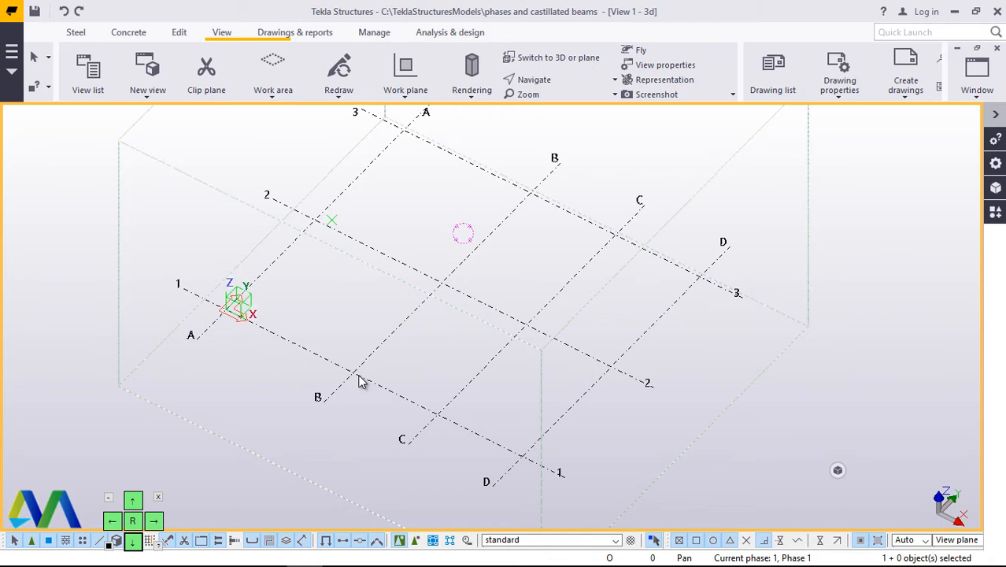
# Open the model grid's properties and set the X coordinates to 25*6000 and the Y coordinates to 8*5000
pyautogui.doubleClick(360, 381)
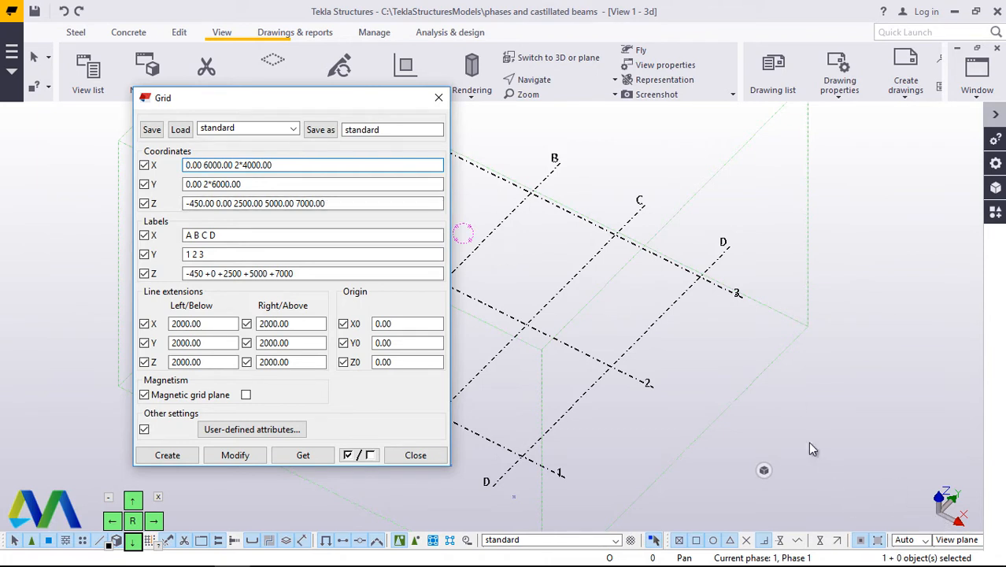
pyautogui.moveTo(271, 166); pyautogui.dragTo(181, 172)
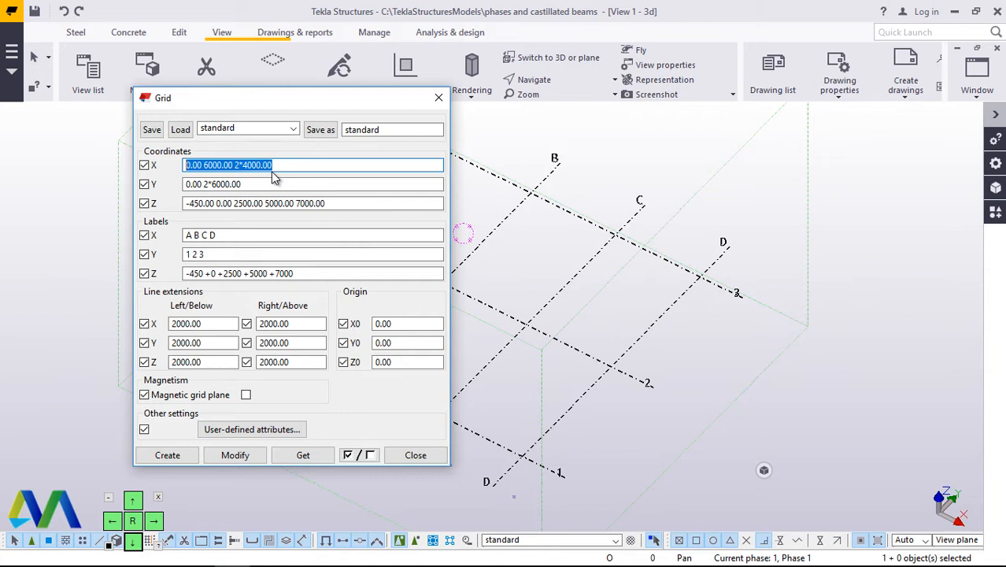
pyautogui.write('25')
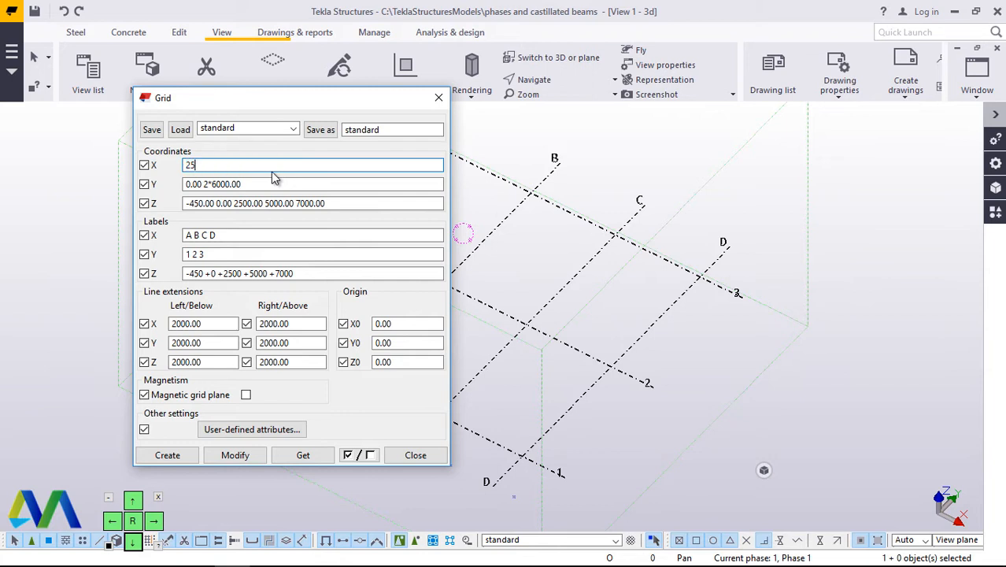
pyautogui.write('*6000')
pyautogui.moveTo(249, 184); pyautogui.dragTo(176, 195)
pyautogui.write('8')
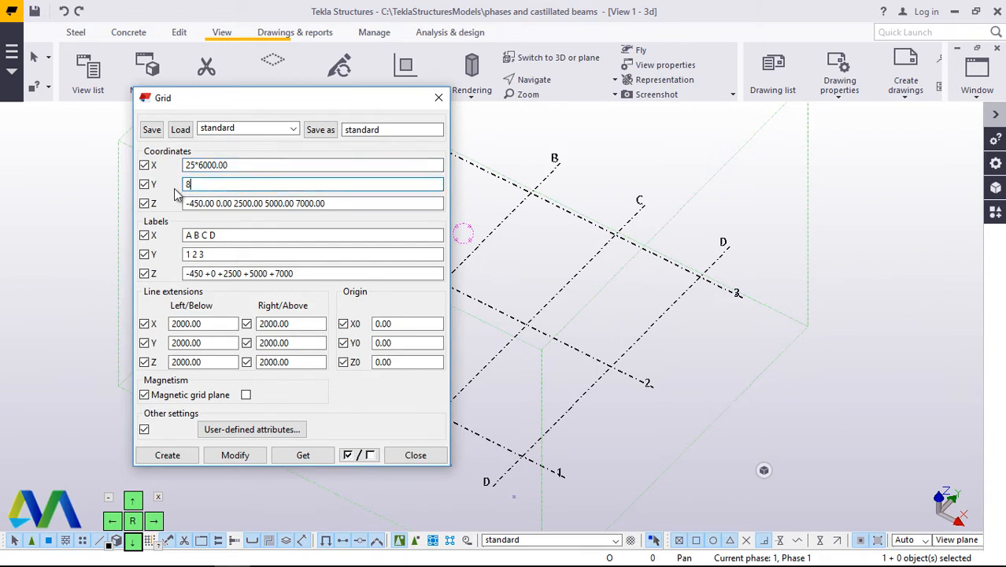
pyautogui.write('*5000')
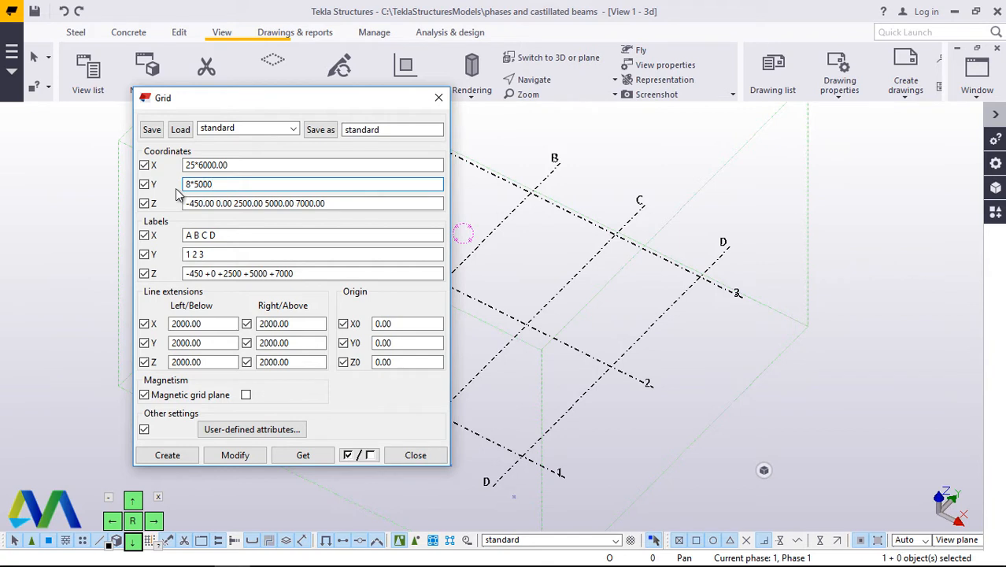
# Remove the -450.00 level from the grid's Z coordinates and set the second remaining level to 3000.00
pyautogui.click(217, 203)
pyautogui.press('BackSpace')
pyautogui.press('BackSpace')
pyautogui.press('BackSpace')
pyautogui.press('BackSpace')
pyautogui.press('BackSpace')
pyautogui.press('BackSpace')
pyautogui.press('BackSpace')
pyautogui.press('BackSpace')
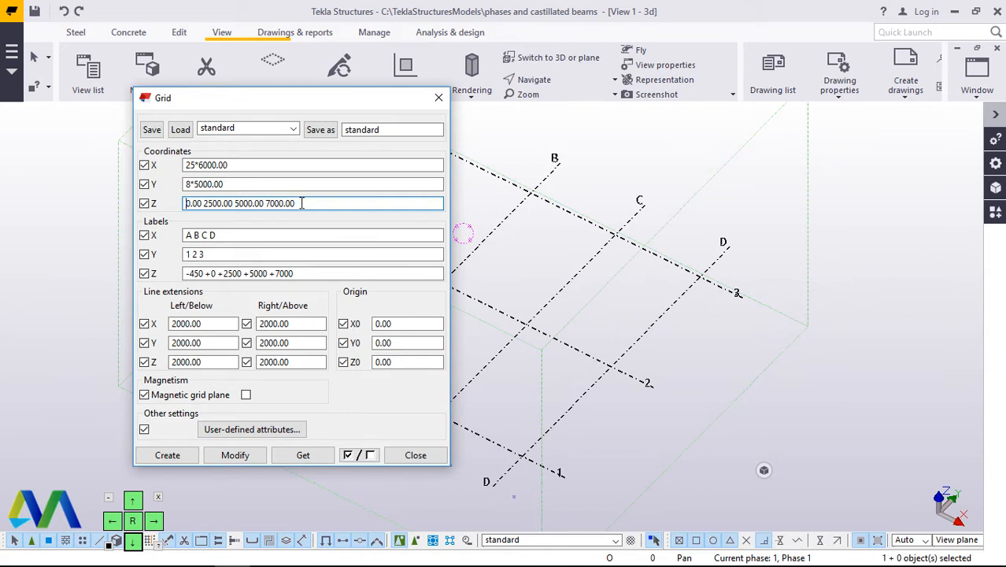
pyautogui.click(223, 204)
pyautogui.press('BackSpace')
pyautogui.press('BackSpace')
pyautogui.press('BackSpace')
pyautogui.press('BackSpace')
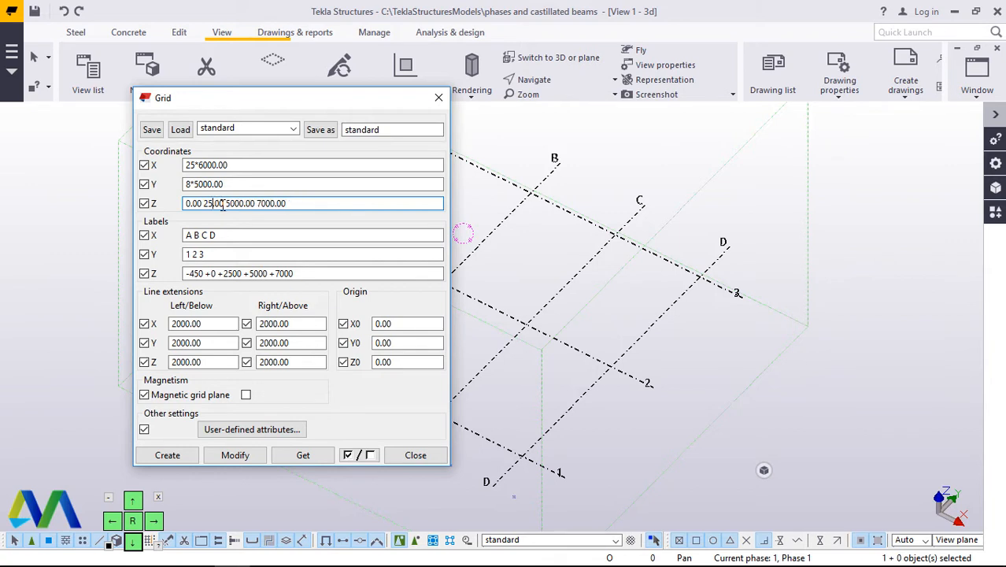
pyautogui.write('3000')
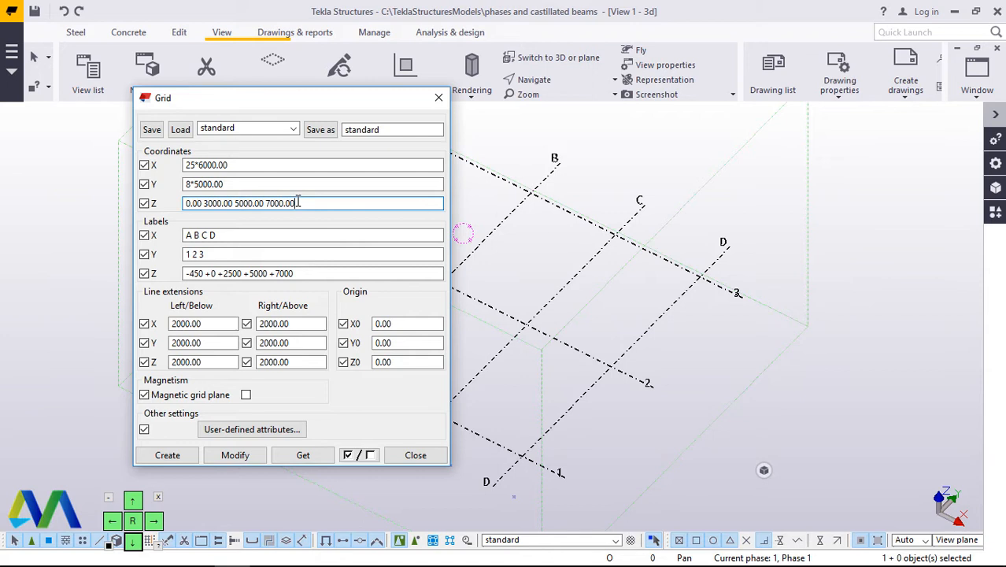
# Set the last Z coordinate of the grid to 7500 and append a further level at 11000
pyautogui.press('BackSpace')
pyautogui.press('BackSpace')
pyautogui.press('BackSpace')
pyautogui.press('BackSpace')
pyautogui.press('BackSpace')
pyautogui.press('BackSpace')
pyautogui.write('5000')
pyautogui.press('BackSpace')
pyautogui.write('1000')
pyautogui.press('BackSpace')
pyautogui.press('BackSpace')
pyautogui.press('BackSpace')
pyautogui.write('1000')
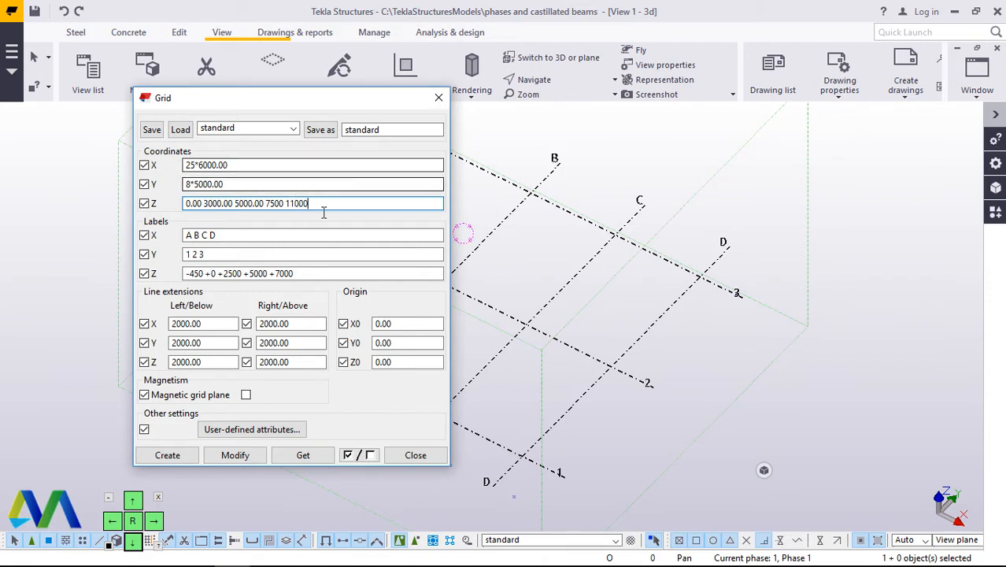
# Copy the full list of Z coordinates and paste it over the grid's Z labels
pyautogui.moveTo(310, 203); pyautogui.dragTo(188, 205)
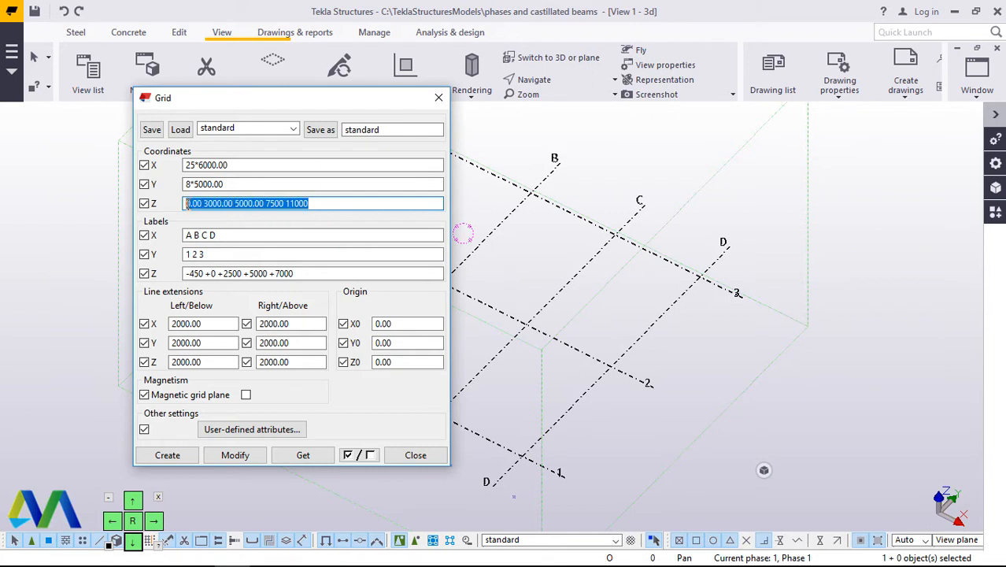
pyautogui.rightClick(190, 205)
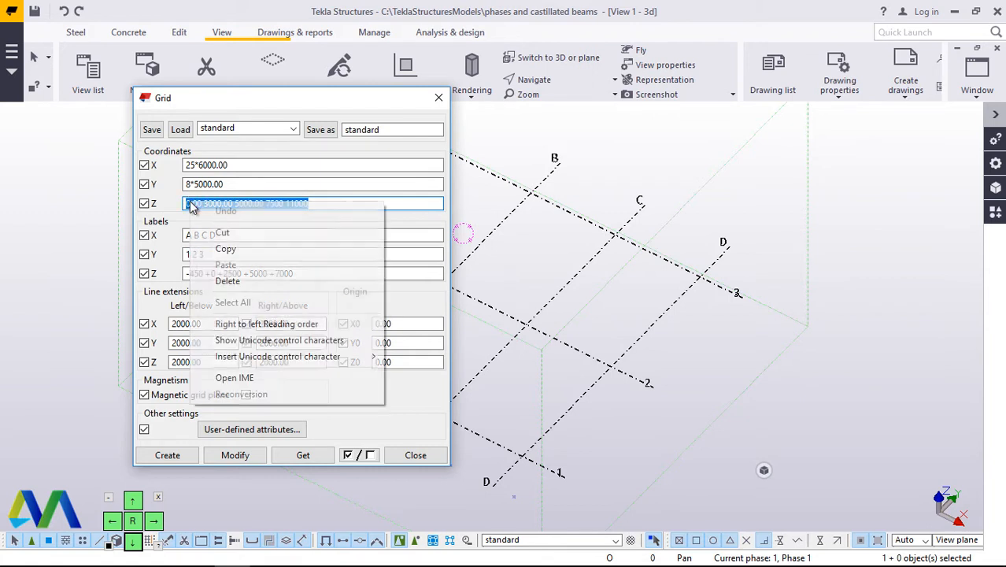
pyautogui.click(245, 250)
pyautogui.moveTo(297, 273); pyautogui.dragTo(183, 276)
pyautogui.rightClick(220, 275)
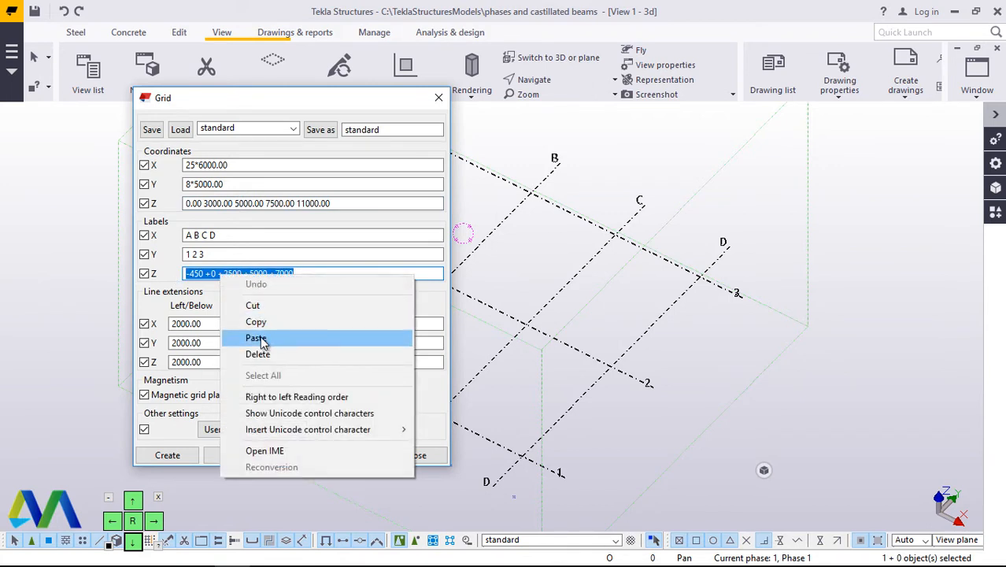
pyautogui.click(260, 340)
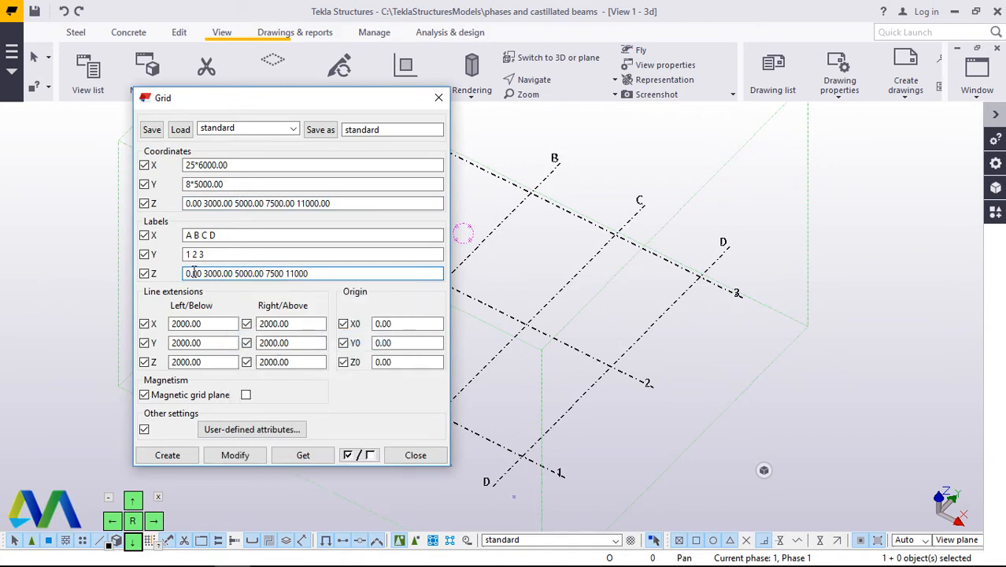
# Prefix each of the five Z labels with a plus sign: +0.00 +3000.00 +5000.00 +7500 +11000
pyautogui.click(187, 273)
pyautogui.write('+')
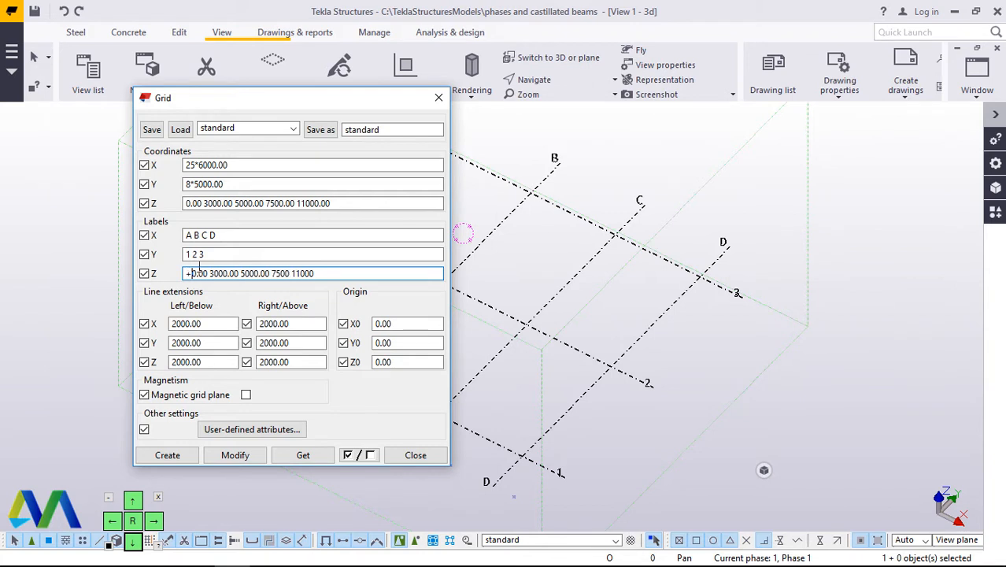
pyautogui.click(212, 273)
pyautogui.write('+')
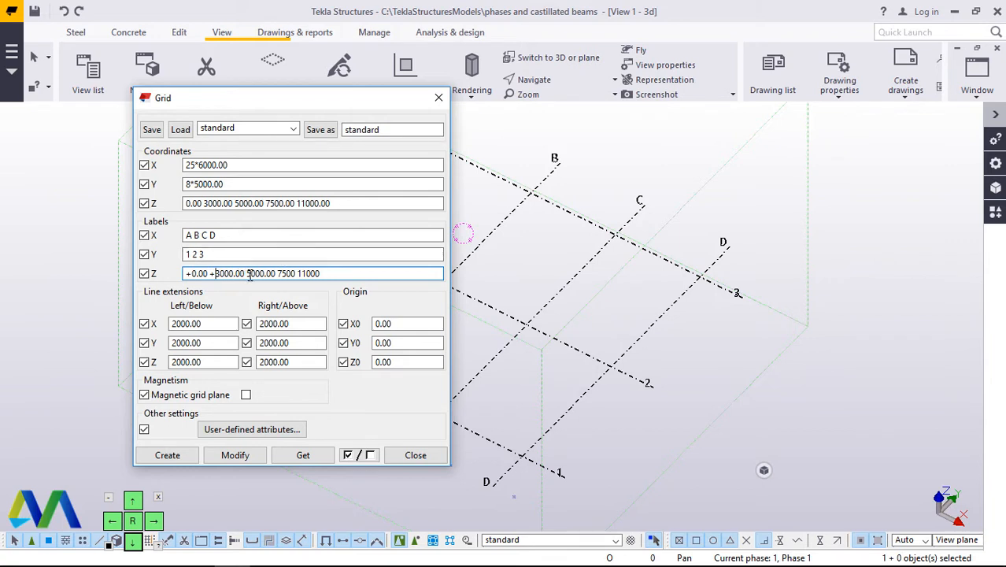
pyautogui.click(249, 274)
pyautogui.write('+')
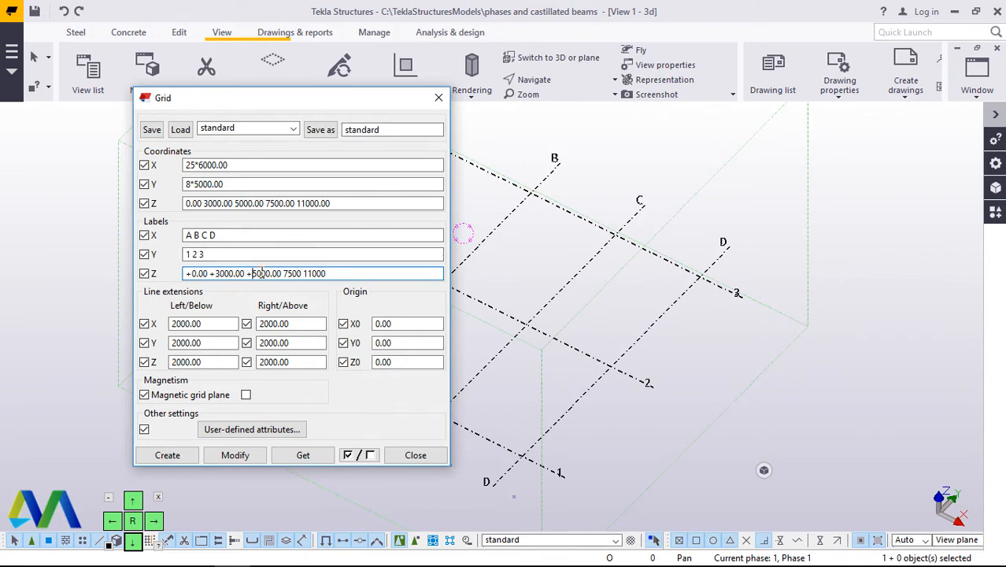
pyautogui.click(285, 270)
pyautogui.write('+')
pyautogui.click(311, 274)
pyautogui.write('+')
# Extend the Y labels with 4 through 10 and the X labels with E, F and I through T
pyautogui.click(225, 255)
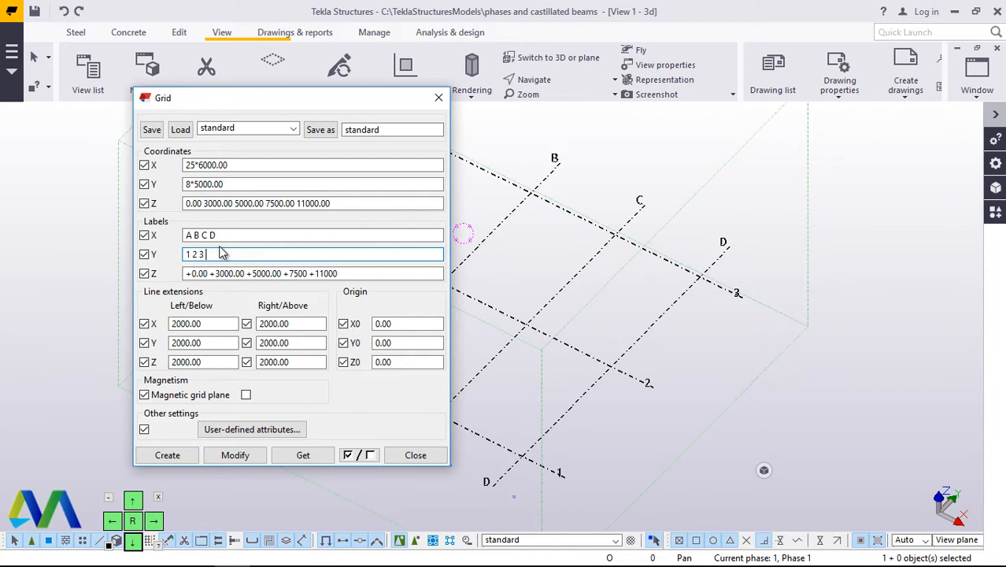
pyautogui.write('4 5 6 7 8 9 10')
pyautogui.click(232, 234)
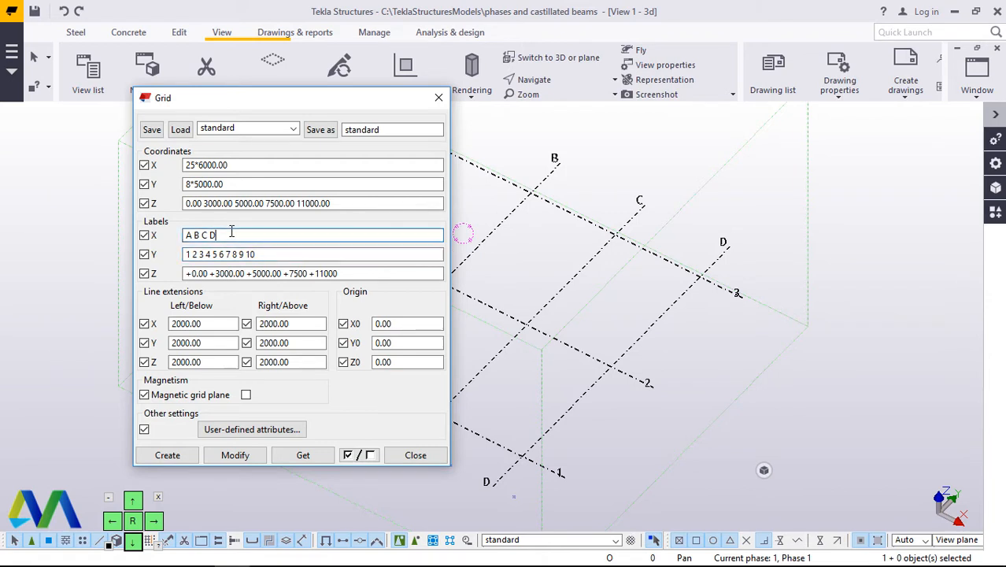
pyautogui.write('e')
pyautogui.press('BackSpace')
pyautogui.write('E F')
pyautogui.write('-')
pyautogui.write('J')
pyautogui.write(' K L M')
pyautogui.write(' N ')
pyautogui.write('O')
pyautogui.press('BackSpace')
pyautogui.press('BackSpace')
pyautogui.press('BackSpace')
pyautogui.press('BackSpace')
pyautogui.write('N O P Q R S T')
# Apply the new coordinates and labels to the existing grid, accept replacing its lines, and close the grid properties
pyautogui.click(234, 455)
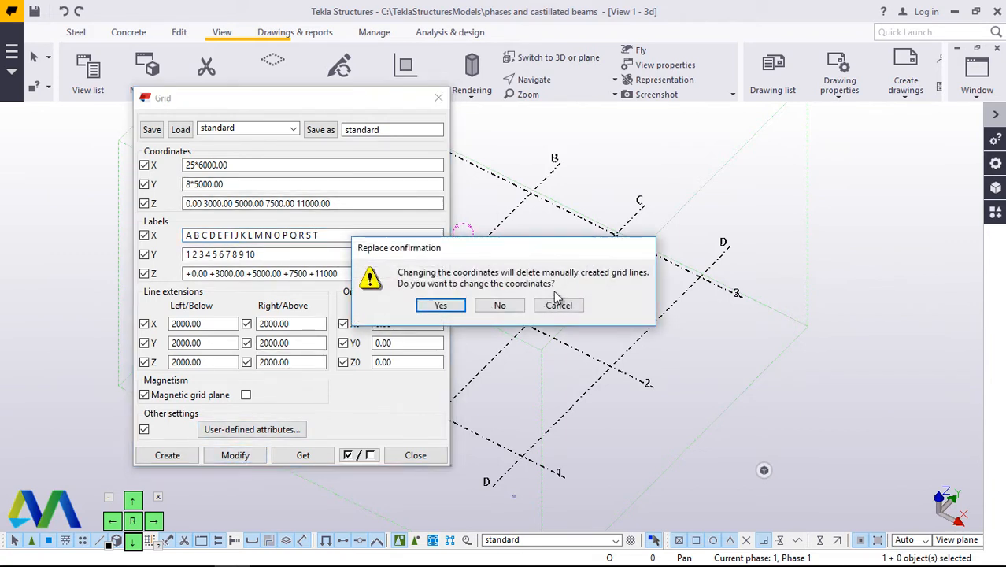
pyautogui.click(445, 305)
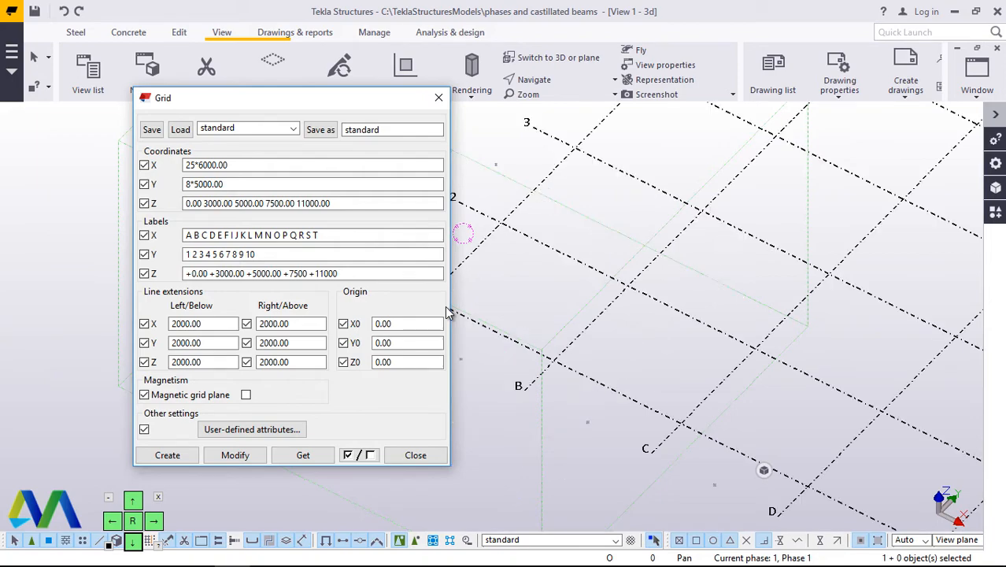
pyautogui.click(426, 455)
# Examine the modified grid in the 3D view, checking its overall extent and the labels along both directions
pyautogui.scroll(-5, 252, 394)
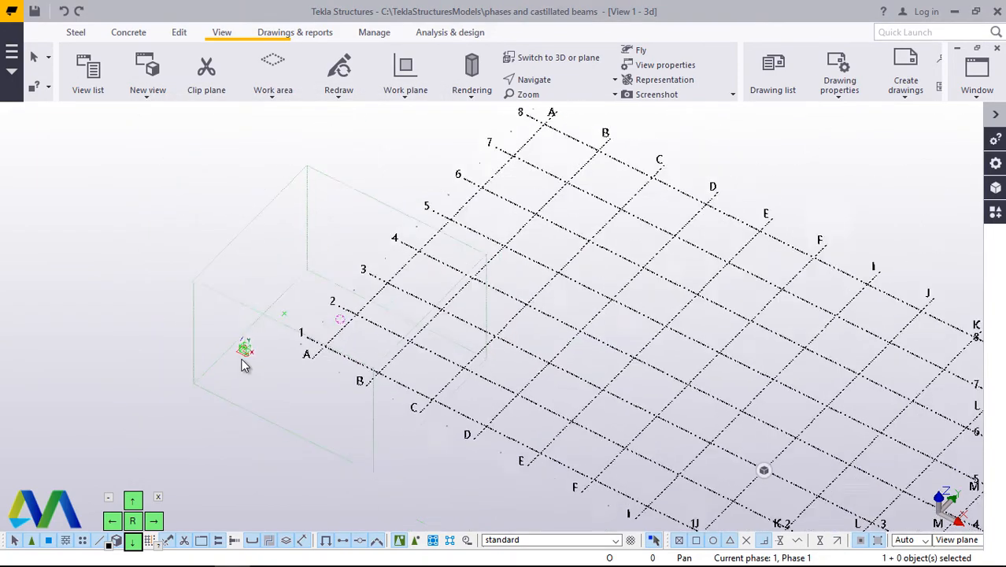
pyautogui.scroll(-5, 246, 350)
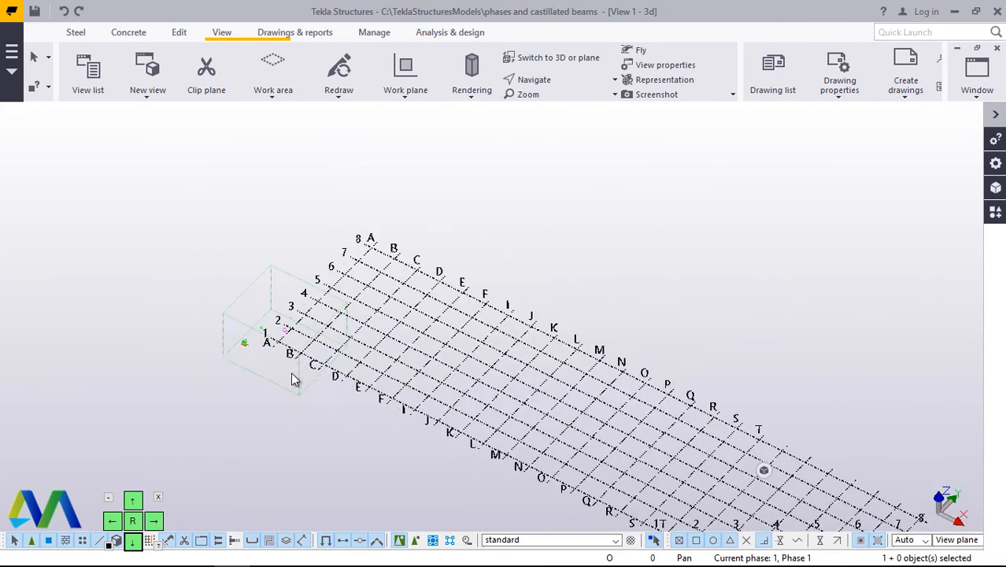
pyautogui.scroll(6, 277, 358)
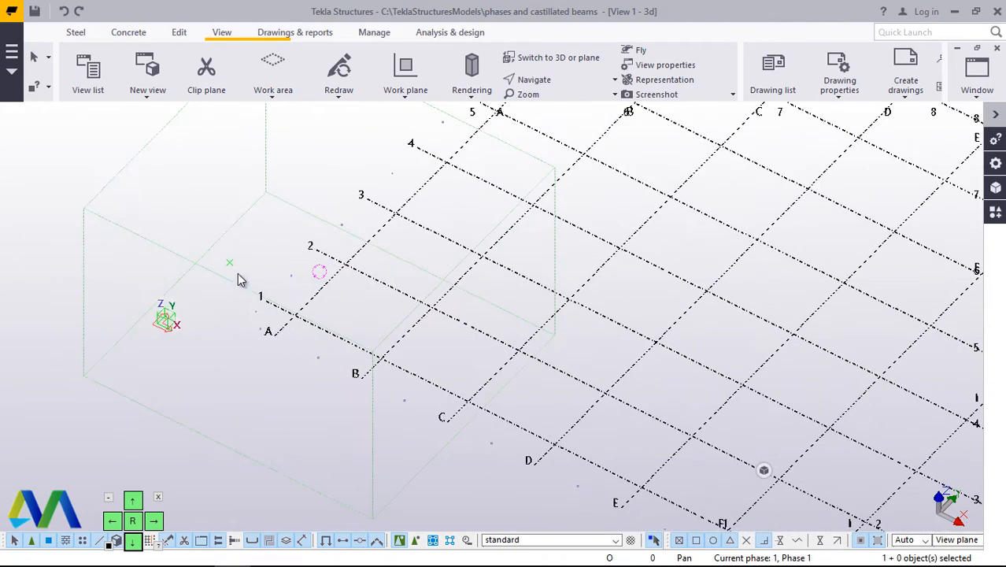
pyautogui.scroll(-4, 225, 278)
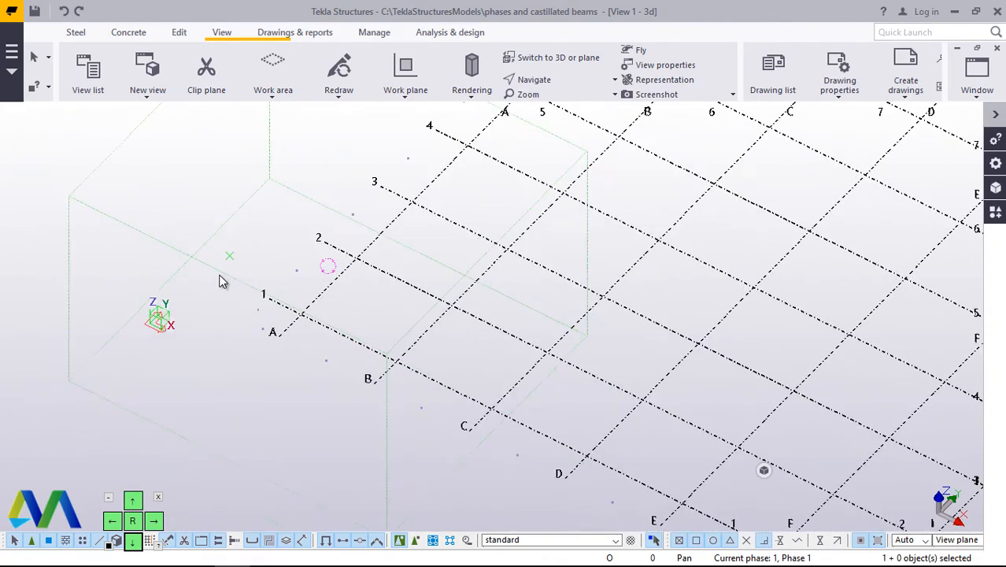
pyautogui.scroll(-1, 225, 282)
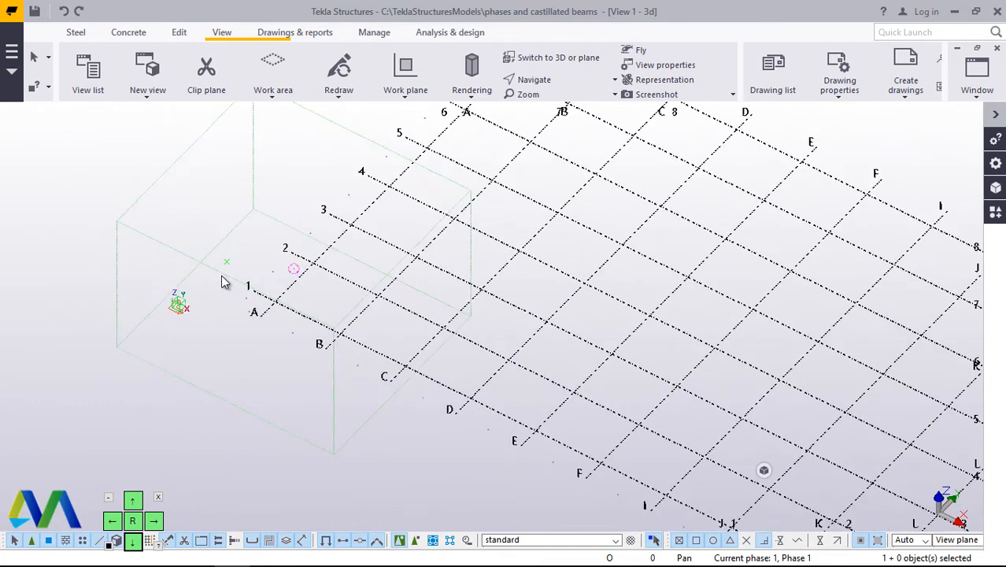
pyautogui.scroll(-3, 229, 283)
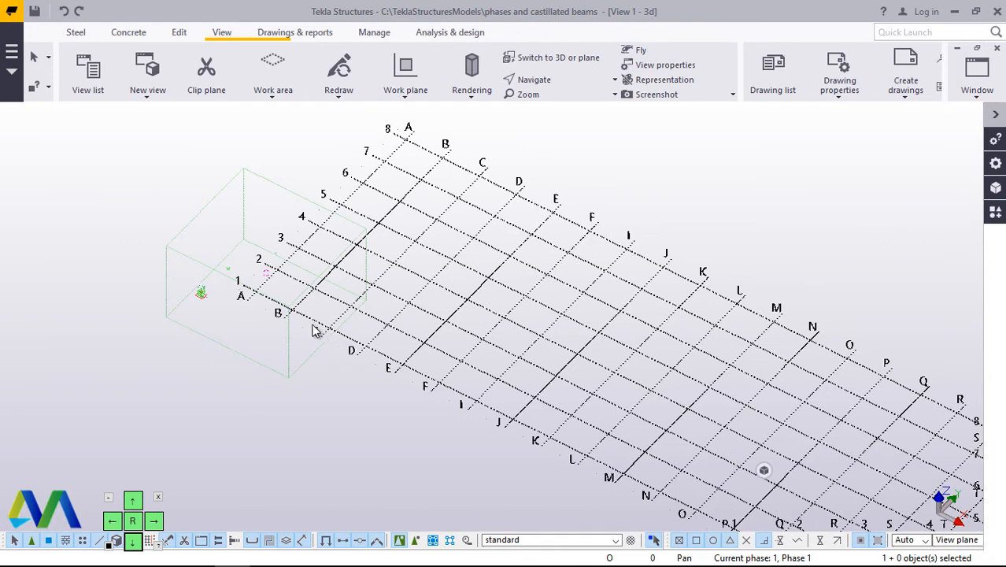
pyautogui.scroll(-5, 252, 256)
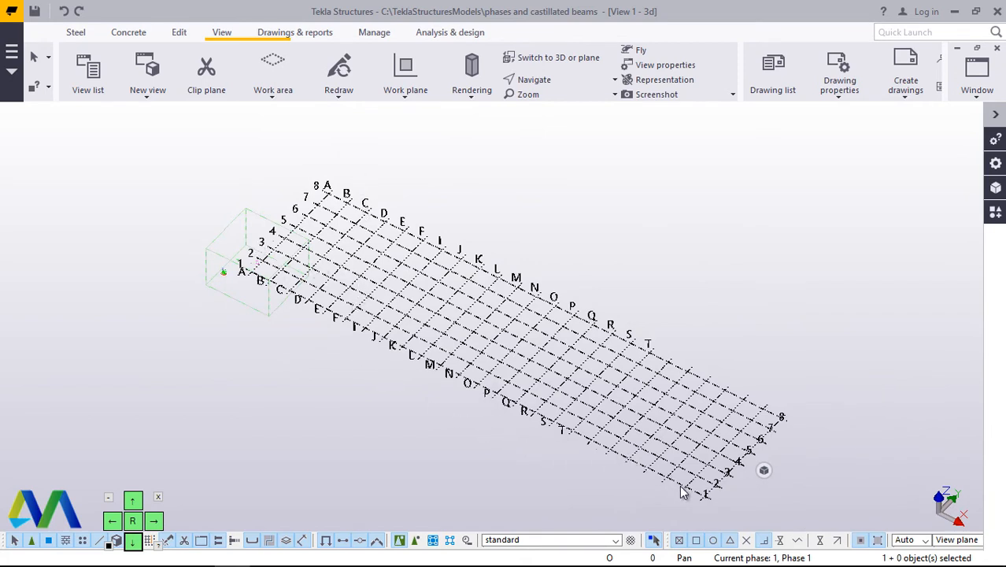
pyautogui.click(764, 471)
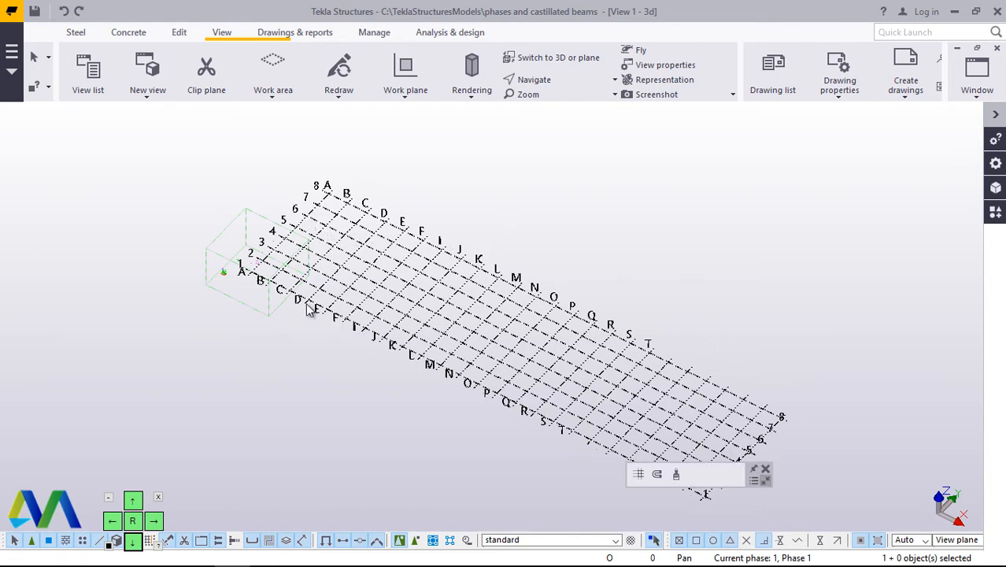
pyautogui.scroll(-1, 260, 273)
pyautogui.scroll(4, 456, 381)
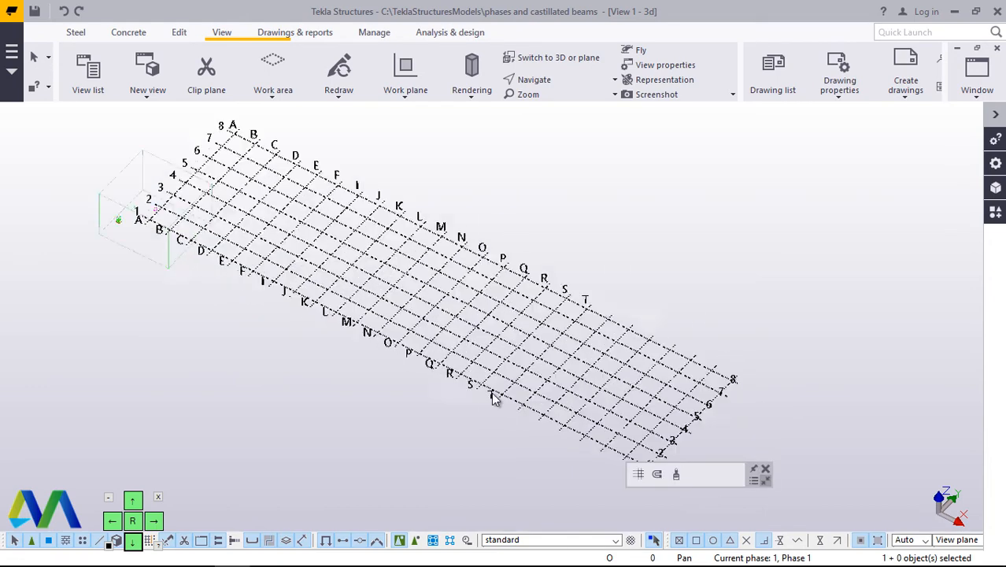
pyautogui.scroll(1, 493, 394)
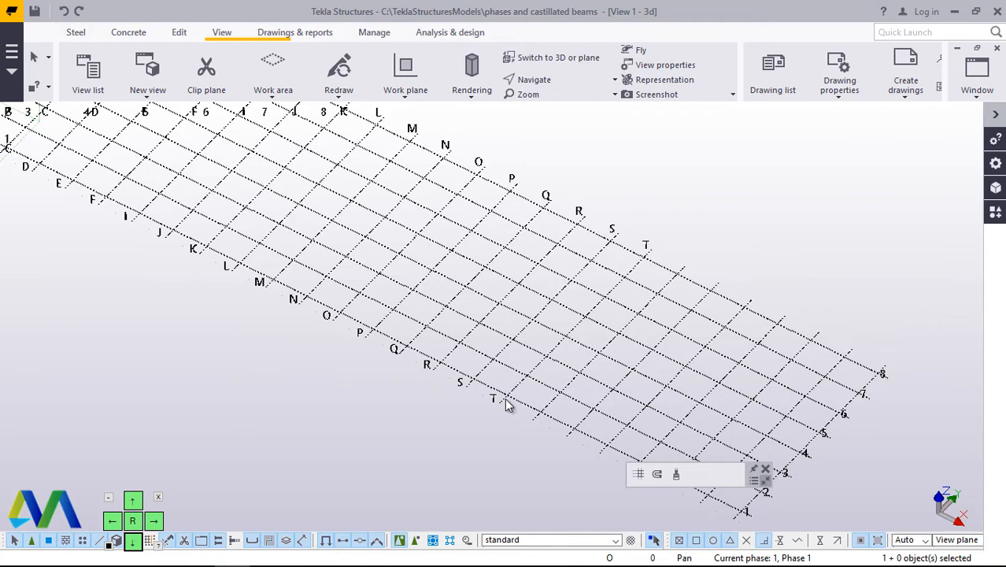
pyautogui.scroll(-4, 504, 402)
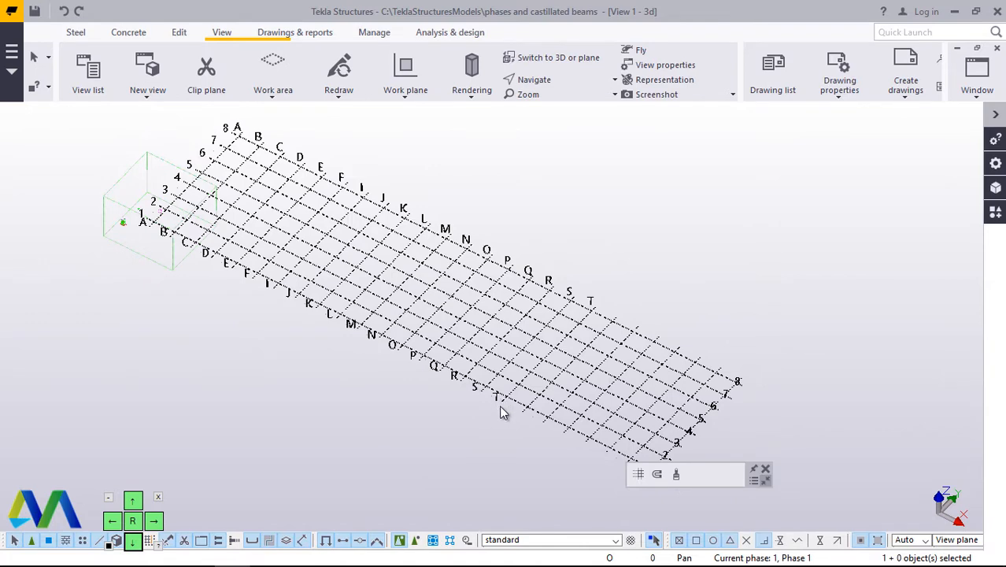
pyautogui.scroll(1, 500, 406)
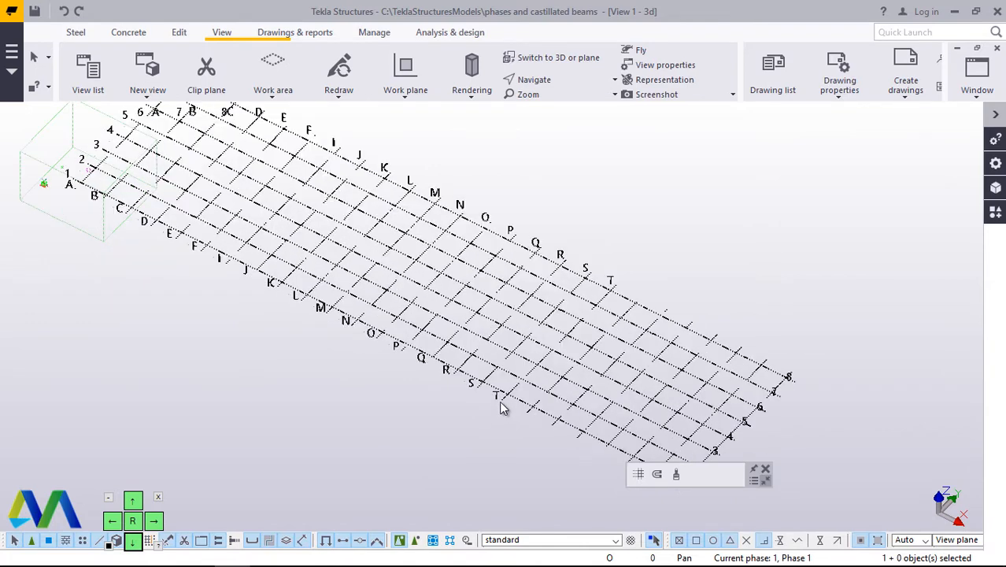
pyautogui.scroll(-1, 421, 359)
pyautogui.scroll(1, 516, 408)
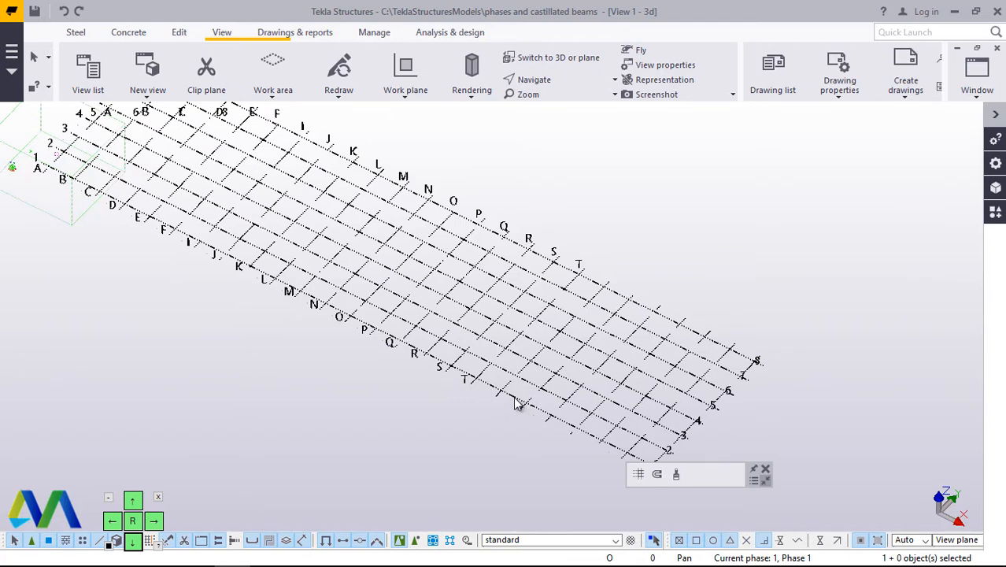
pyautogui.scroll(-1, 450, 363)
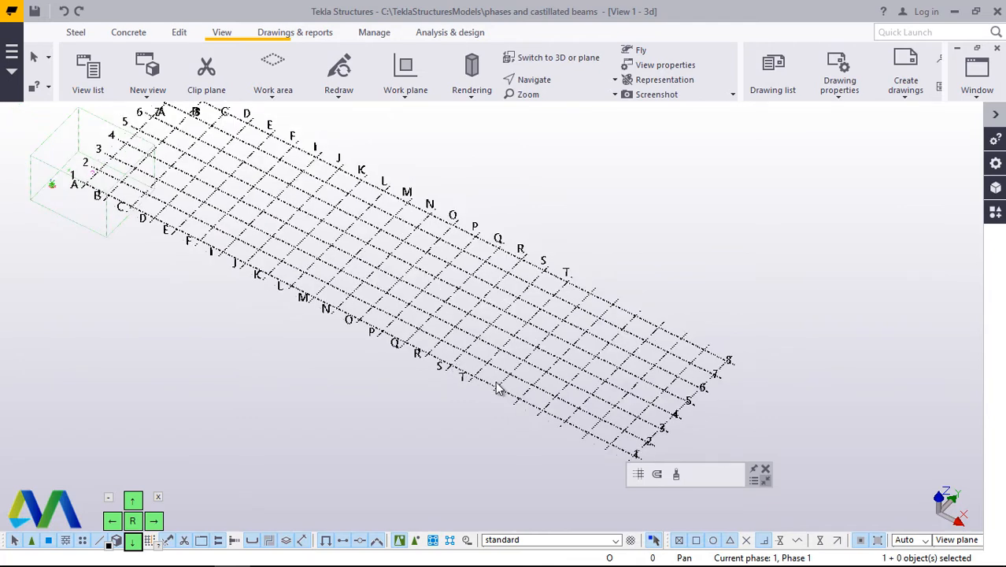
pyautogui.scroll(-2, 497, 388)
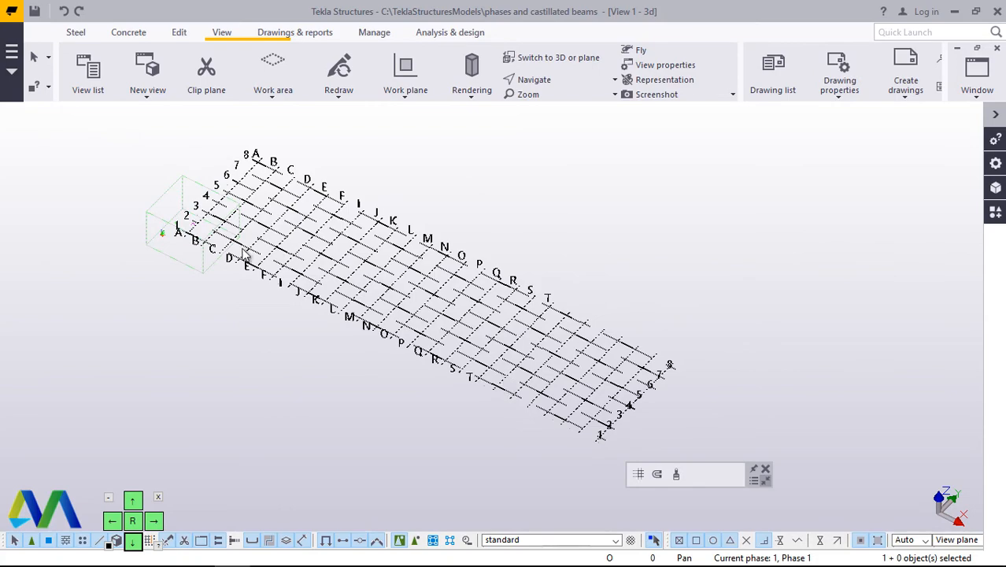
# Fit the 3D view's work area to the entire model
pyautogui.scroll(4, 244, 254)
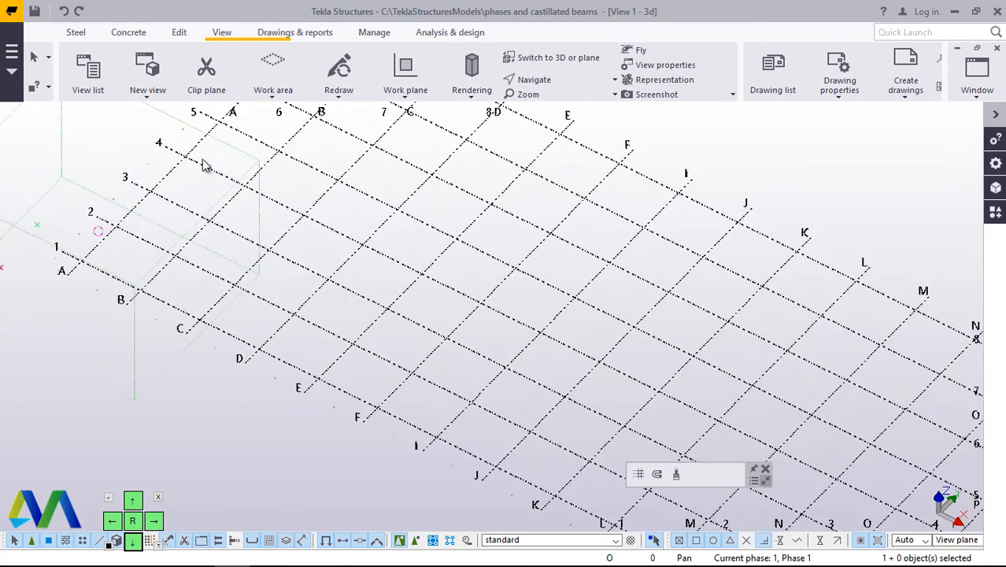
pyautogui.scroll(-3, 270, 235)
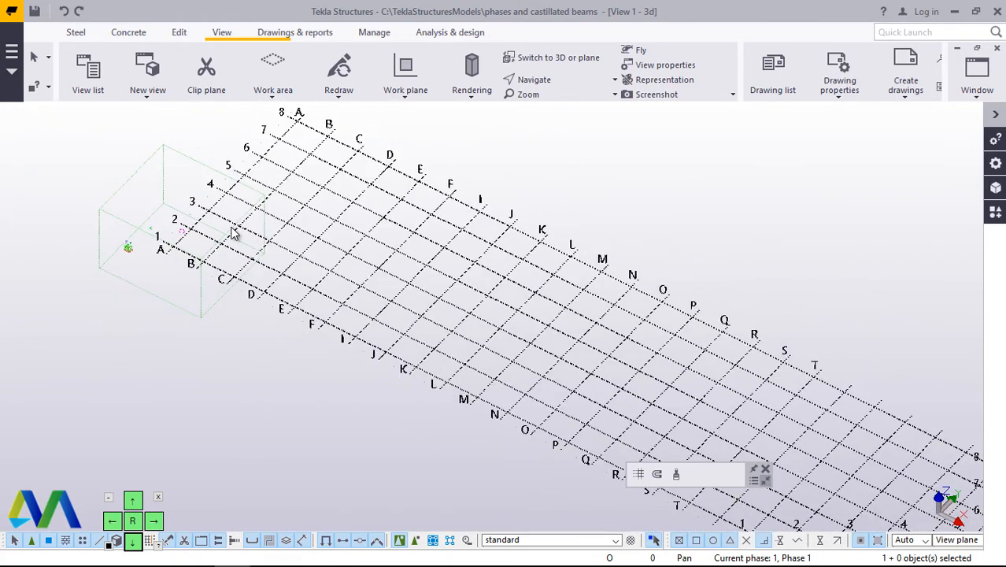
pyautogui.scroll(-2, 207, 218)
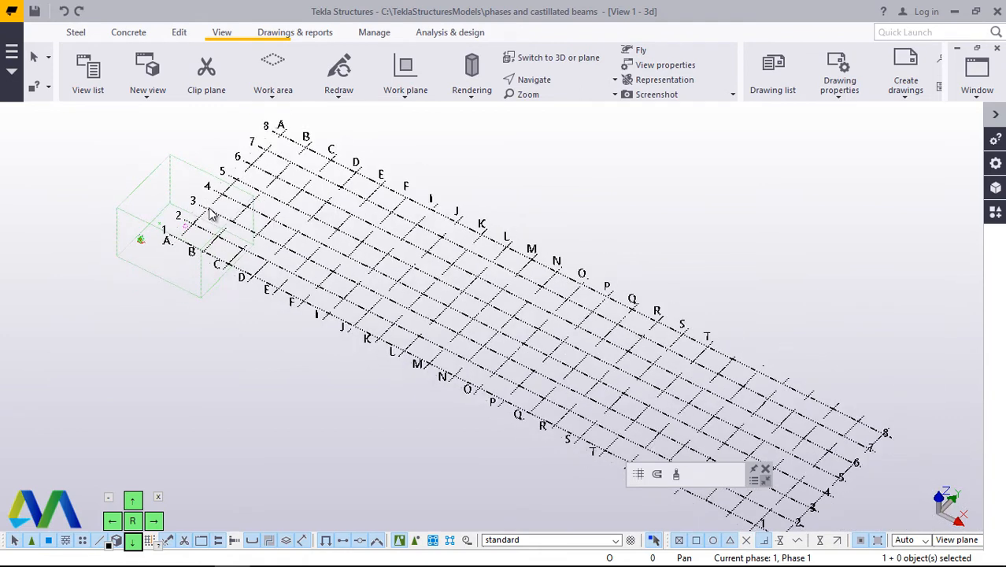
pyautogui.scroll(1, 211, 302)
pyautogui.doubleClick(201, 294)
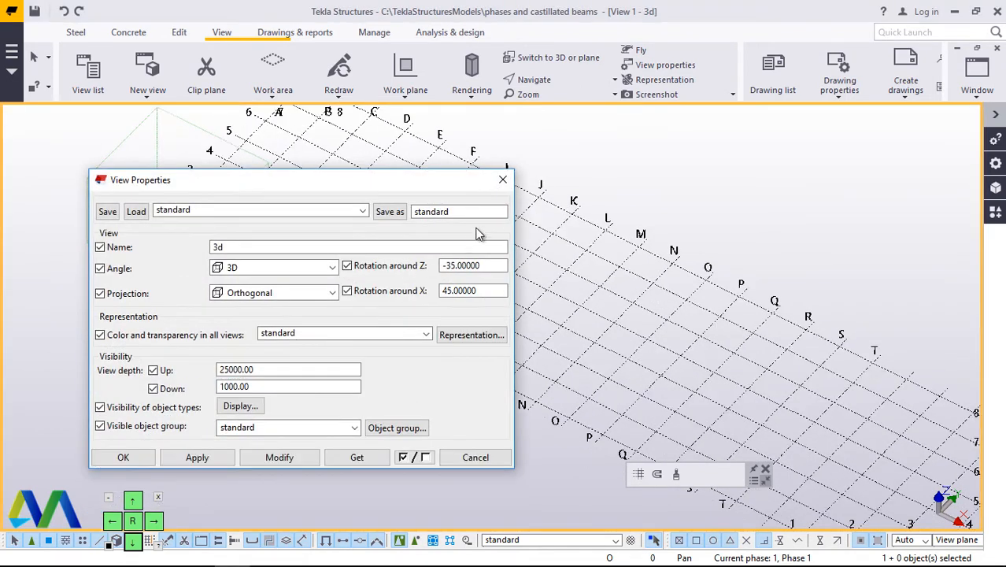
pyautogui.click(504, 182)
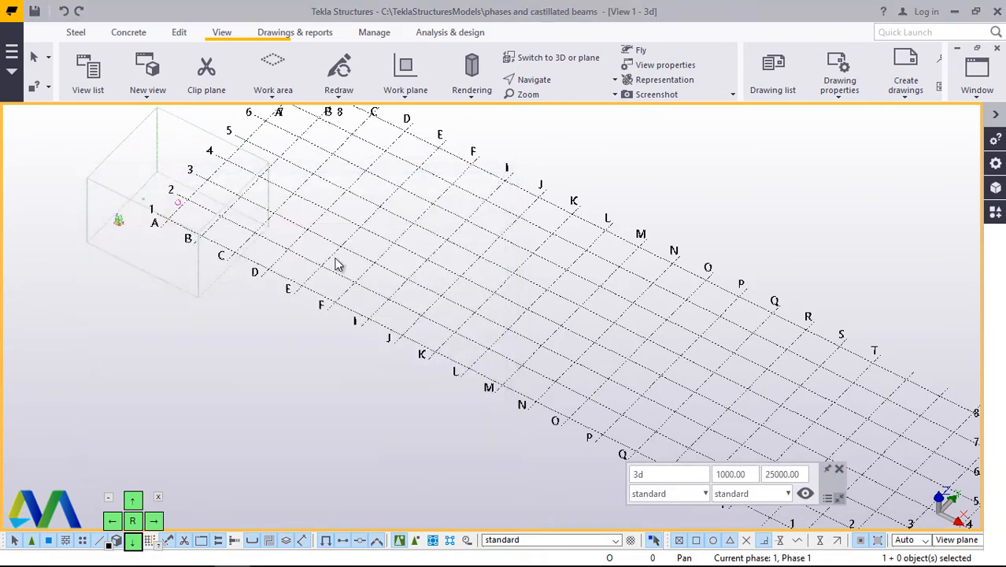
pyautogui.scroll(4, 183, 275)
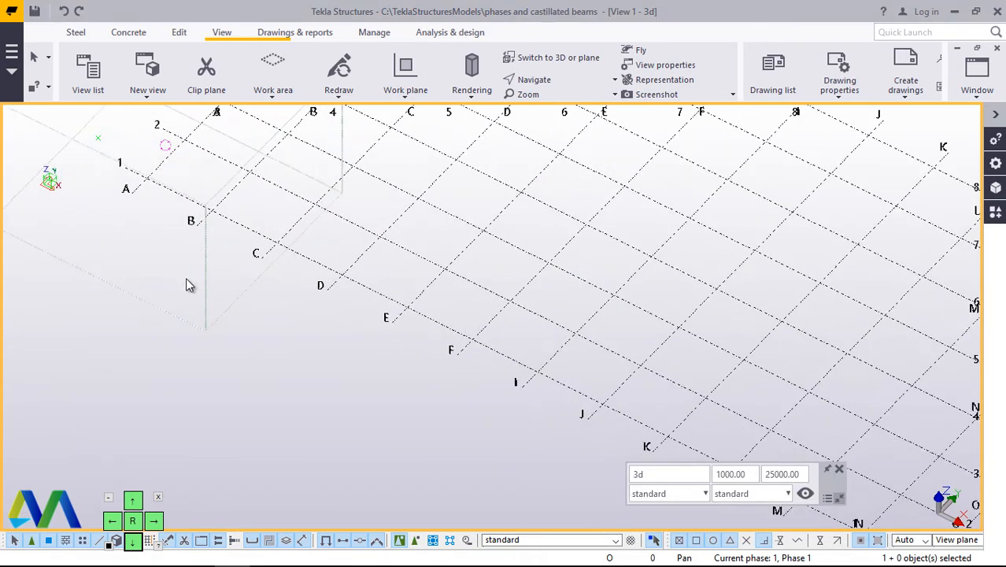
pyautogui.rightClick(186, 326)
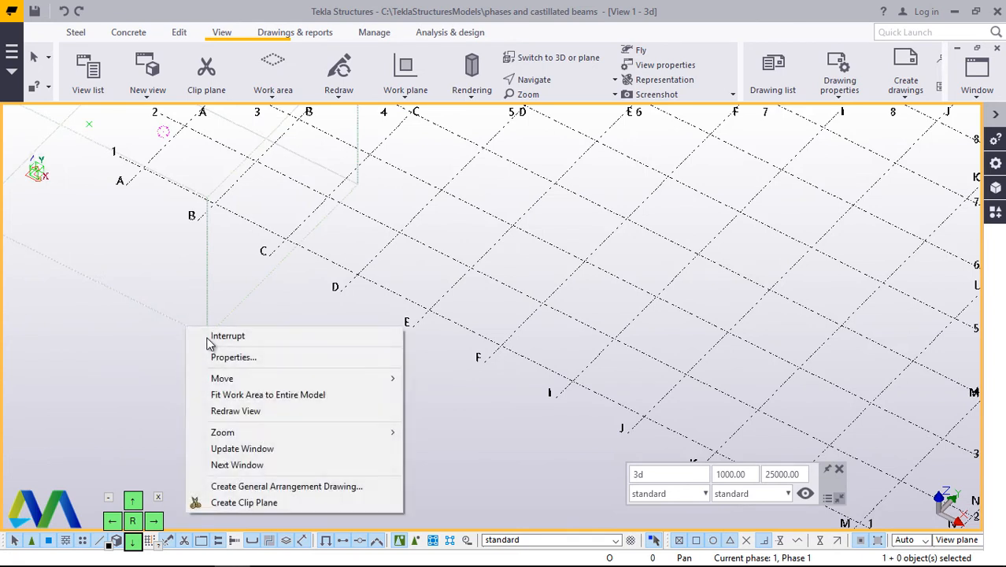
pyautogui.click(244, 398)
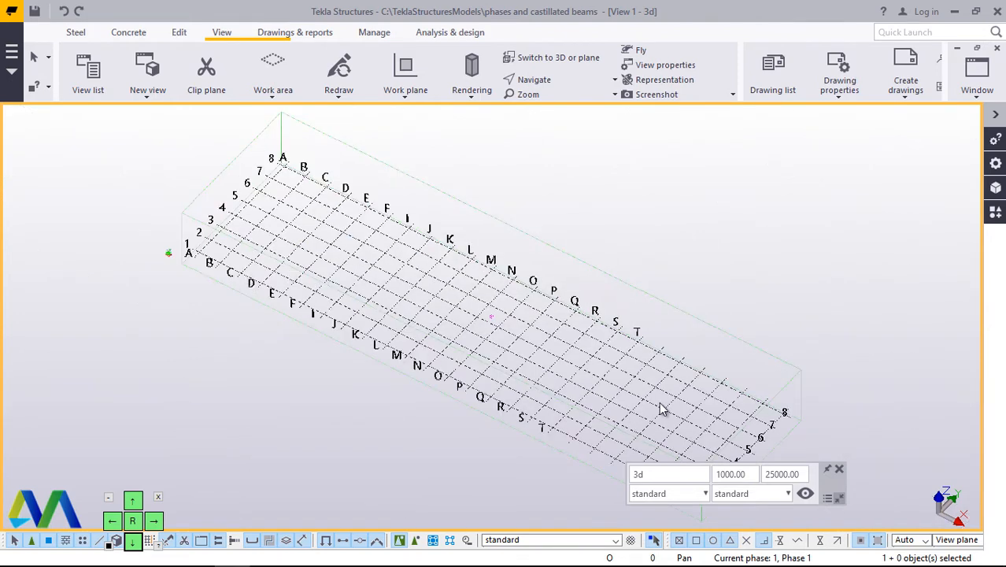
# Examine the grid in the 3D view, checking which lines beyond T lack labels along the X direction
pyautogui.moveTo(442, 317); pyautogui.dragTo(387, 296, button='middle')
pyautogui.scroll(-5, 384, 295)
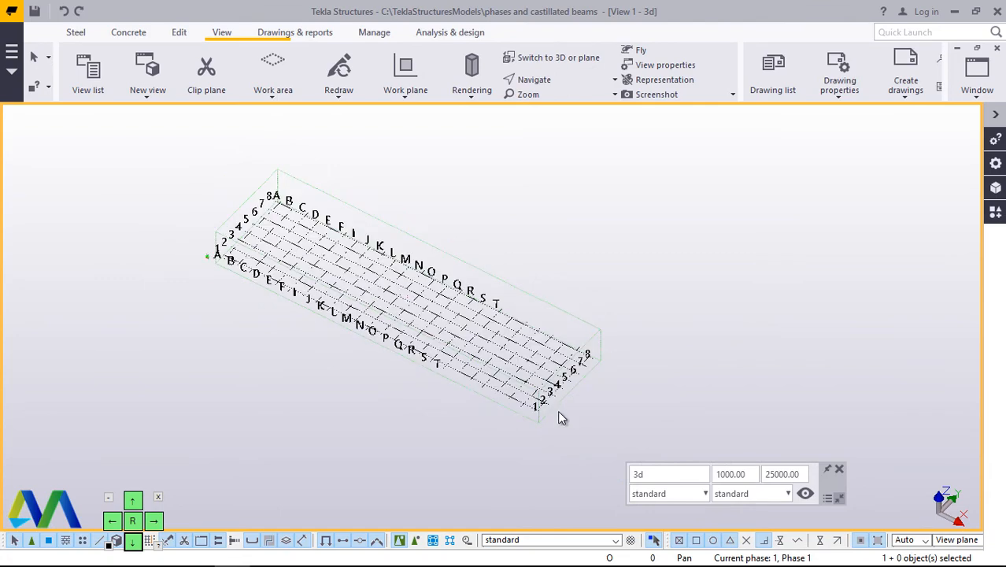
pyautogui.scroll(6, 557, 411)
pyautogui.moveTo(523, 374); pyautogui.dragTo(555, 407, button='middle')
pyautogui.scroll(4, 556, 414)
pyautogui.scroll(-7, 439, 389)
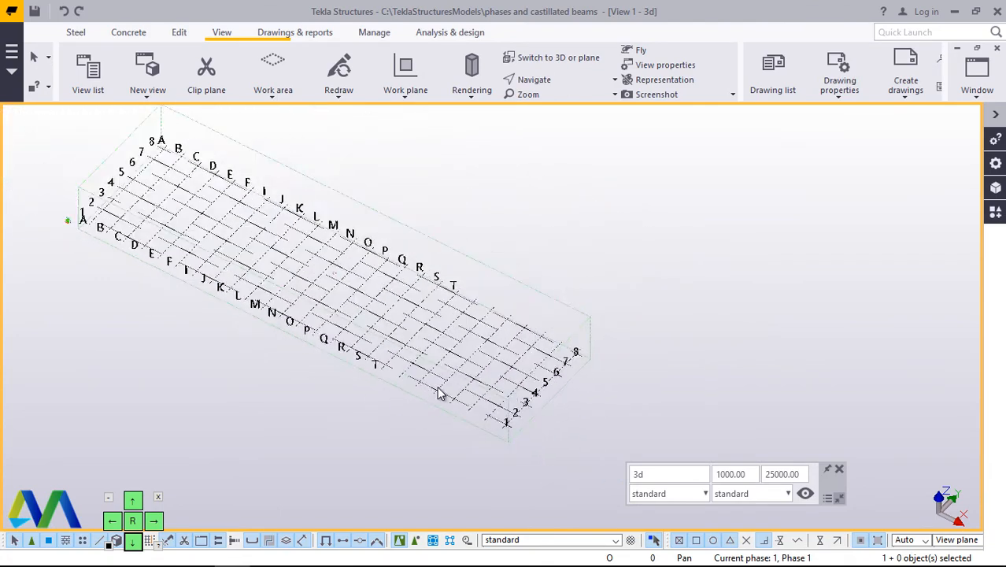
pyautogui.scroll(3, 474, 401)
pyautogui.scroll(2, 464, 401)
pyautogui.scroll(2, 353, 362)
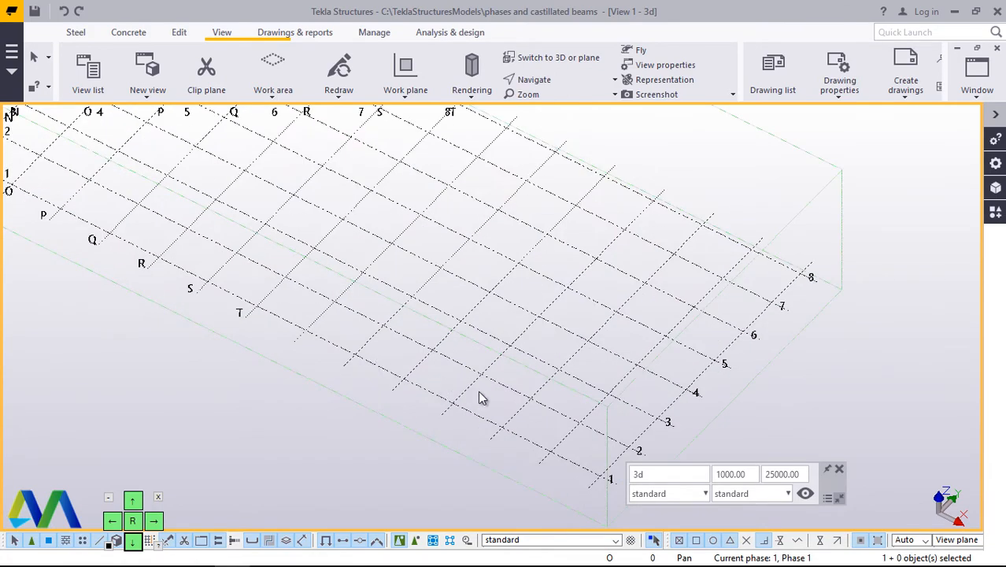
pyautogui.scroll(-1, 496, 402)
pyautogui.scroll(-2, 483, 393)
pyautogui.scroll(4, 355, 348)
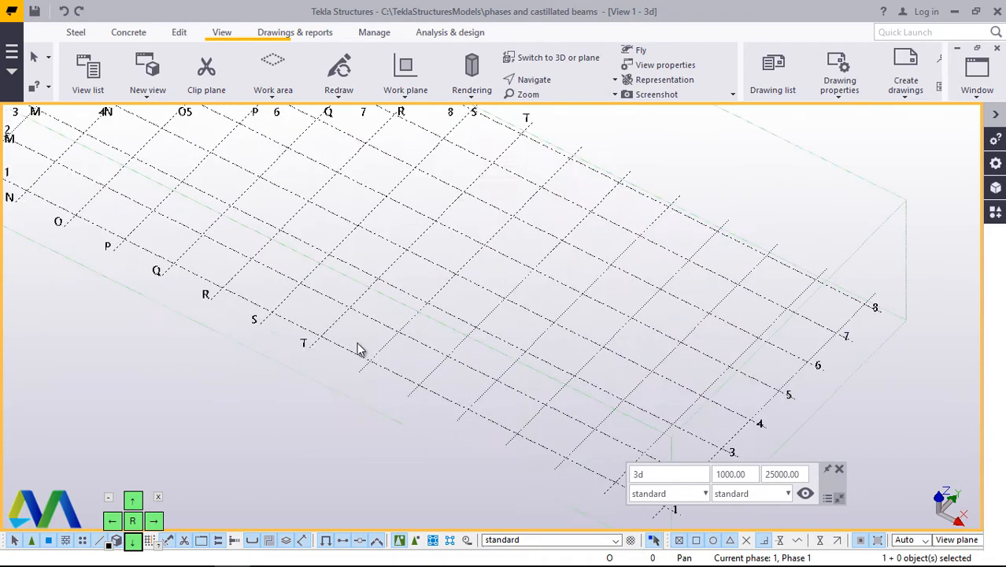
pyautogui.scroll(-6, 400, 387)
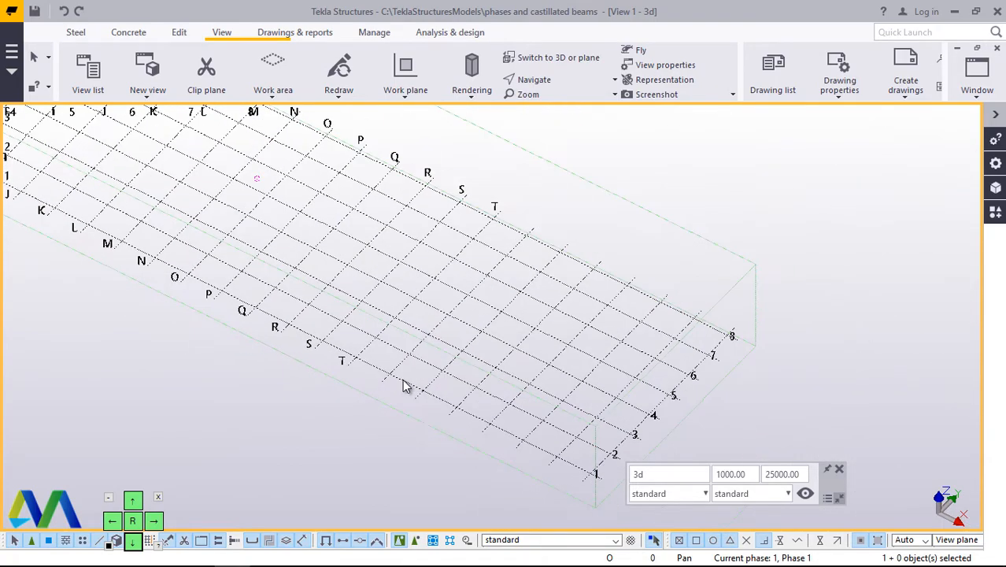
pyautogui.scroll(-3, 418, 384)
pyautogui.scroll(5, 398, 382)
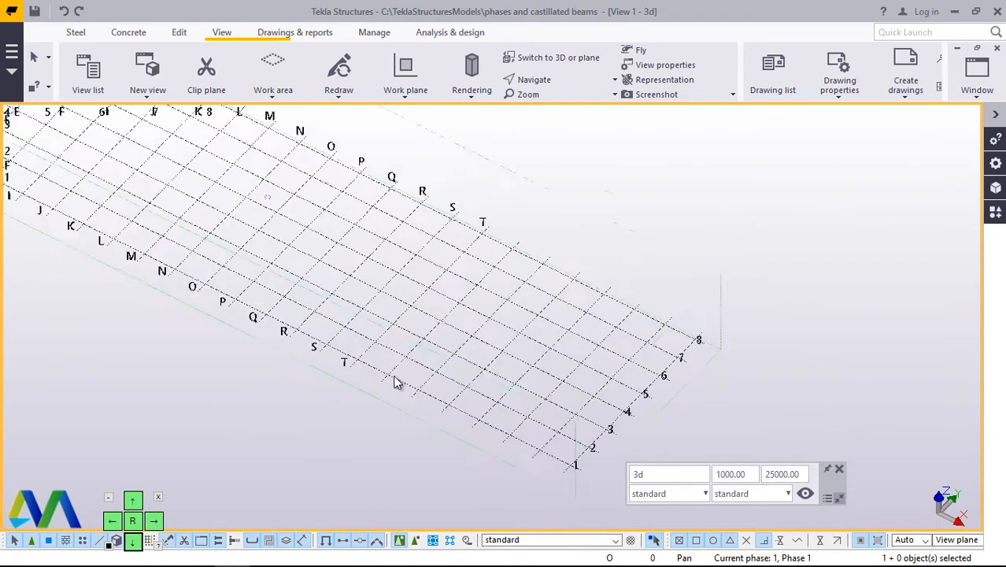
pyautogui.scroll(-4, 383, 378)
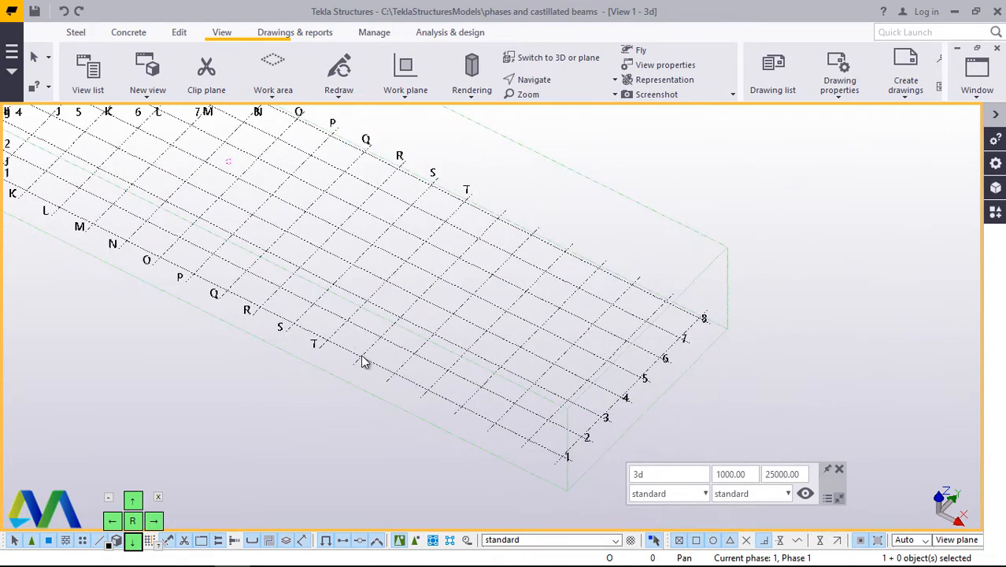
pyautogui.scroll(-3, 394, 366)
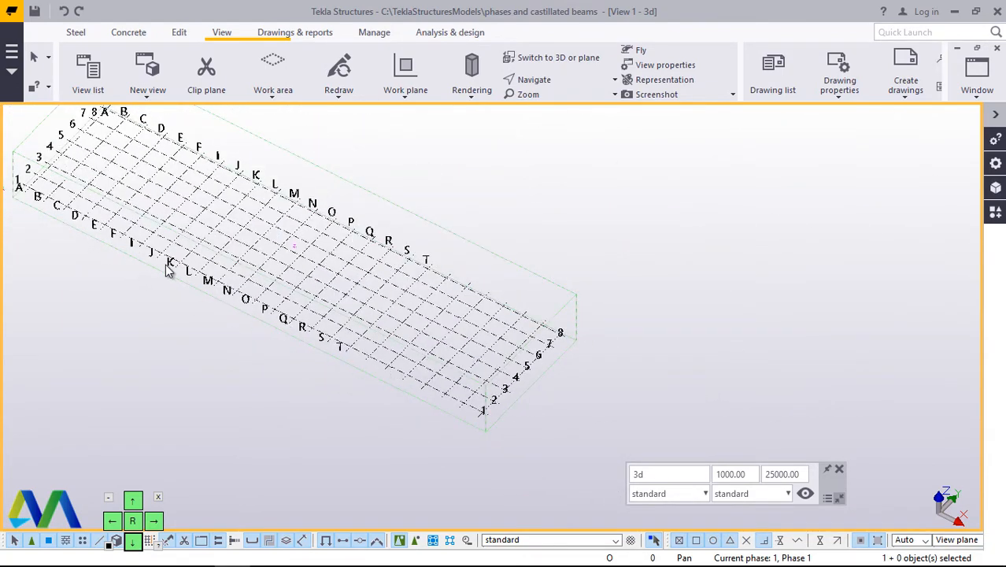
pyautogui.scroll(2, 447, 398)
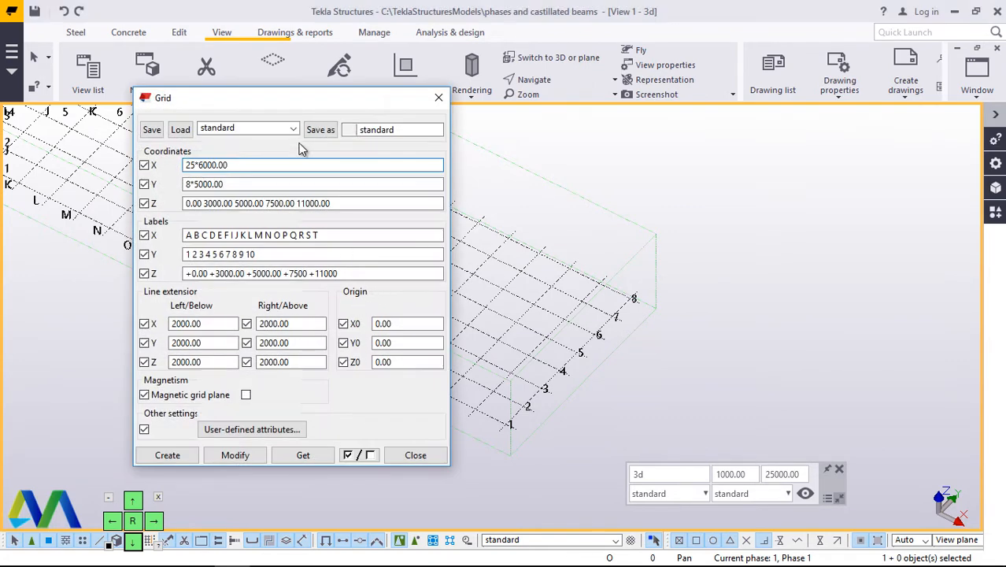
# Extend the grid's X labels after T with U V X Y Z A' B' C' D' E'
pyautogui.moveTo(200, 102); pyautogui.dragTo(695, 88)
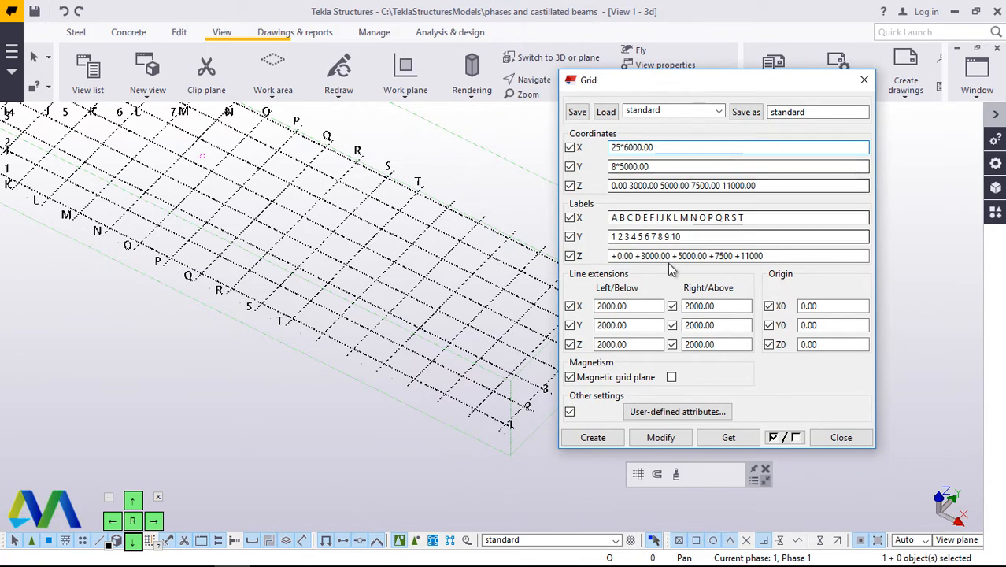
pyautogui.click(755, 219)
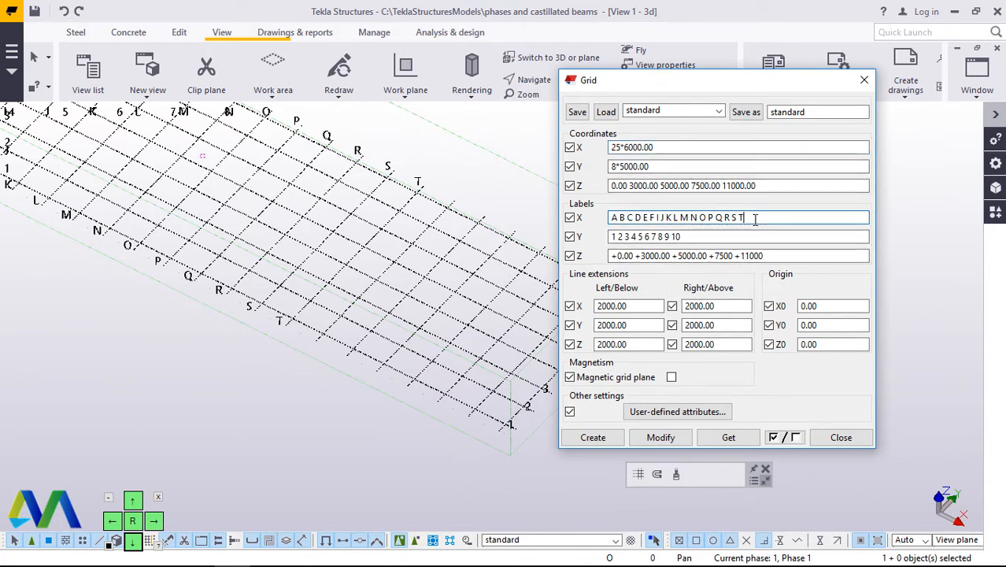
pyautogui.write('U V X Y')
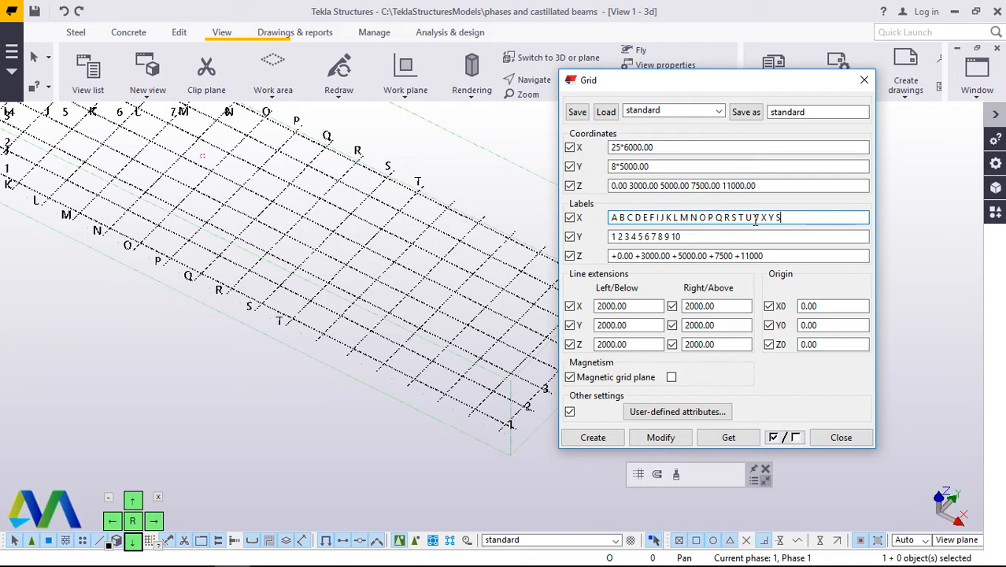
pyautogui.write(' Z A')
pyautogui.write("' B' C' D' E'")
# Apply the extended X labels to the existing grid, close its properties and check the labels at the far end
pyautogui.click(664, 440)
pyautogui.click(453, 307)
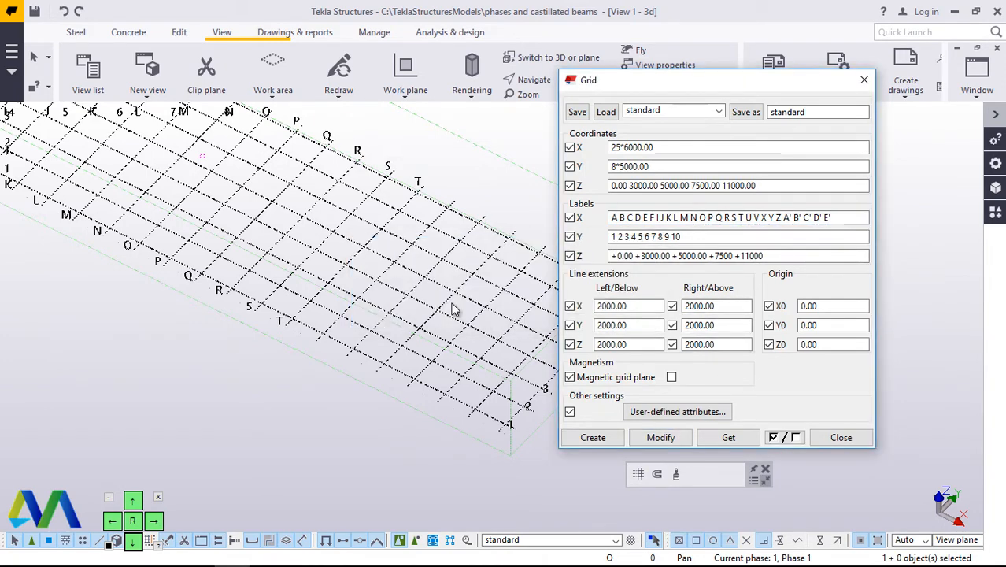
pyautogui.click(841, 439)
pyautogui.scroll(4, 517, 434)
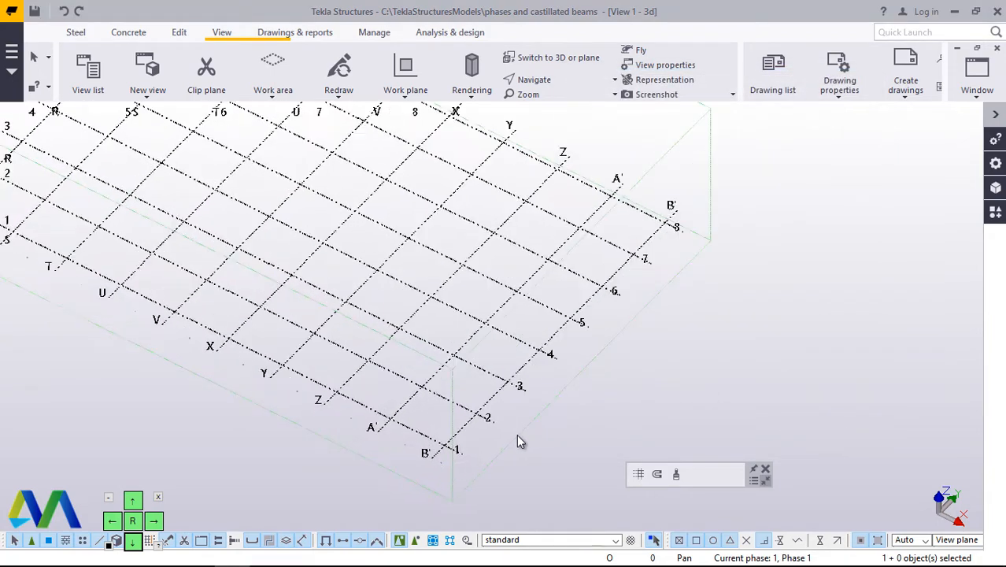
pyautogui.scroll(-6, 455, 449)
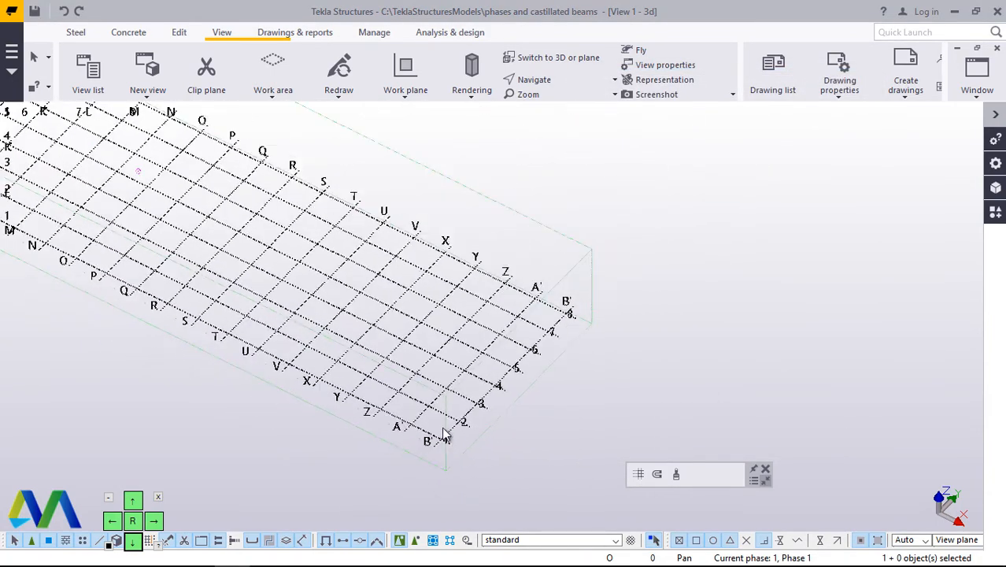
pyautogui.scroll(2, 455, 431)
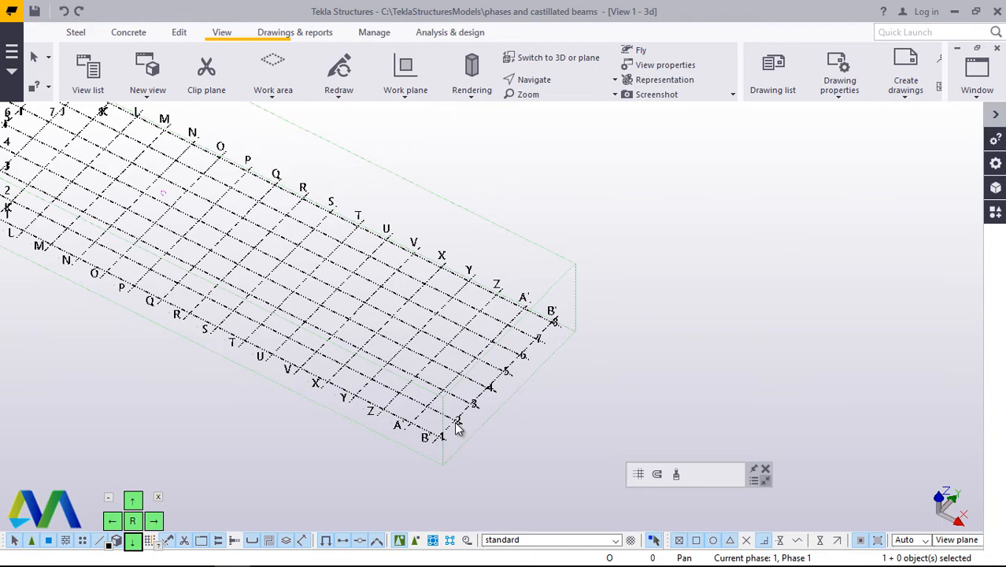
pyautogui.scroll(3, 472, 428)
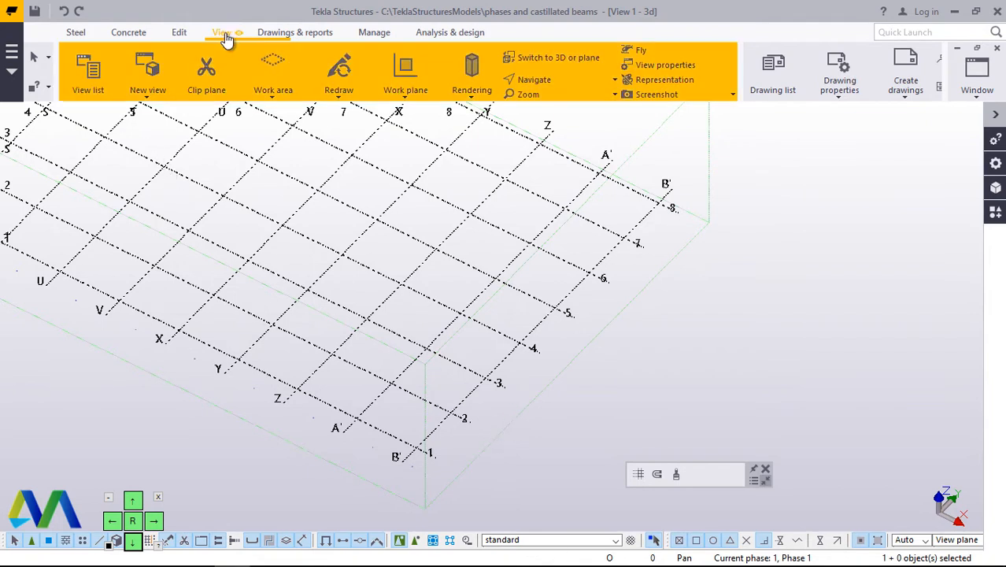
# Create views along all grid lines in the XY, ZY and XZ planes, using prefixes Plan and Grid with Grid-Plan and Grid-Elevation properties
pyautogui.click(89, 79)
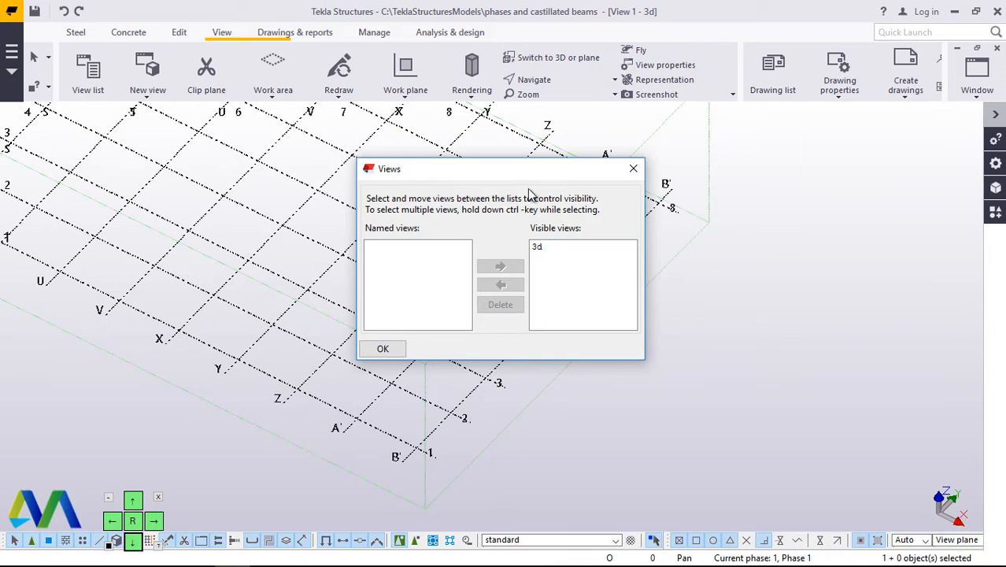
pyautogui.click(633, 169)
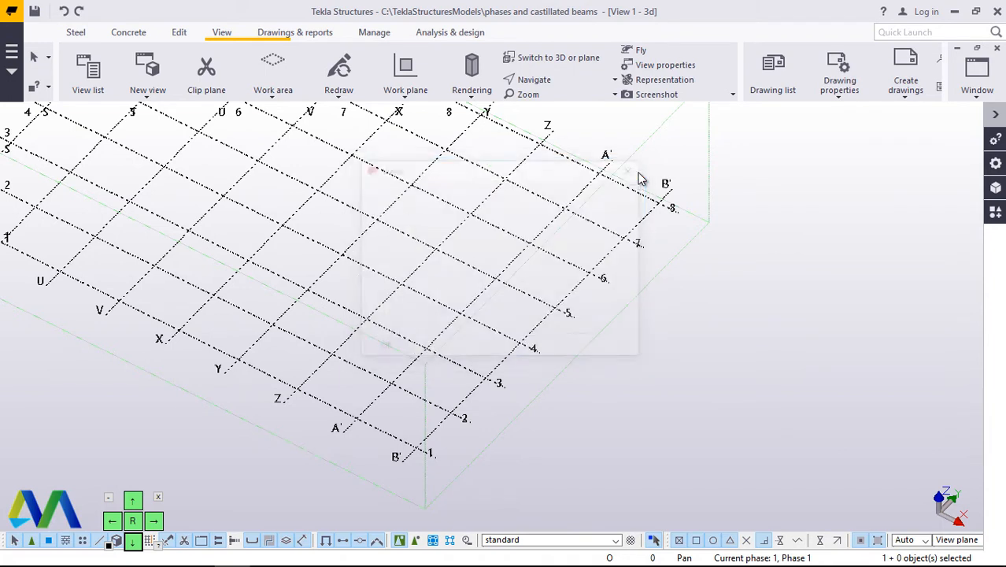
pyautogui.rightClick(498, 339)
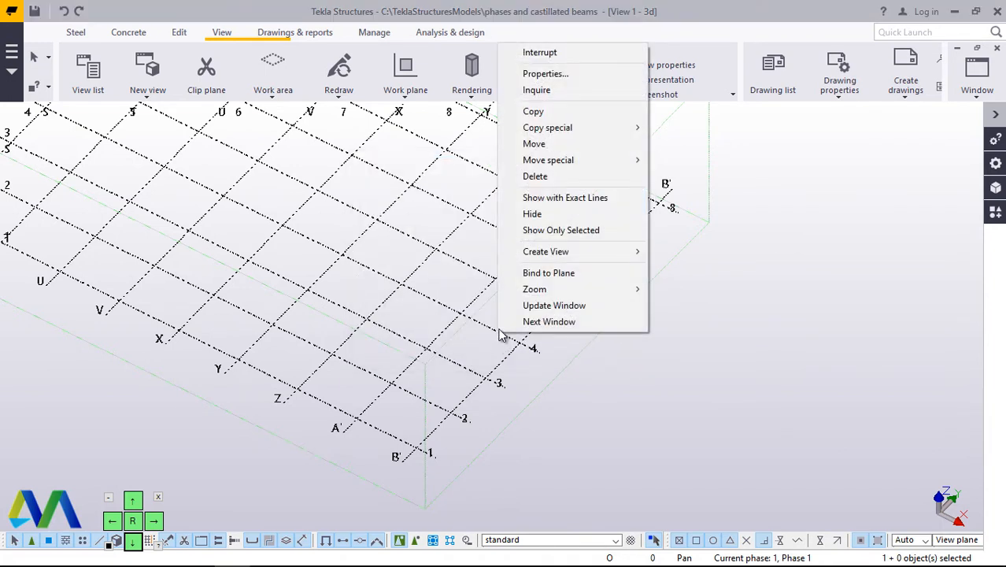
pyautogui.moveTo(542, 257)
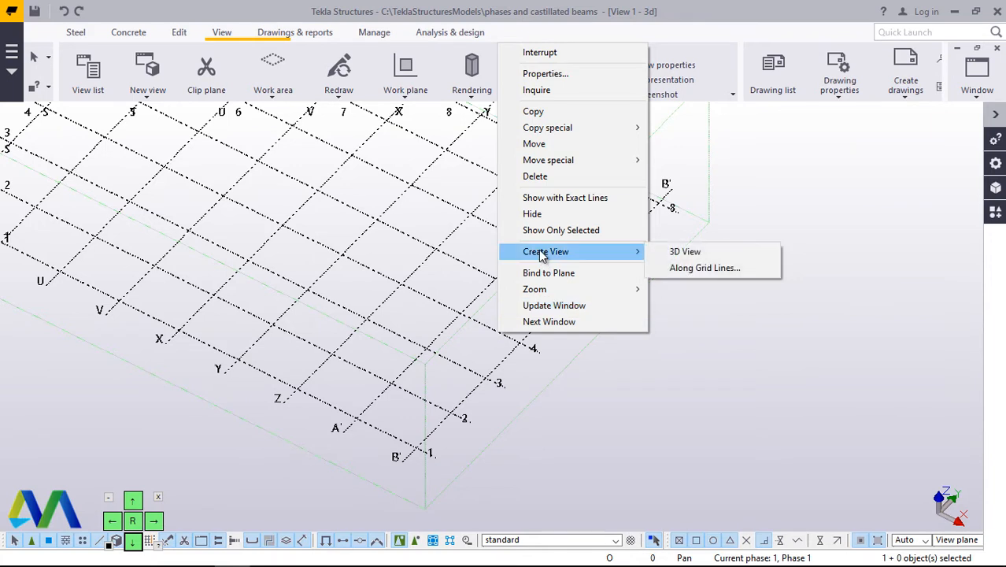
pyautogui.click(699, 269)
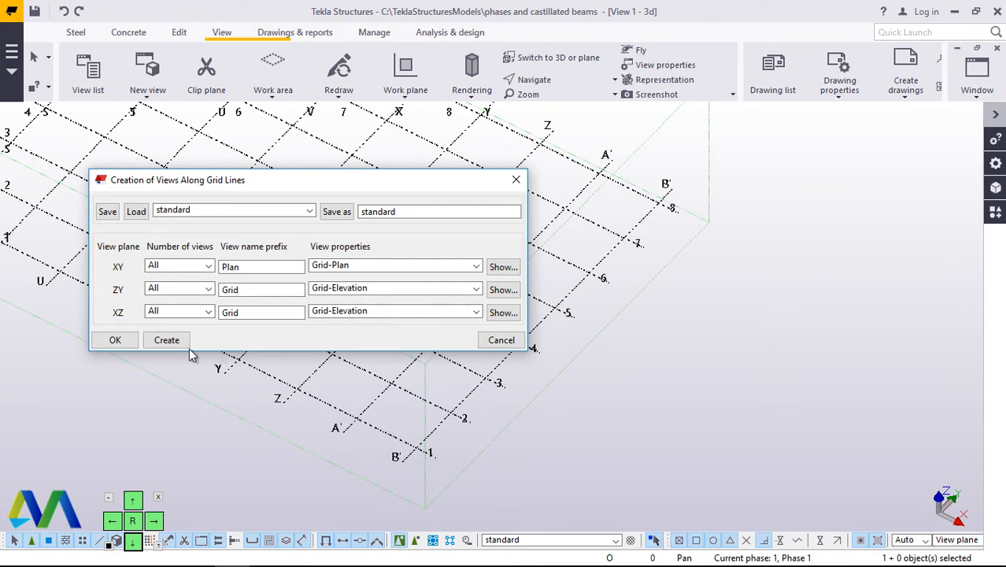
pyautogui.click(167, 340)
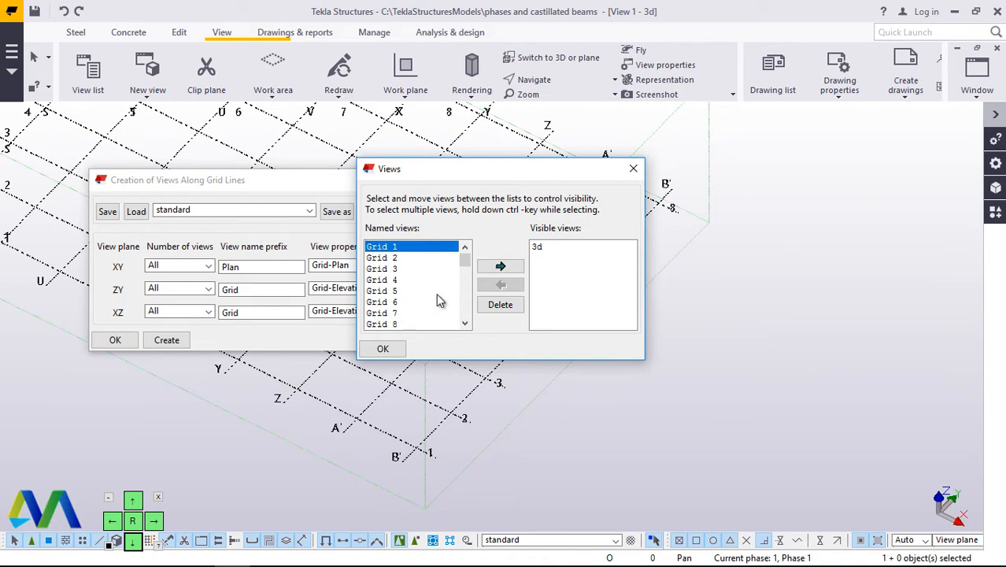
# Make the Grid 1 and Grid A views visible, and close the view list and the grid view creation settings
pyautogui.click(503, 268)
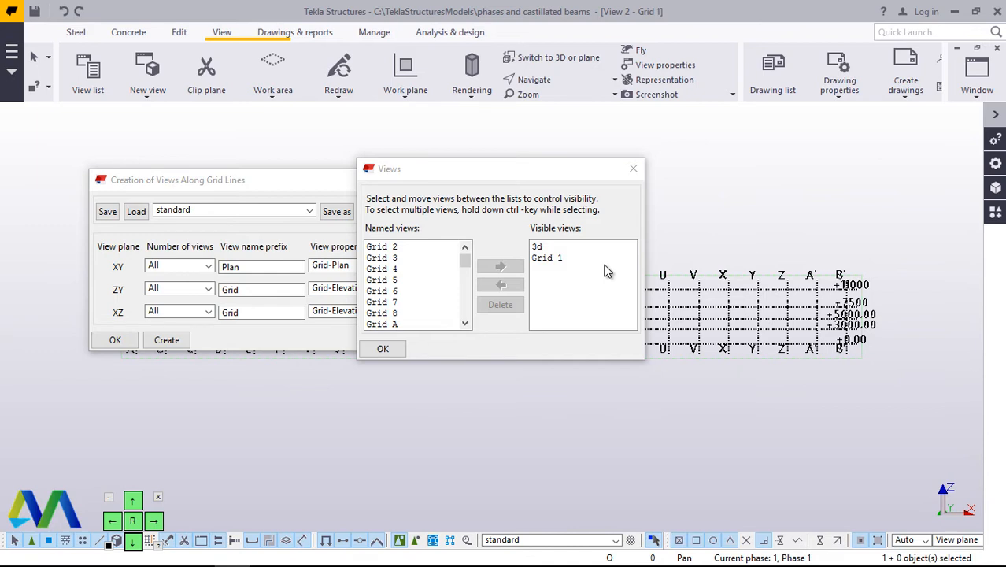
pyautogui.click(389, 325)
pyautogui.click(501, 266)
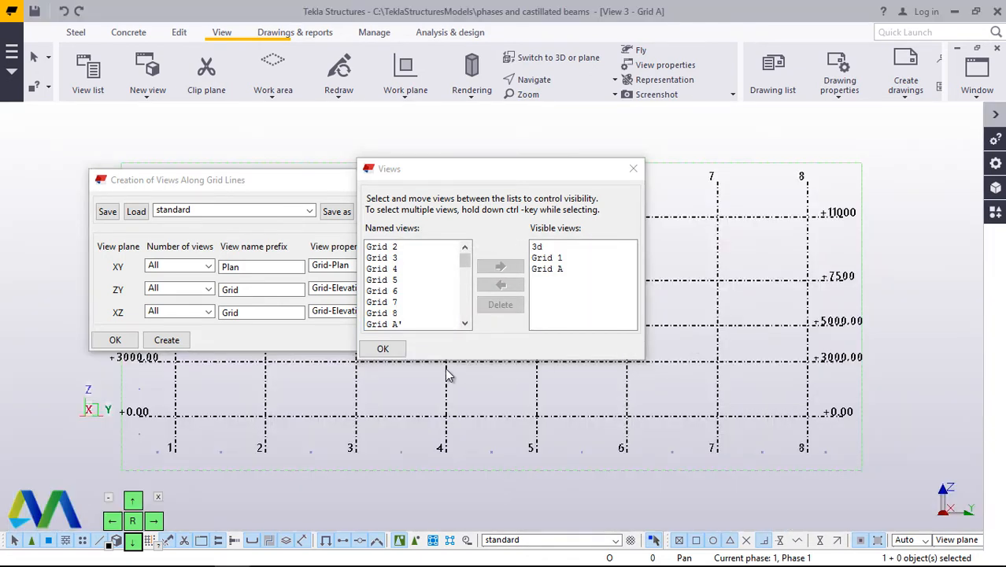
pyautogui.click(389, 349)
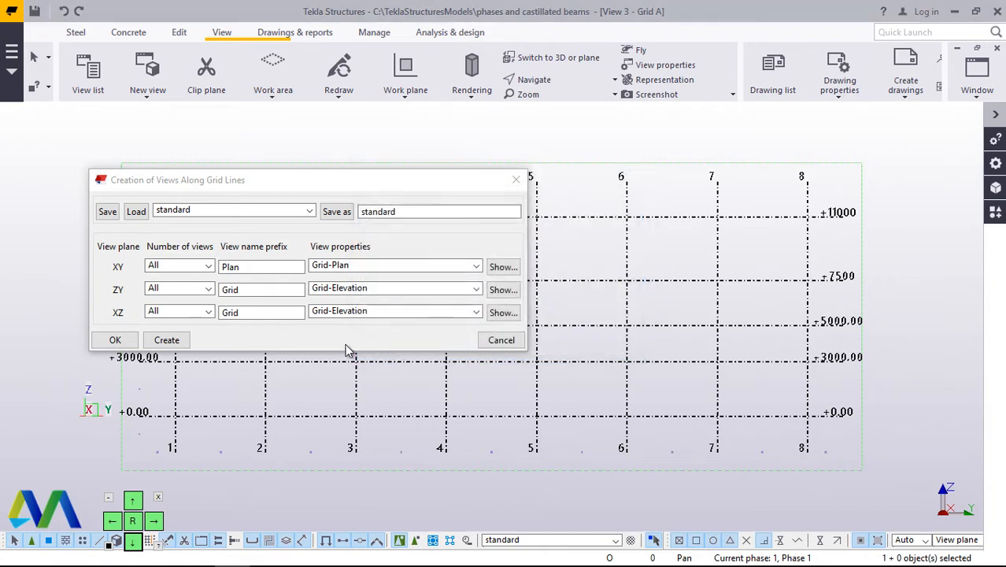
pyautogui.click(502, 340)
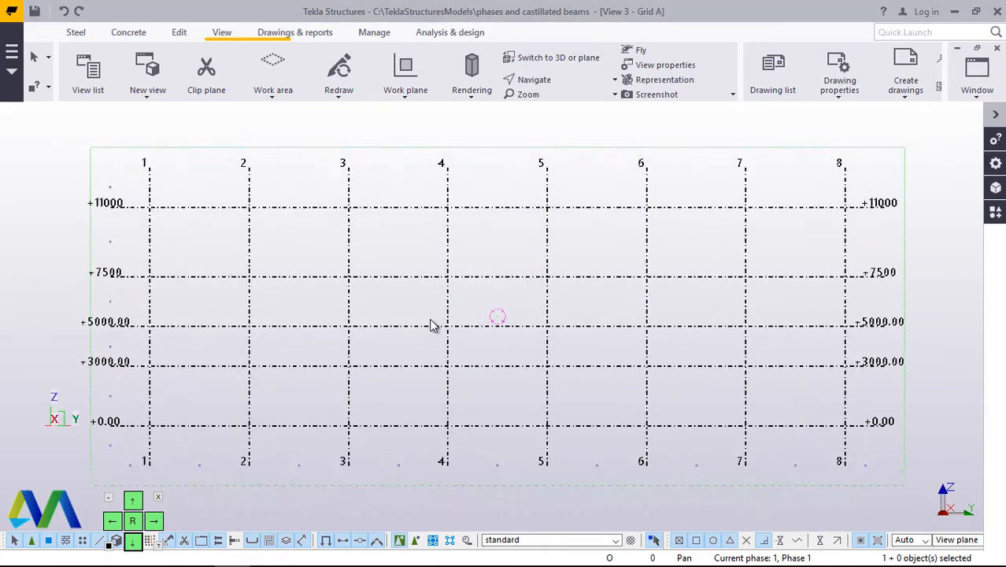
# Examine the Grid A elevation, checking grid lines 1 to 8 and the level labels at both ends
pyautogui.scroll(1, 431, 325)
pyautogui.scroll(-3, 362, 332)
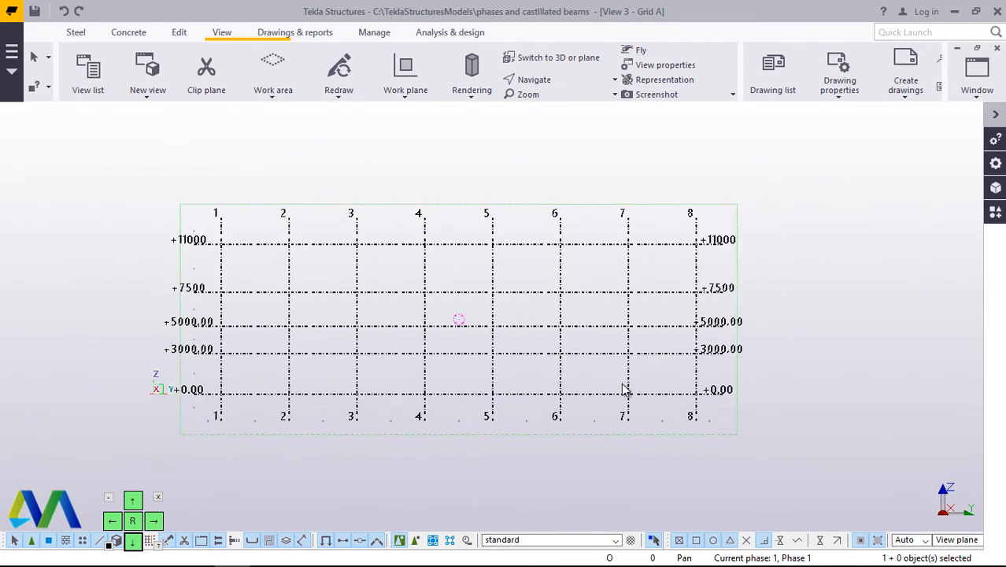
pyautogui.scroll(3, 683, 388)
pyautogui.scroll(5, 784, 414)
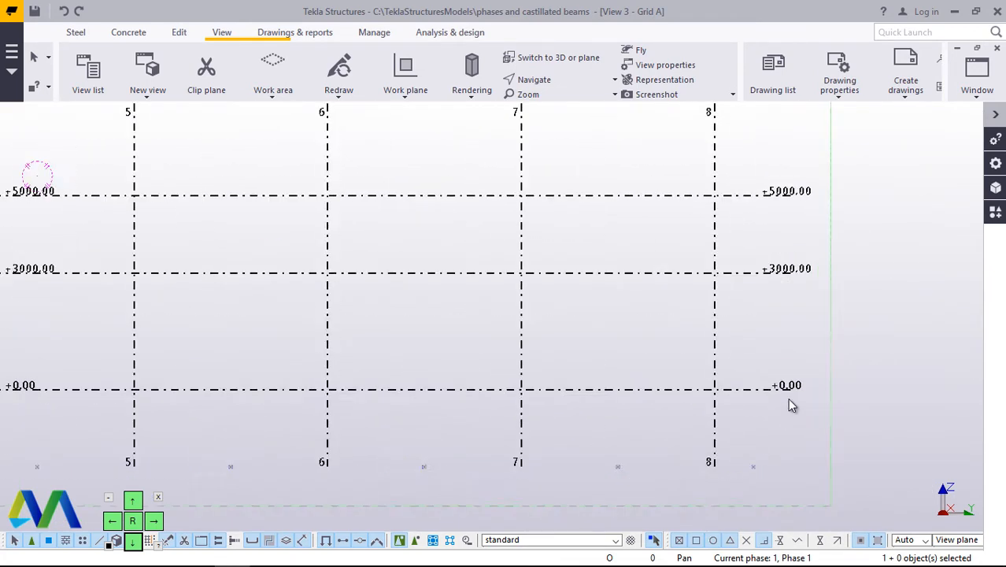
pyautogui.scroll(-8, 693, 398)
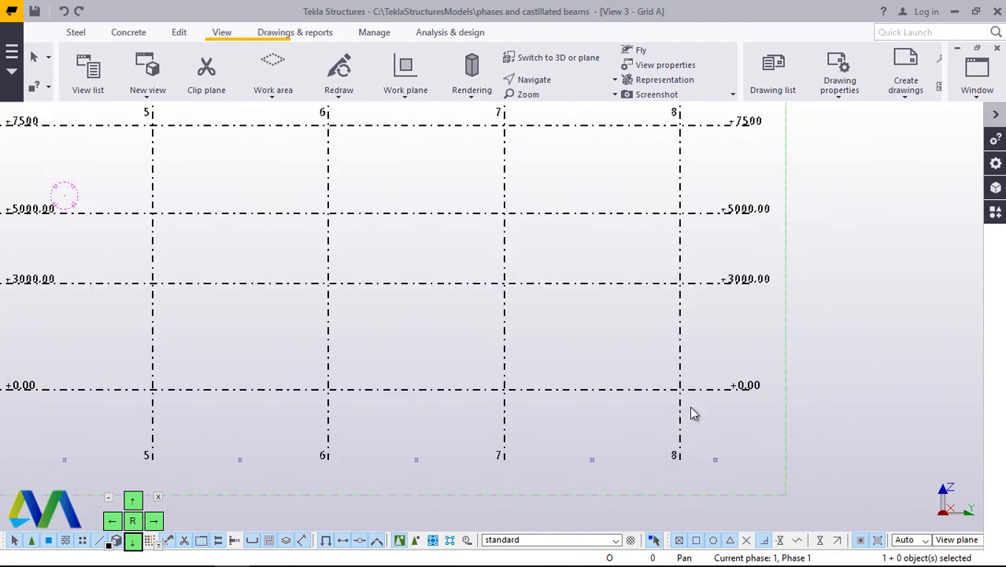
pyautogui.scroll(4, 703, 409)
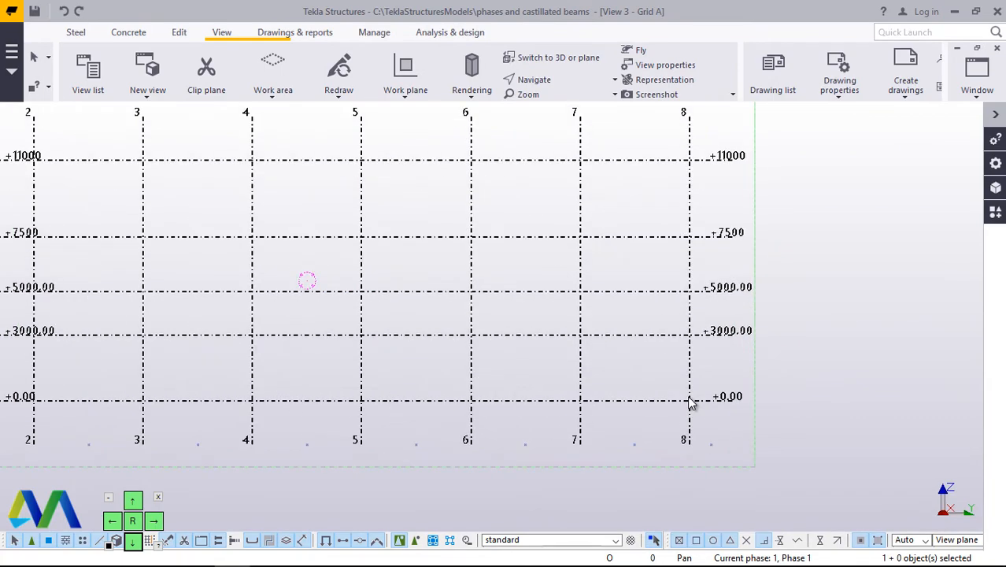
pyautogui.scroll(-2, 707, 415)
pyautogui.scroll(-2, 700, 413)
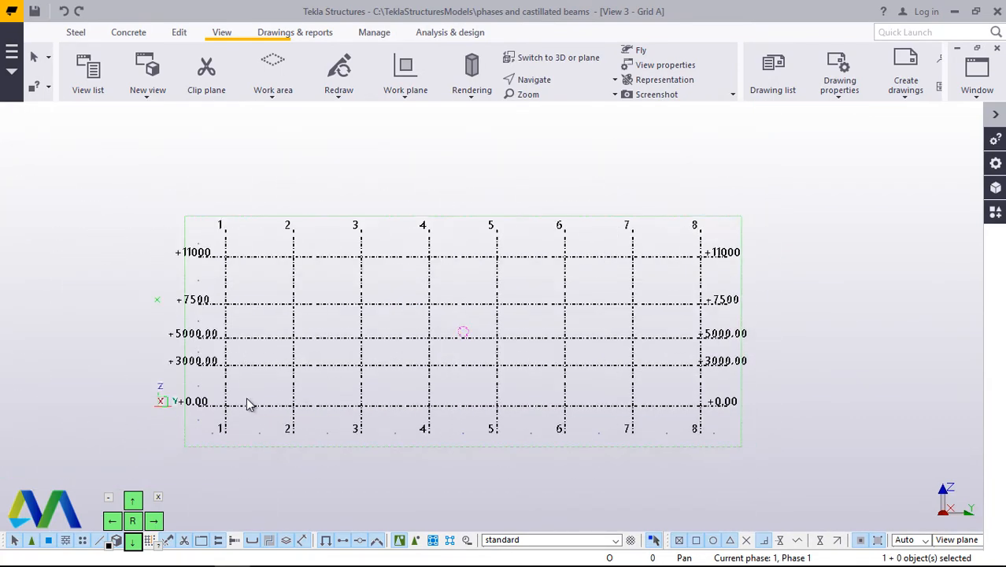
pyautogui.scroll(3, 245, 406)
pyautogui.scroll(1, 222, 420)
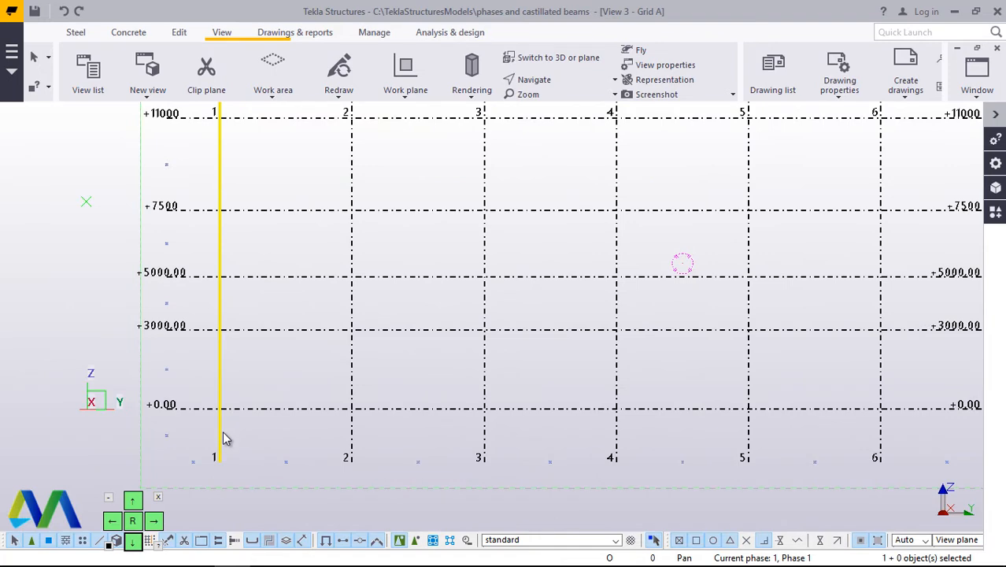
pyautogui.scroll(-3, 229, 439)
pyautogui.scroll(2, 230, 433)
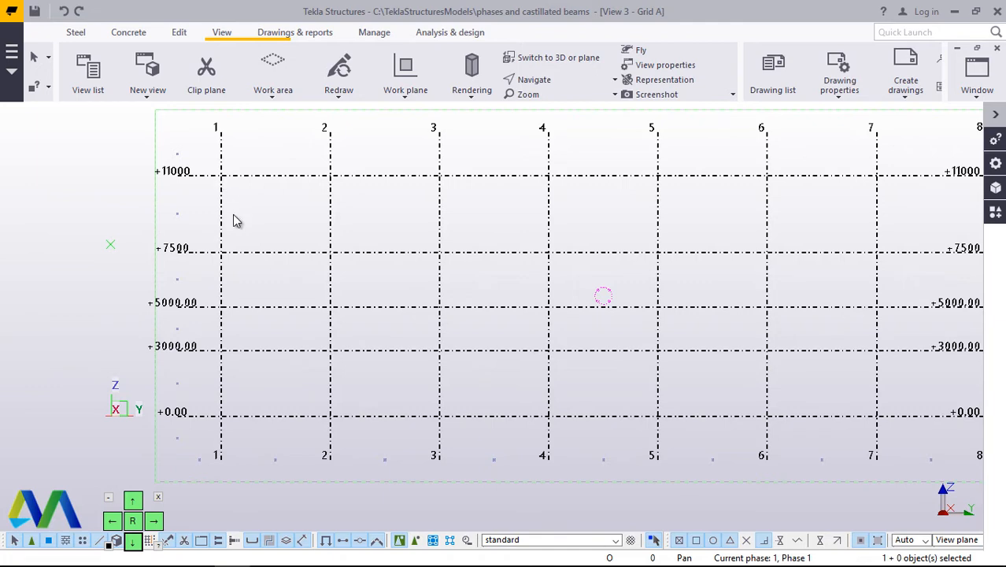
pyautogui.scroll(-3, 258, 288)
pyautogui.scroll(2, 340, 349)
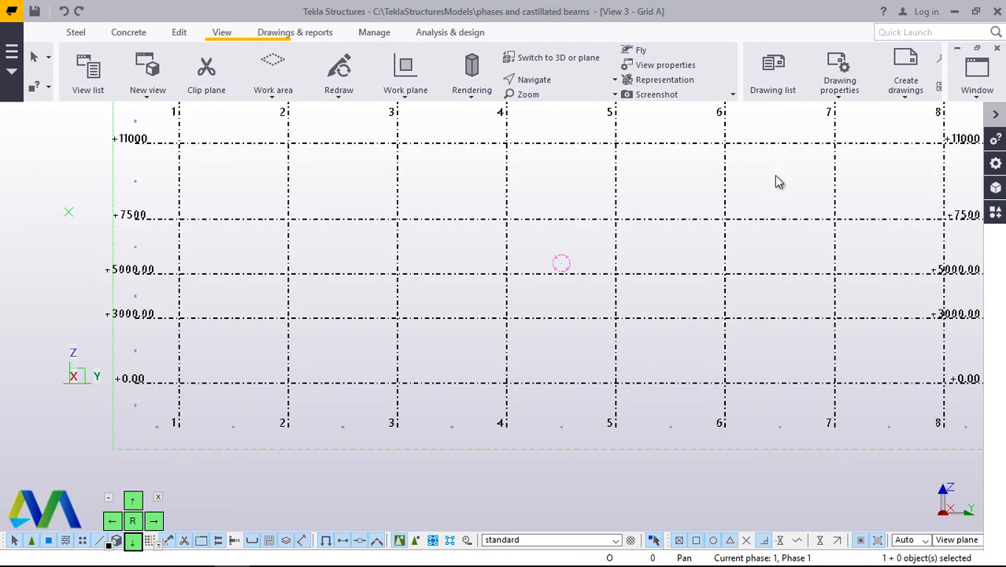
# Switch to the 3D view and focus on the grid corner at B' and 1
pyautogui.click(976, 93)
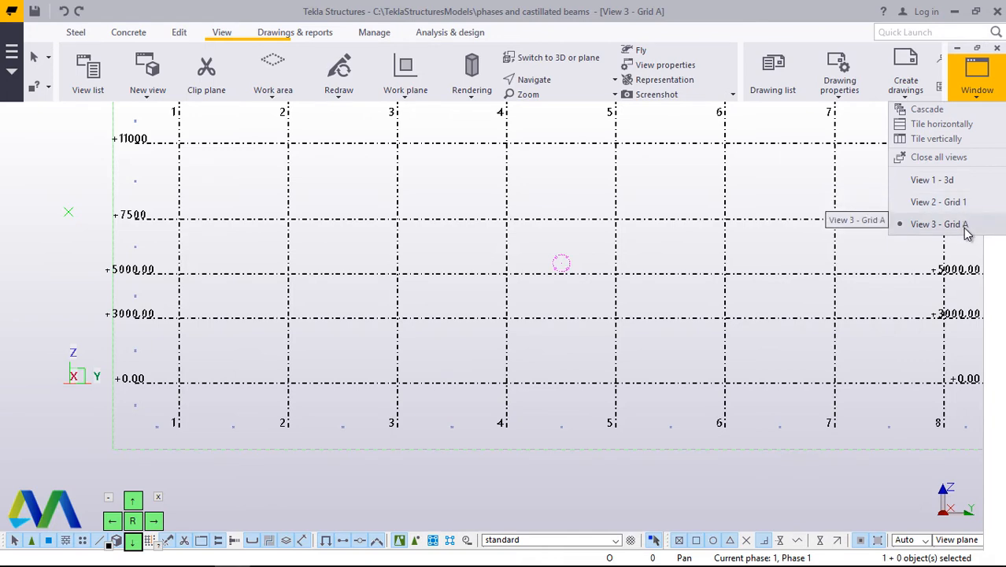
pyautogui.click(949, 180)
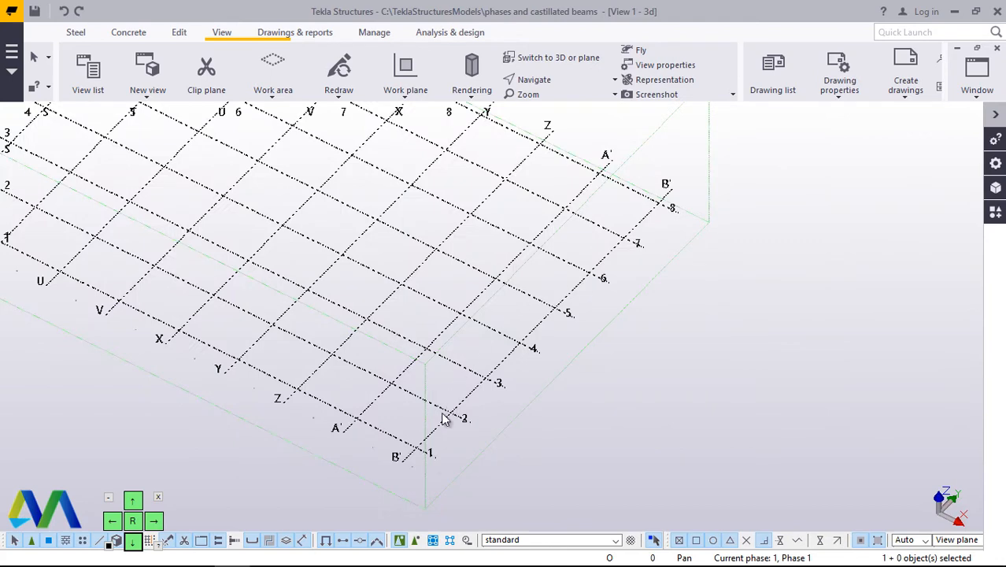
pyautogui.scroll(2, 423, 460)
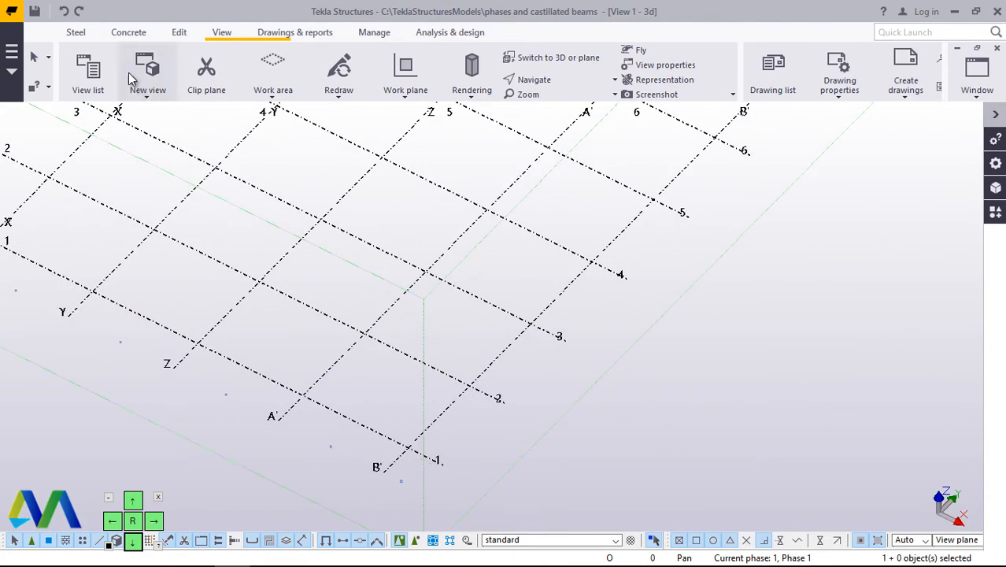
# Place a steel column at the intersection of grid lines B' and 1, end the command and inspect the column's base
pyautogui.click(76, 33)
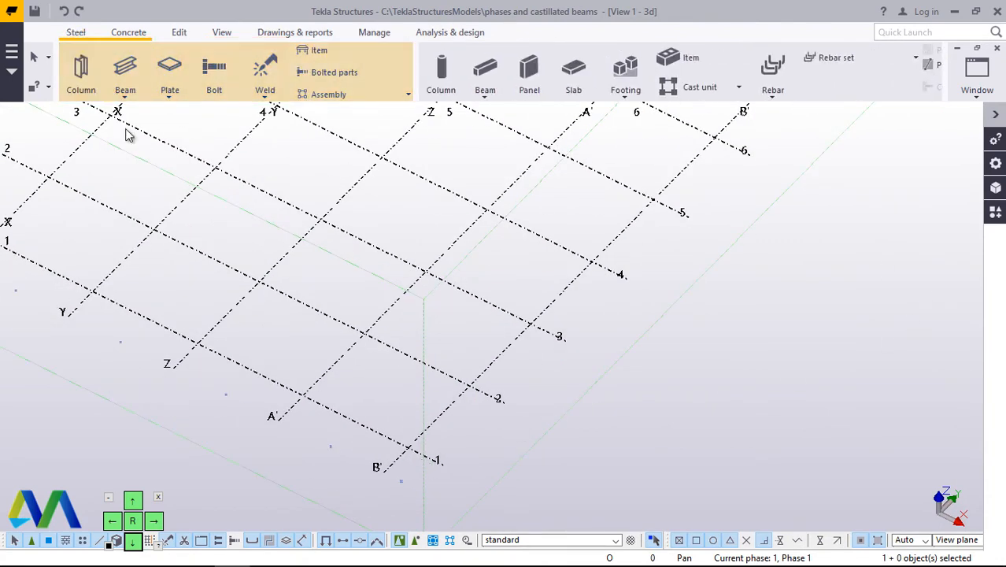
pyautogui.click(80, 69)
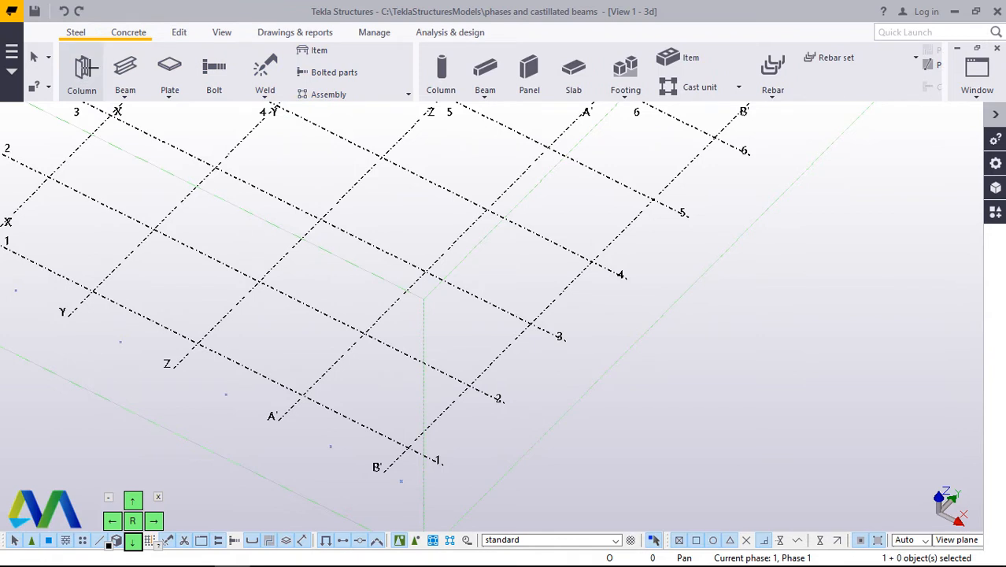
pyautogui.click(407, 447)
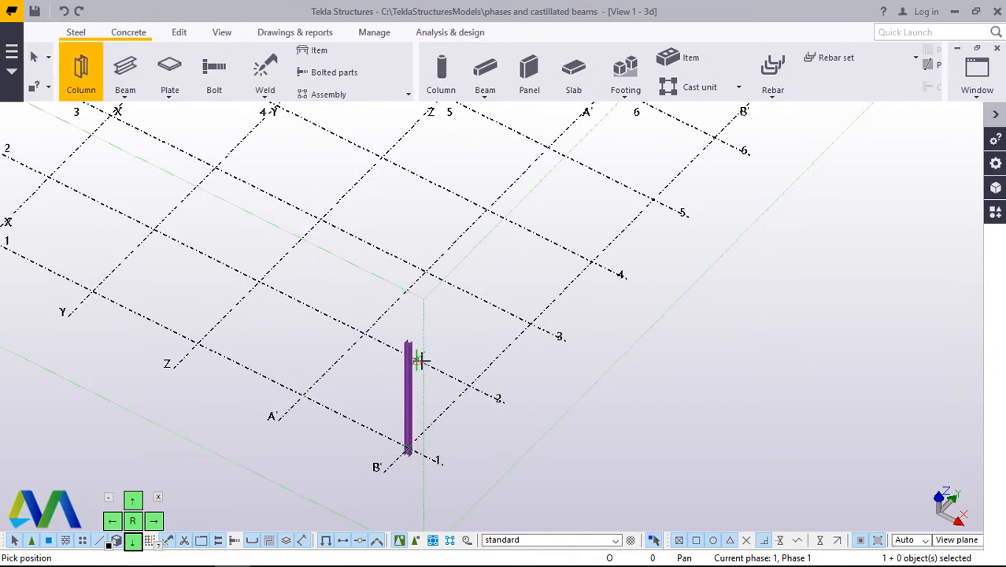
pyautogui.rightClick(446, 340)
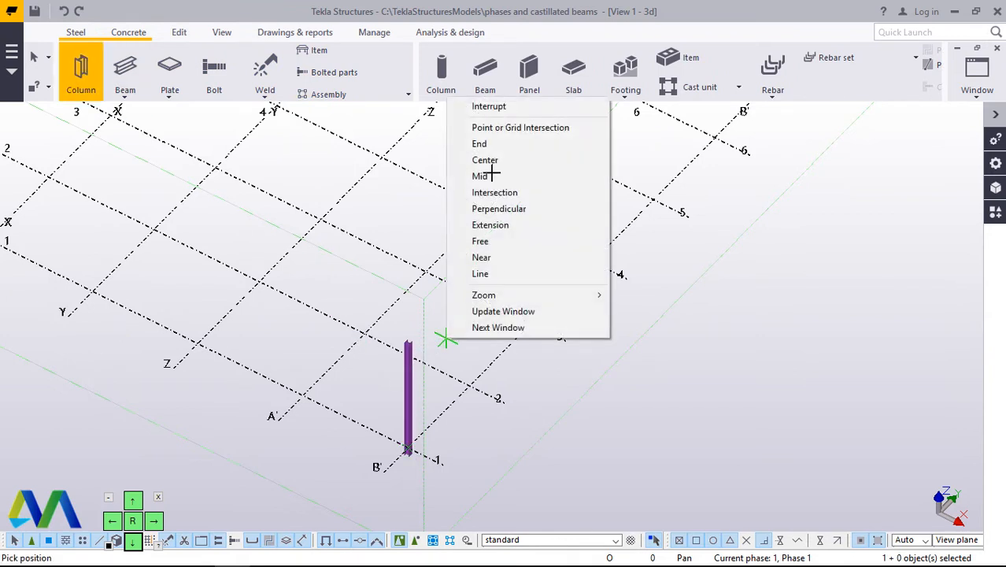
pyautogui.click(489, 107)
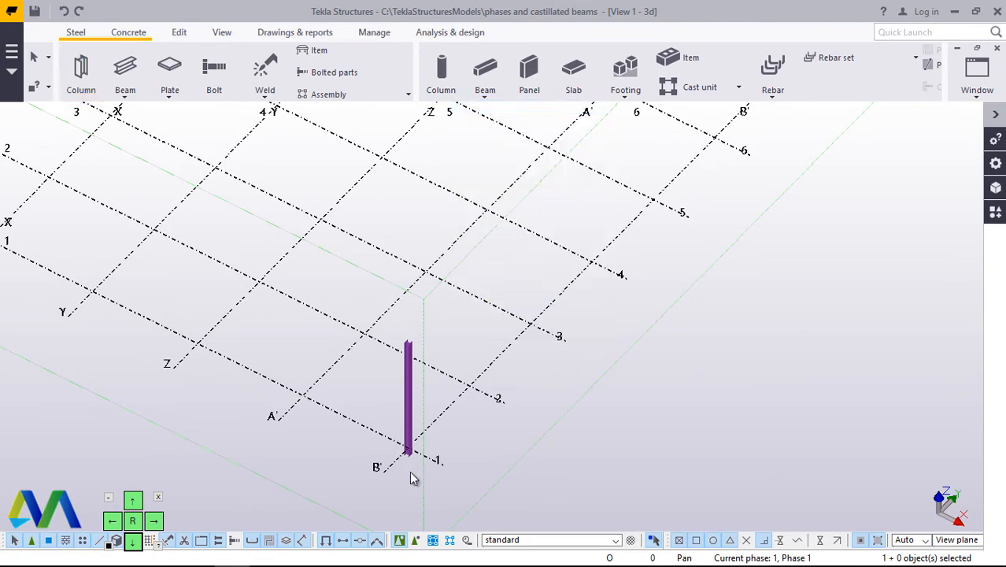
pyautogui.scroll(8, 408, 471)
pyautogui.scroll(5, 410, 418)
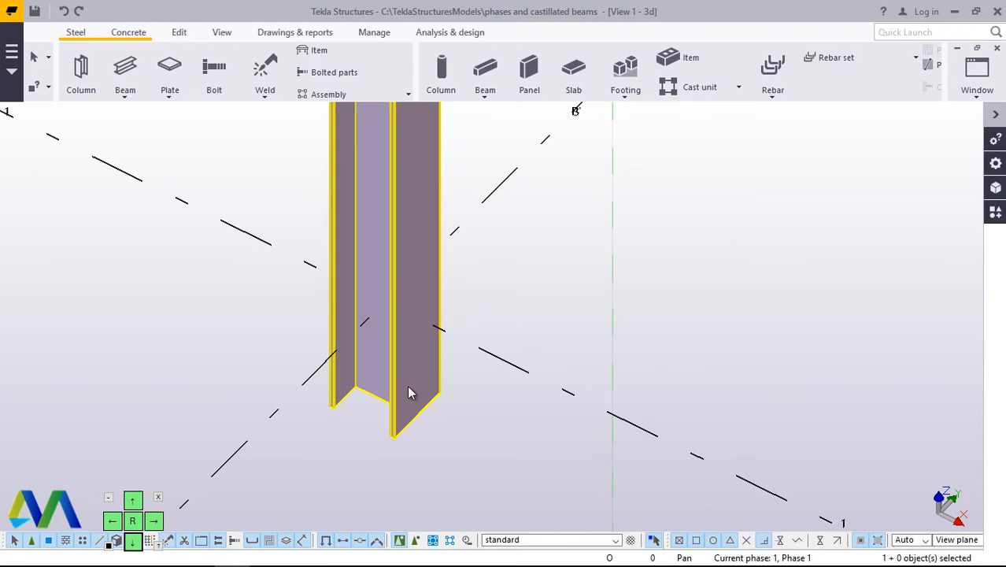
# Delete the steel column at grid intersection B'-1
pyautogui.rightClick(429, 290)
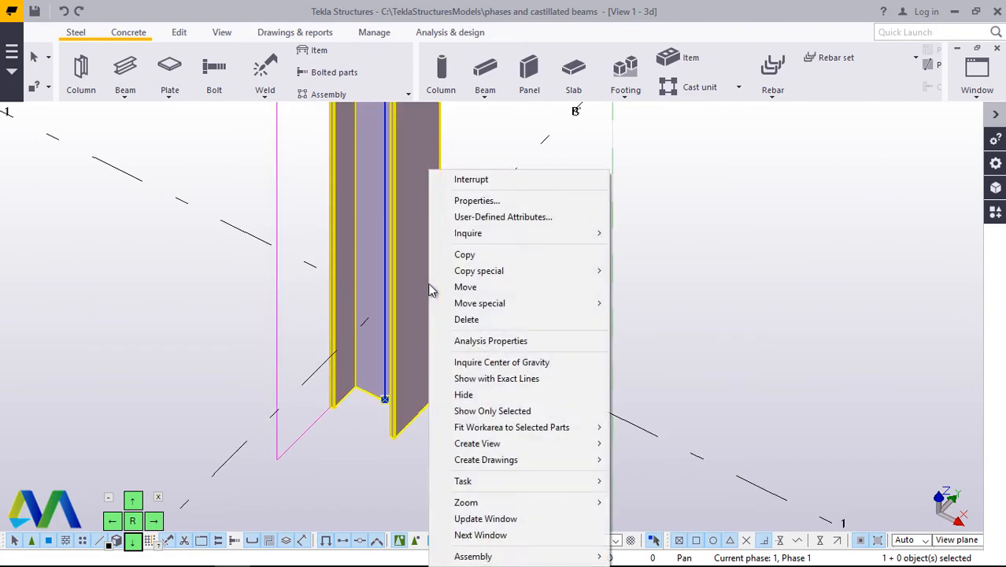
pyautogui.click(496, 320)
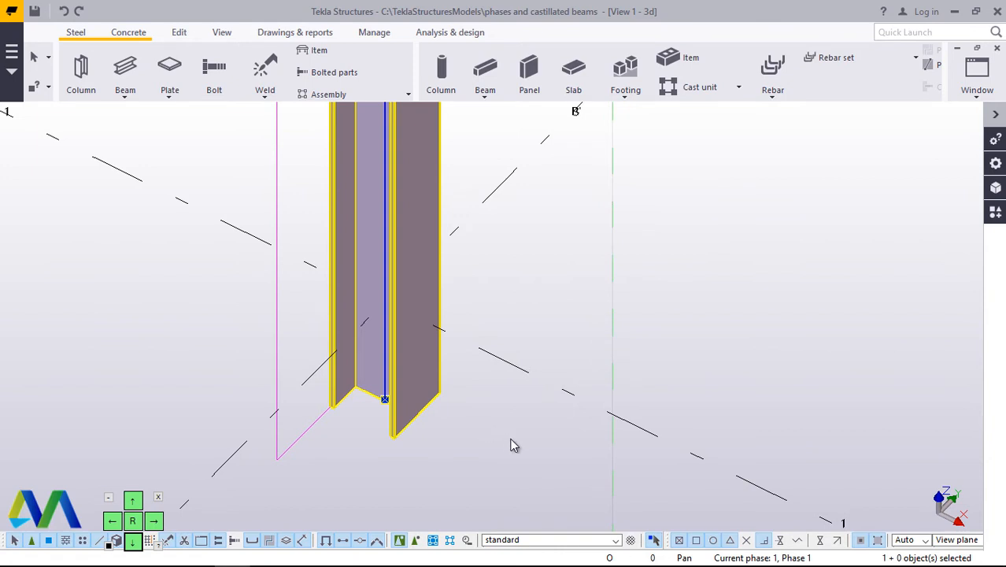
pyautogui.scroll(-5, 364, 400)
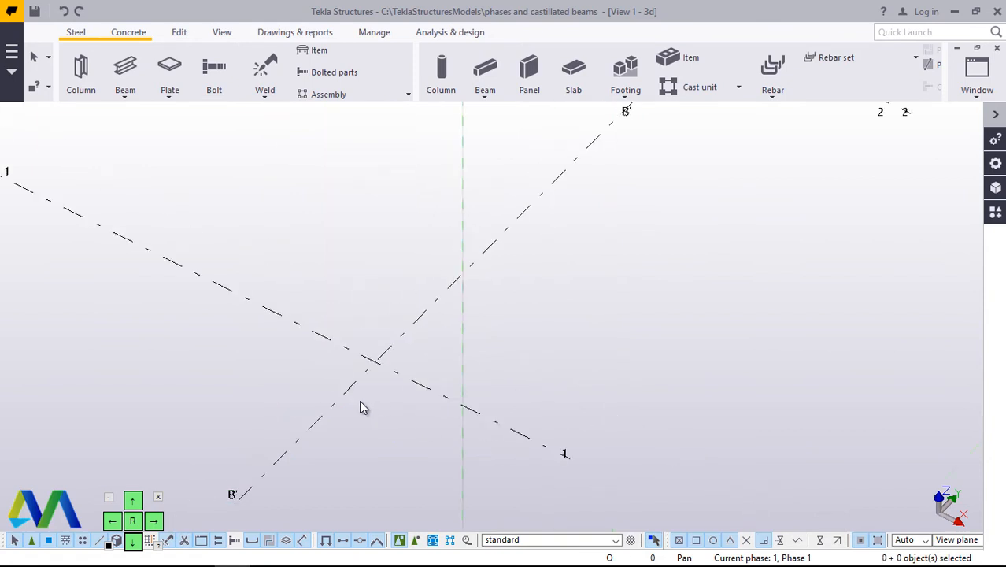
# Place a concrete pad footing at the intersection of grid lines B' and 1, expanding the view depth to include it
pyautogui.click(135, 35)
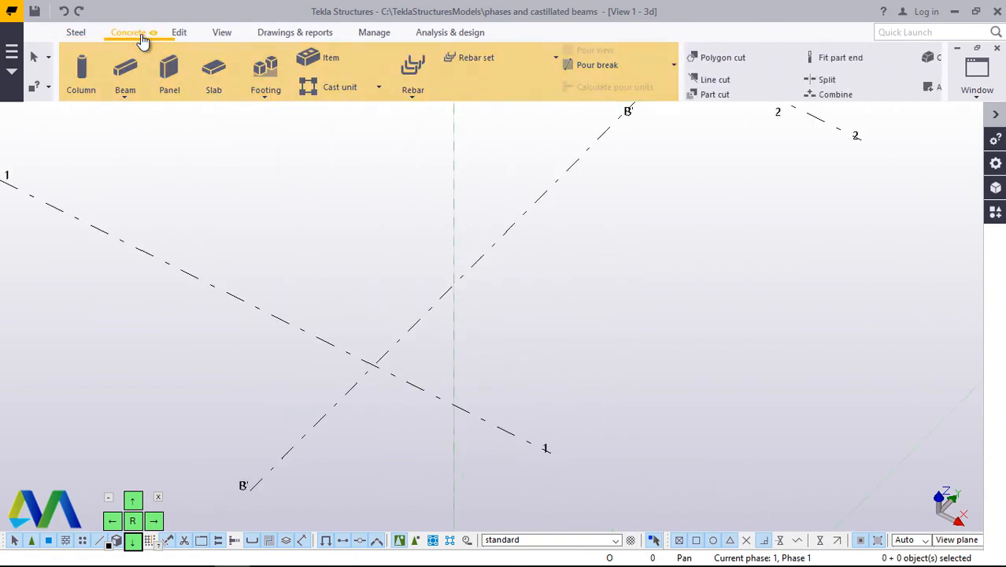
pyautogui.scroll(-2, 299, 330)
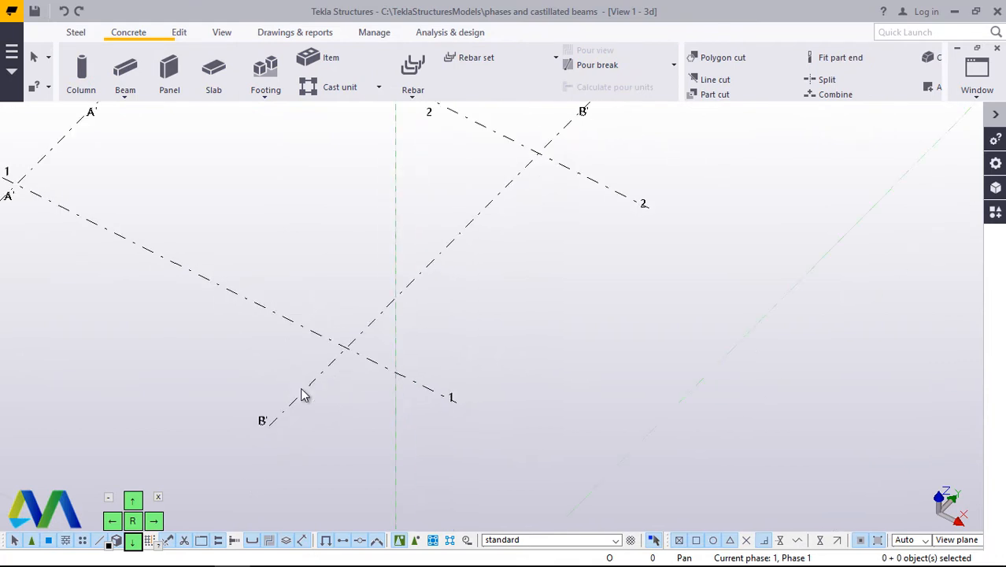
pyautogui.scroll(-2, 303, 393)
pyautogui.scroll(2, 392, 302)
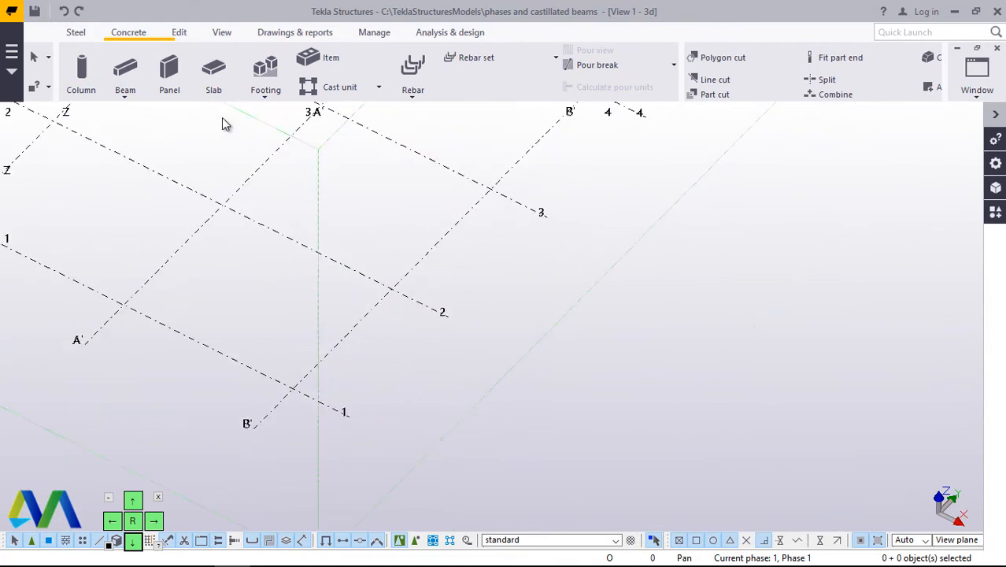
pyautogui.click(130, 33)
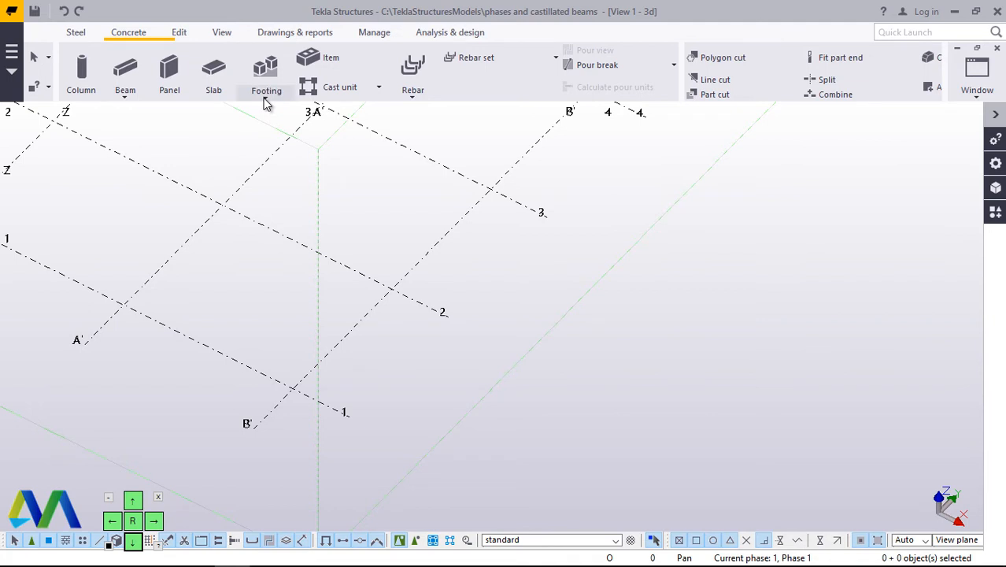
pyautogui.click(266, 98)
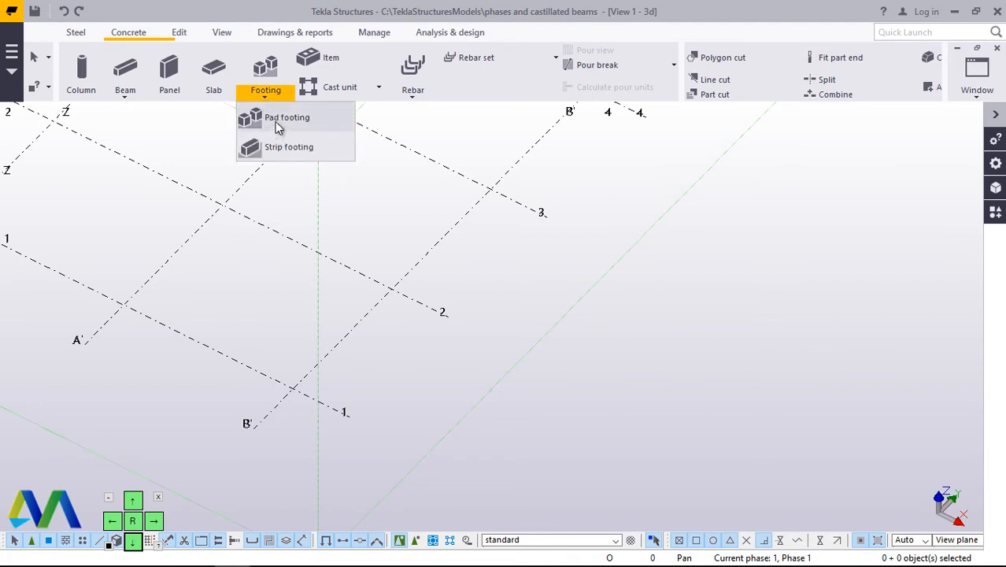
pyautogui.click(277, 125)
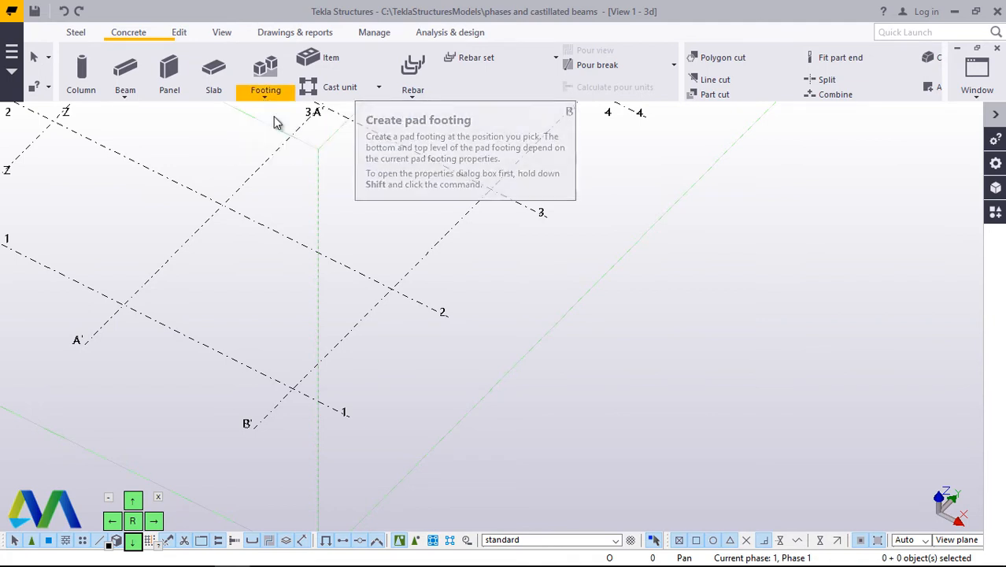
pyautogui.click(294, 386)
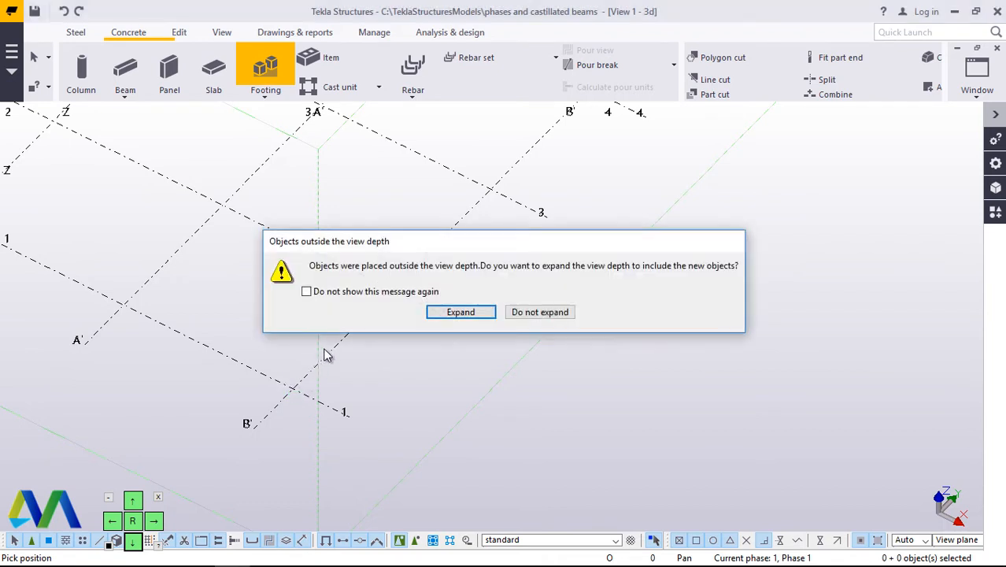
pyautogui.click(464, 314)
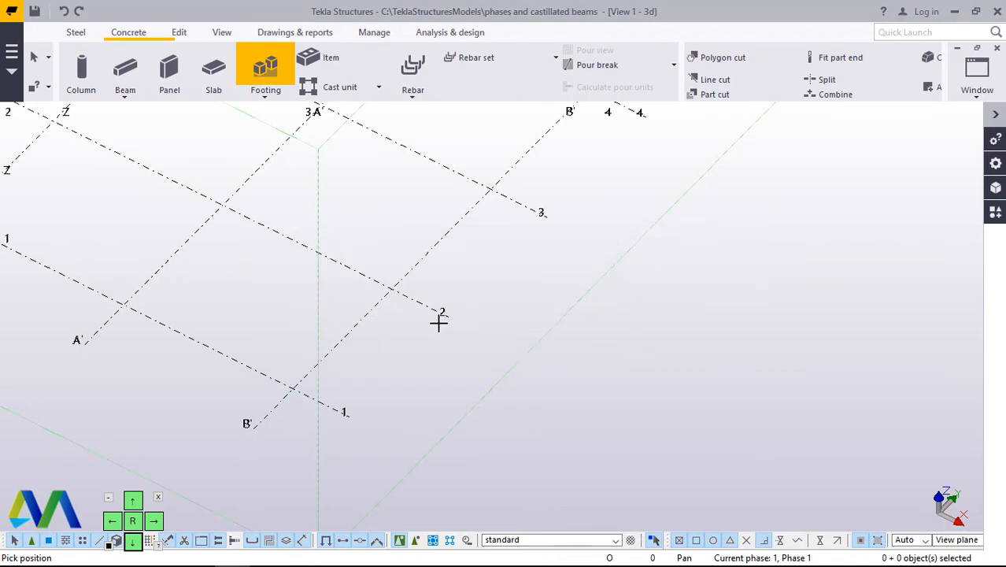
pyautogui.press('Home')
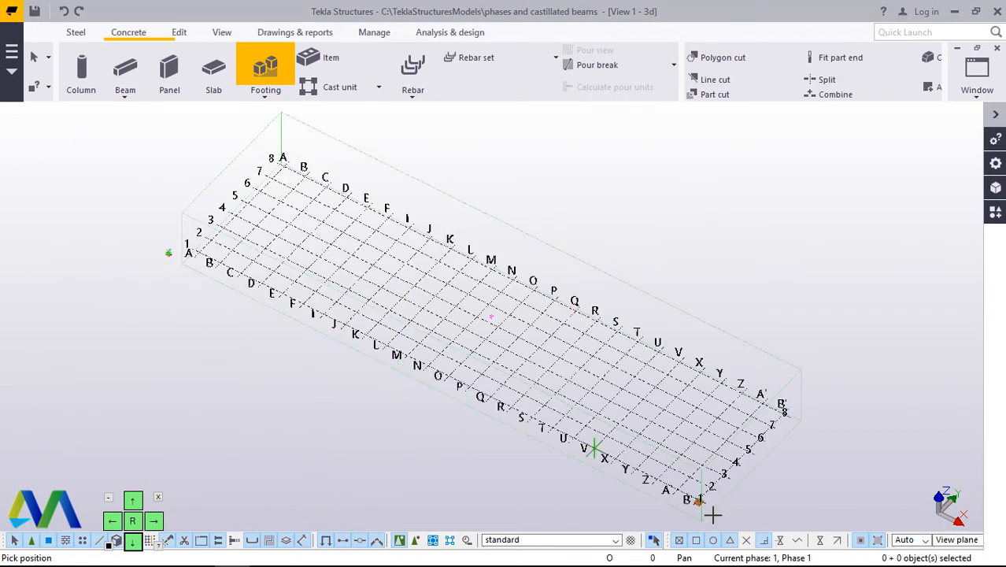
pyautogui.scroll(5, 713, 511)
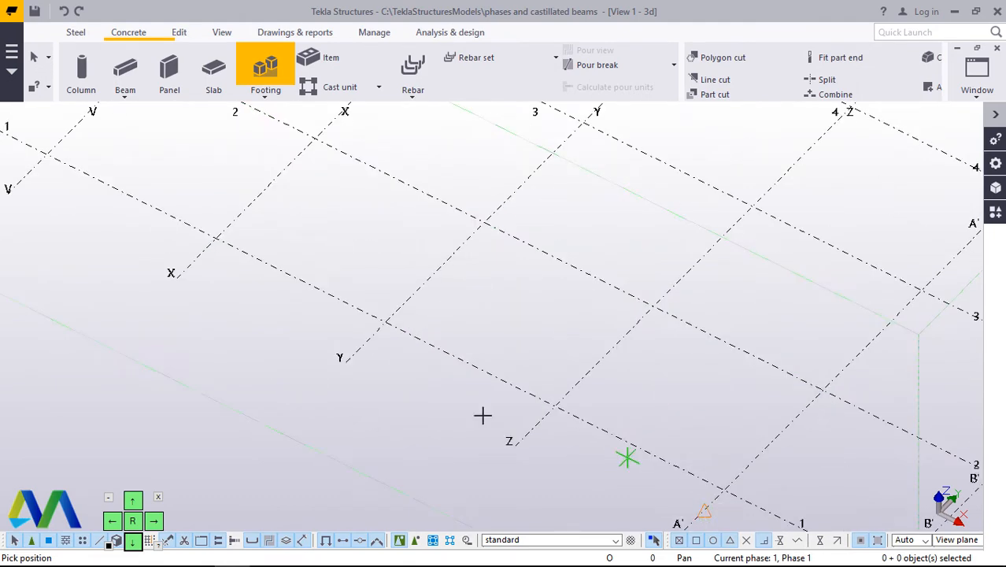
pyautogui.scroll(-3, 236, 296)
pyautogui.rightClick(218, 287)
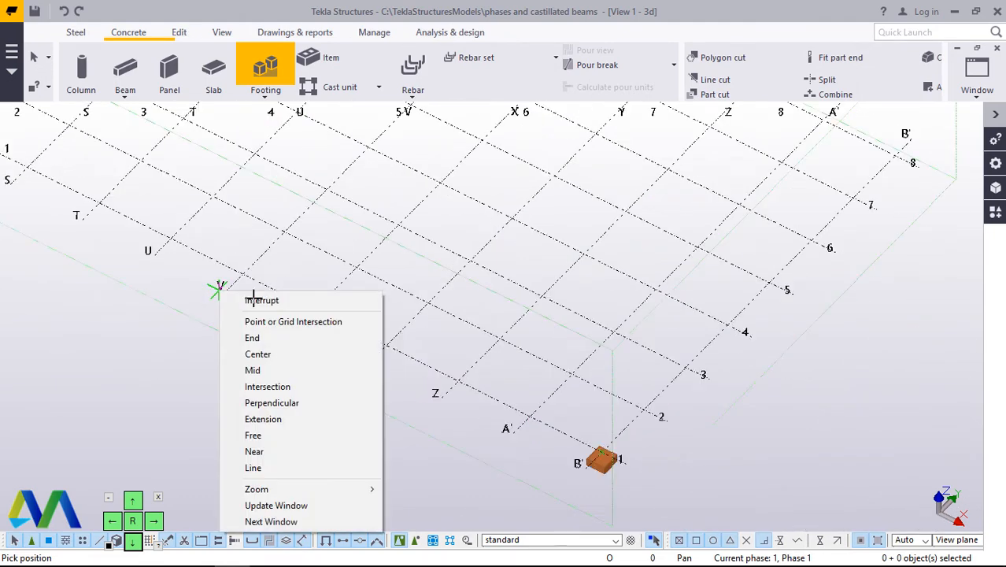
pyautogui.click(254, 296)
# Set the profile of the pad footing at grid intersection B'-1 to 1000*1000 in its properties
pyautogui.scroll(1, 620, 481)
pyautogui.scroll(6, 618, 479)
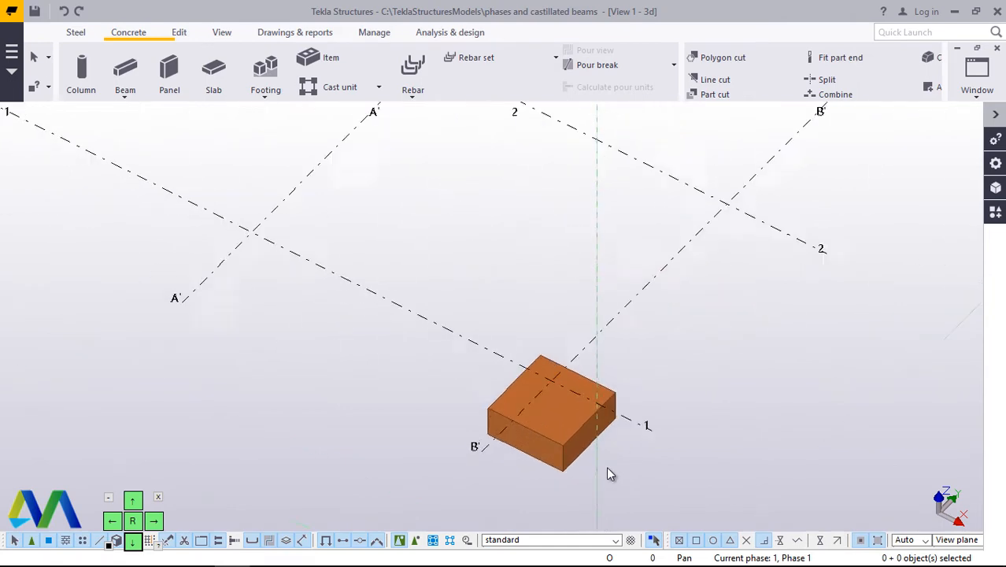
pyautogui.scroll(1, 561, 417)
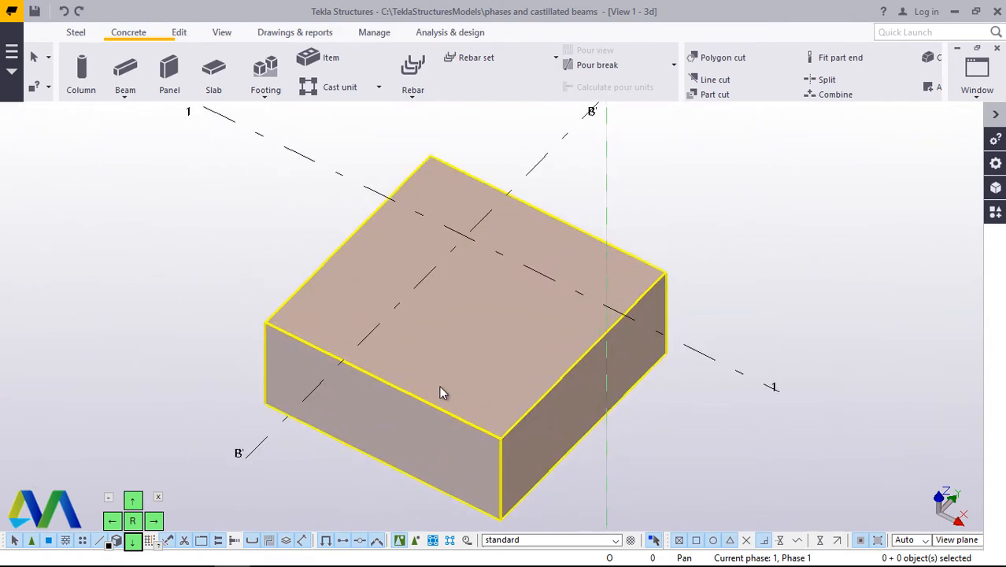
pyautogui.doubleClick(512, 370)
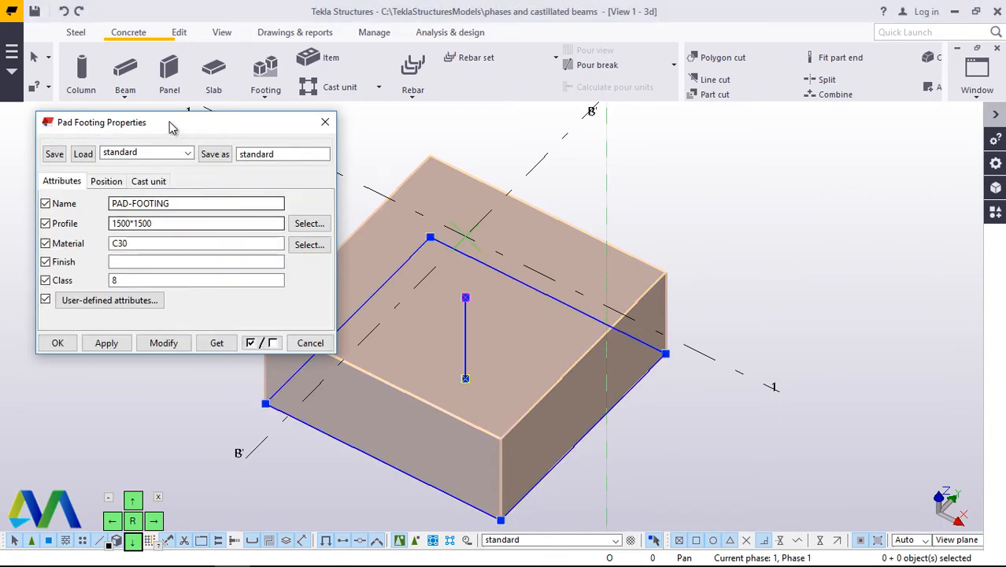
pyautogui.moveTo(169, 122); pyautogui.dragTo(757, 122)
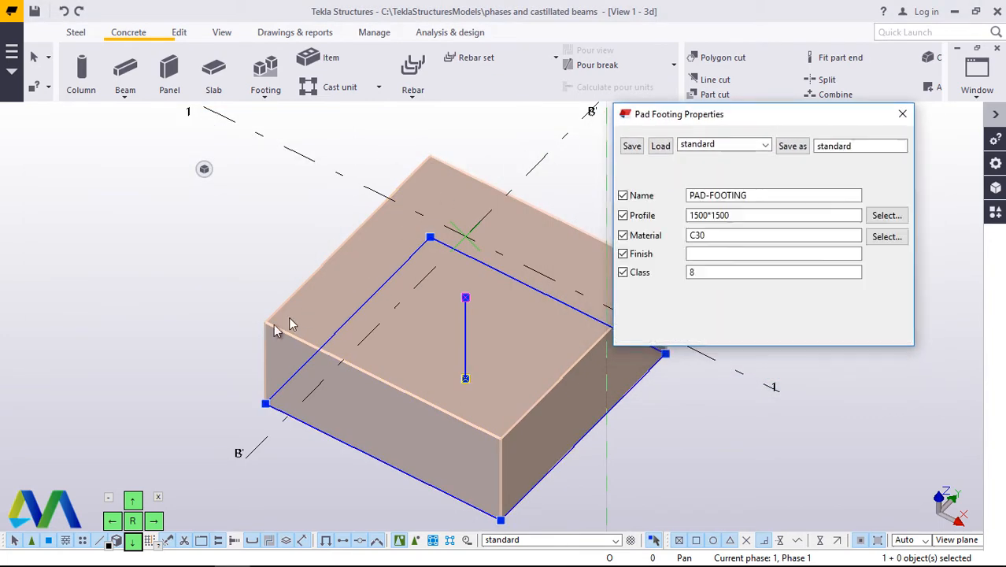
pyautogui.scroll(1, 583, 347)
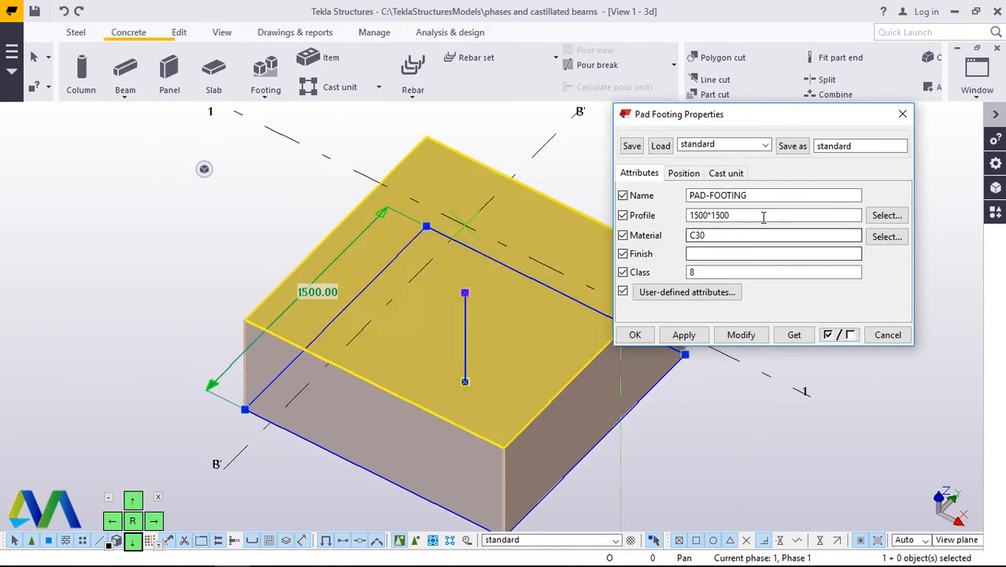
pyautogui.moveTo(735, 214)
pyautogui.mouseDown()
pyautogui.moveTo(709, 215)
pyautogui.moveTo(726, 214)
pyautogui.mouseUp()
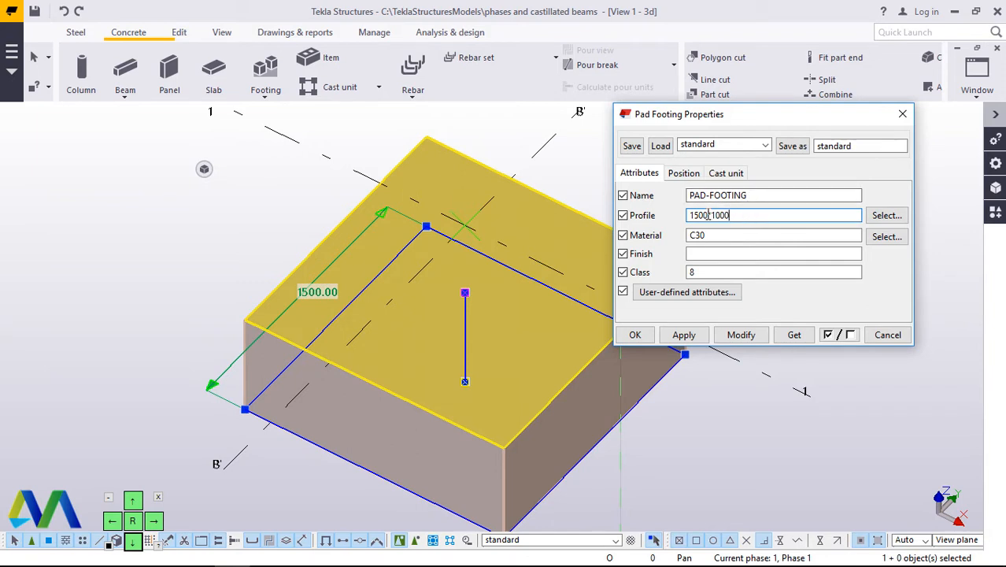
pyautogui.press('BackSpace')
pyautogui.press('BackSpace')
pyautogui.press('BackSpace')
pyautogui.write('000')
# Set the footing's top level to 0 and bottom level to -1000, apply the changes to it and close its properties
pyautogui.click(682, 173)
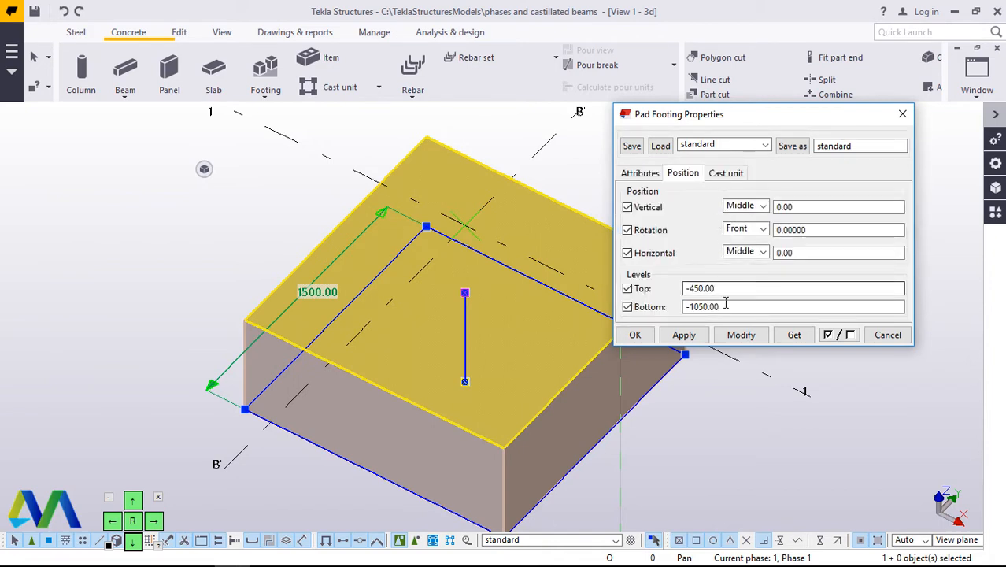
pyautogui.moveTo(725, 307); pyautogui.dragTo(697, 307)
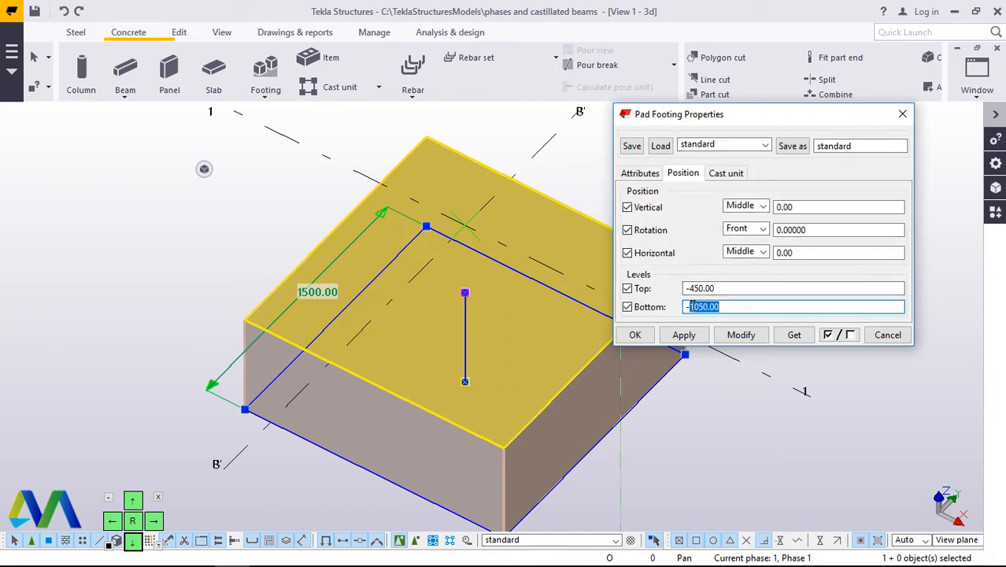
pyautogui.write('10')
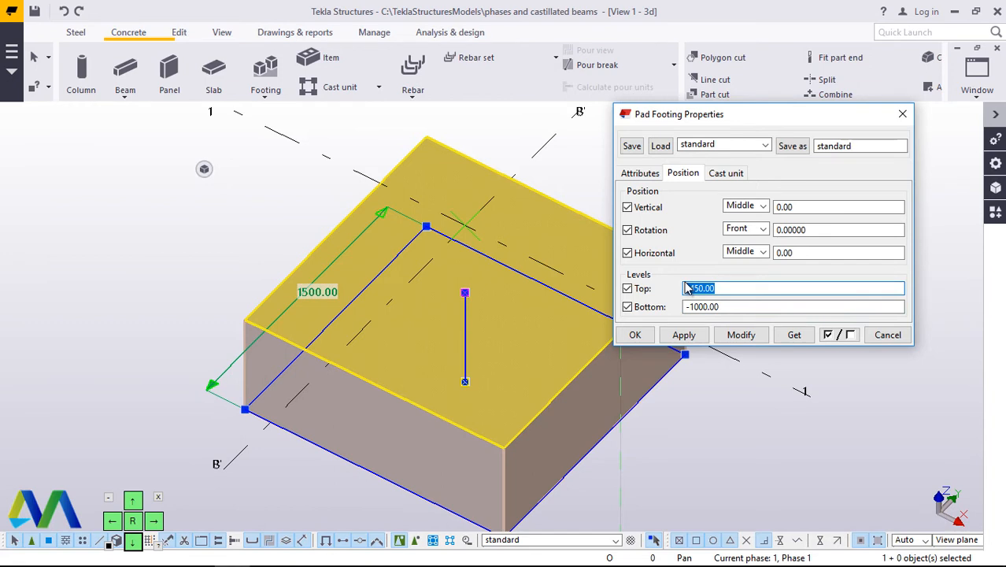
pyautogui.write('0')
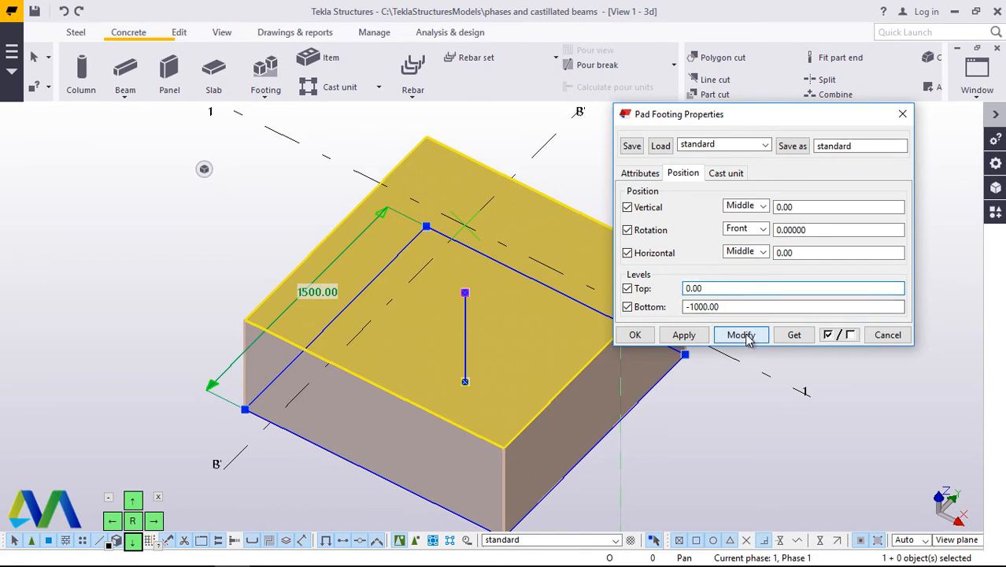
pyautogui.click(745, 337)
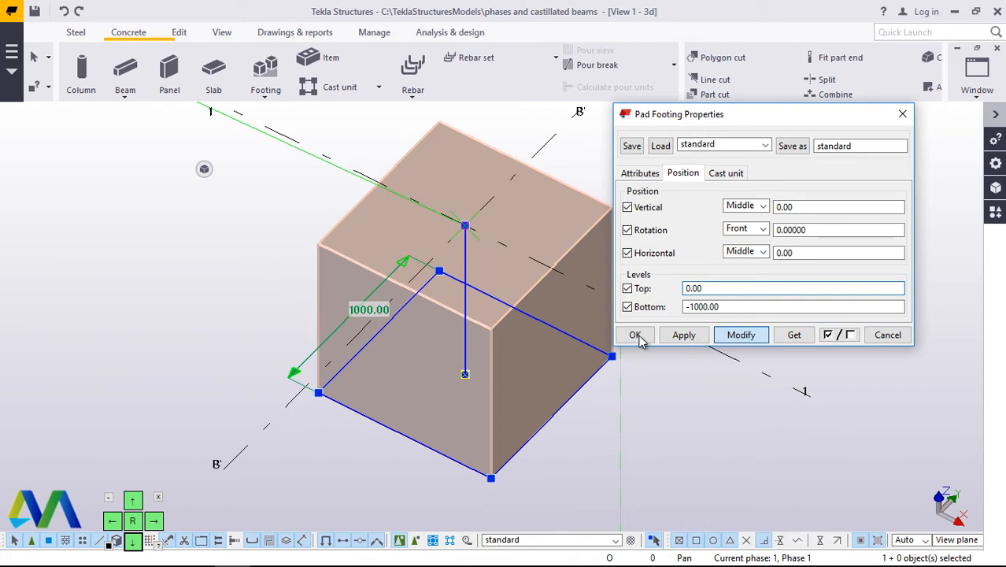
pyautogui.press('Escape')
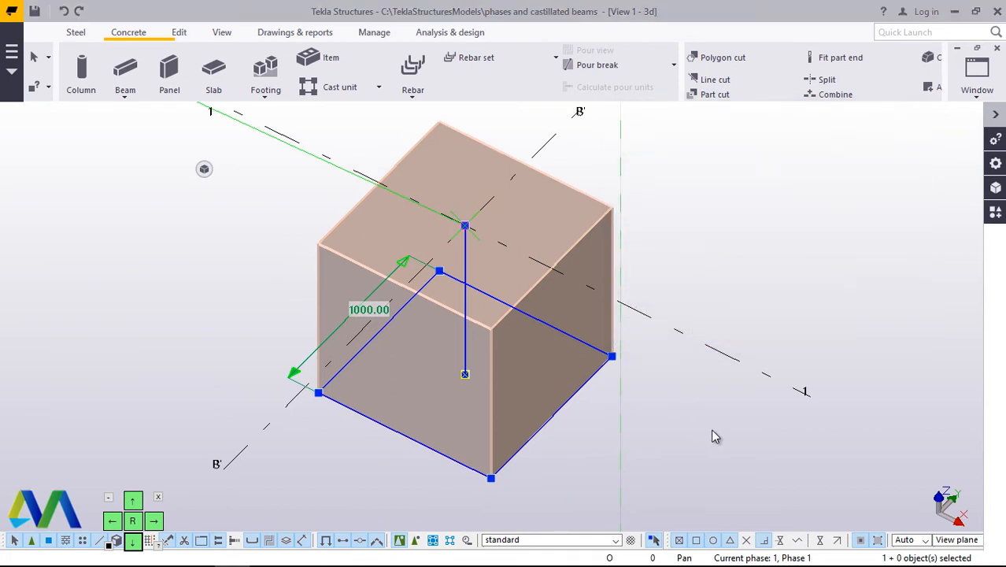
pyautogui.doubleClick(480, 390)
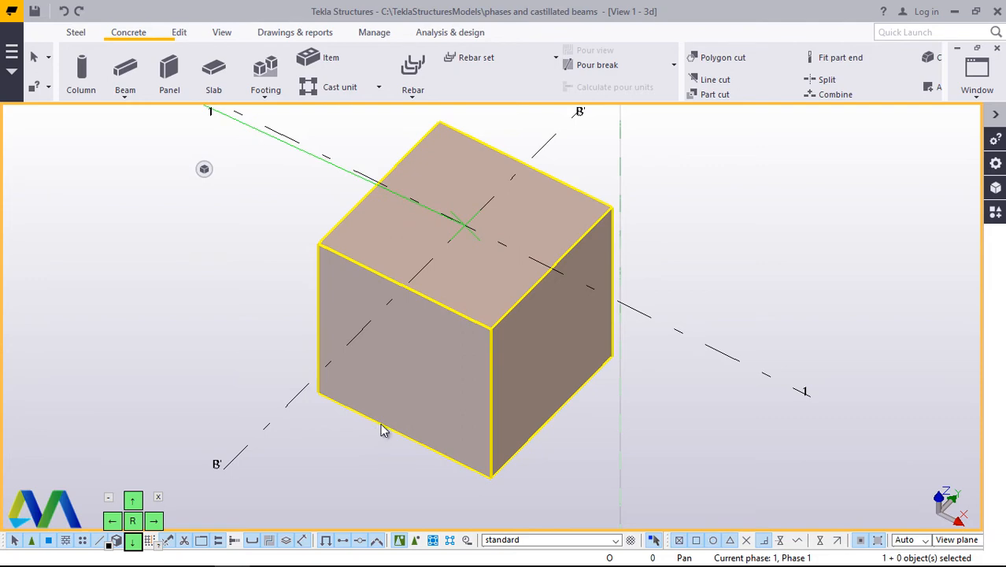
pyautogui.scroll(-5, 385, 425)
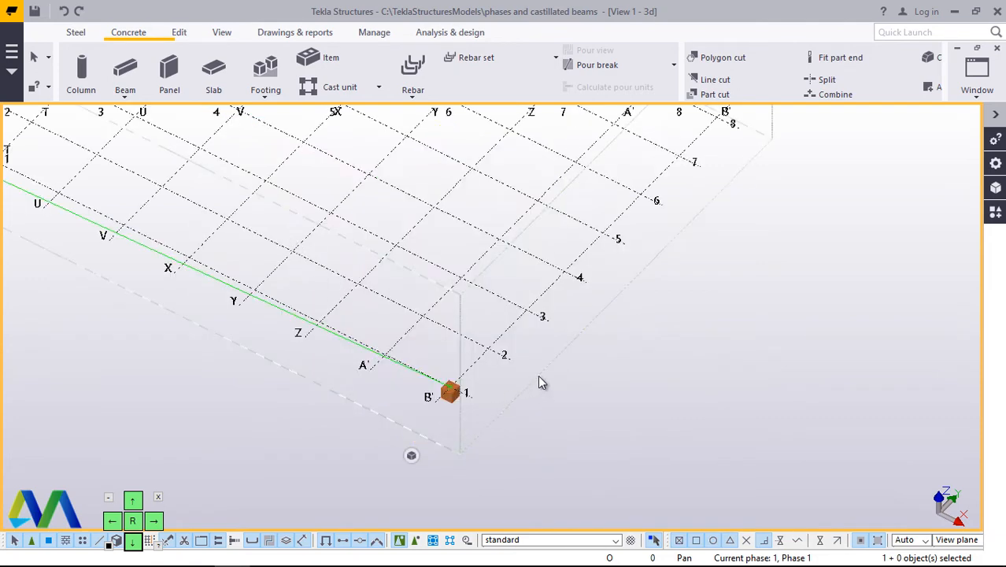
pyautogui.scroll(5, 543, 372)
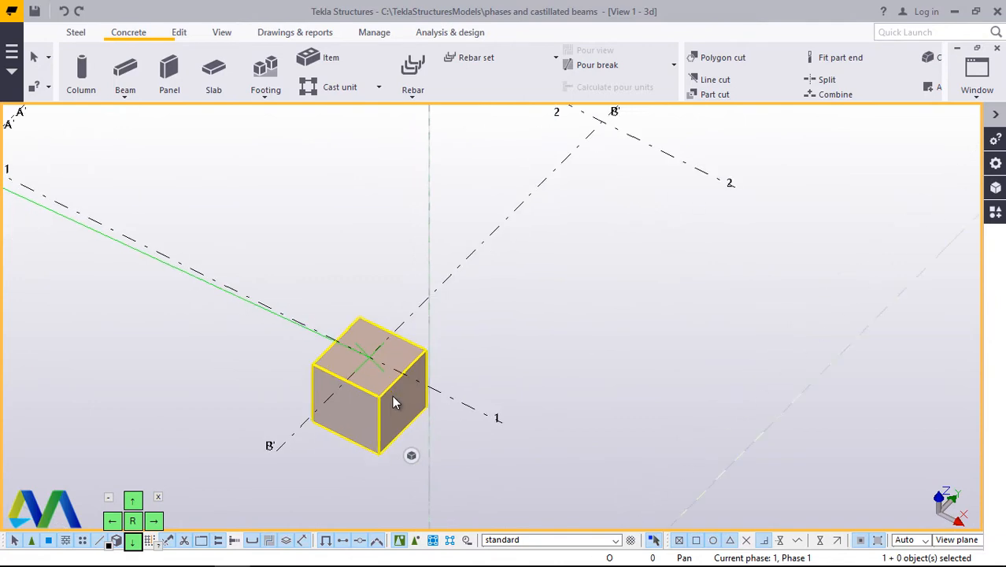
pyautogui.scroll(-4, 388, 406)
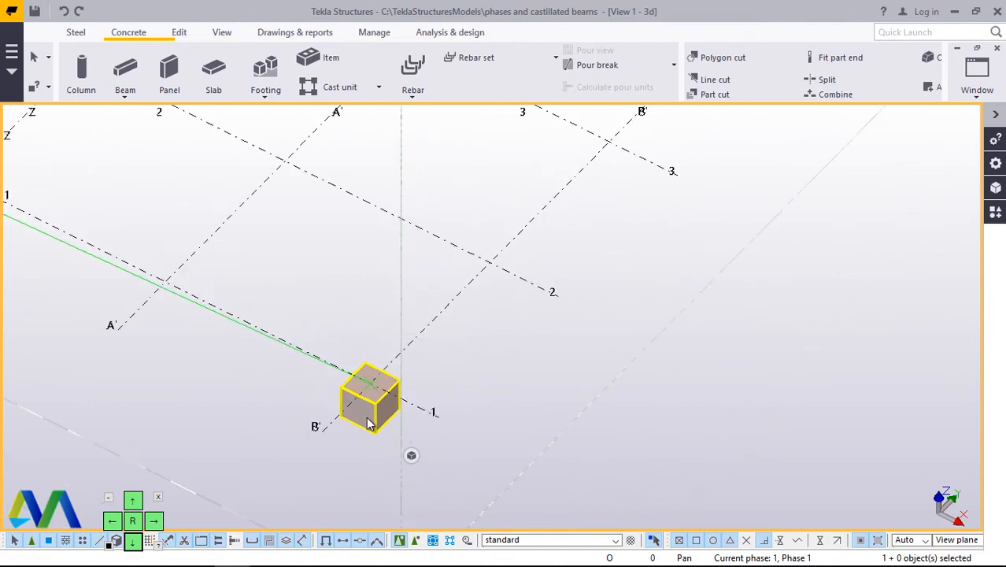
pyautogui.scroll(4, 373, 426)
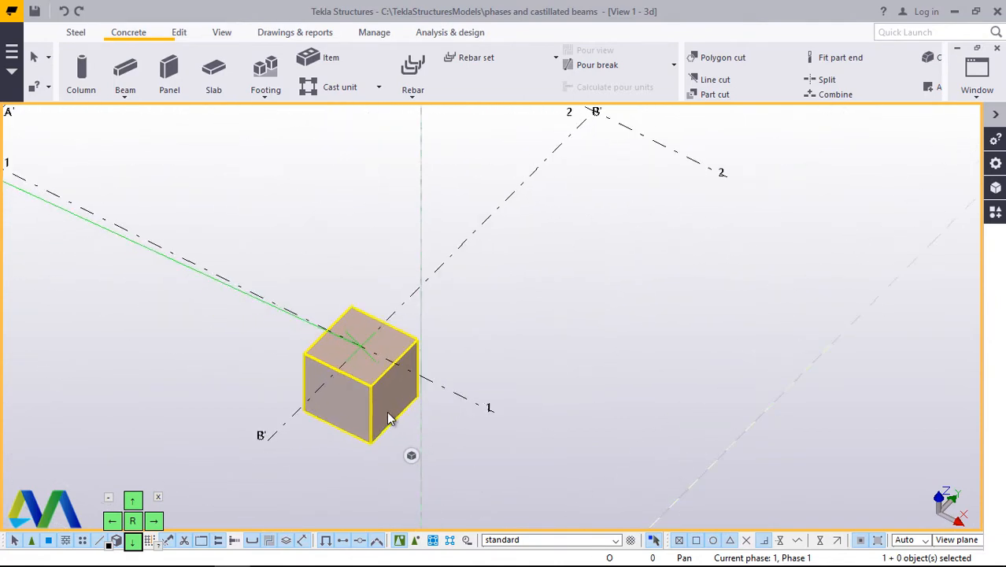
pyautogui.click(388, 411)
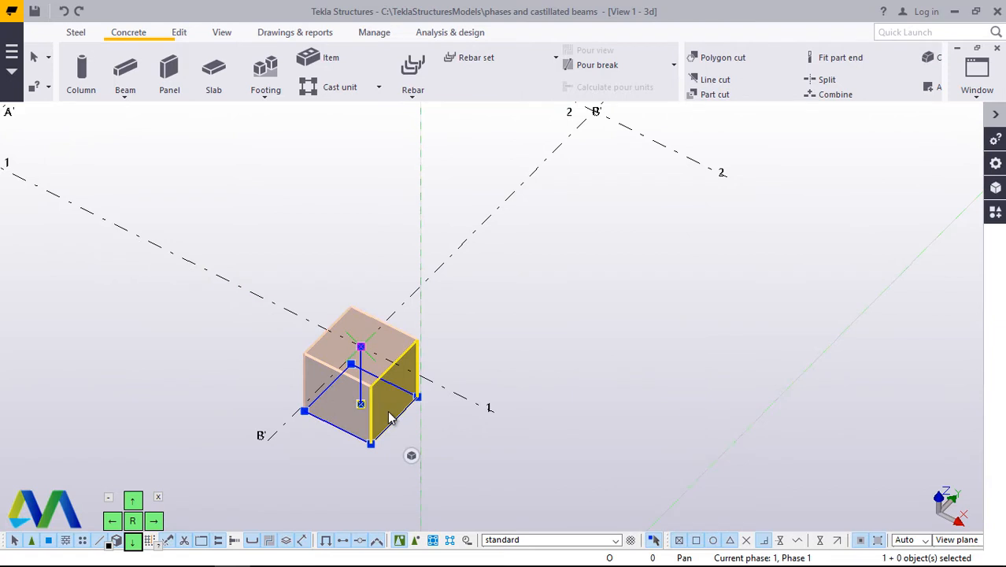
pyautogui.rightClick(541, 334)
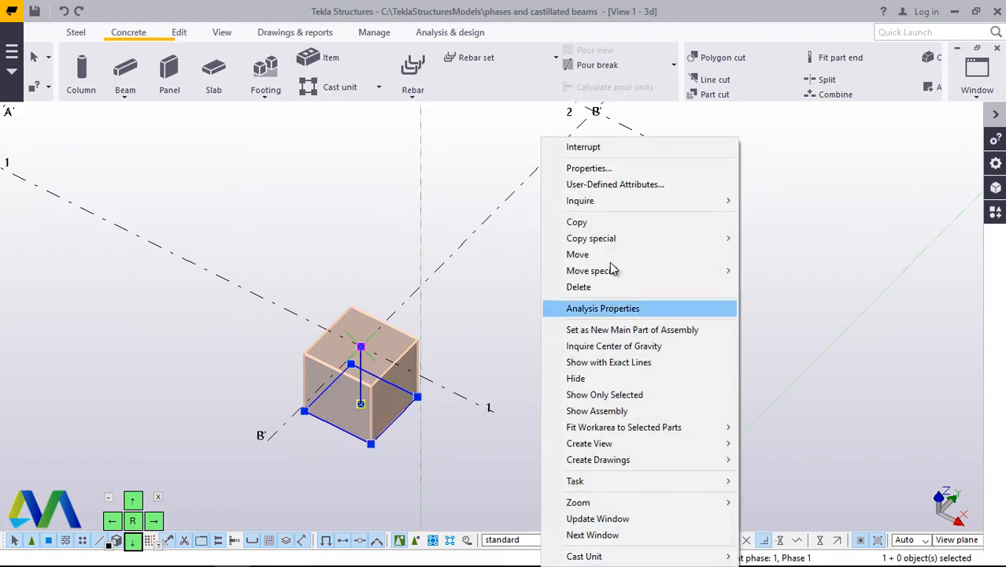
pyautogui.click(579, 223)
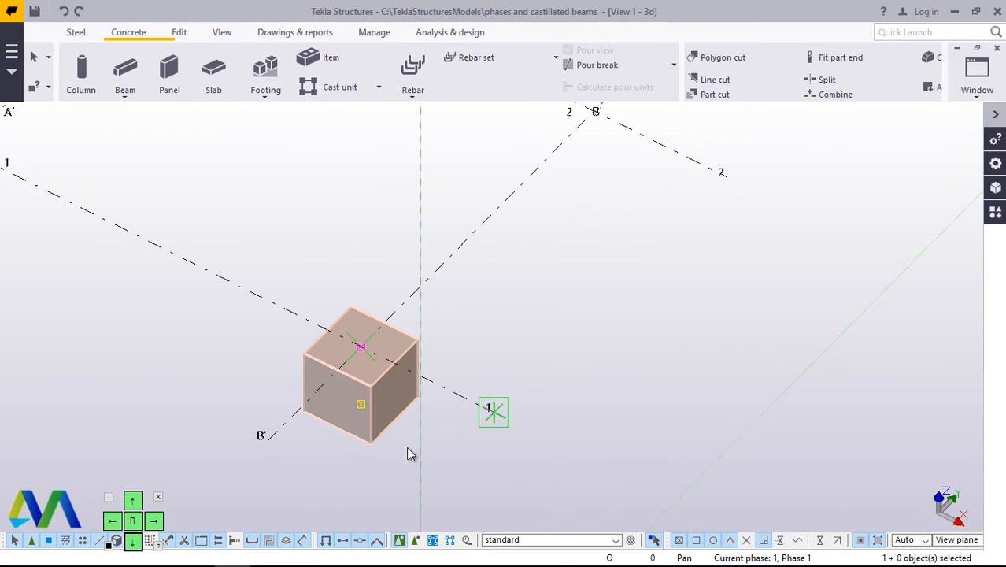
pyautogui.click(494, 412)
pyautogui.scroll(-2, 711, 244)
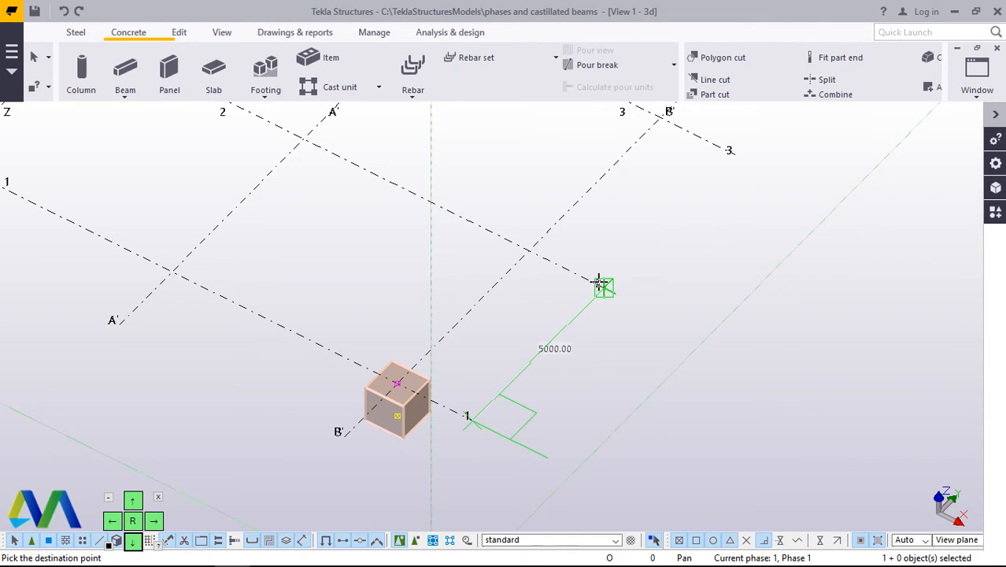
pyautogui.press('Escape')
# Make 7 linear copies of the pad footing at B'-1 with a dY spacing of 5000, and end the copy command
pyautogui.scroll(3, 478, 406)
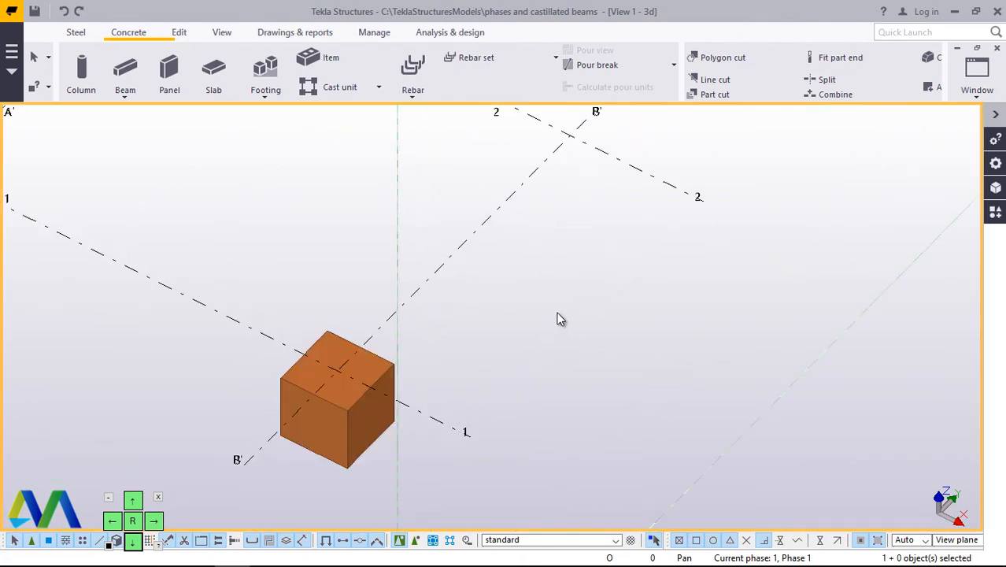
pyautogui.doubleClick(383, 366)
pyautogui.rightClick(513, 296)
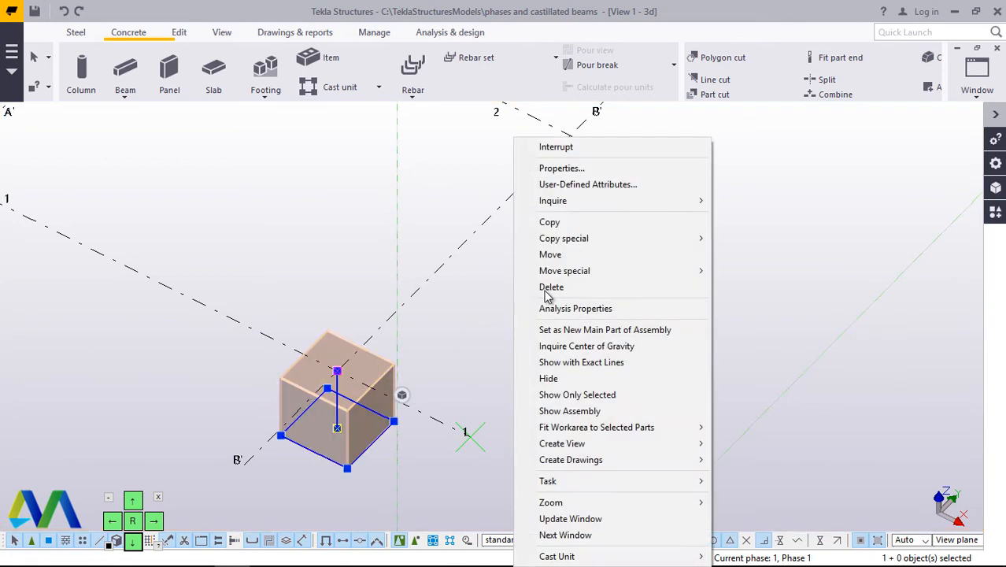
pyautogui.moveTo(577, 240)
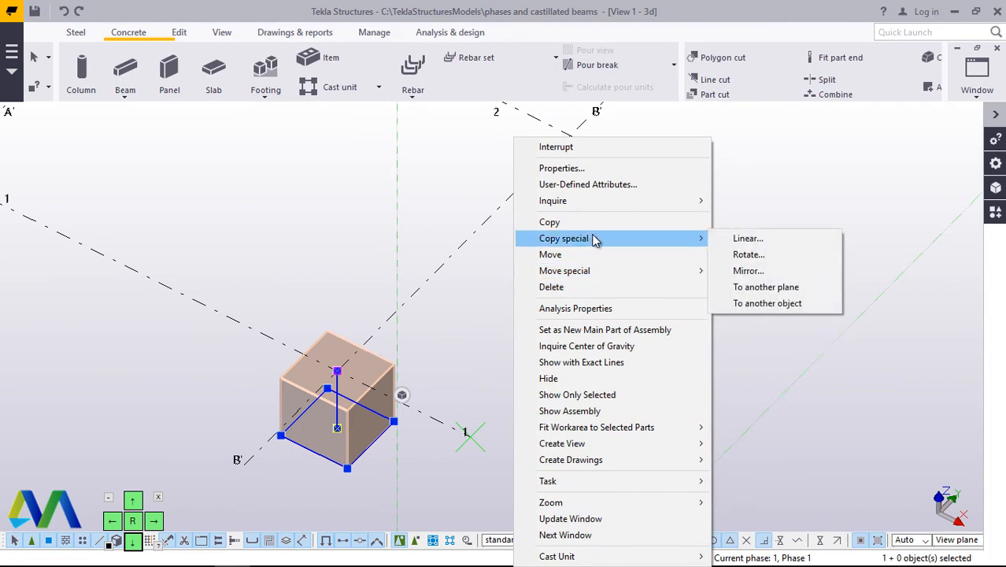
pyautogui.click(745, 241)
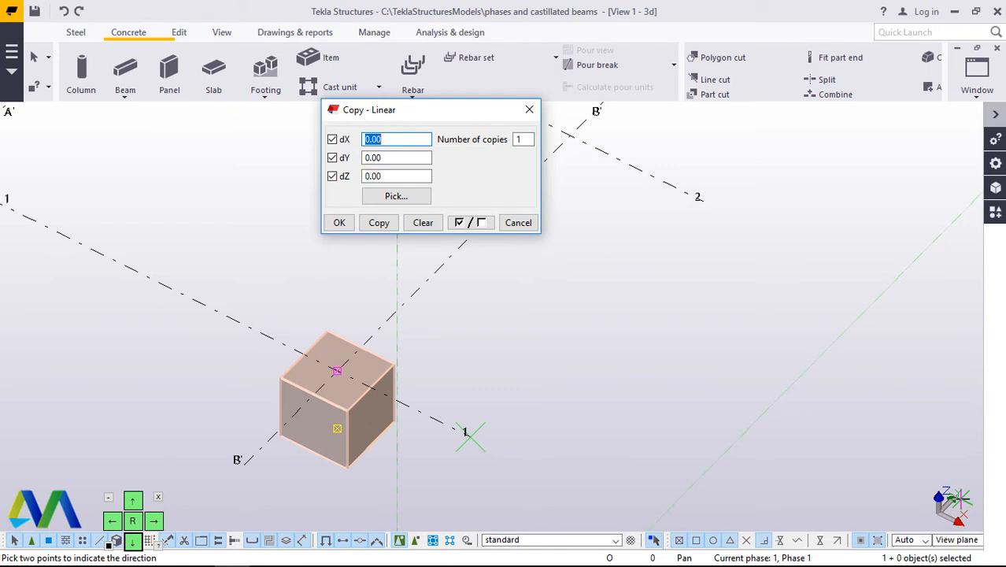
pyautogui.click(394, 159)
pyautogui.moveTo(394, 159); pyautogui.dragTo(359, 162)
pyautogui.write('5000')
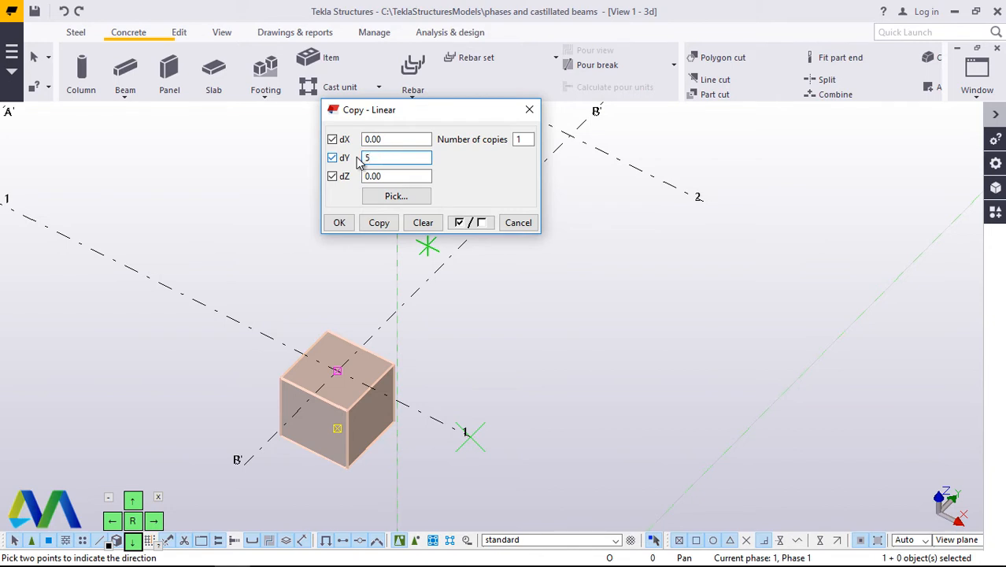
pyautogui.doubleClick(517, 140)
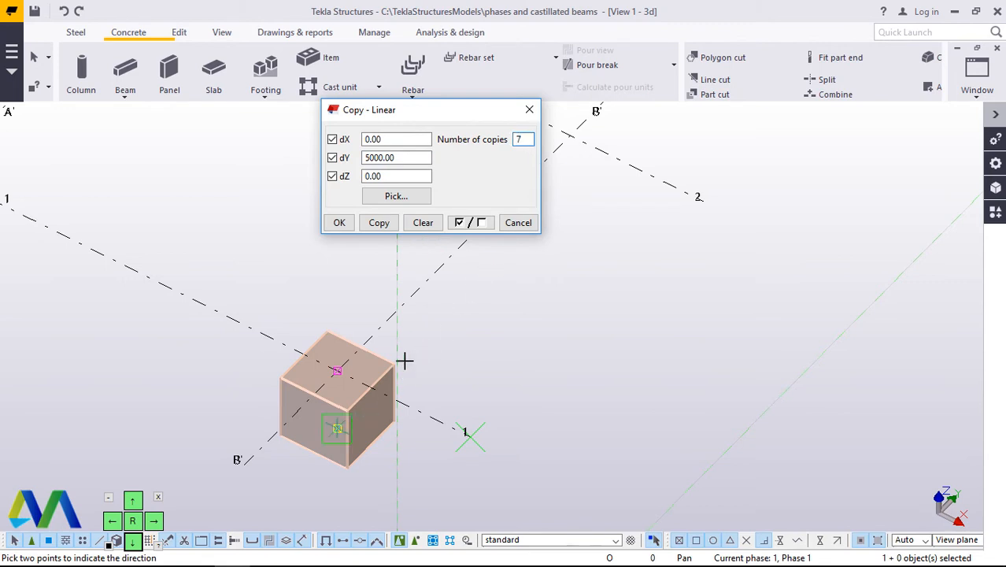
pyautogui.click(381, 223)
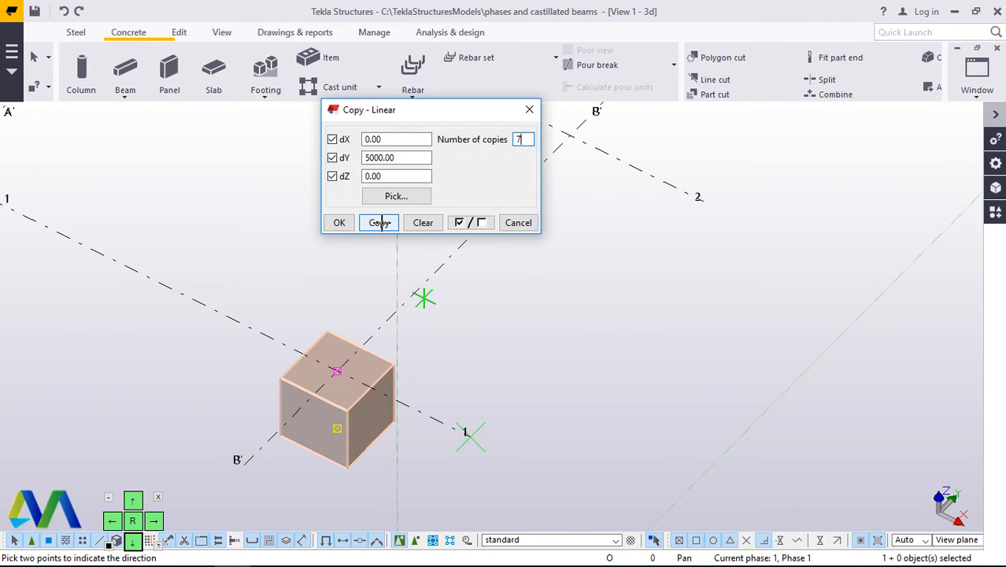
pyautogui.click(340, 224)
pyautogui.rightClick(283, 218)
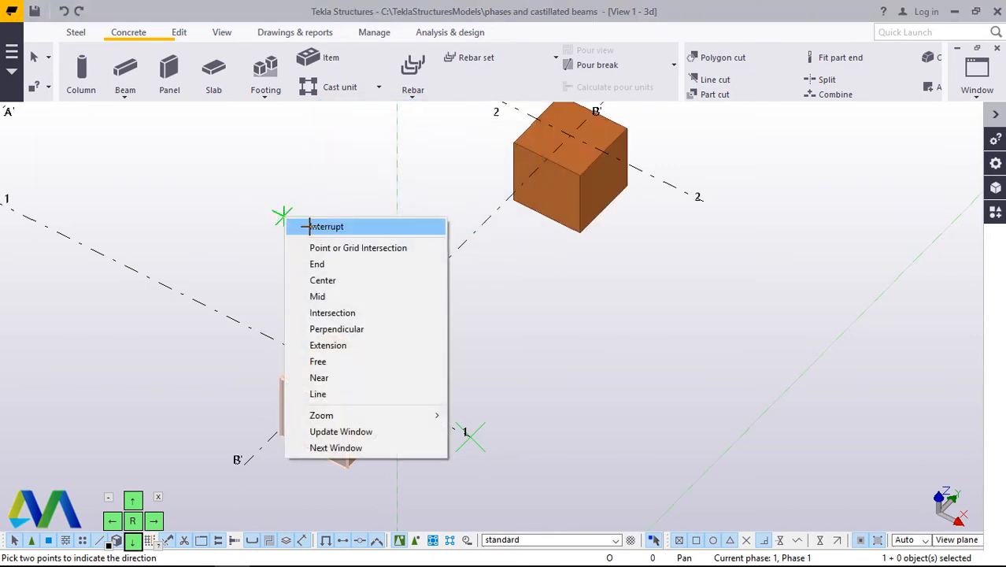
pyautogui.click(309, 226)
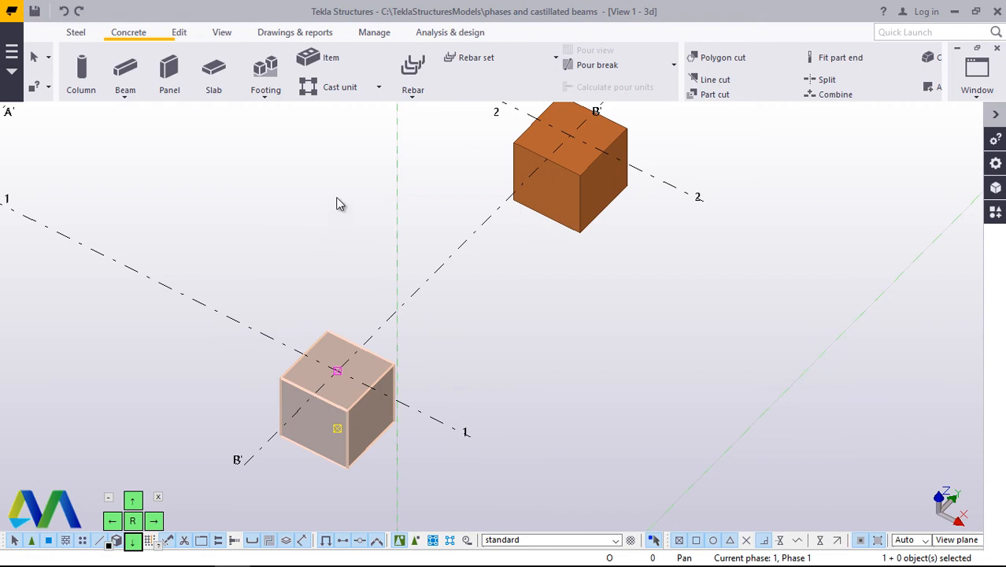
# Undo the linear copy of the pad footing along grid line B'
pyautogui.click(64, 13)
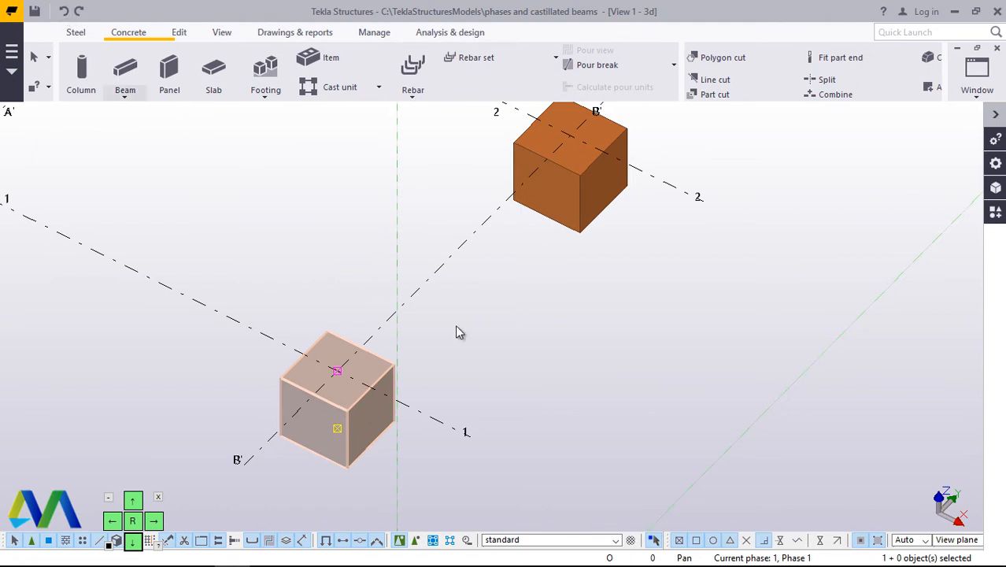
pyautogui.scroll(-2, 550, 342)
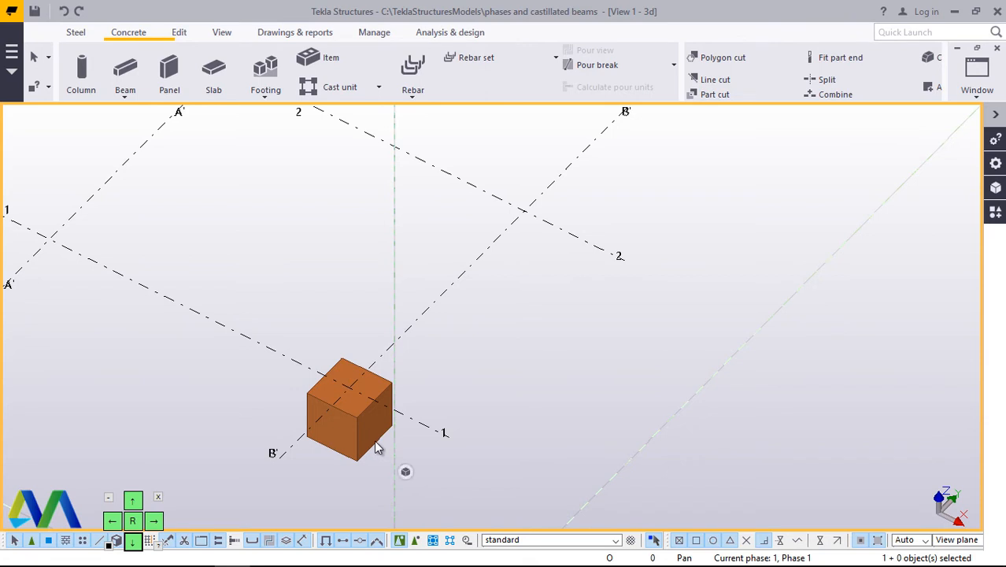
pyautogui.scroll(-2, 461, 452)
pyautogui.scroll(2, 532, 387)
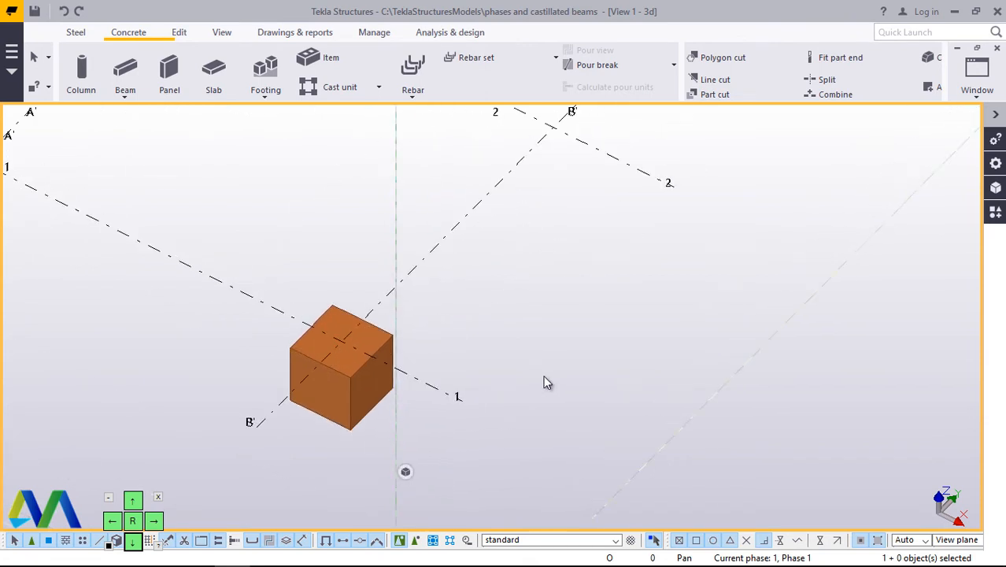
# Add a second phase in the phase manager and name it PAD FOOTING
pyautogui.click(288, 36)
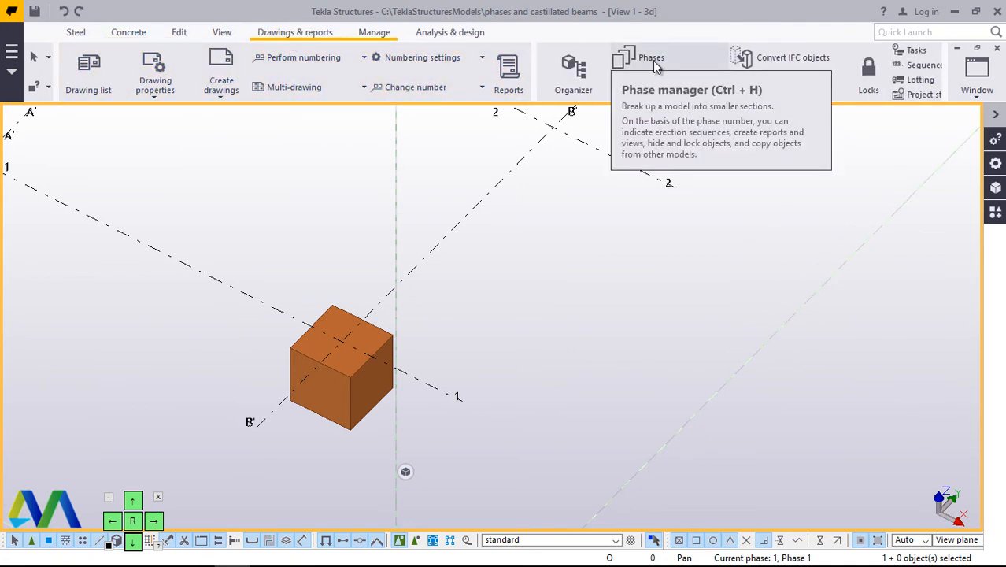
pyautogui.click(653, 61)
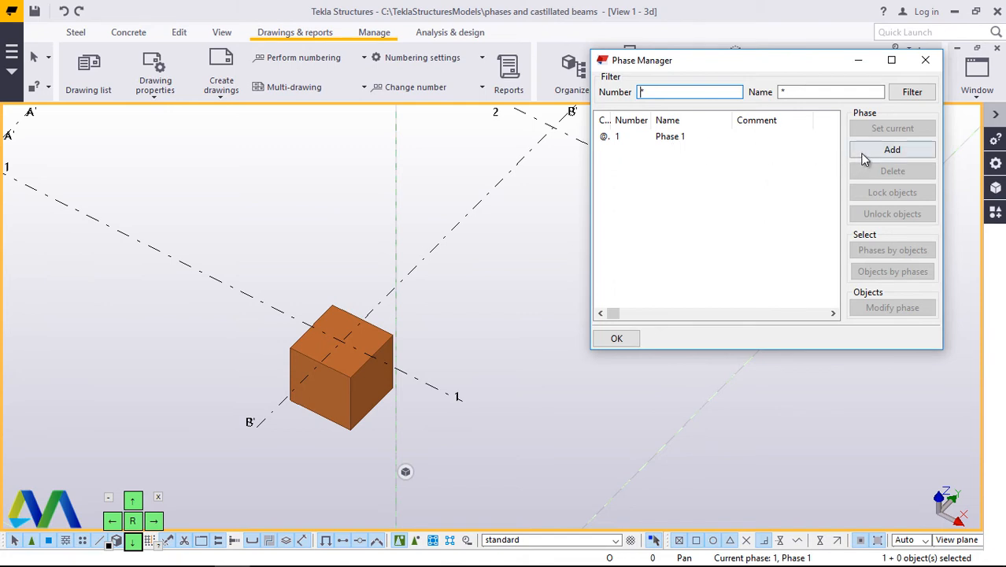
pyautogui.click(678, 138)
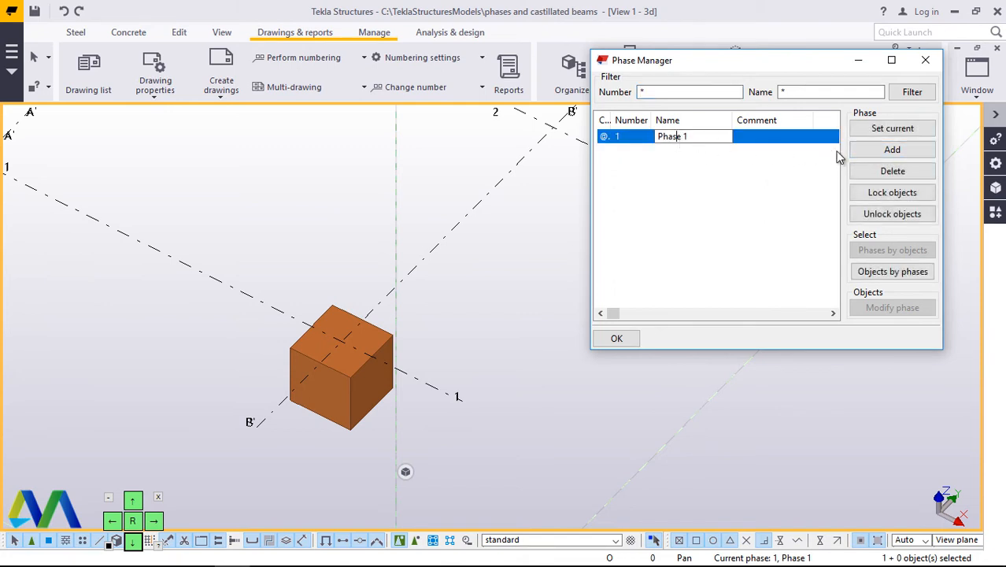
pyautogui.click(859, 151)
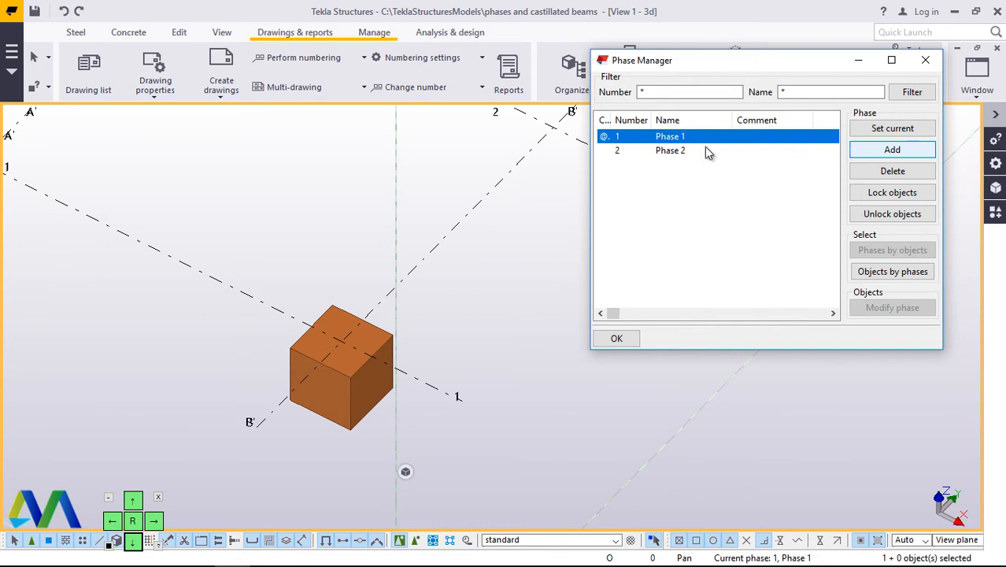
pyautogui.doubleClick(679, 153)
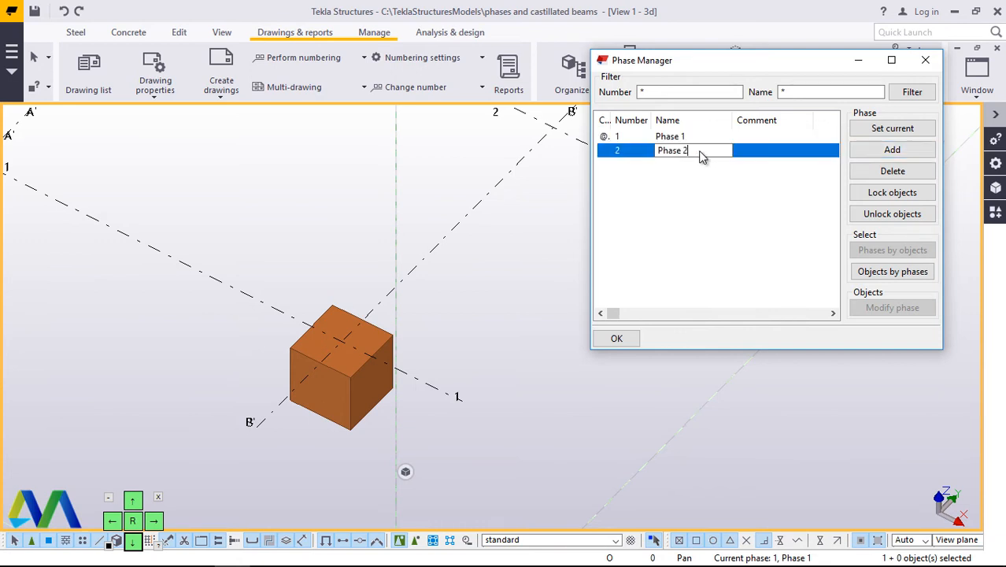
pyautogui.moveTo(701, 153); pyautogui.dragTo(660, 156)
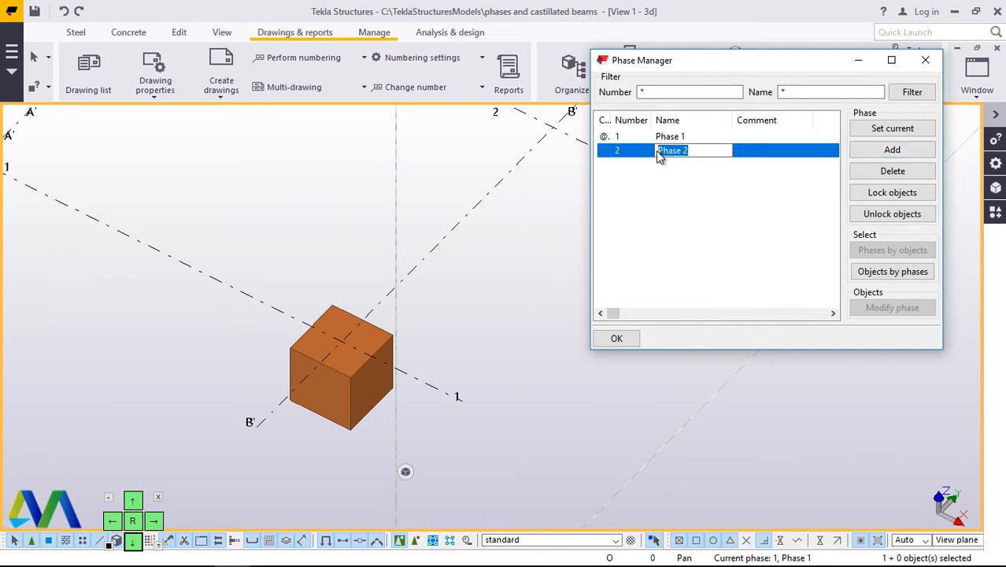
pyautogui.write('PAD FOOTING')
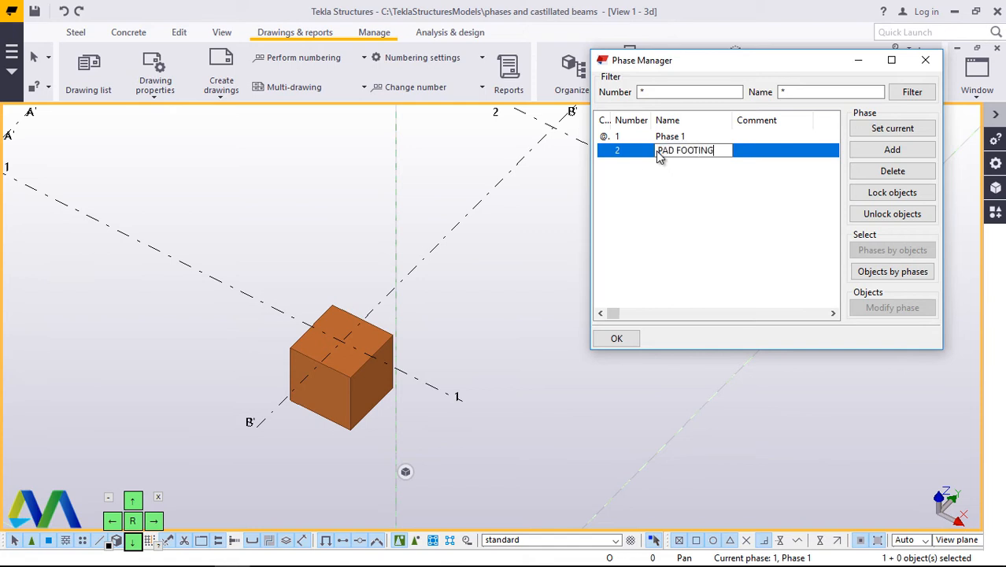
pyautogui.press('Return')
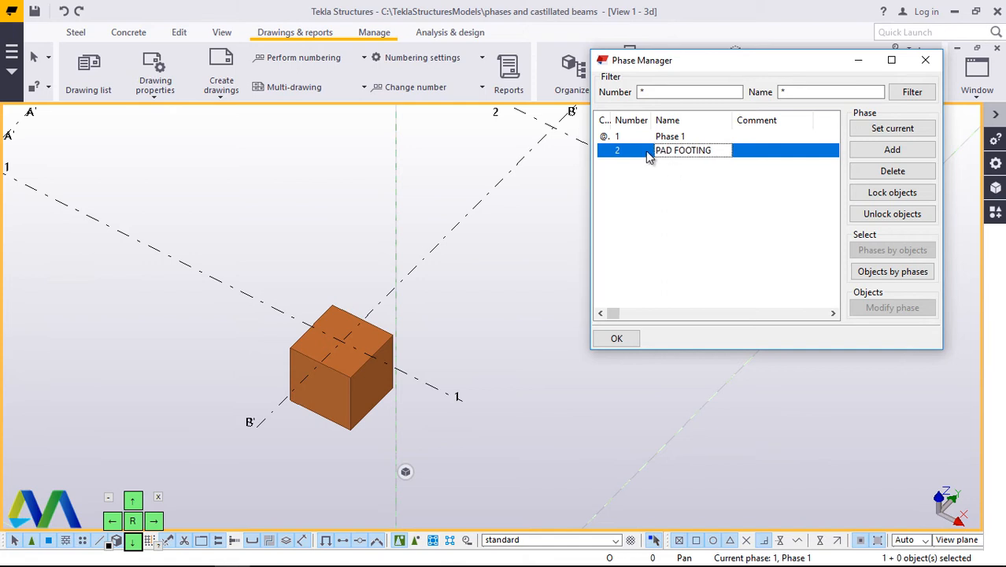
pyautogui.click(648, 151)
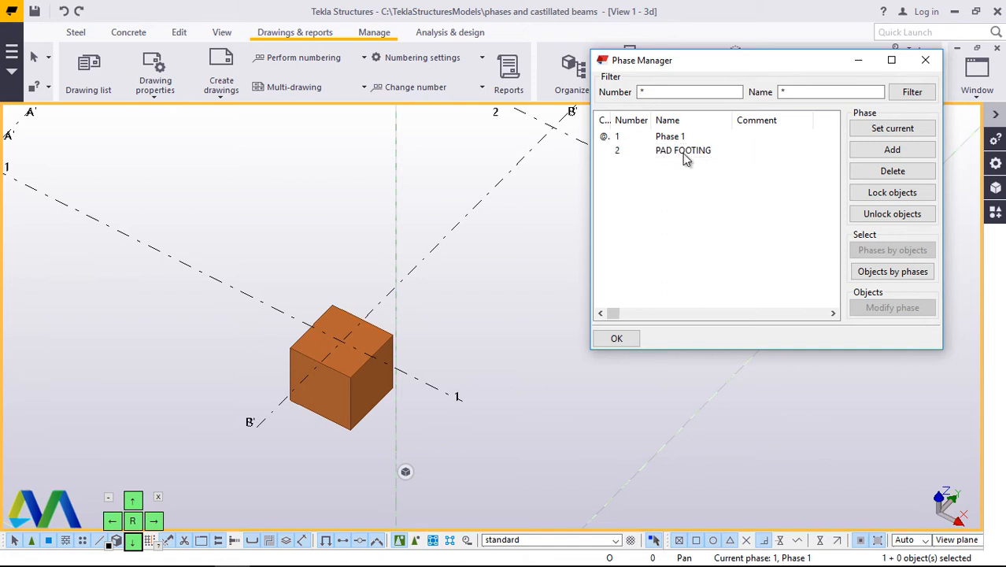
# Make PAD FOOTING the current phase
pyautogui.click(701, 153)
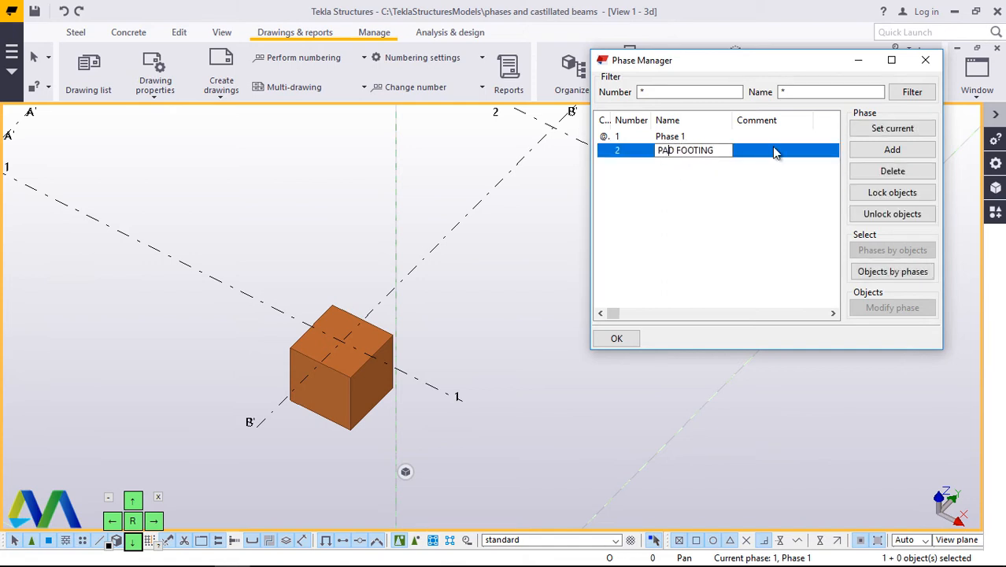
pyautogui.click(869, 130)
pyautogui.click(697, 155)
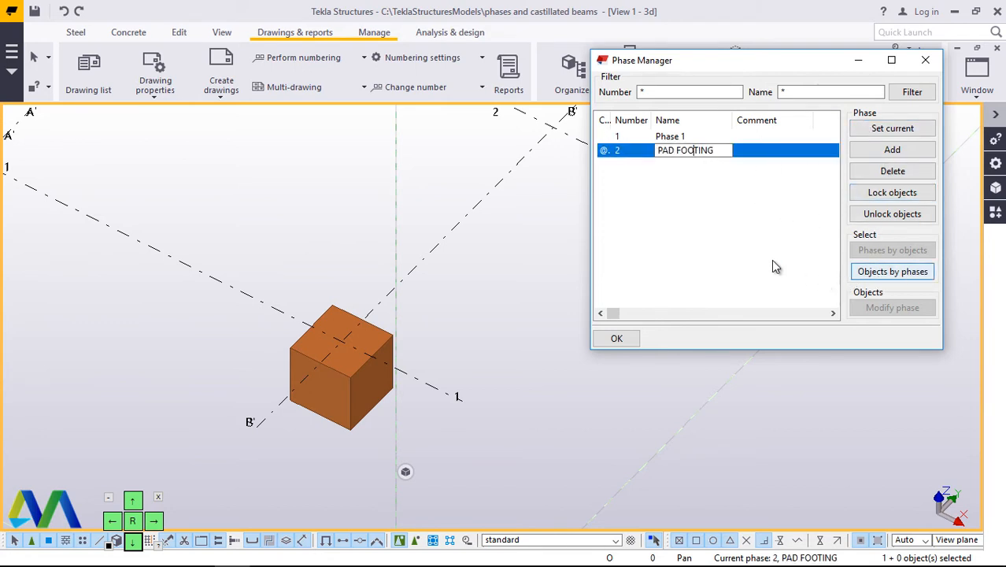
# Query the model objects belonging to the PAD FOOTING phase, pick the footing at B'-1, and close the phase manager
pyautogui.click(721, 163)
pyautogui.click(709, 154)
pyautogui.click(912, 273)
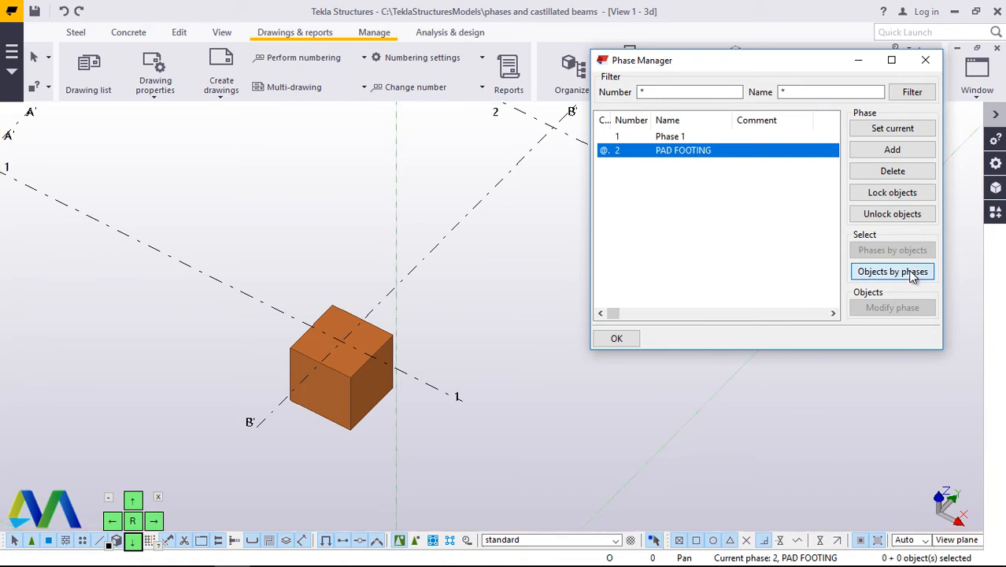
pyautogui.click(354, 370)
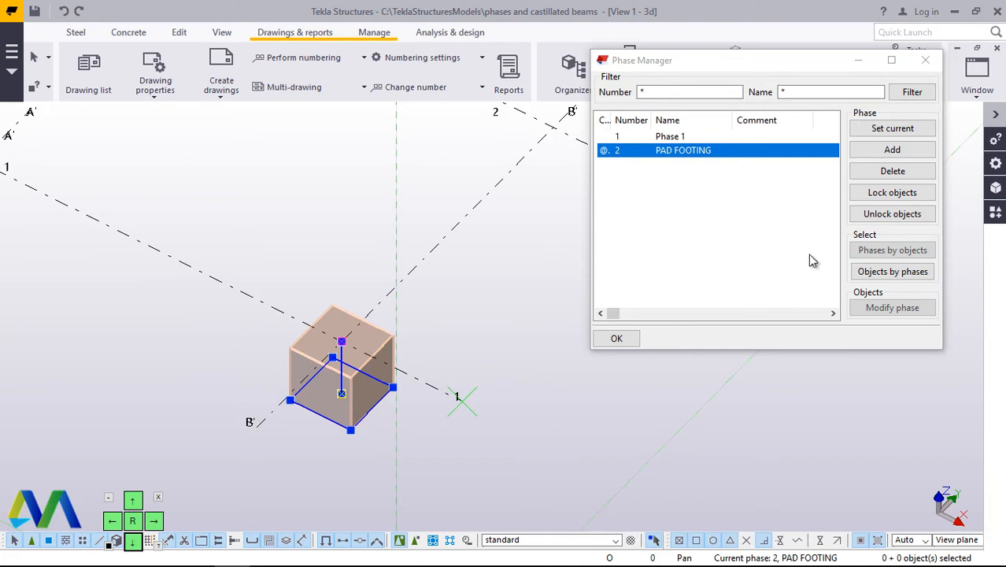
pyautogui.click(900, 273)
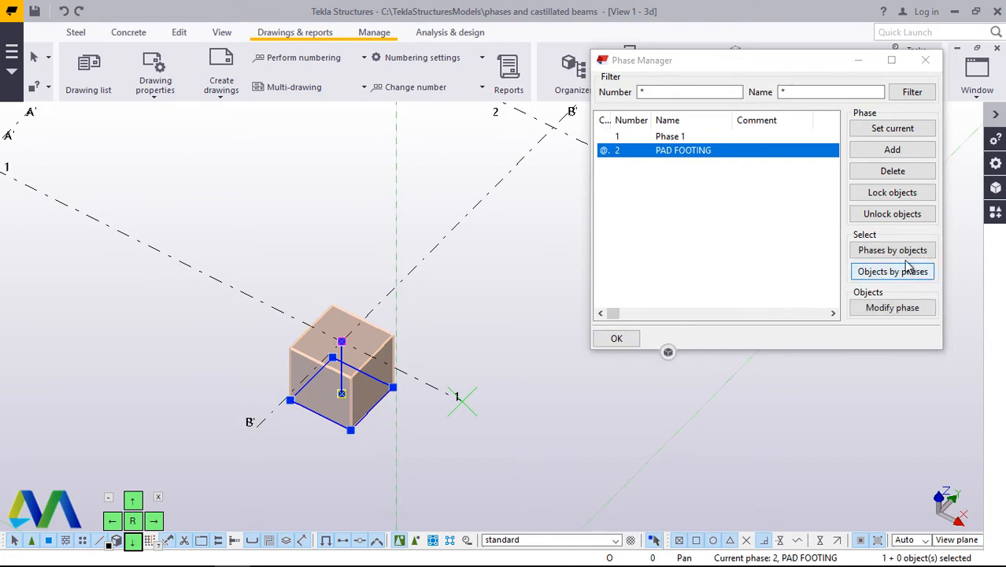
pyautogui.click(616, 339)
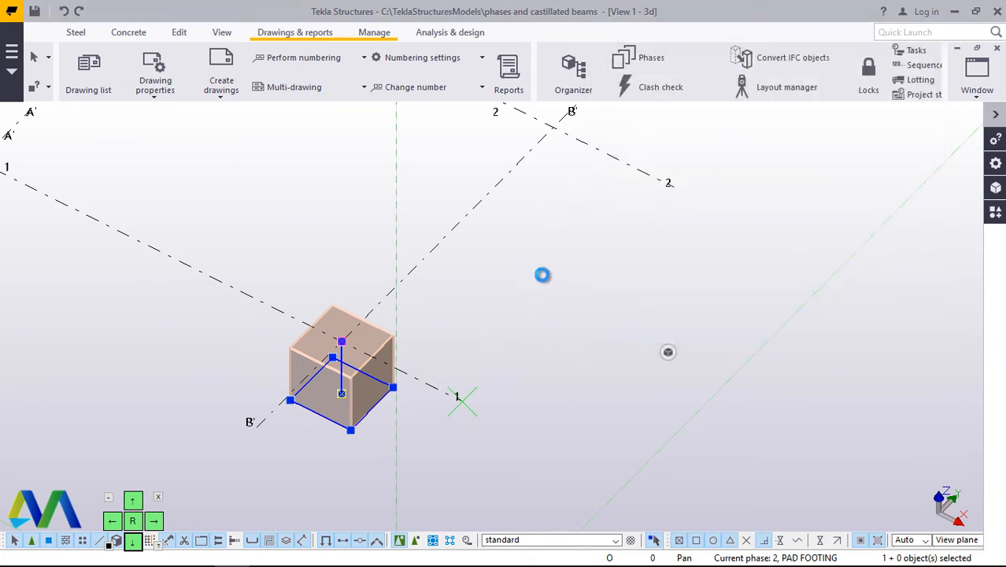
# Assign the pad footing at B'-1 to the PAD FOOTING phase and close the phase manager
pyautogui.click(650, 61)
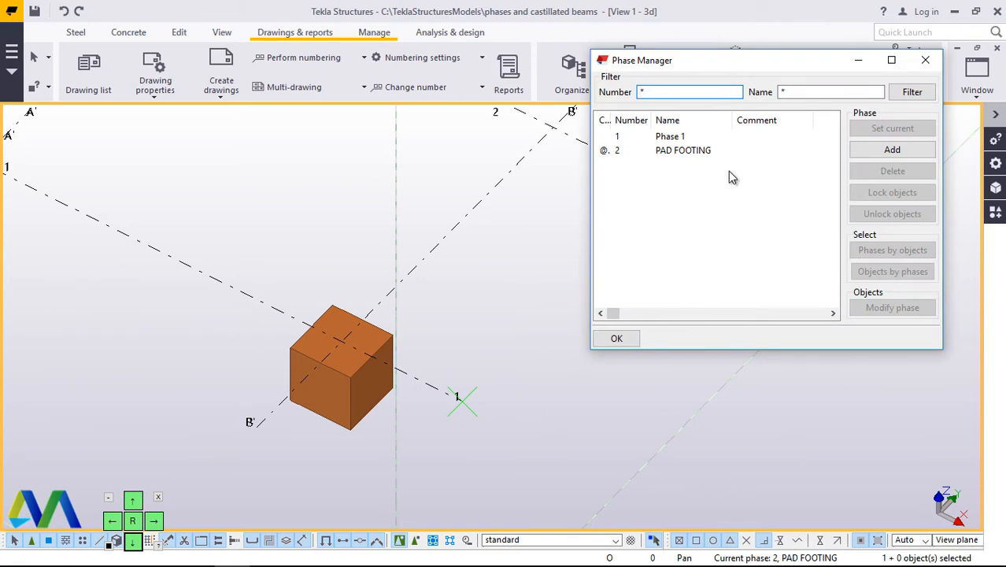
pyautogui.click(703, 151)
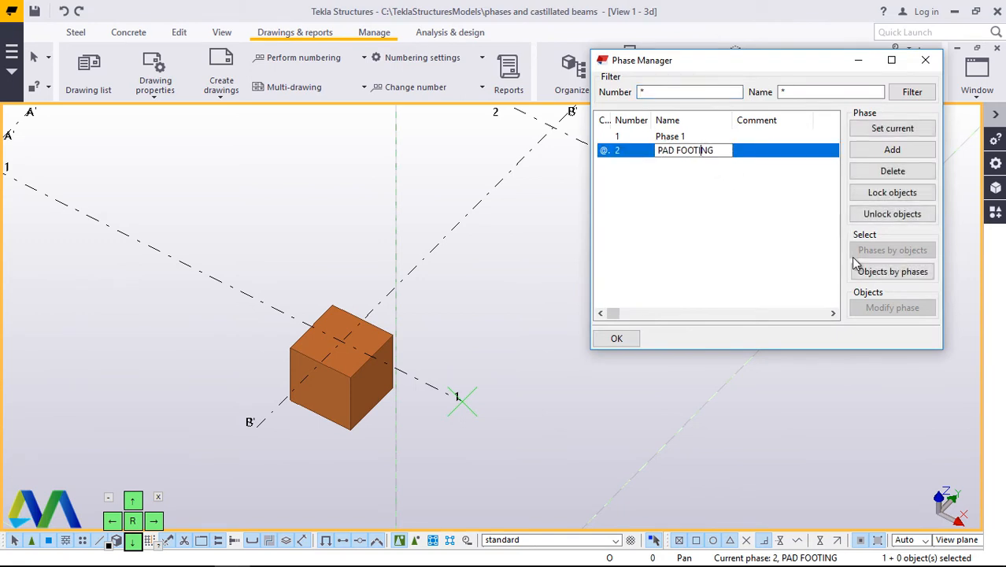
pyautogui.click(893, 272)
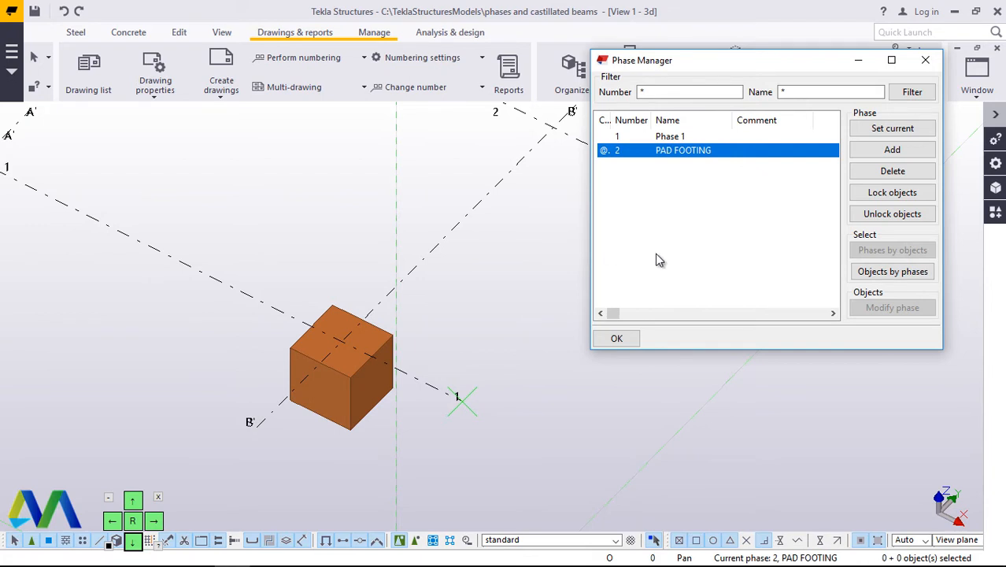
pyautogui.click(383, 339)
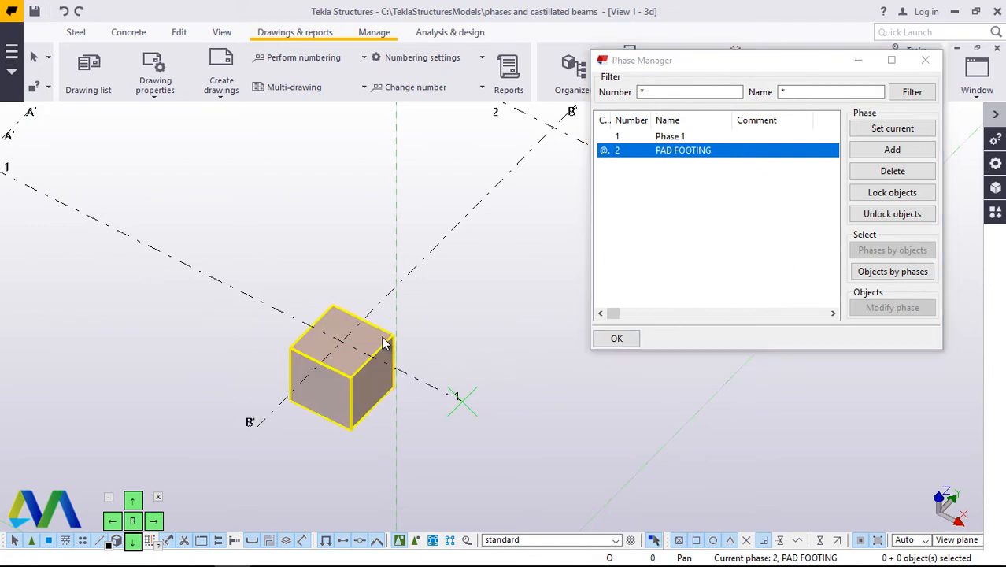
pyautogui.click(898, 272)
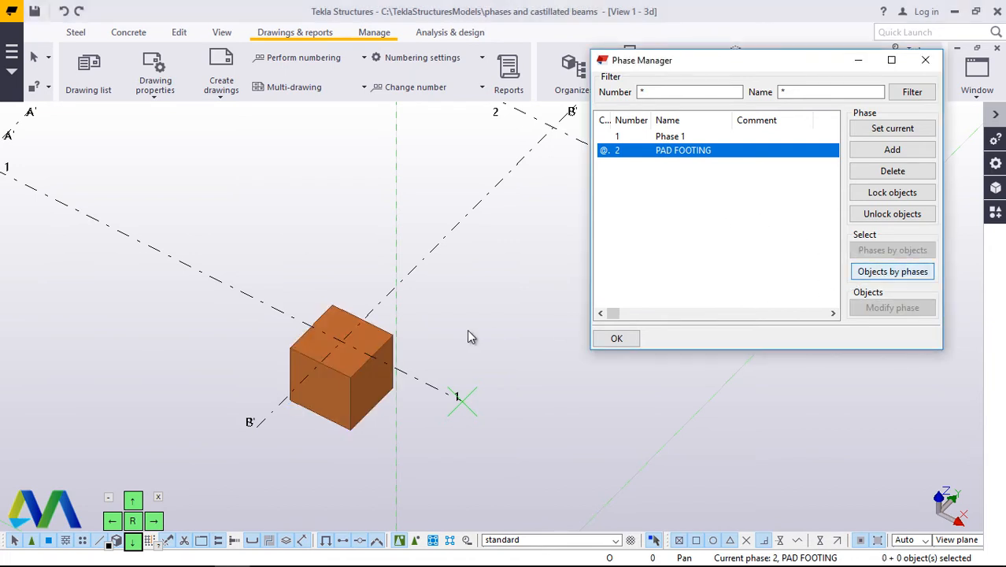
pyautogui.click(388, 340)
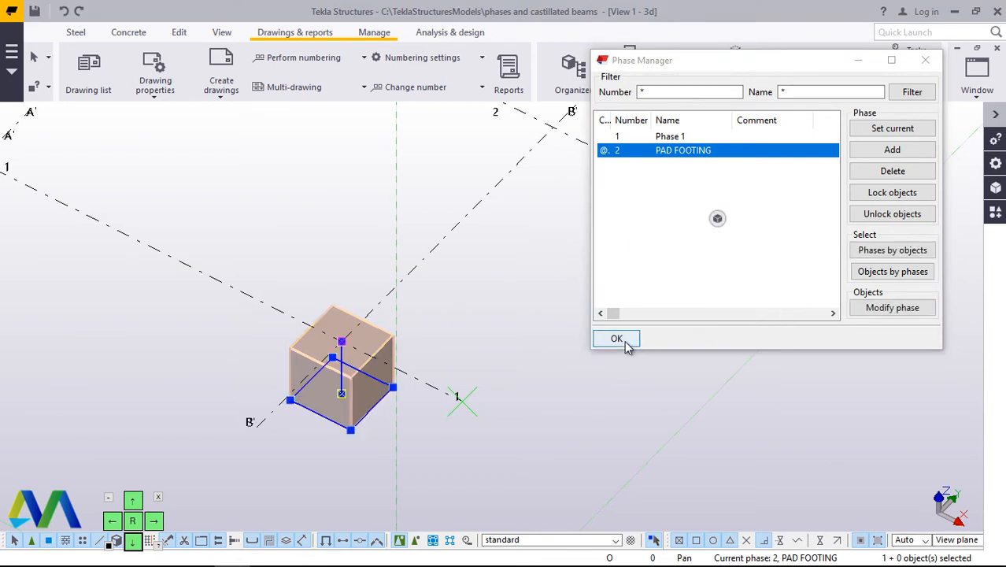
pyautogui.click(880, 308)
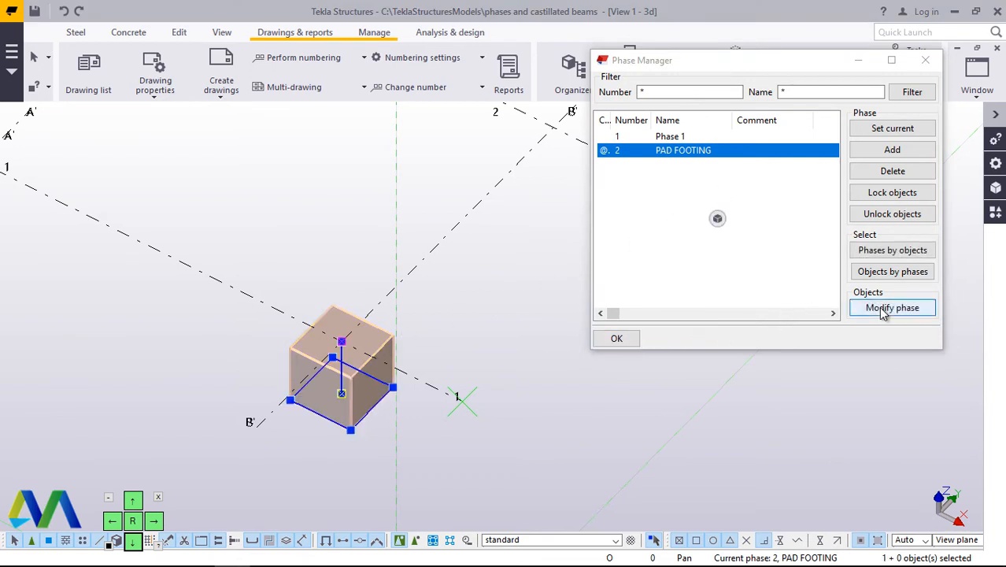
pyautogui.click(628, 340)
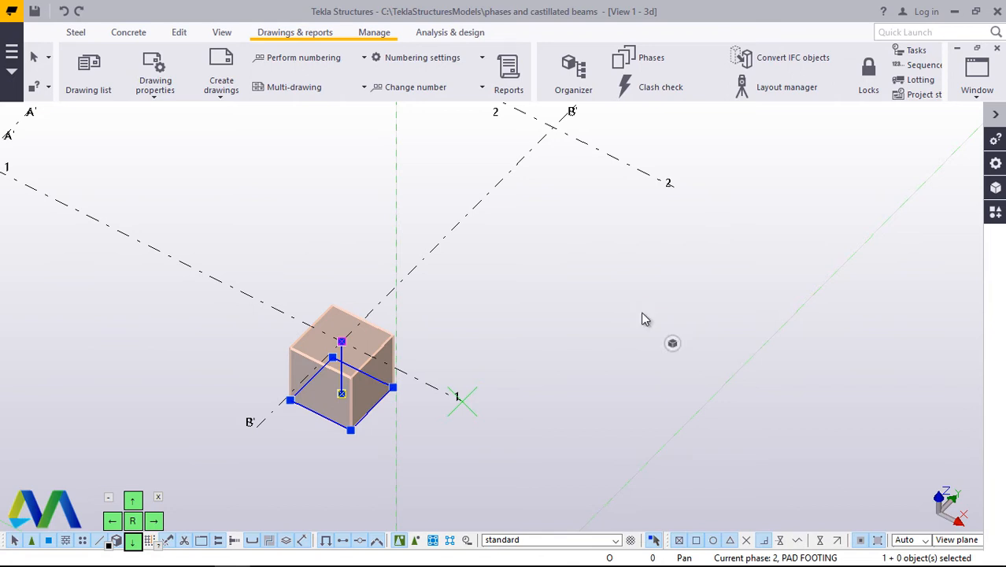
# Select the model objects by the PAD FOOTING phase to check the footing's assignment, keeping them selected when closing the phase manager
pyautogui.click(642, 313)
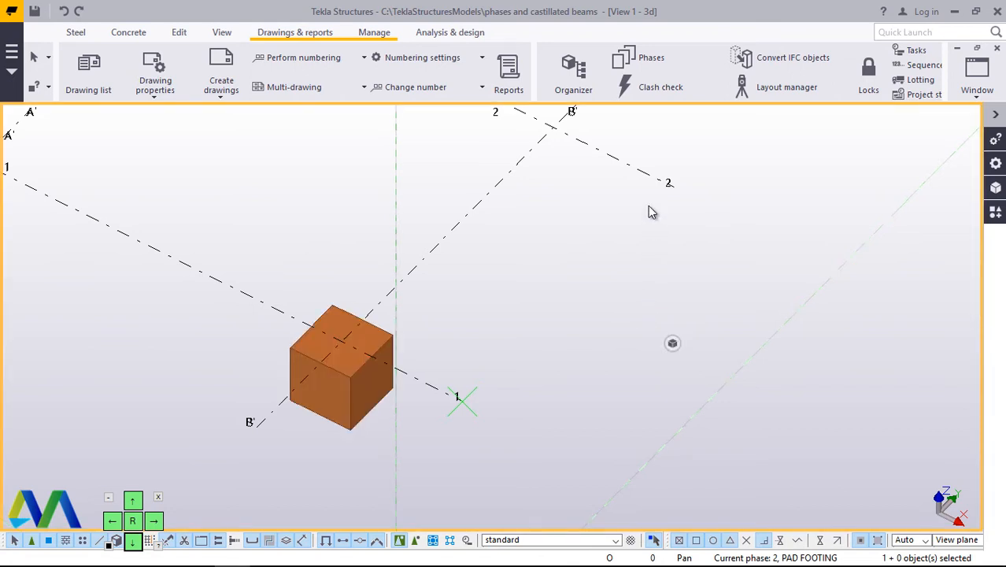
pyautogui.click(644, 58)
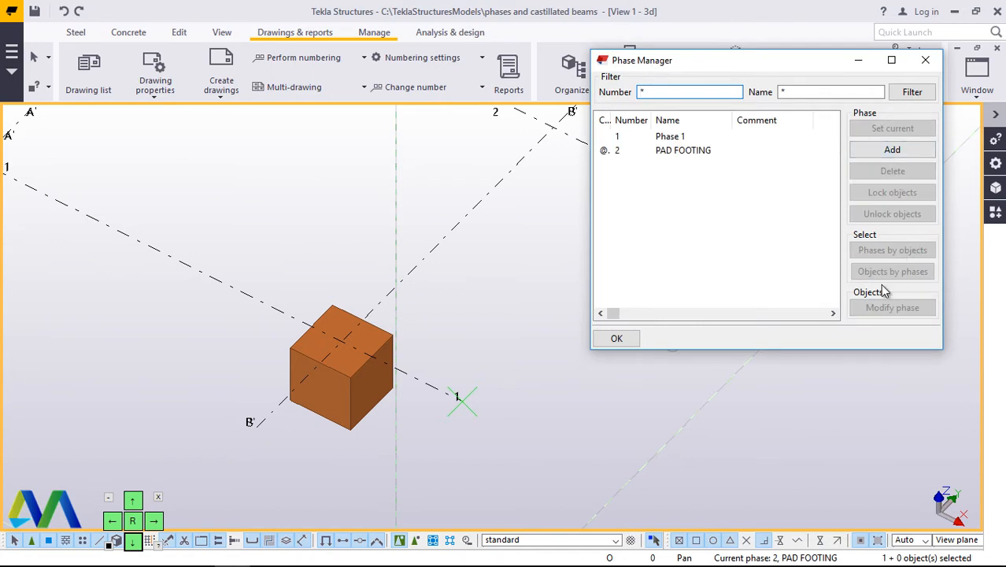
pyautogui.click(696, 154)
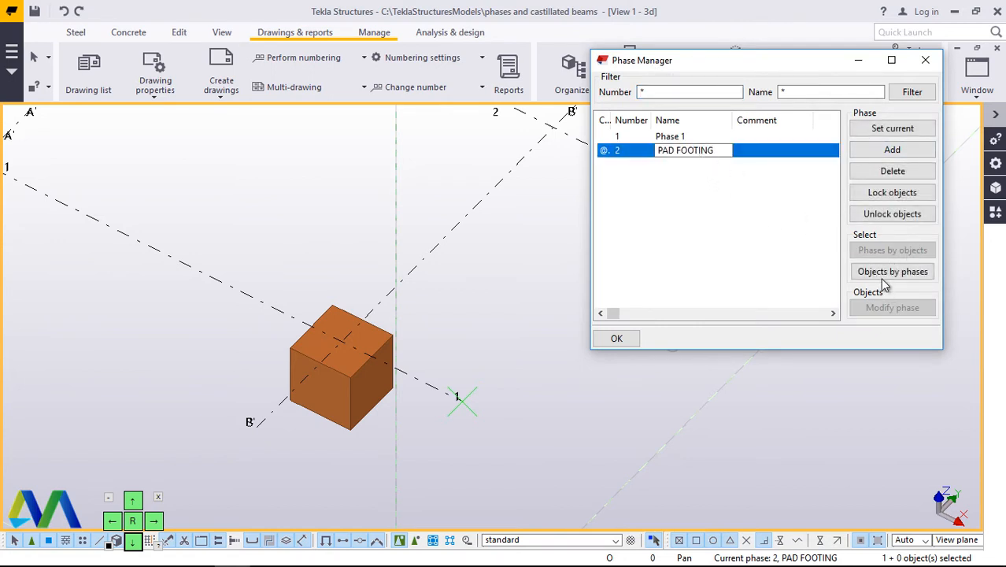
pyautogui.click(895, 277)
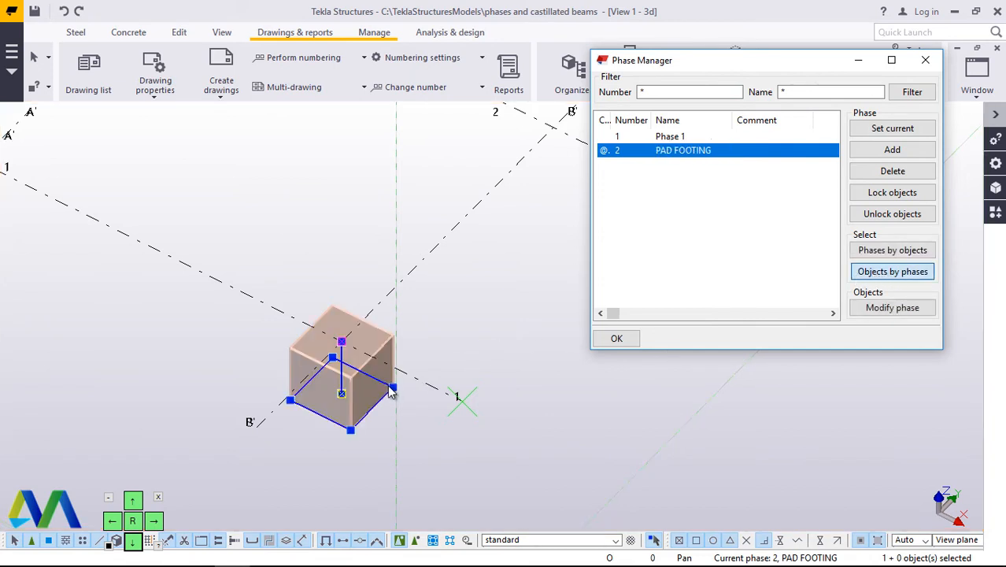
pyautogui.moveTo(389, 386)
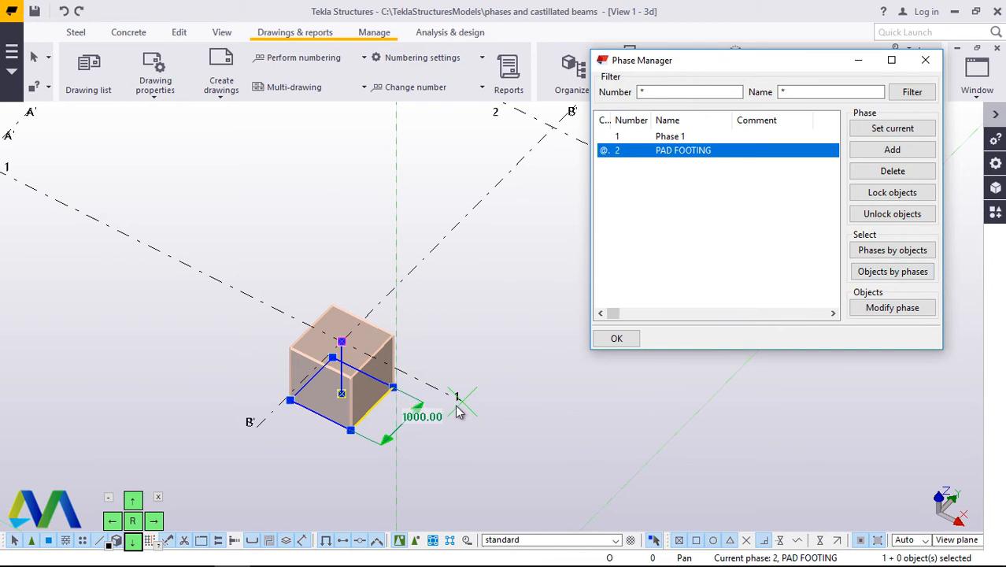
pyautogui.click(625, 339)
# Make 7 linear copies of the selected pad footing along grid line B' with a dY spacing of 5000, and end the copy command
pyautogui.rightClick(484, 315)
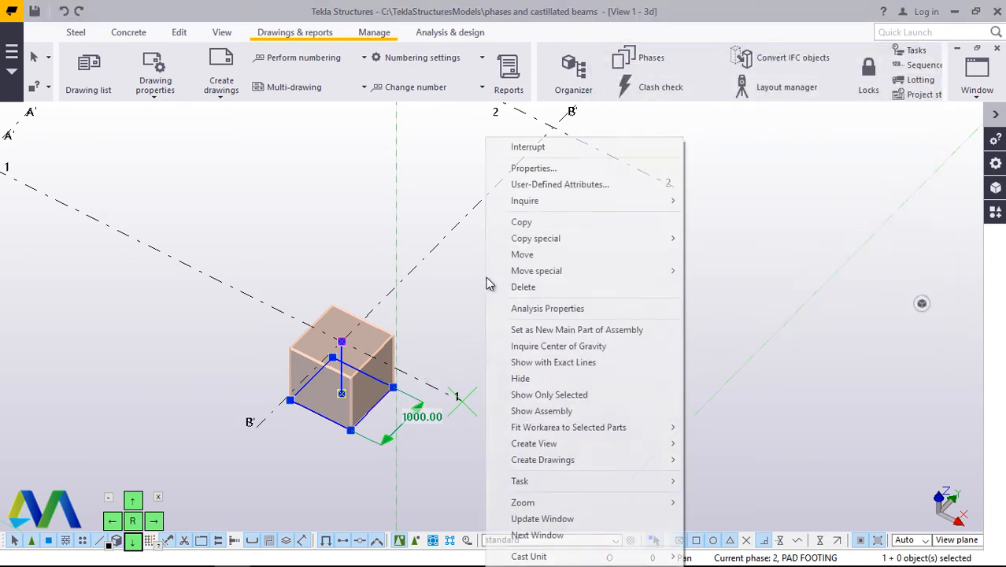
pyautogui.moveTo(546, 246)
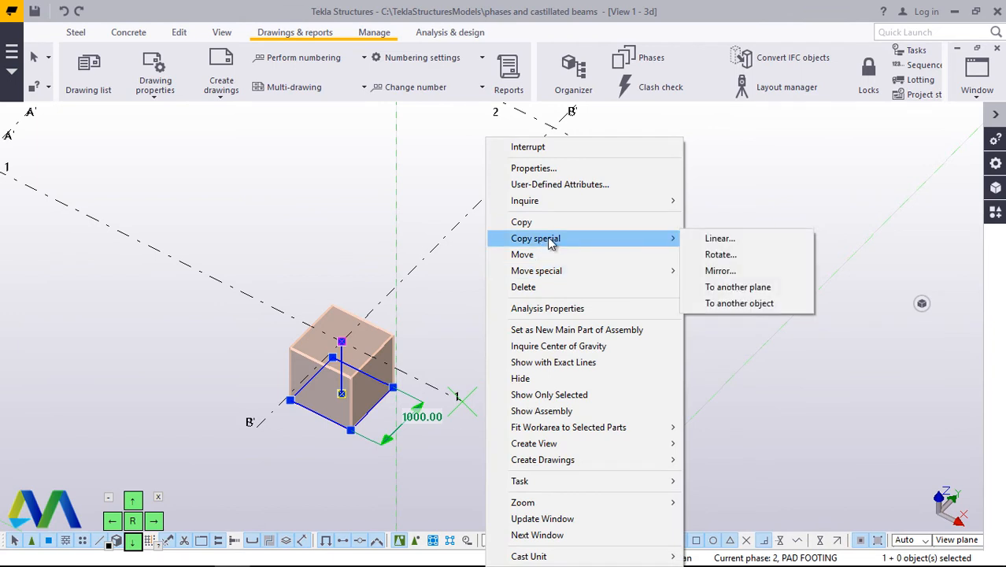
pyautogui.click(721, 238)
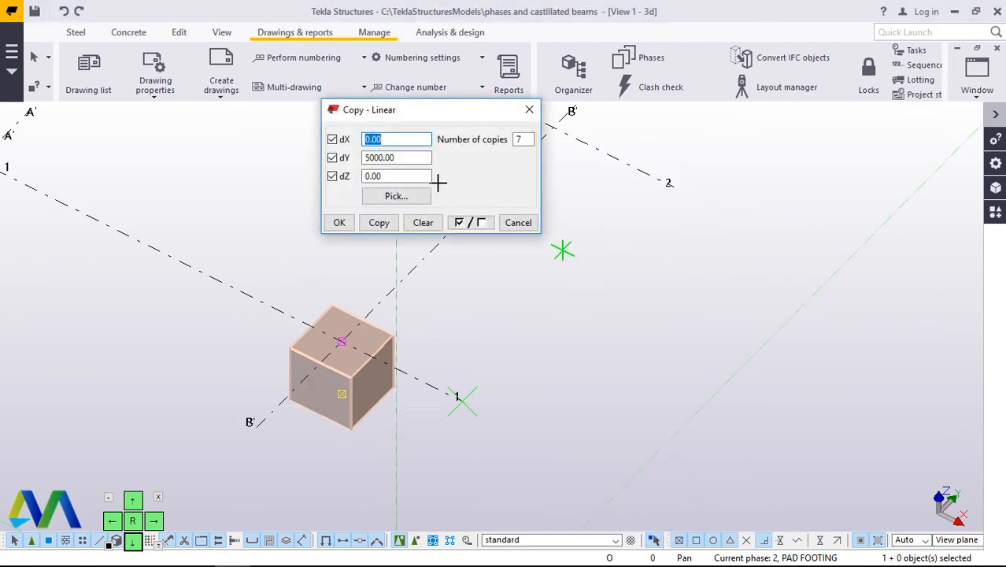
pyautogui.click(379, 223)
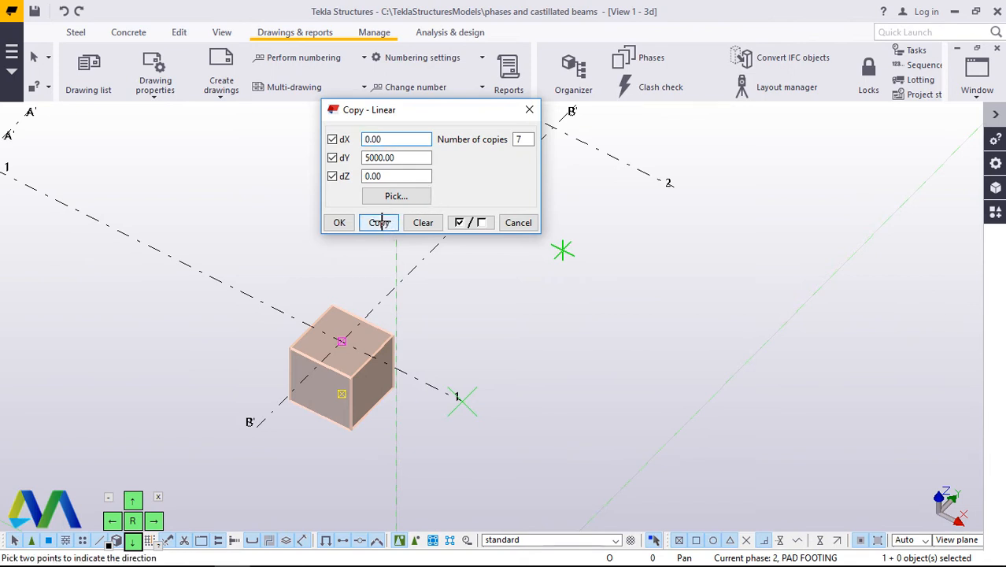
pyautogui.click(342, 225)
pyautogui.rightClick(699, 323)
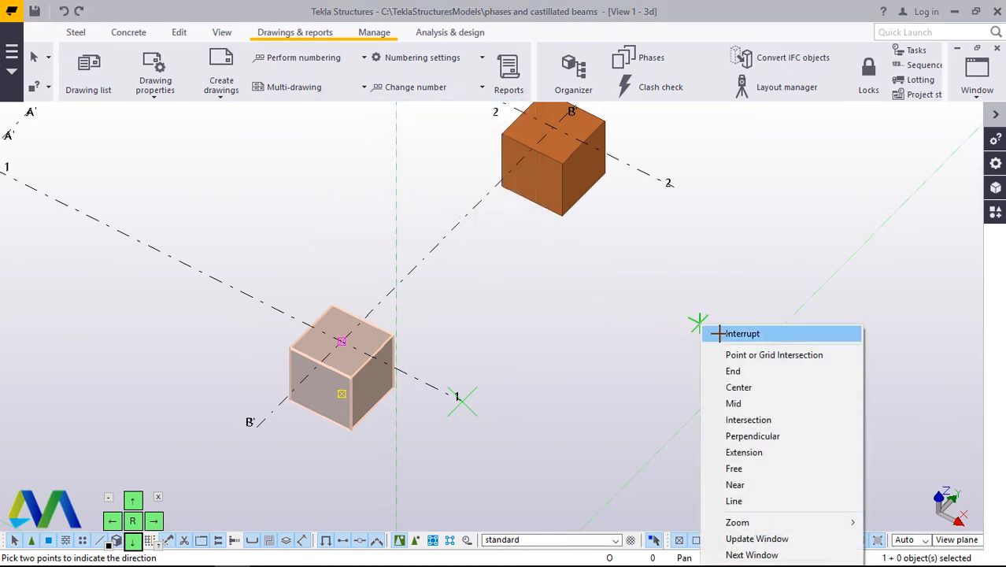
pyautogui.click(718, 333)
pyautogui.scroll(-10, 417, 441)
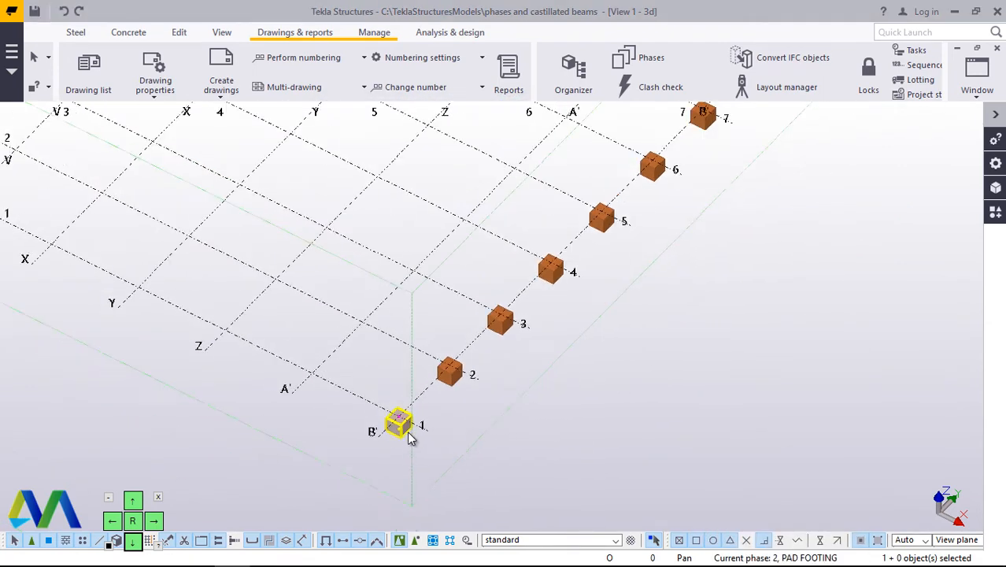
pyautogui.scroll(-2, 517, 348)
pyautogui.scroll(2, 652, 251)
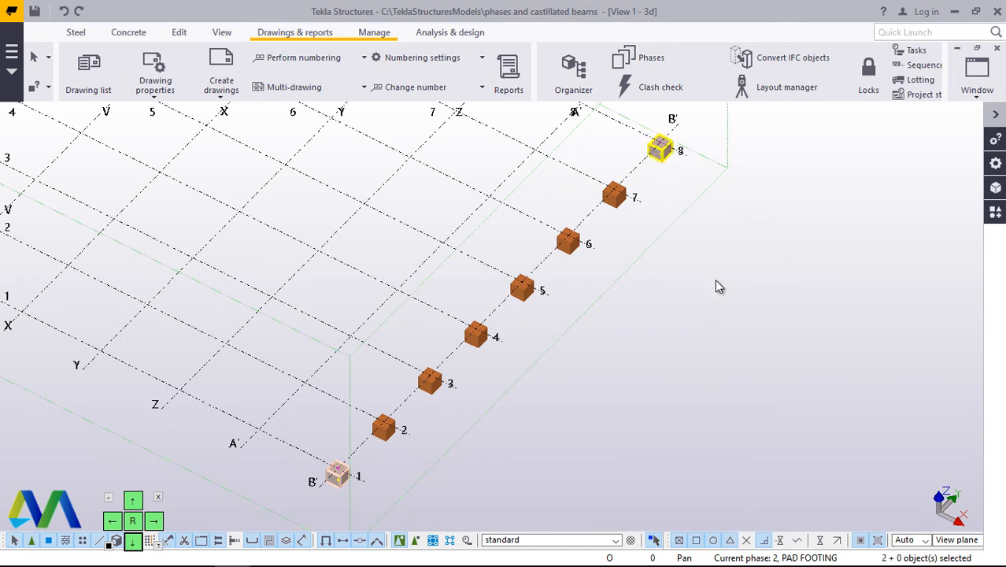
# Make 24 linear copies of the two selected pad footings at B'-1 and B'-8 with dX -6000 and dY 0, and end the copy command
pyautogui.rightClick(793, 163)
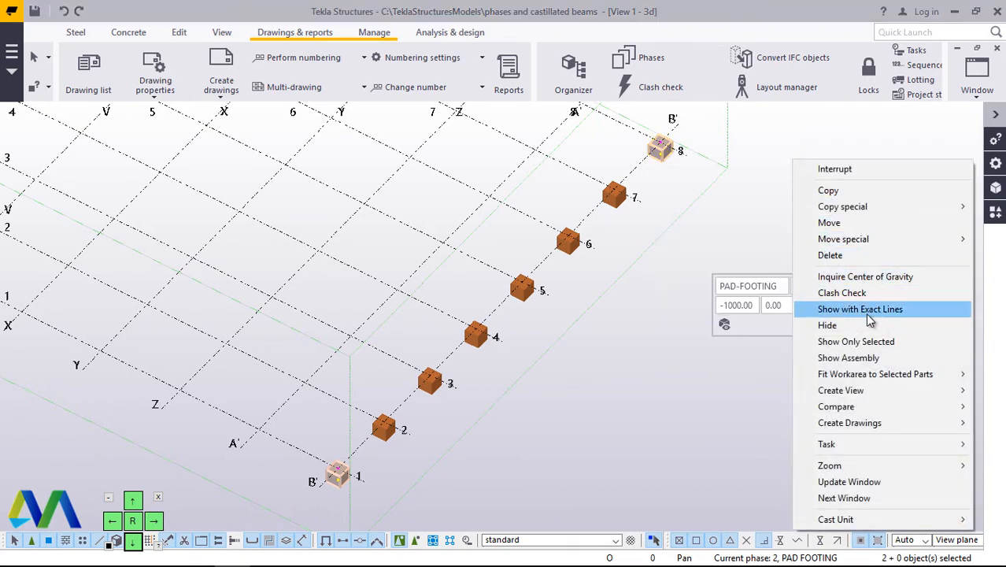
pyautogui.moveTo(862, 211)
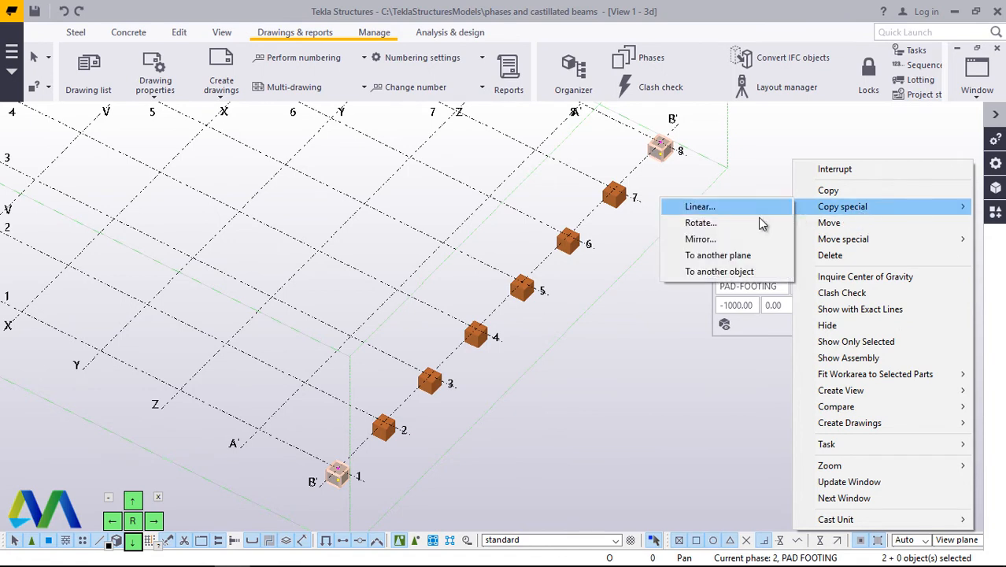
pyautogui.click(725, 207)
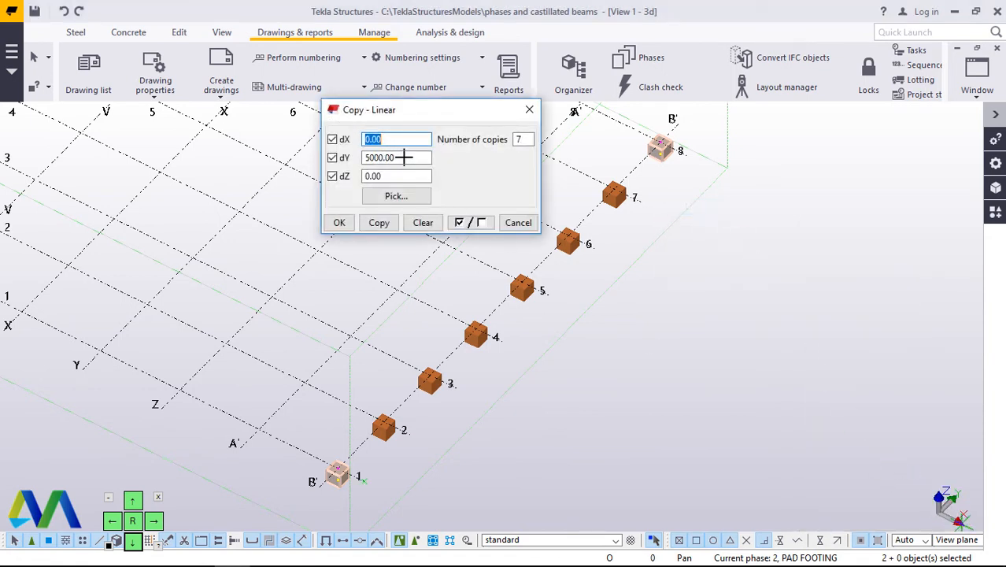
pyautogui.moveTo(403, 157); pyautogui.dragTo(358, 161)
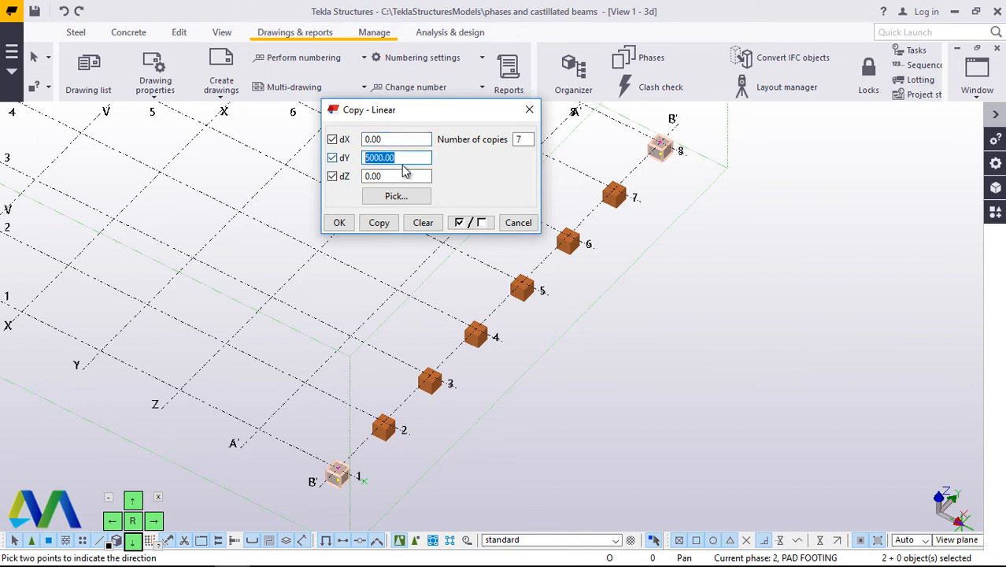
pyautogui.write('0')
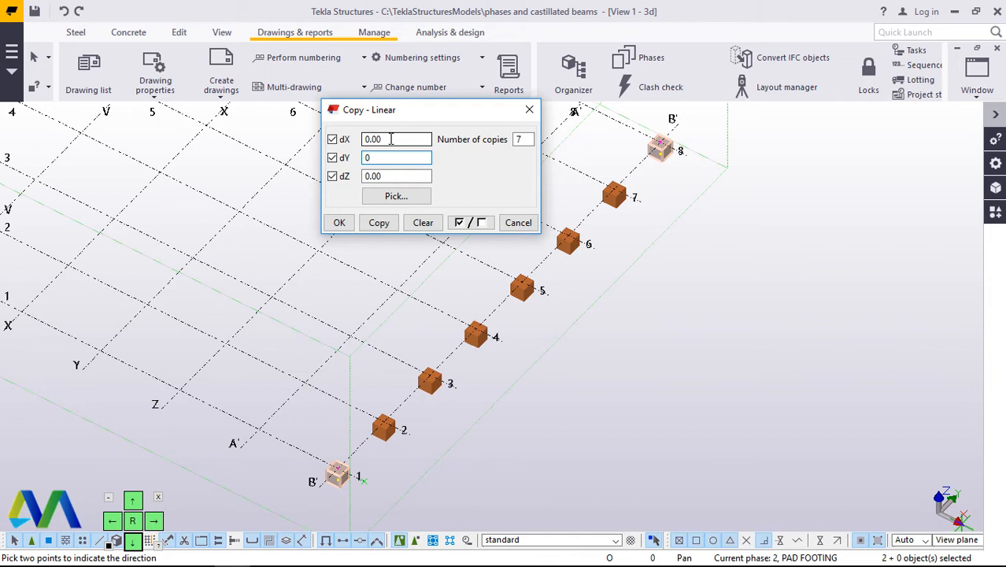
pyautogui.moveTo(391, 139); pyautogui.dragTo(363, 139)
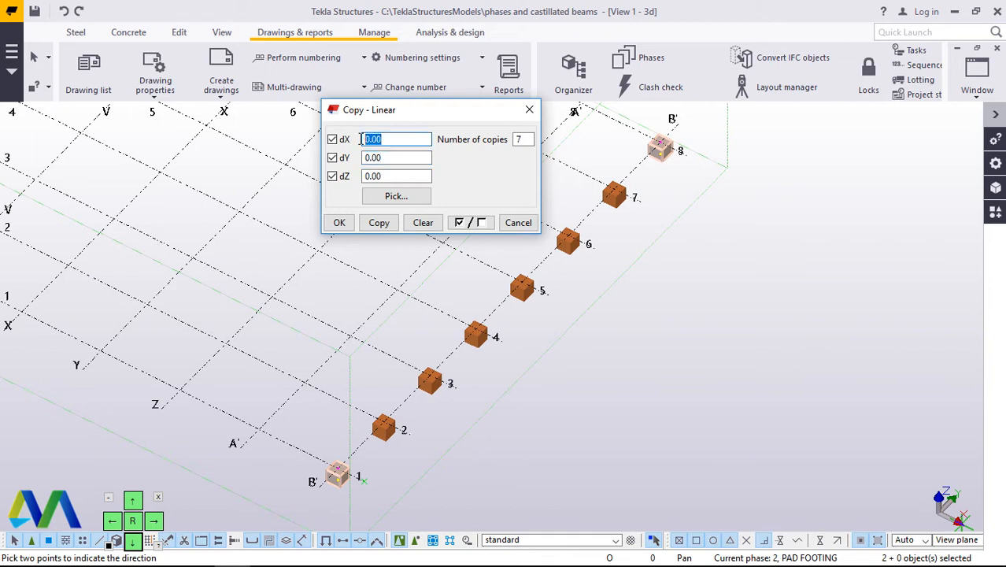
pyautogui.write('6000')
pyautogui.doubleClick(523, 140)
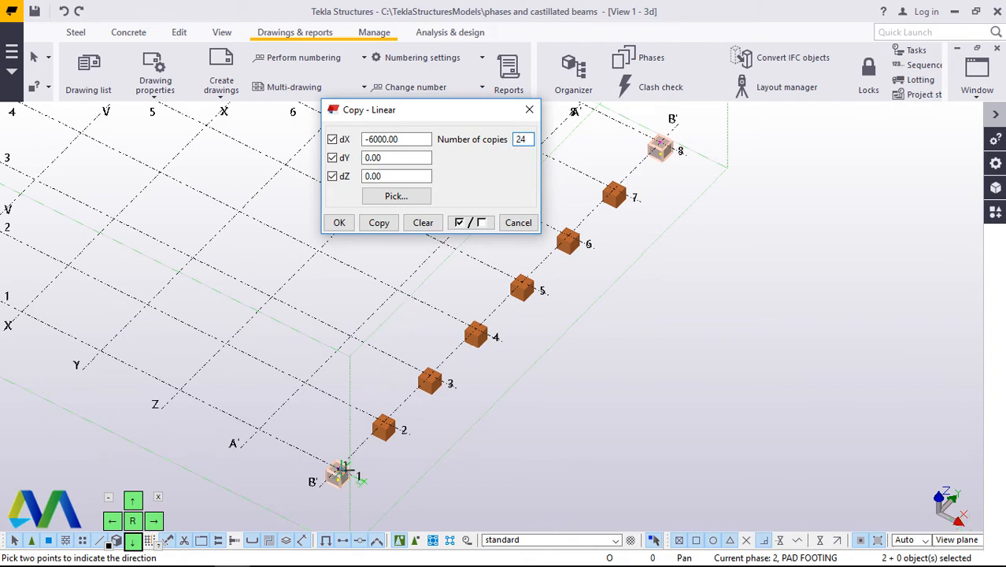
pyautogui.click(379, 222)
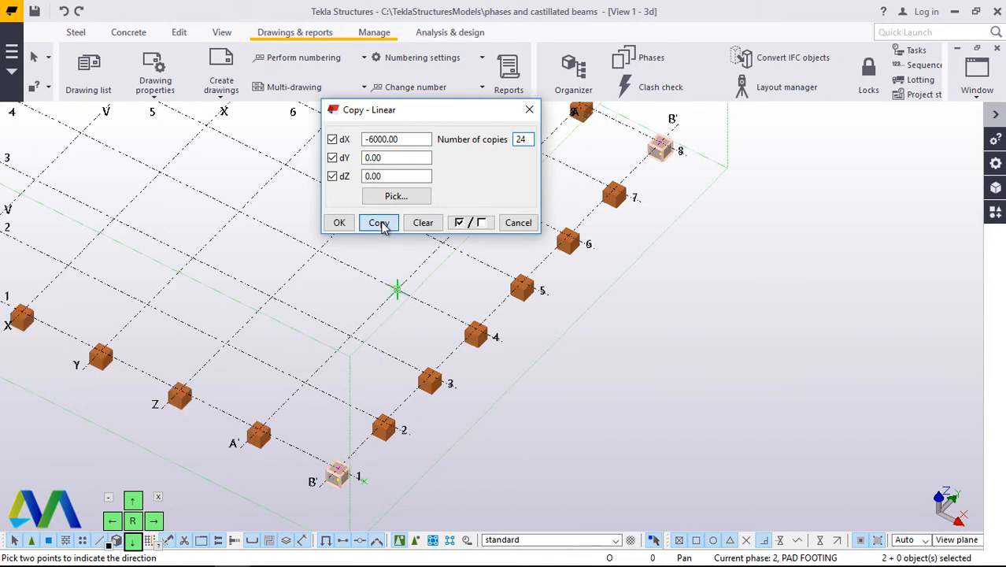
pyautogui.click(335, 222)
pyautogui.rightClick(680, 331)
pyautogui.click(714, 100)
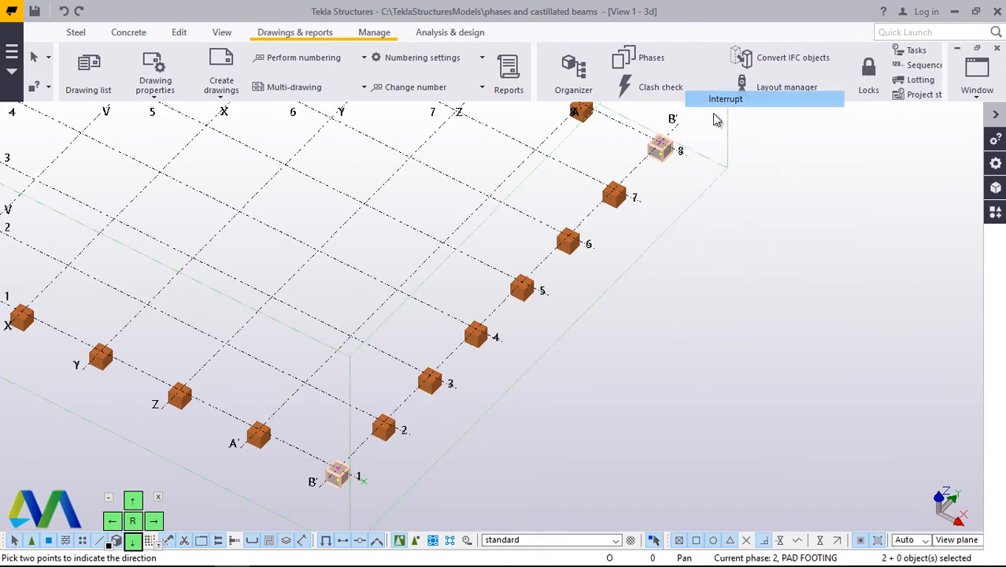
# Make 6 linear copies of the pad footing at A-1 along grid line A with dX 0 and dY 5000, and end the copy command
pyautogui.scroll(-6, 594, 380)
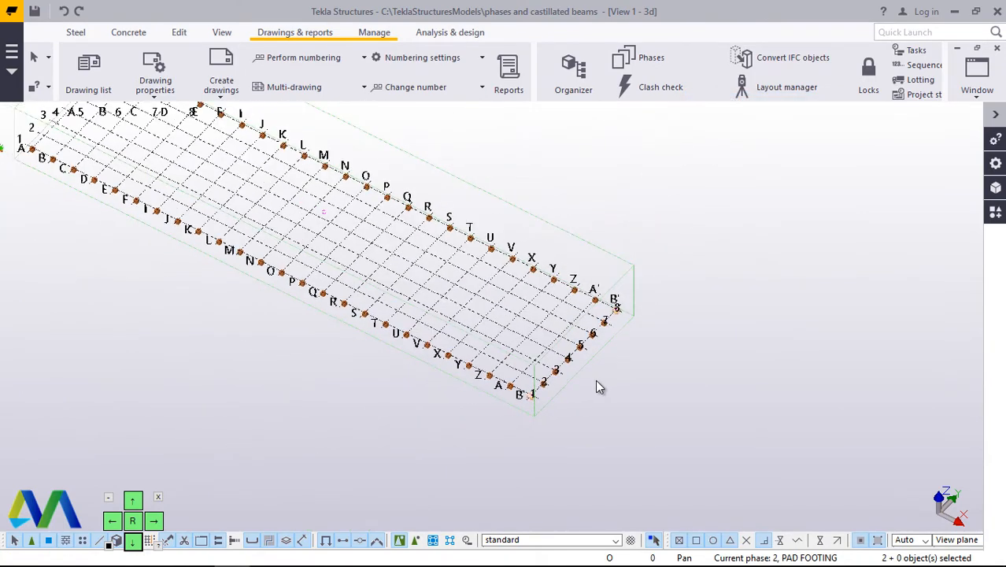
pyautogui.scroll(5, 198, 143)
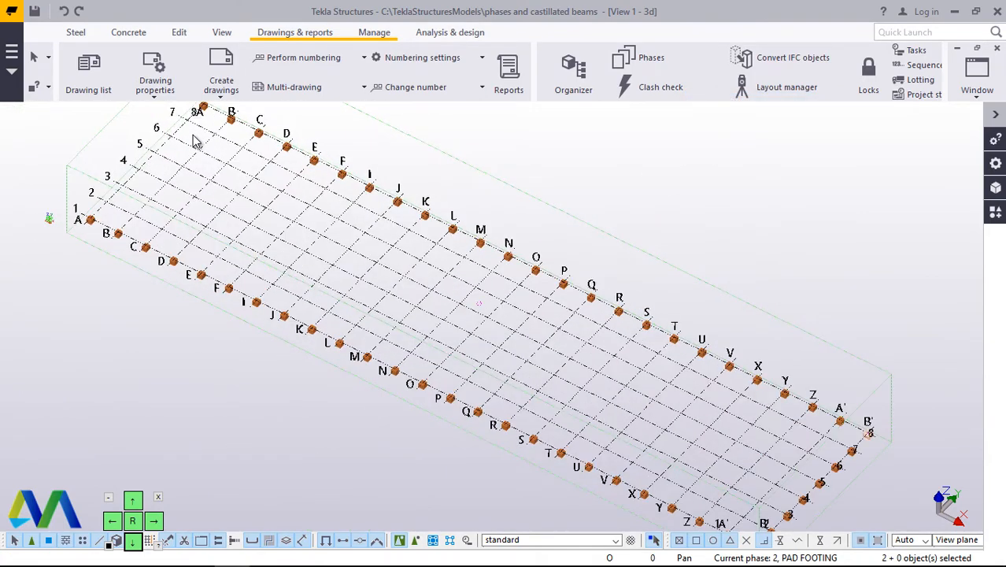
pyautogui.scroll(-1, 201, 145)
pyautogui.scroll(2, 99, 201)
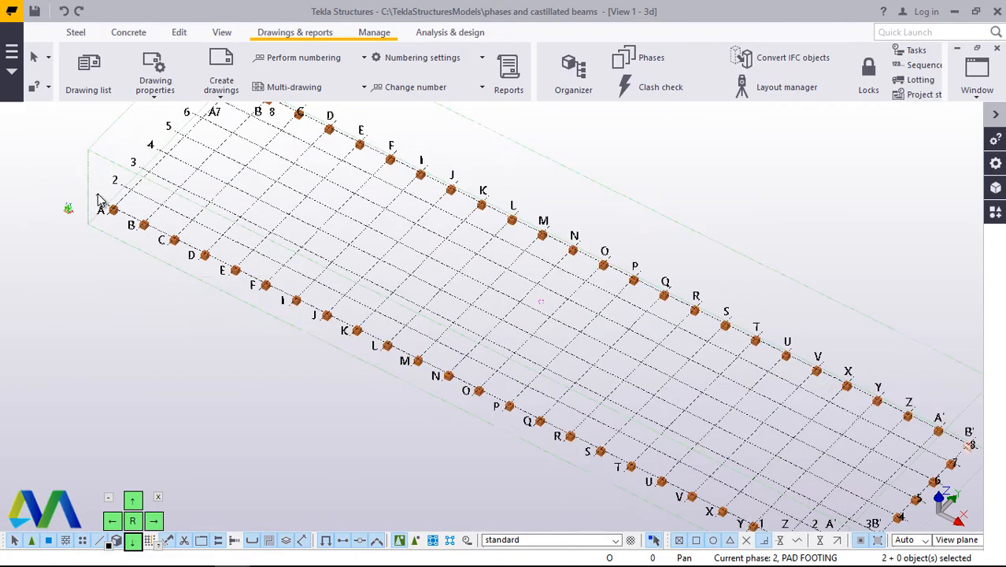
pyautogui.scroll(6, 100, 200)
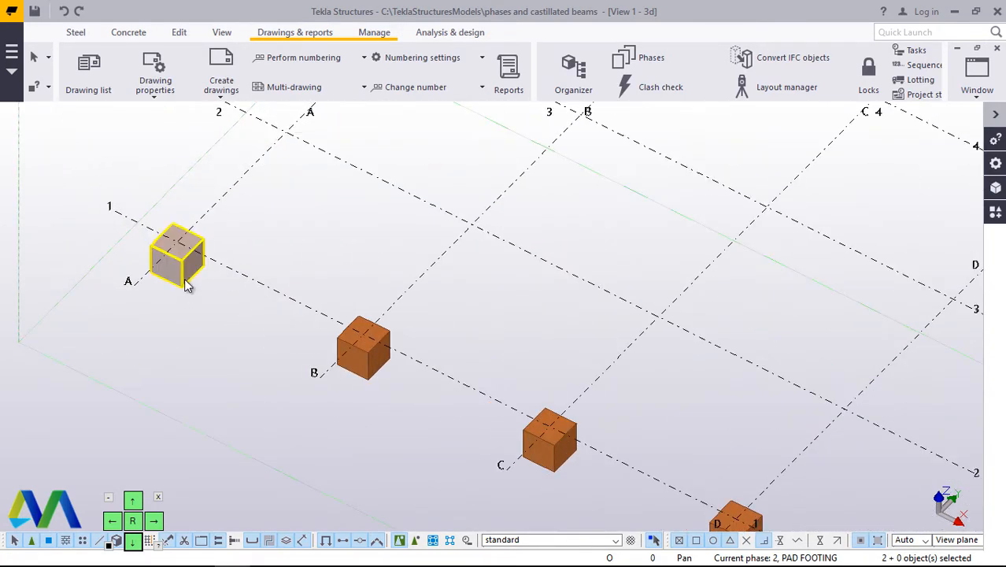
pyautogui.click(186, 286)
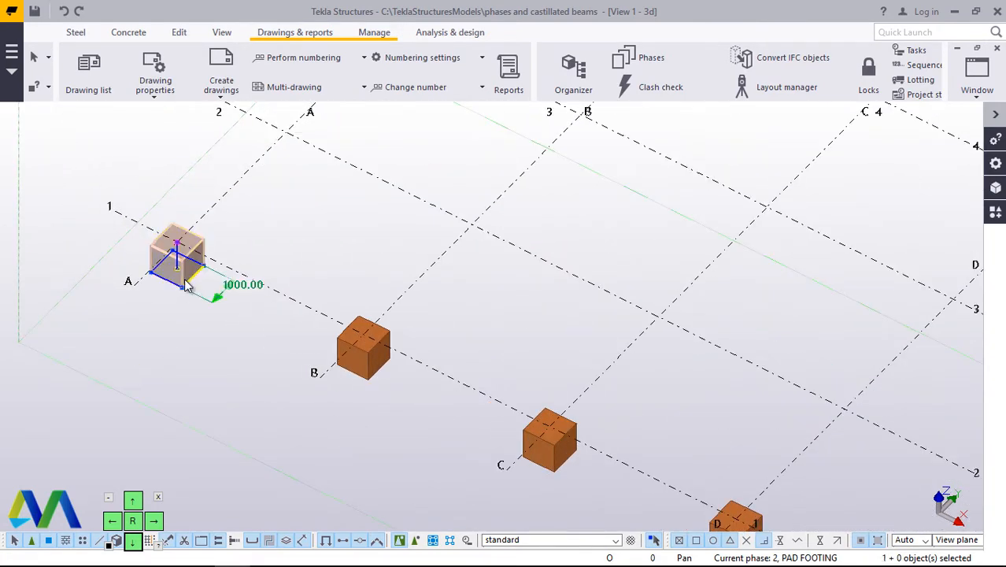
pyautogui.rightClick(186, 286)
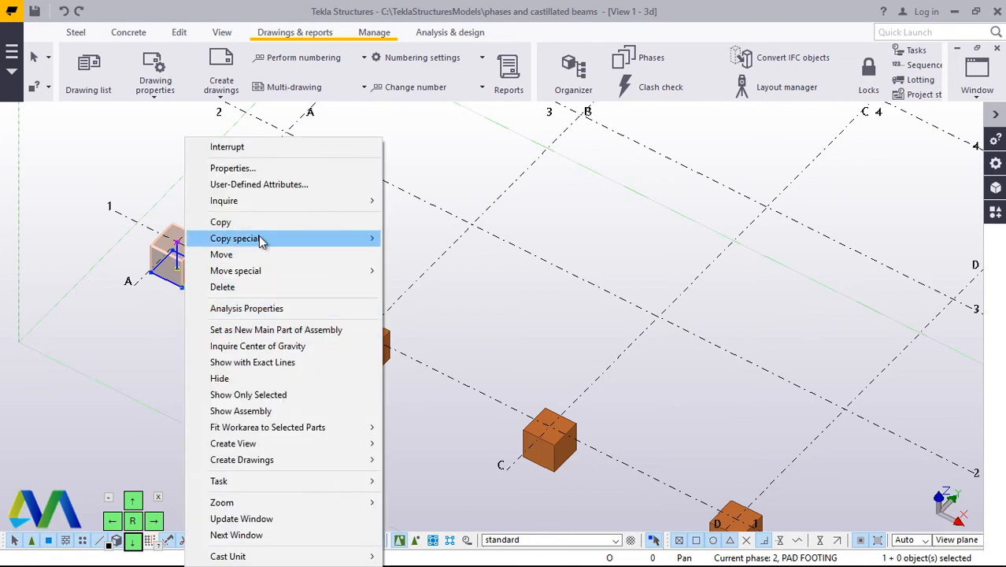
pyautogui.moveTo(262, 240)
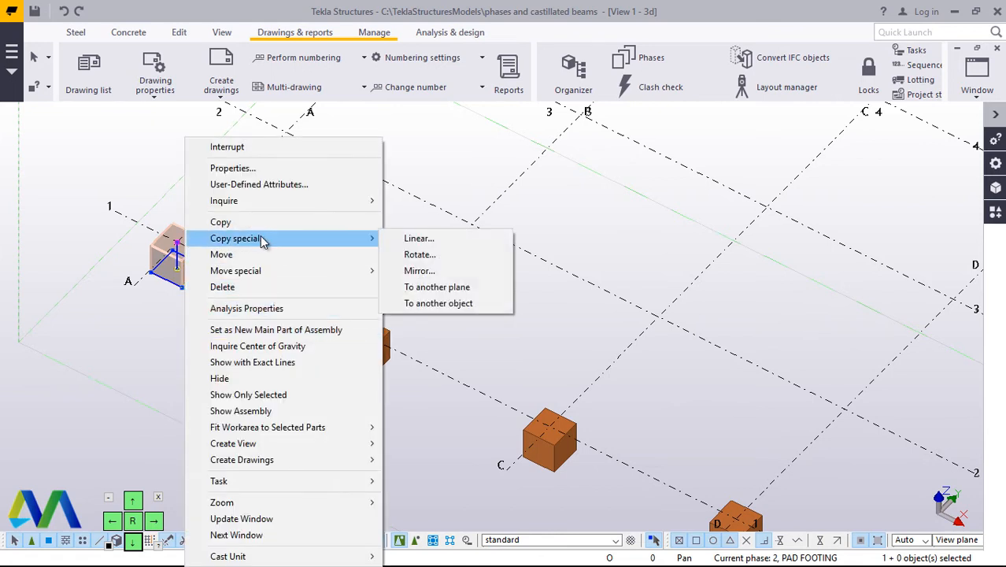
pyautogui.click(418, 239)
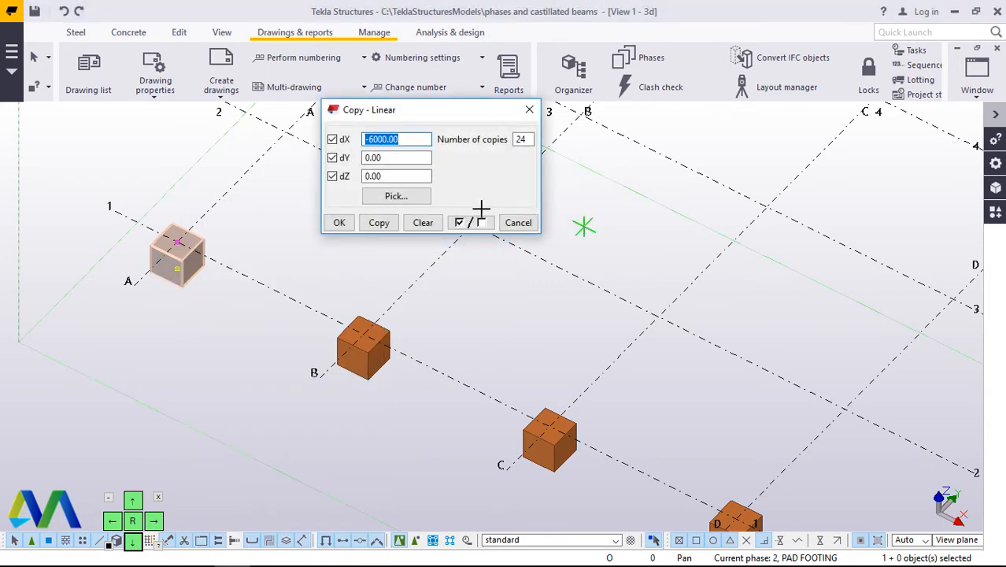
pyautogui.click(372, 139)
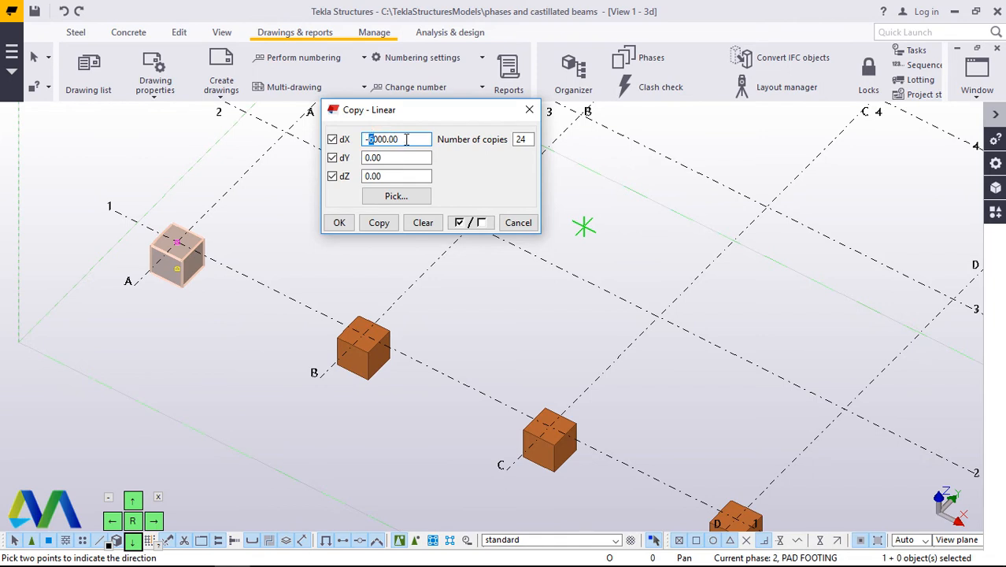
pyautogui.moveTo(382, 139); pyautogui.dragTo(400, 140)
pyautogui.press('BackSpace')
pyautogui.press('BackSpace')
pyautogui.write('0')
pyautogui.moveTo(393, 157); pyautogui.dragTo(373, 161)
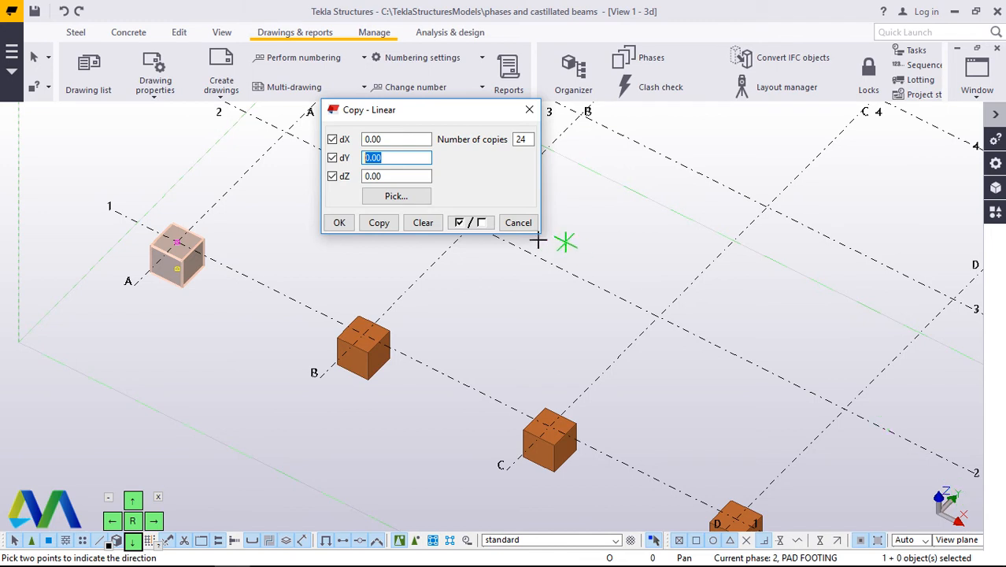
pyautogui.write('50')
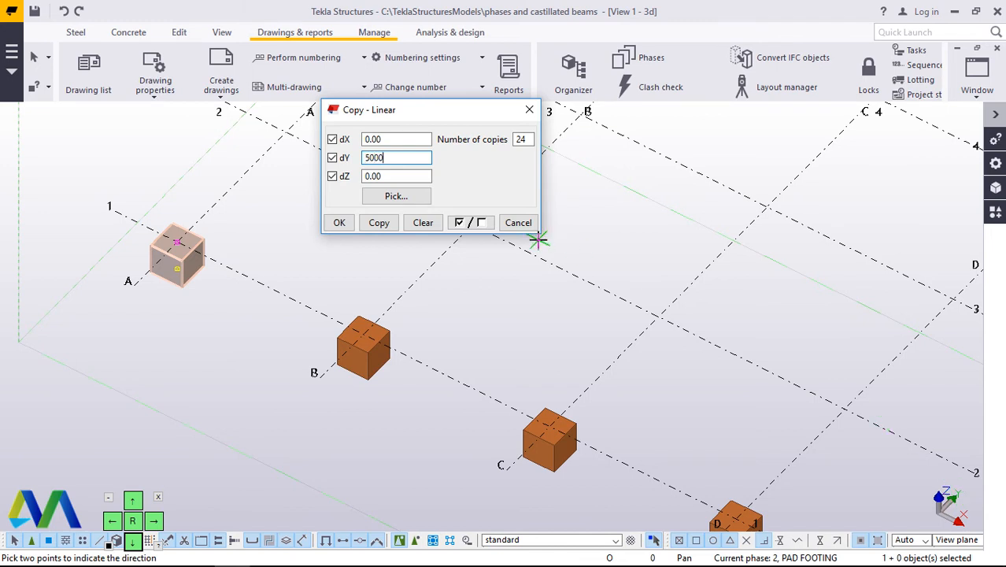
pyautogui.doubleClick(529, 142)
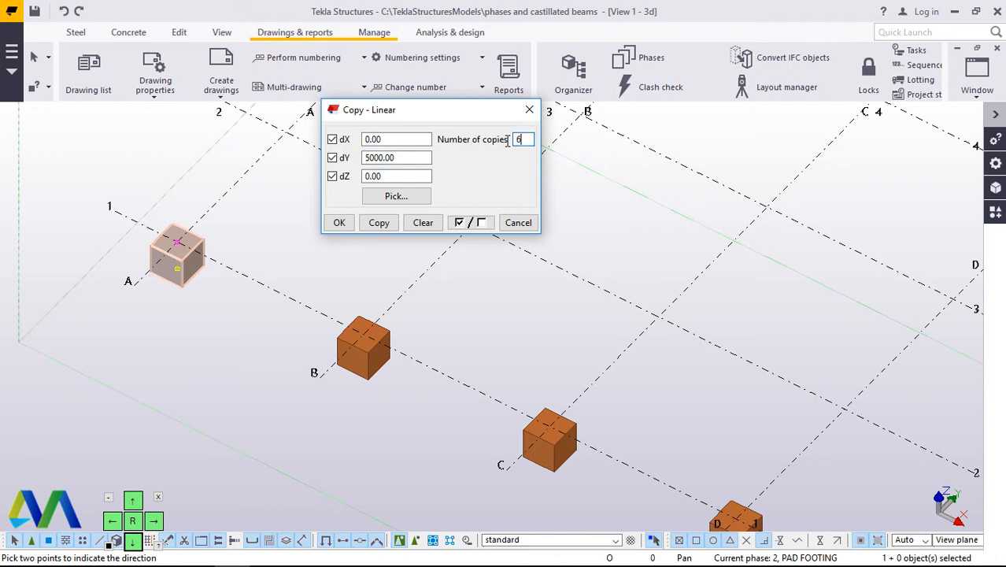
pyautogui.write('6')
pyautogui.click(381, 223)
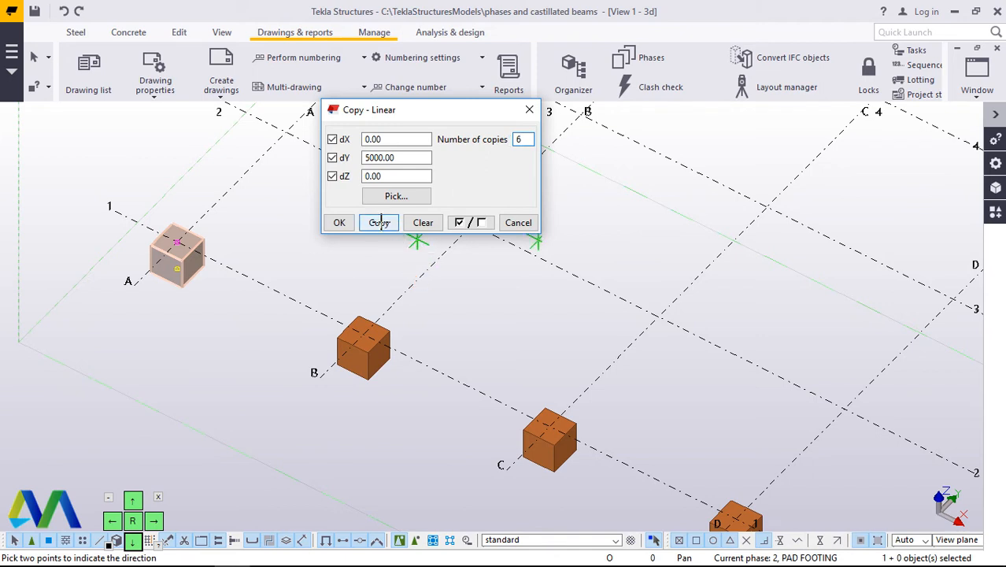
pyautogui.click(337, 224)
pyautogui.rightClick(334, 220)
pyautogui.click(358, 231)
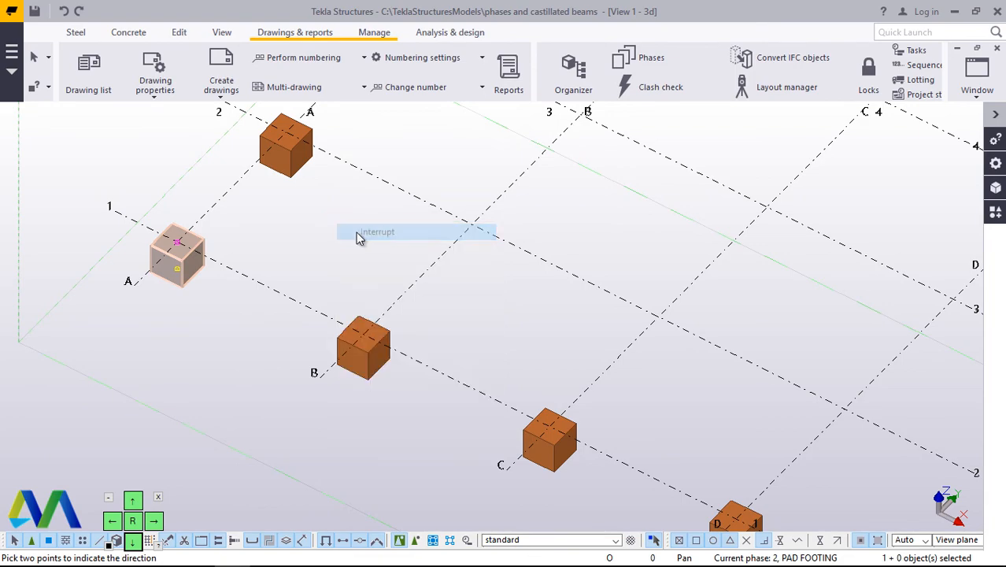
# Clear the selection and inspect the copied pad footings around the grid perimeter, from grid line A to grid line B'
pyautogui.scroll(-6, 234, 328)
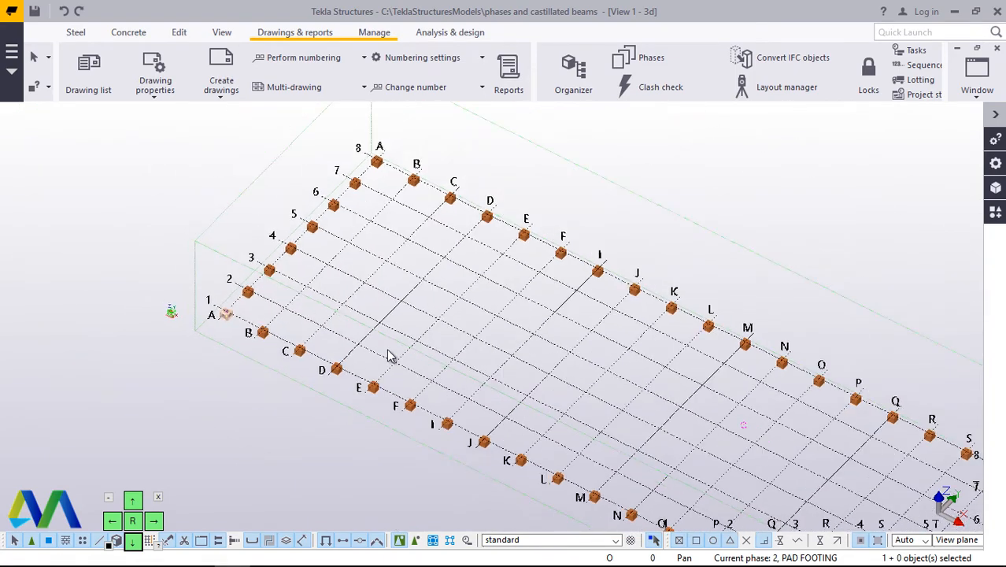
pyautogui.scroll(3, 397, 381)
pyautogui.scroll(-2, 283, 318)
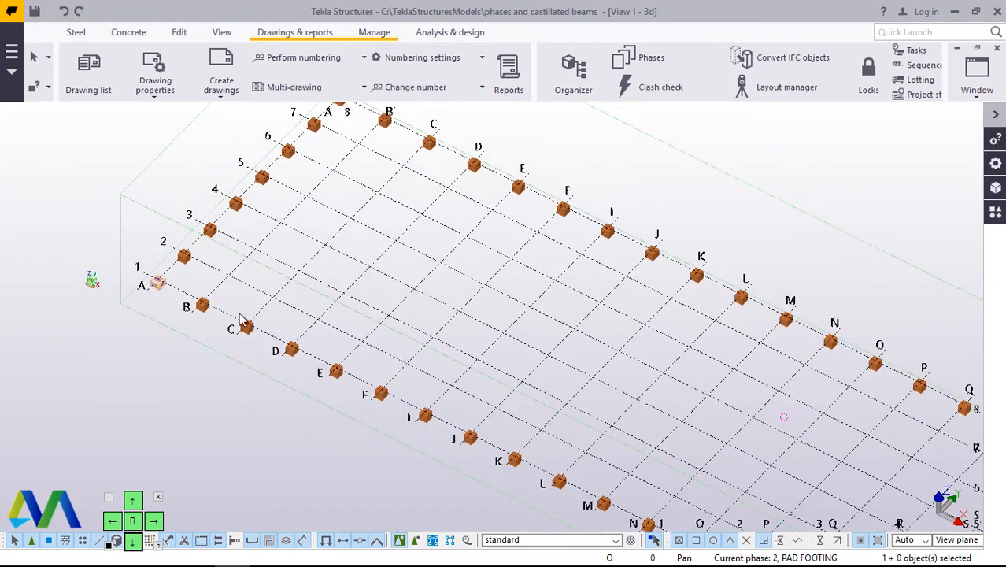
pyautogui.scroll(-2, 242, 319)
pyautogui.click(260, 397)
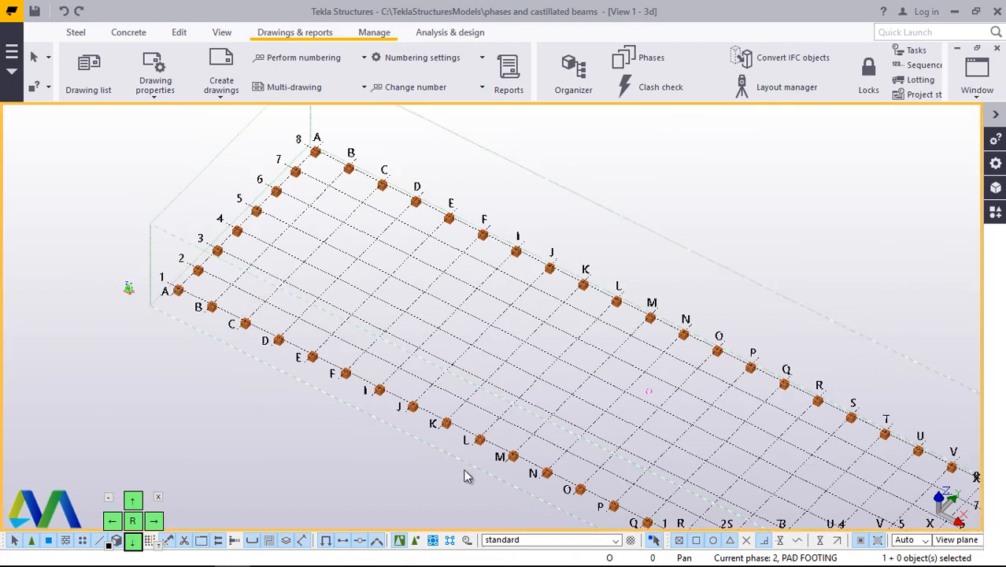
pyautogui.click(515, 388)
pyautogui.scroll(4, 531, 326)
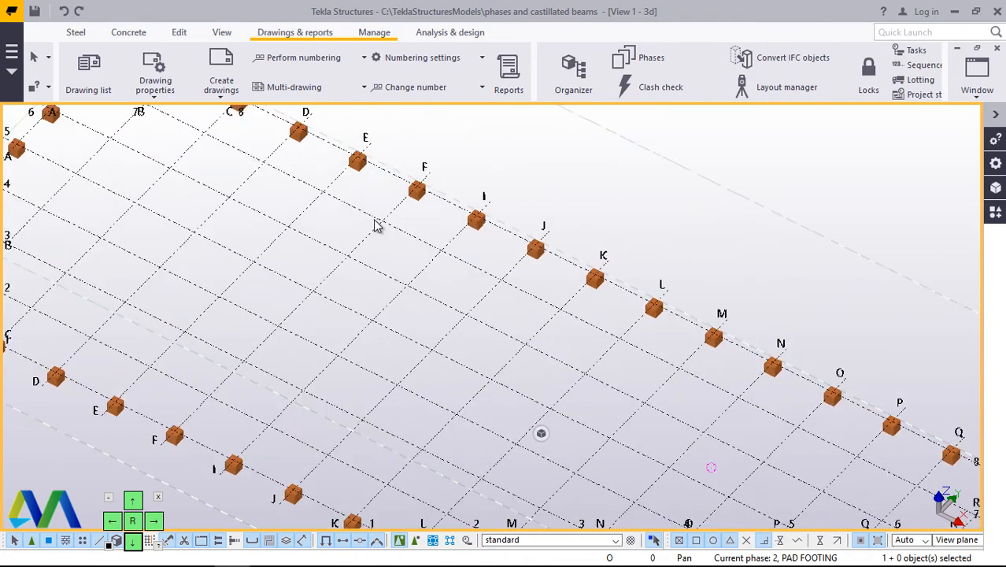
pyautogui.scroll(-5, 374, 225)
pyautogui.scroll(5, 475, 339)
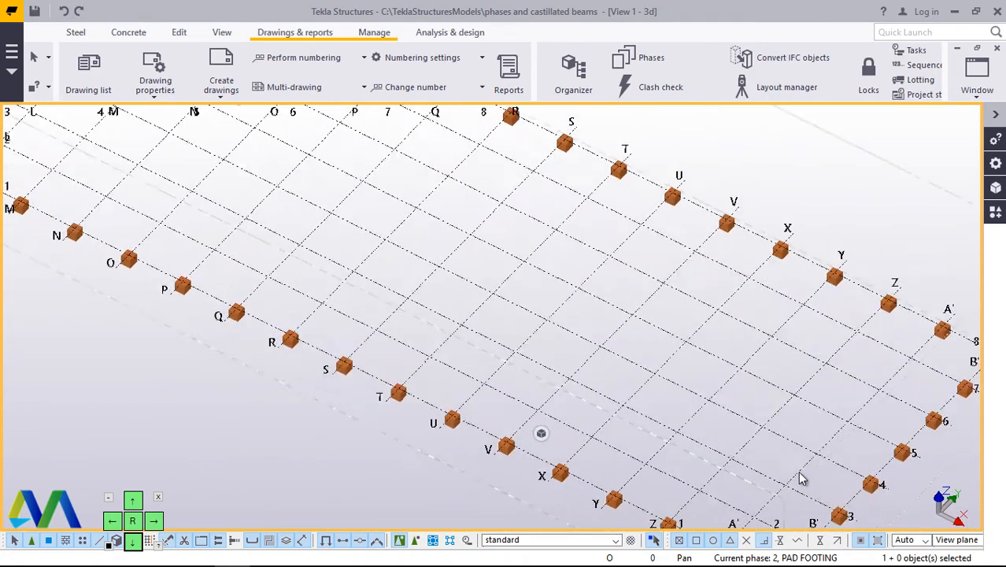
pyautogui.scroll(-3, 474, 332)
pyautogui.scroll(7, 683, 496)
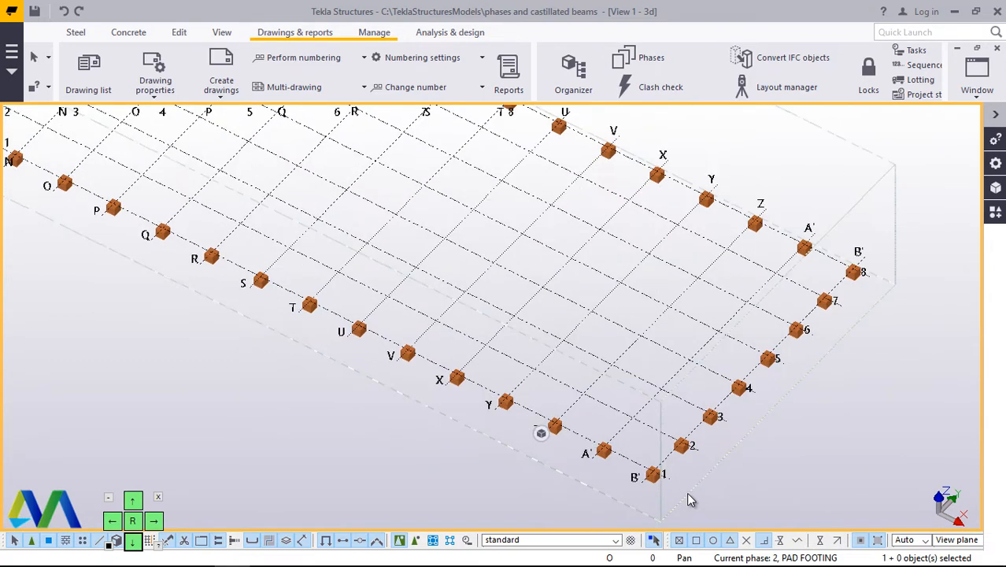
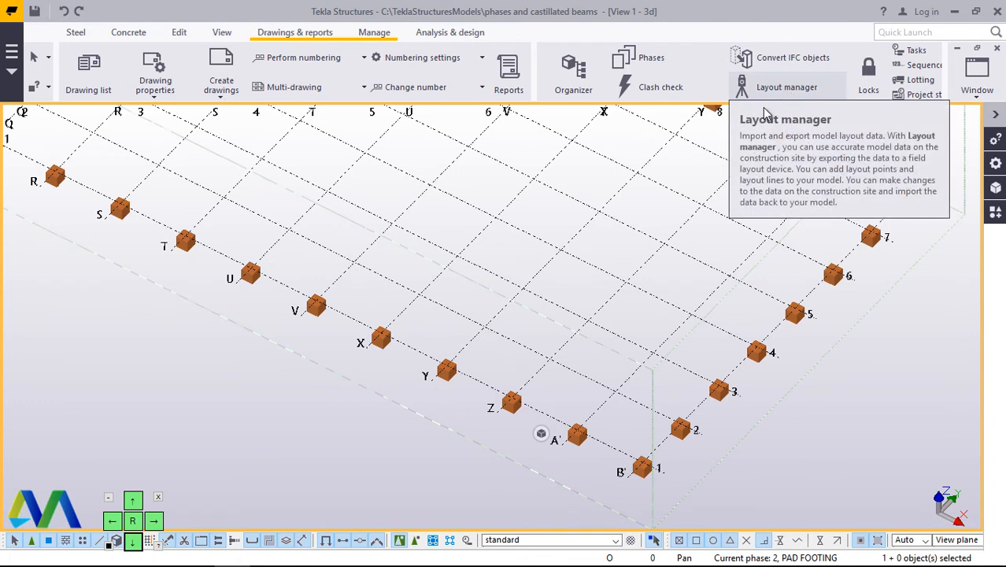
# Select the model objects by the PAD FOOTING phase in the phase manager and check the highlighted footings across the whole grid
pyautogui.click(658, 61)
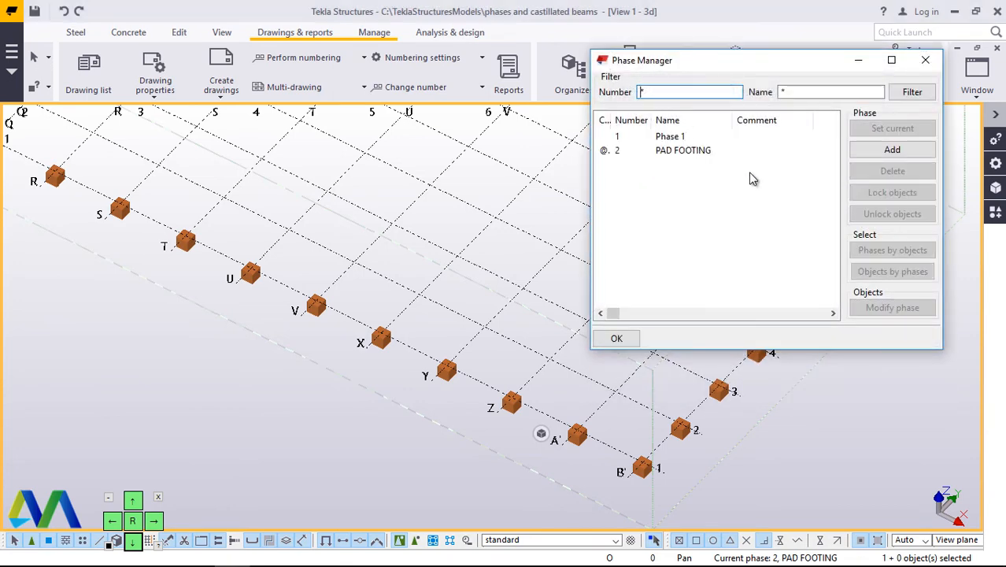
pyautogui.click(705, 154)
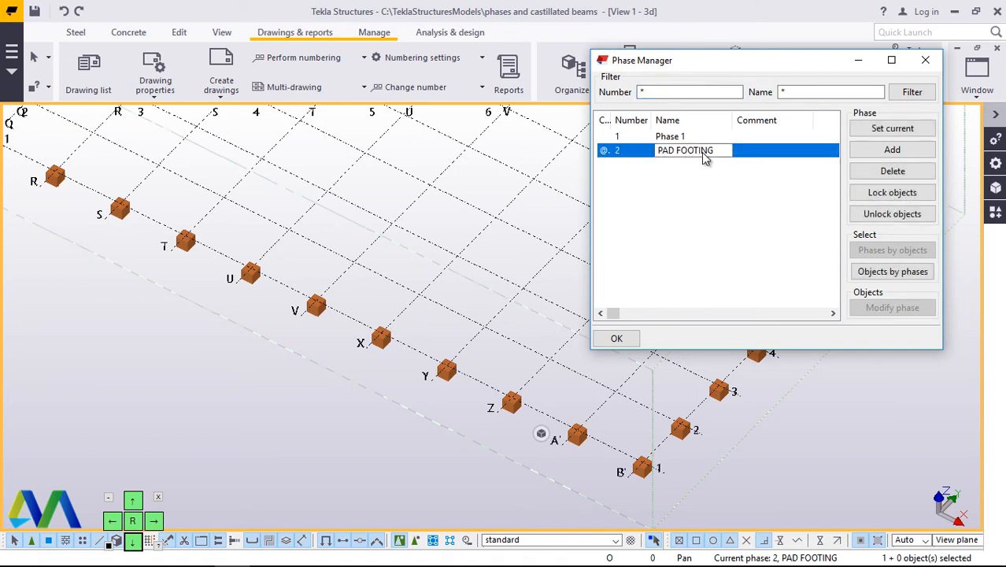
pyautogui.click(901, 276)
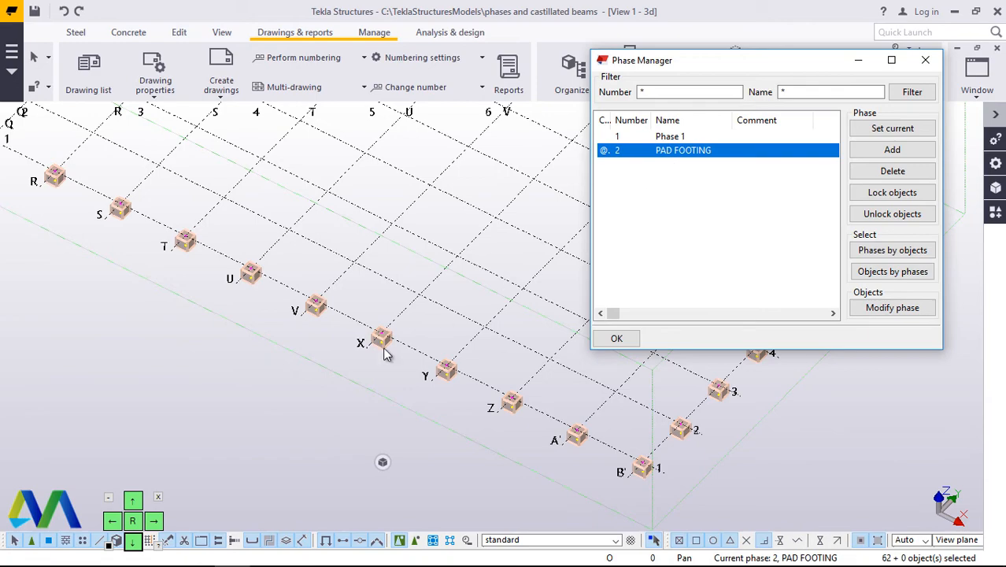
pyautogui.scroll(-5, 229, 368)
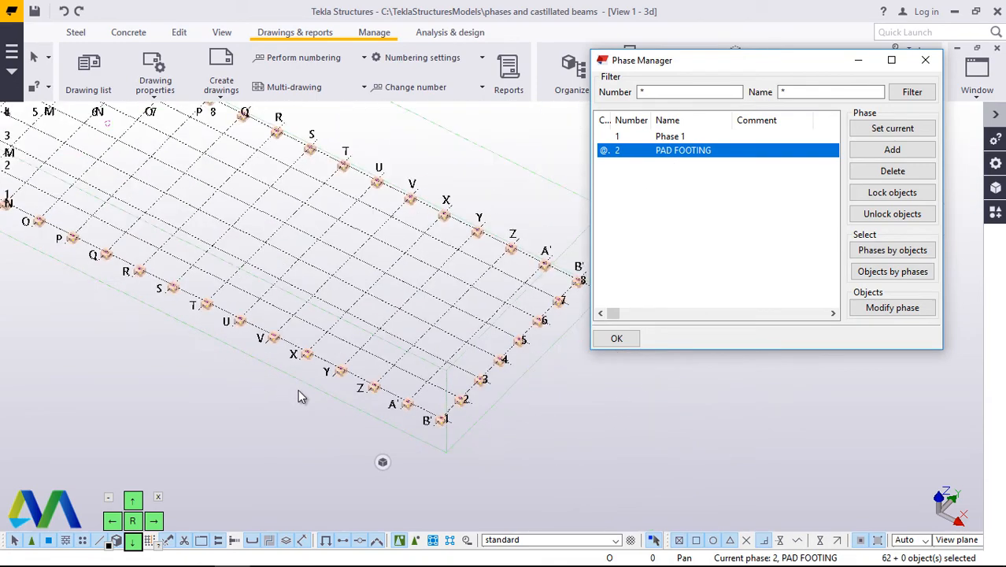
pyautogui.scroll(-3, 473, 383)
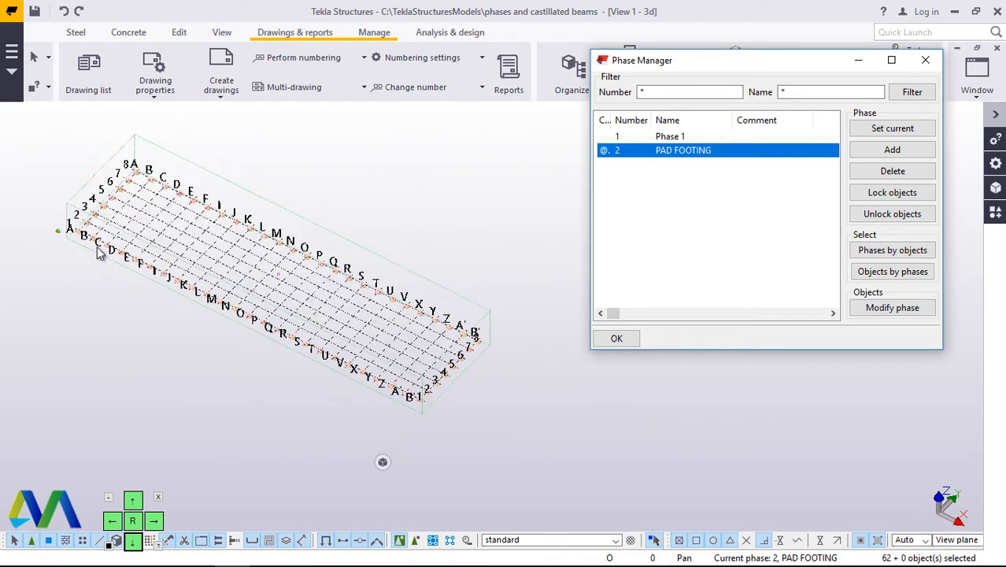
# Check the highlighted pad footings around the grid, close the phase manager and clear the selection
pyautogui.scroll(5, 99, 251)
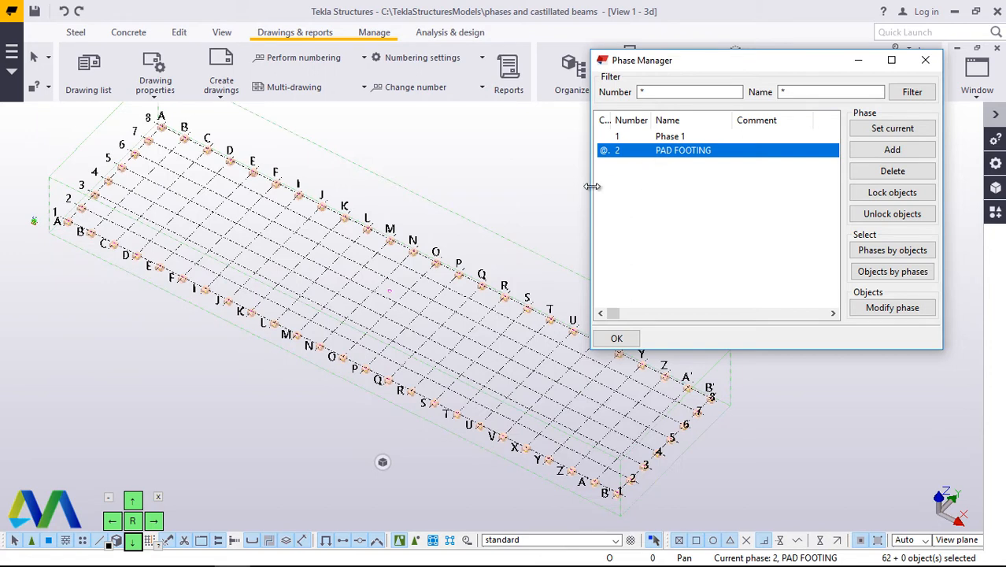
pyautogui.click(626, 342)
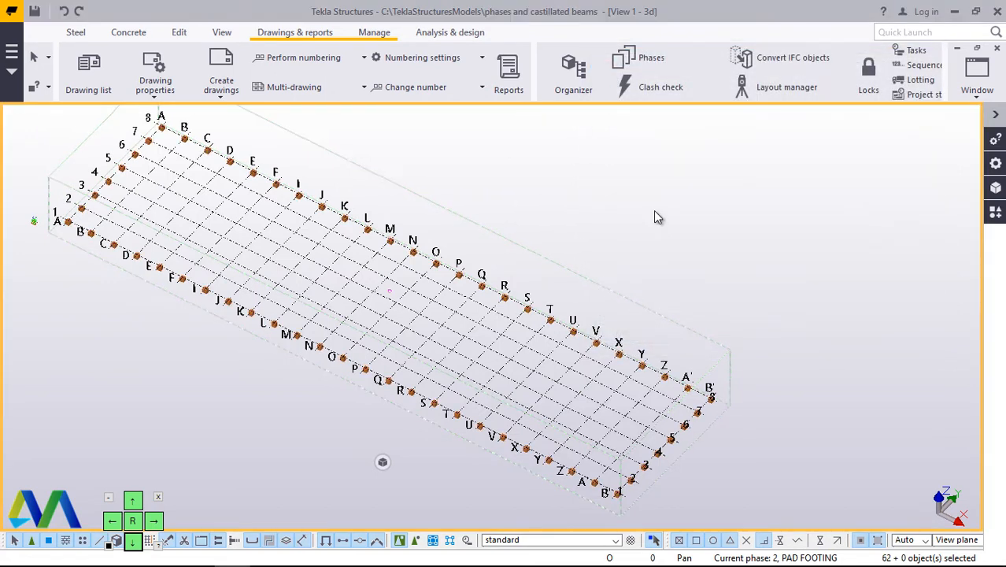
pyautogui.click(654, 211)
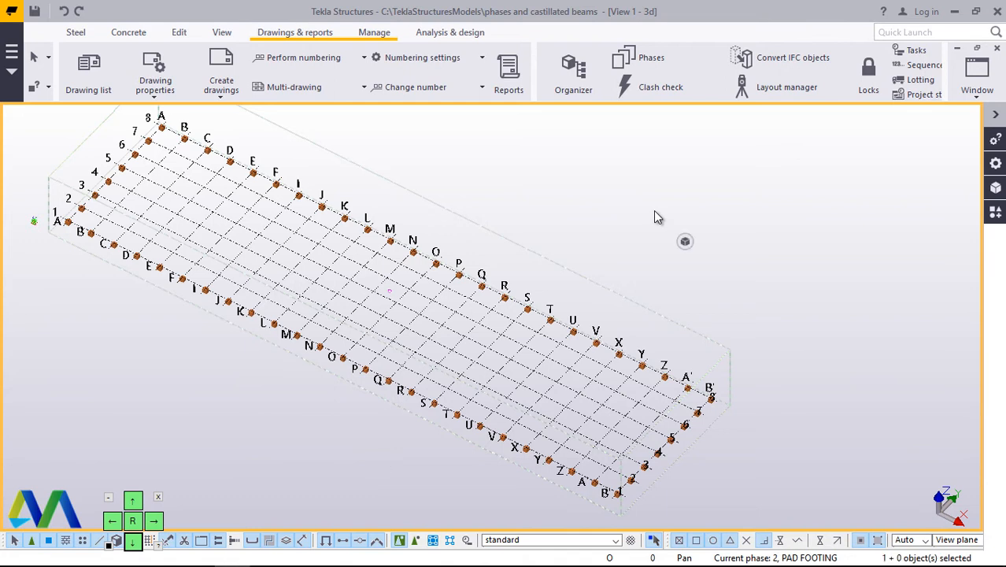
# Reopen the phase manager and select the model objects that belong to the PAD FOOTING phase
pyautogui.click(652, 60)
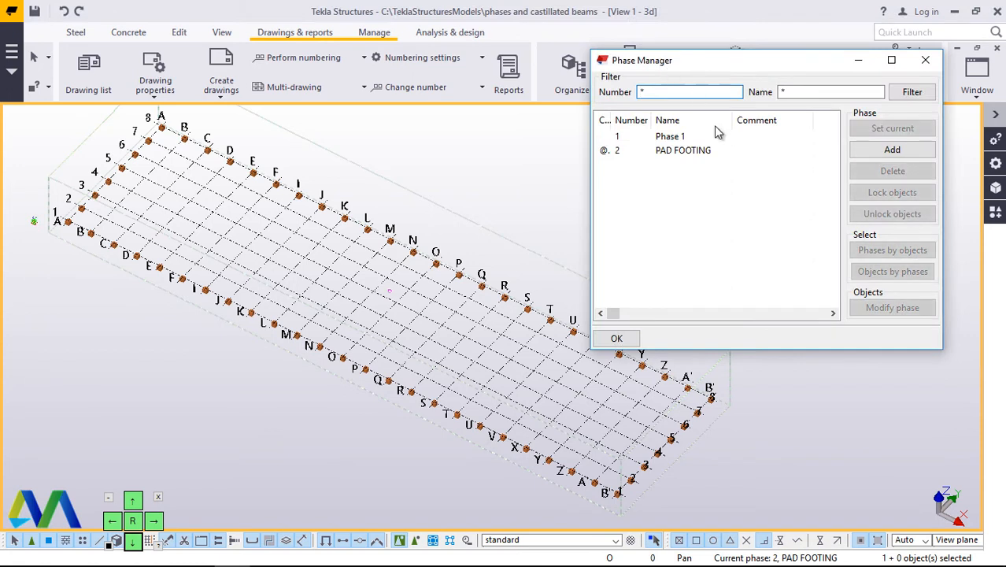
pyautogui.click(706, 152)
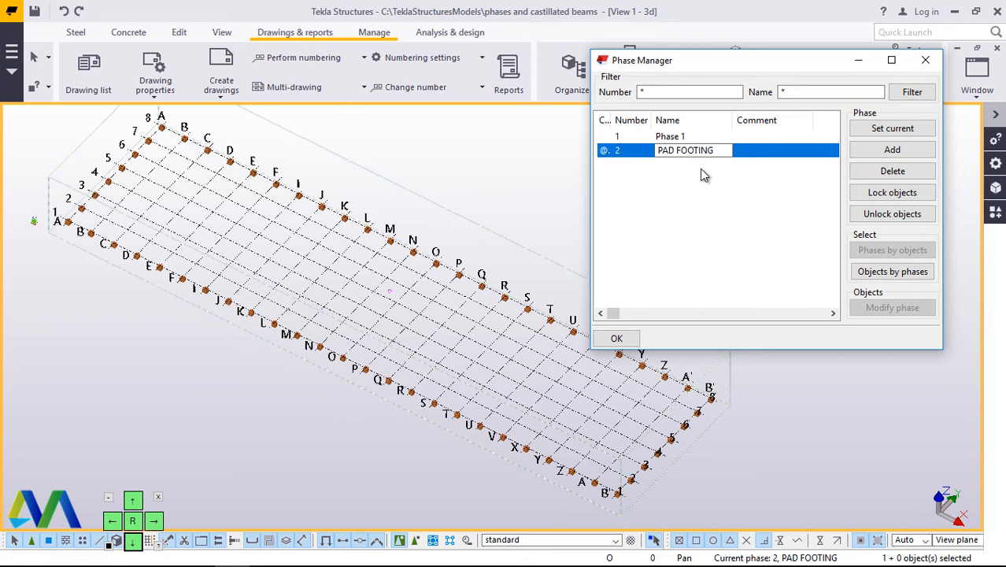
pyautogui.click(906, 275)
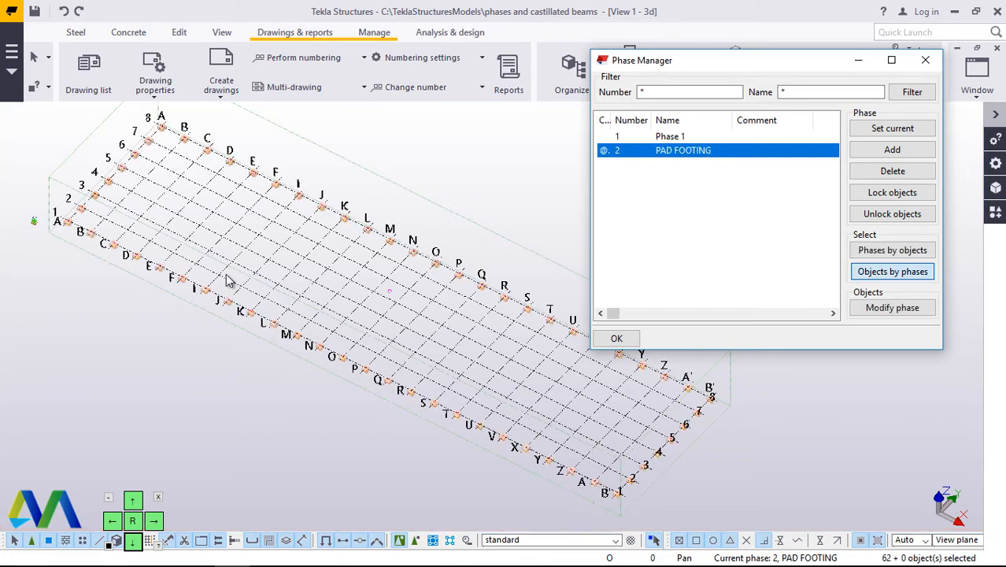
# Inspect the highlighted footings along grid line 1 up to B', close the phase manager and deselect the footings
pyautogui.scroll(5, 303, 348)
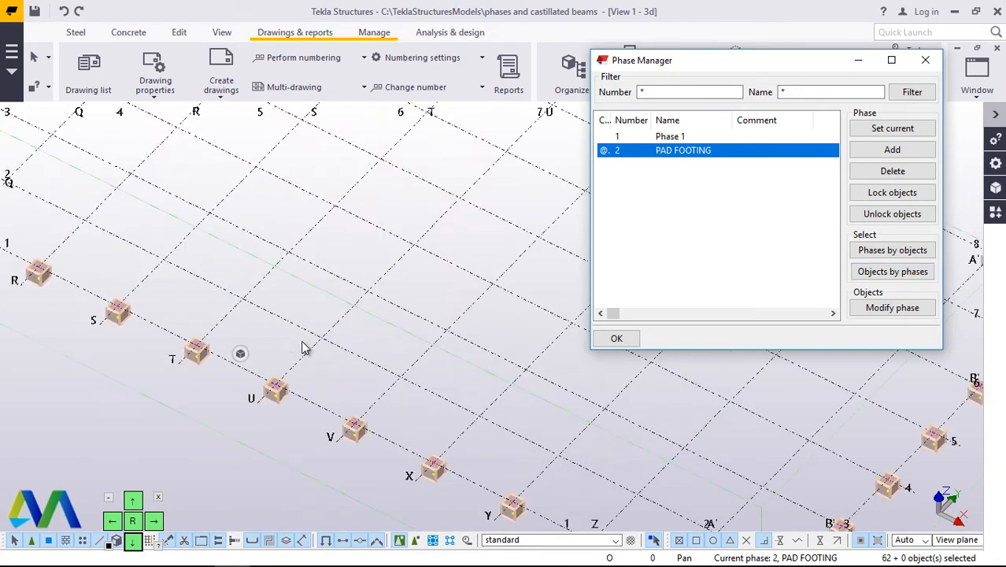
pyautogui.scroll(4, 283, 406)
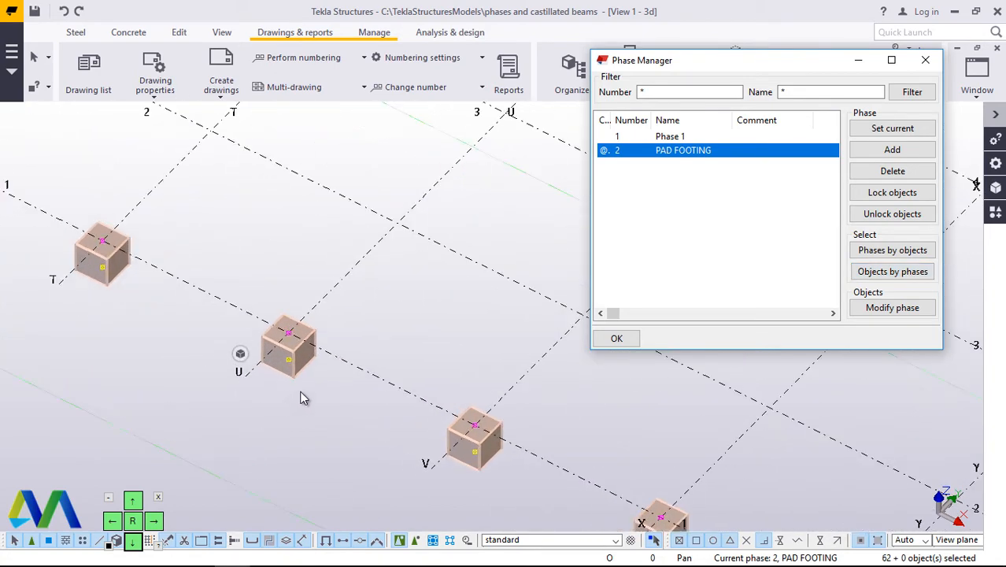
pyautogui.scroll(-6, 324, 338)
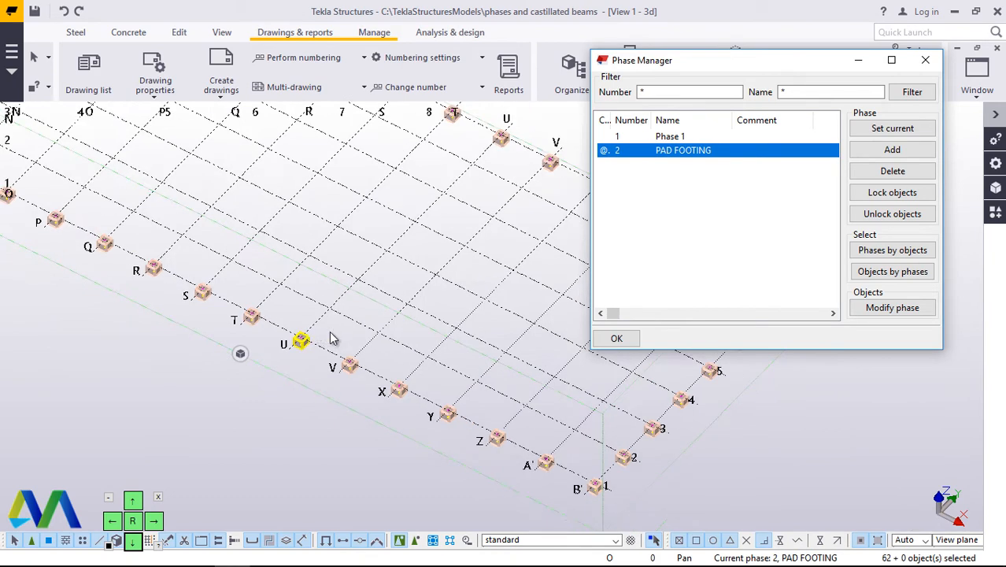
pyautogui.scroll(-3, 331, 339)
pyautogui.scroll(5, 450, 411)
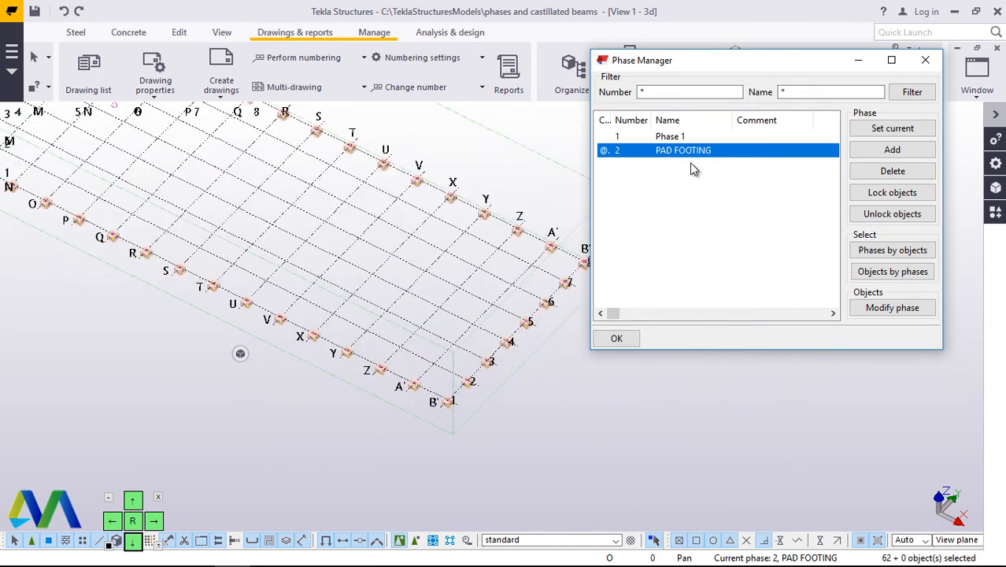
pyautogui.scroll(3, 456, 400)
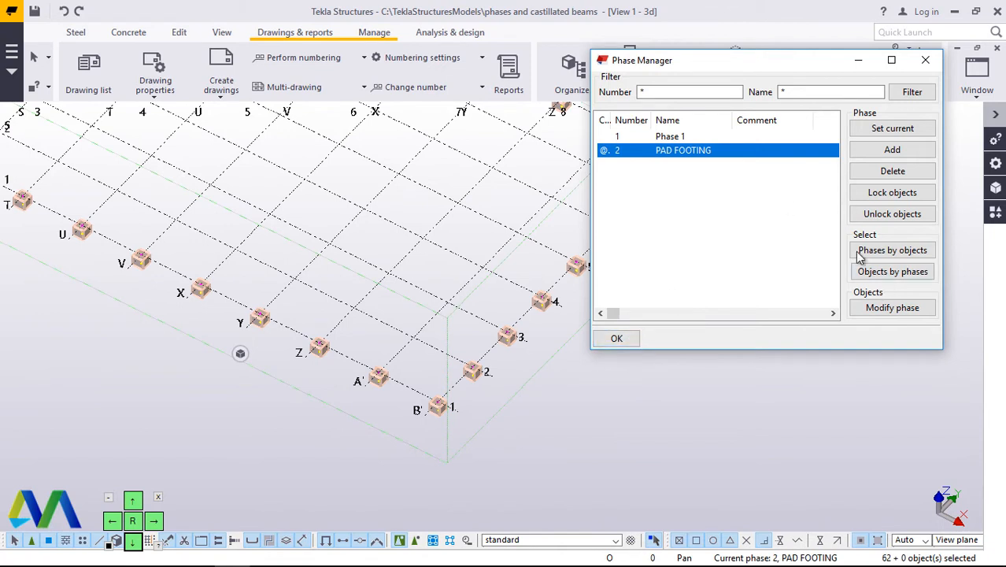
pyautogui.click(618, 340)
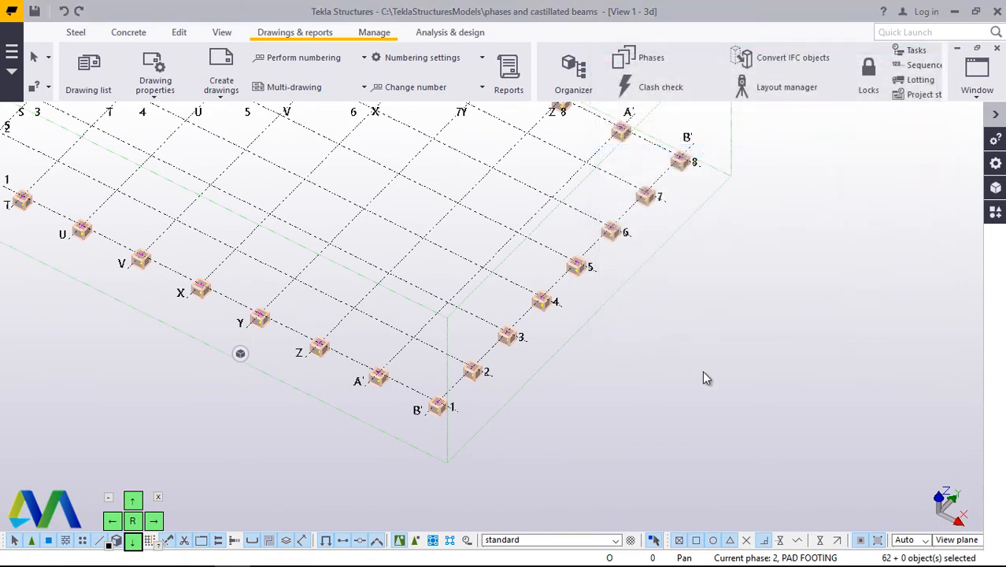
pyautogui.click(703, 391)
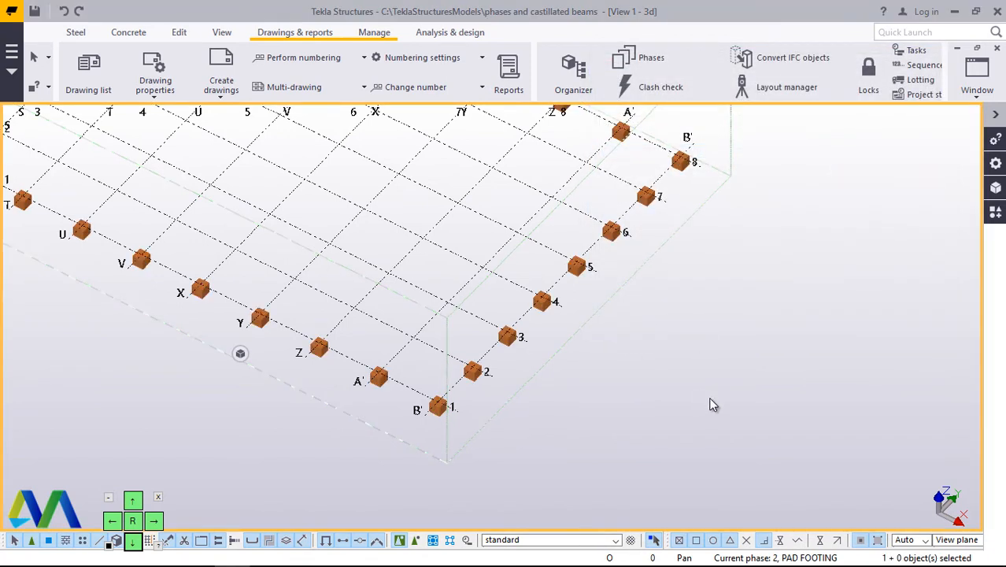
# Place a steel column on the pad footing at grid intersection B'-1 and end the column command
pyautogui.scroll(-5, 714, 395)
pyautogui.scroll(8, 706, 383)
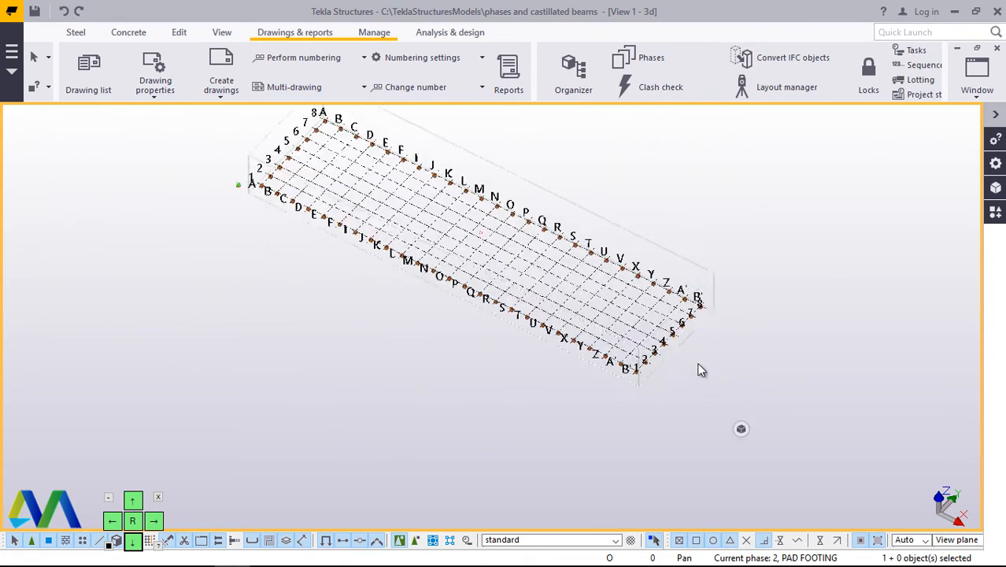
pyautogui.scroll(8, 542, 409)
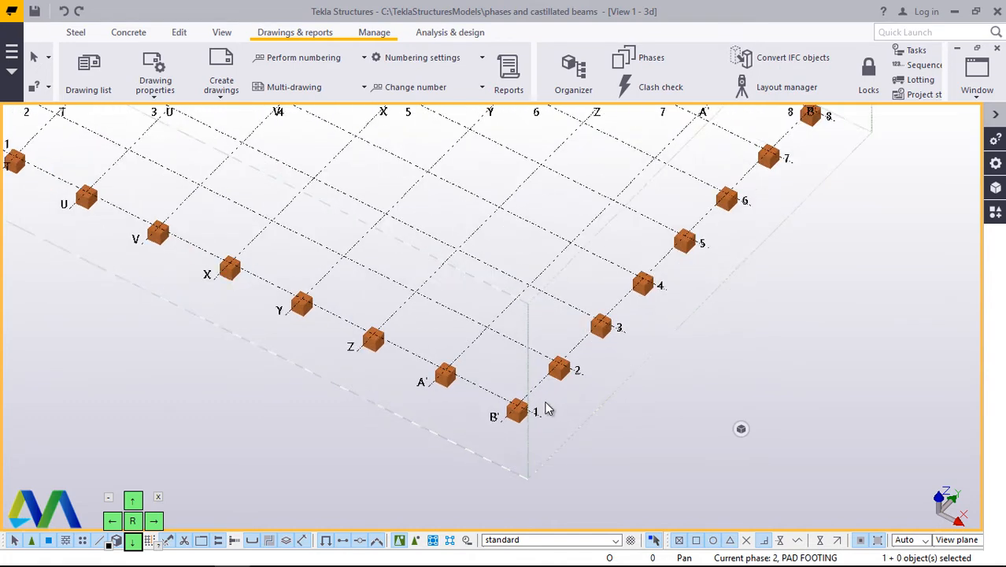
pyautogui.scroll(2, 542, 412)
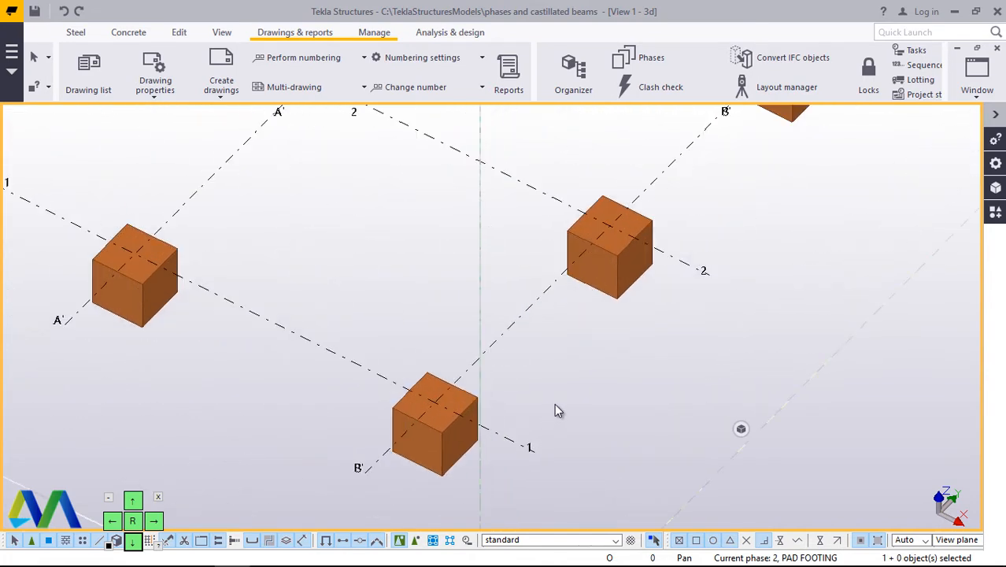
pyautogui.click(78, 33)
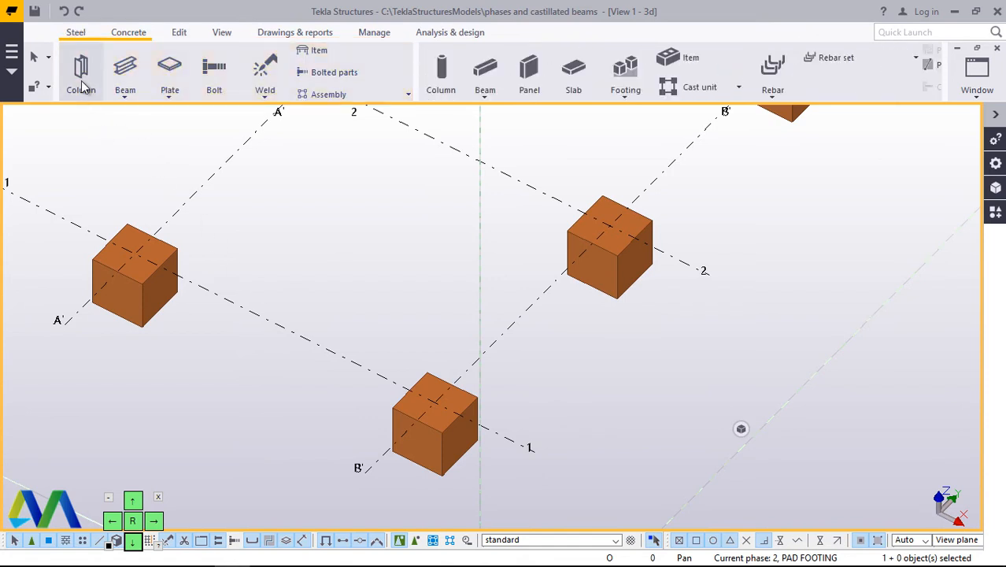
pyautogui.click(82, 78)
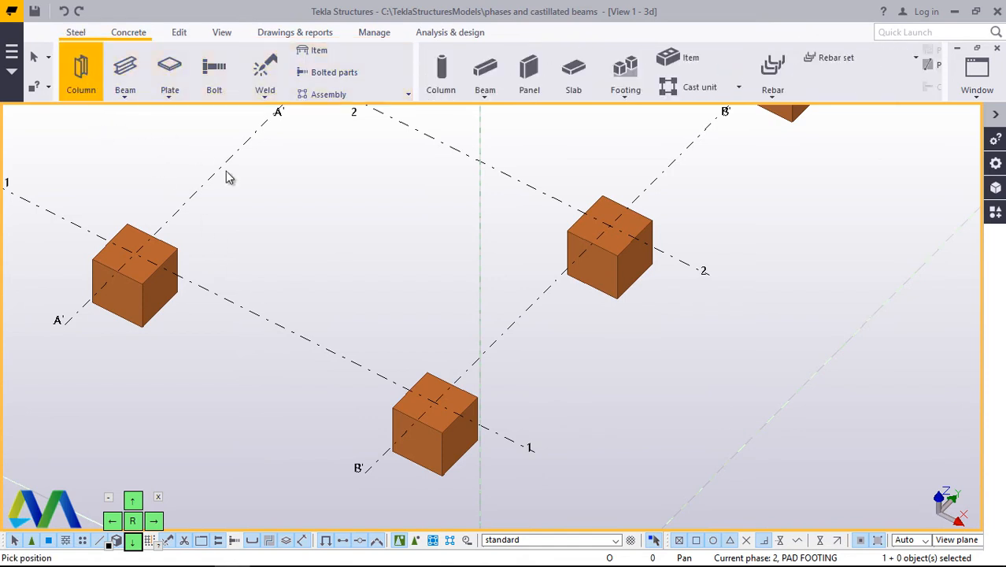
pyautogui.click(434, 403)
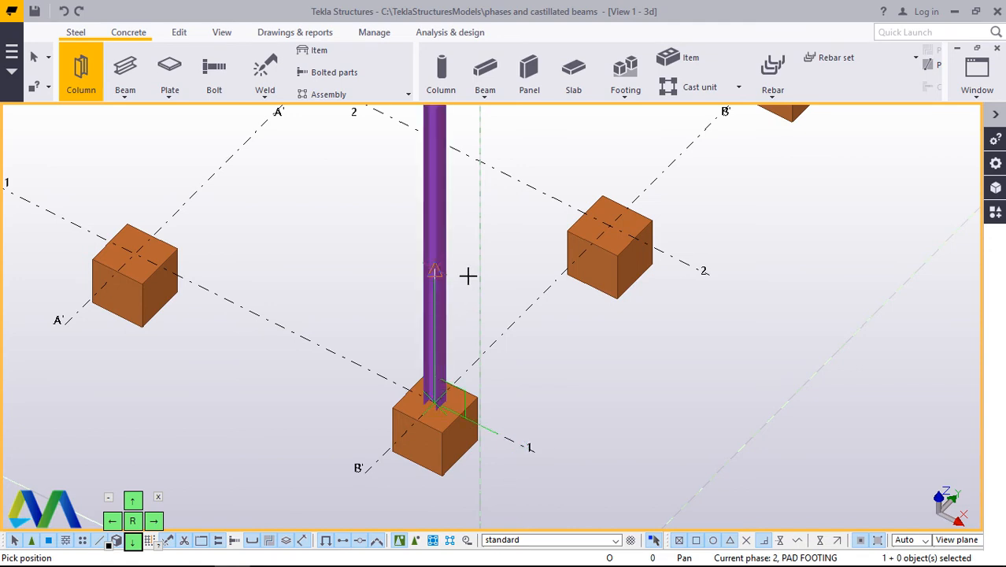
pyautogui.rightClick(487, 196)
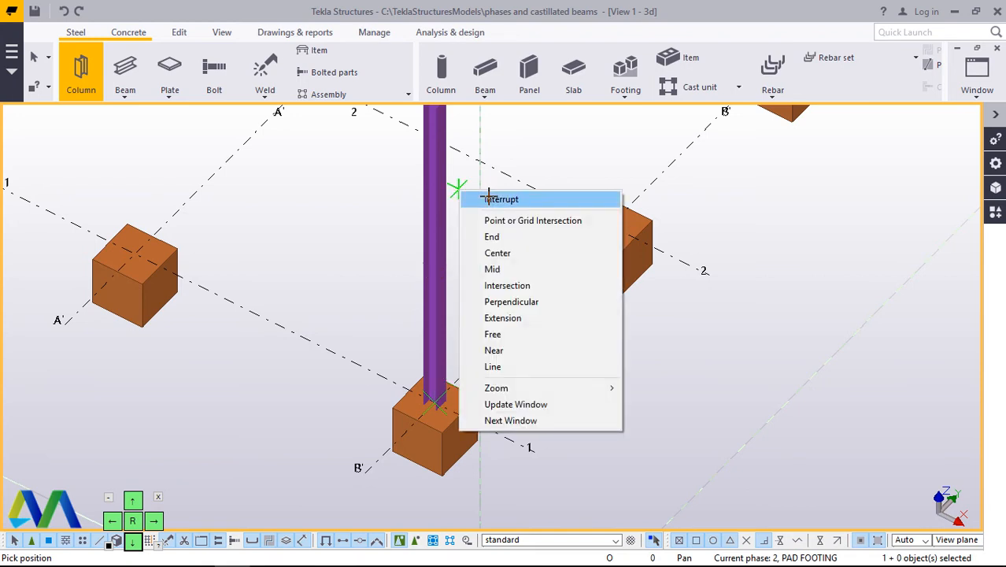
pyautogui.click(498, 200)
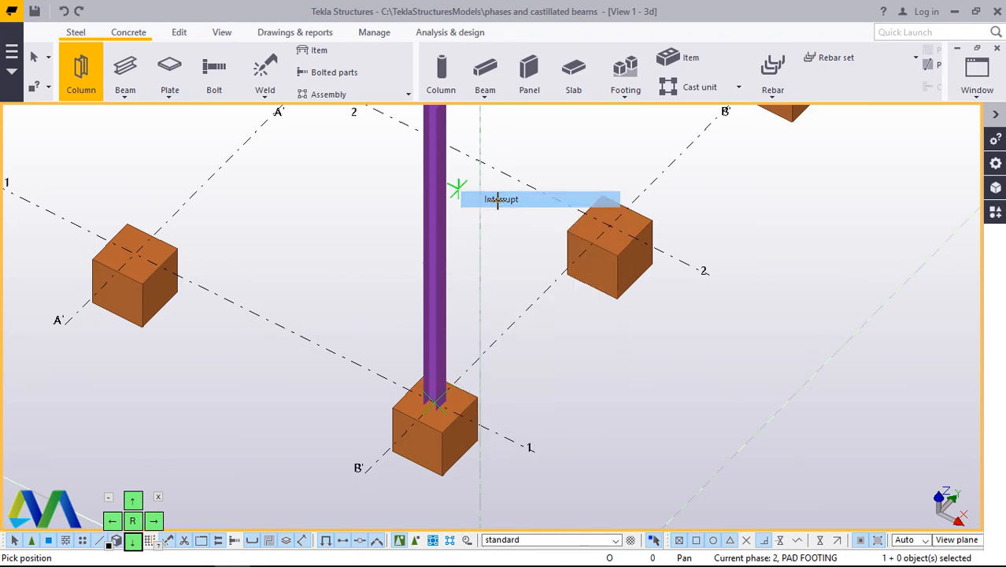
# Open the properties of the steel column at B'-1 and move the dialog clear of the column, keeping the column selected
pyautogui.scroll(2, 437, 406)
pyautogui.scroll(3, 438, 406)
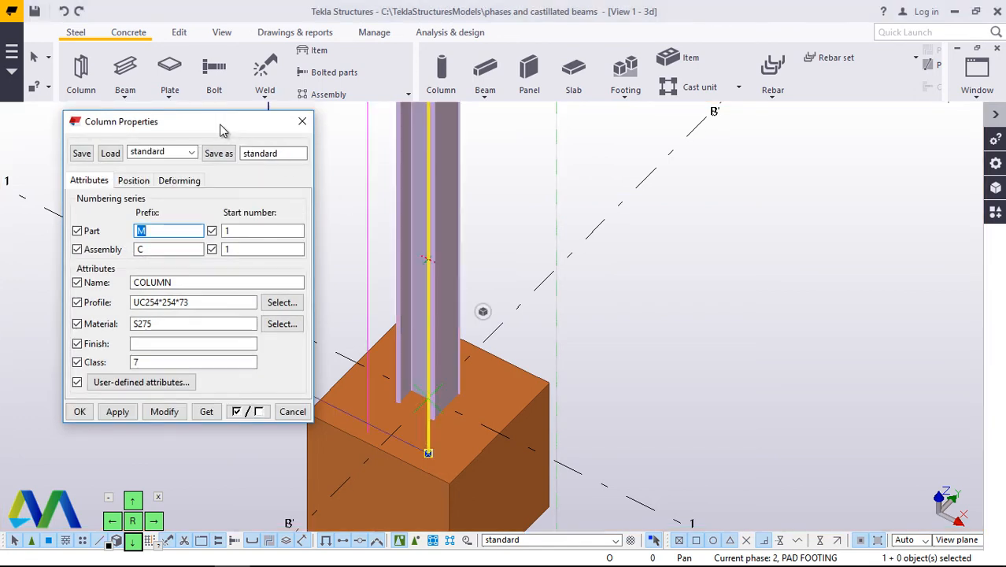
pyautogui.moveTo(221, 126); pyautogui.dragTo(739, 99)
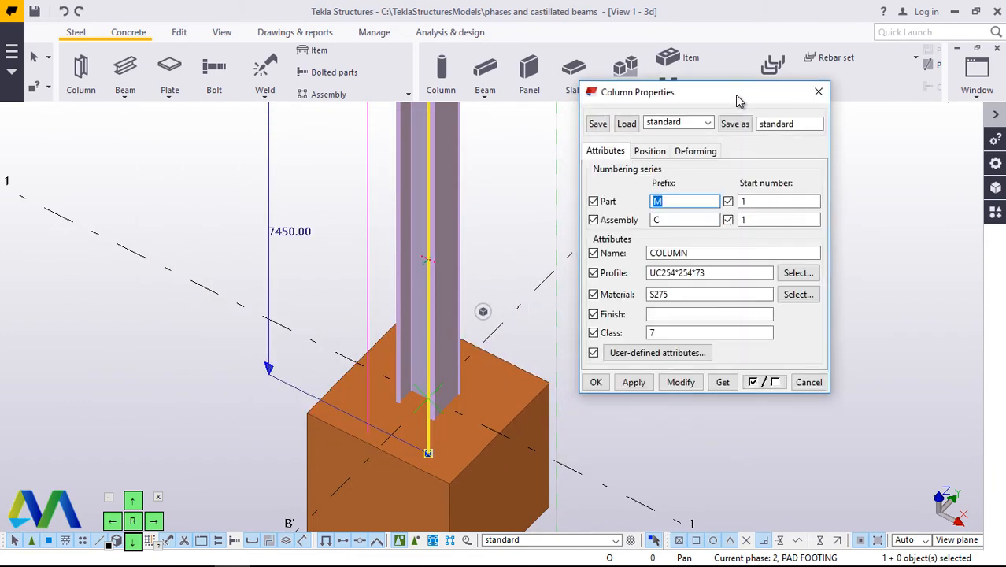
pyautogui.moveTo(732, 100)
pyautogui.mouseDown()
pyautogui.moveTo(727, 148)
pyautogui.moveTo(740, 105)
pyautogui.mouseUp()
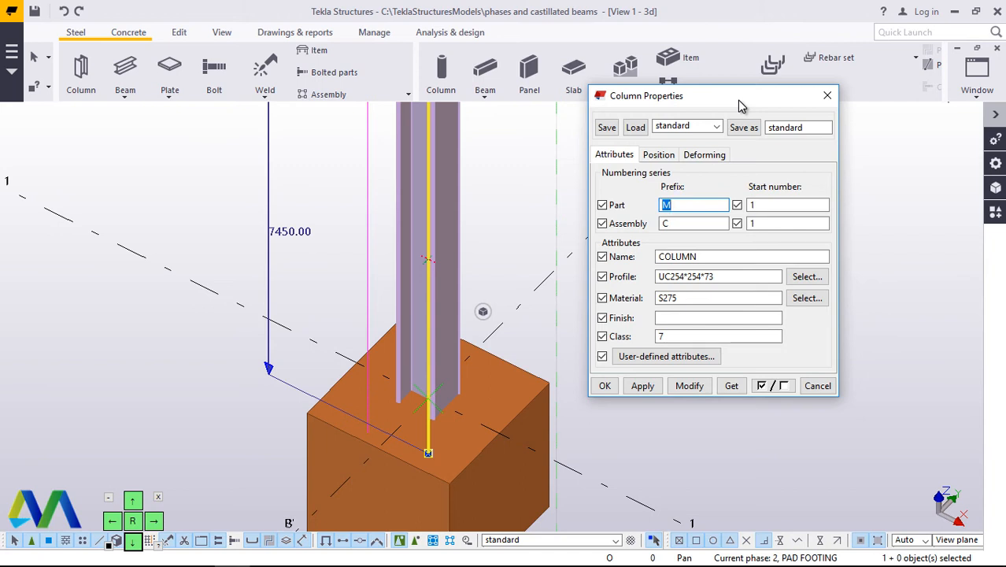
pyautogui.moveTo(738, 100); pyautogui.dragTo(755, 100)
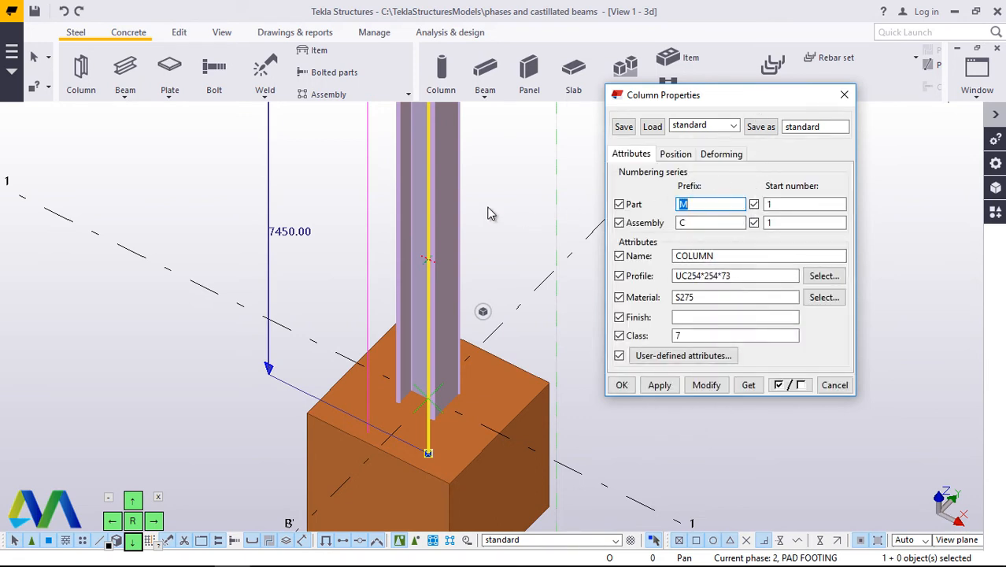
pyautogui.click(442, 187)
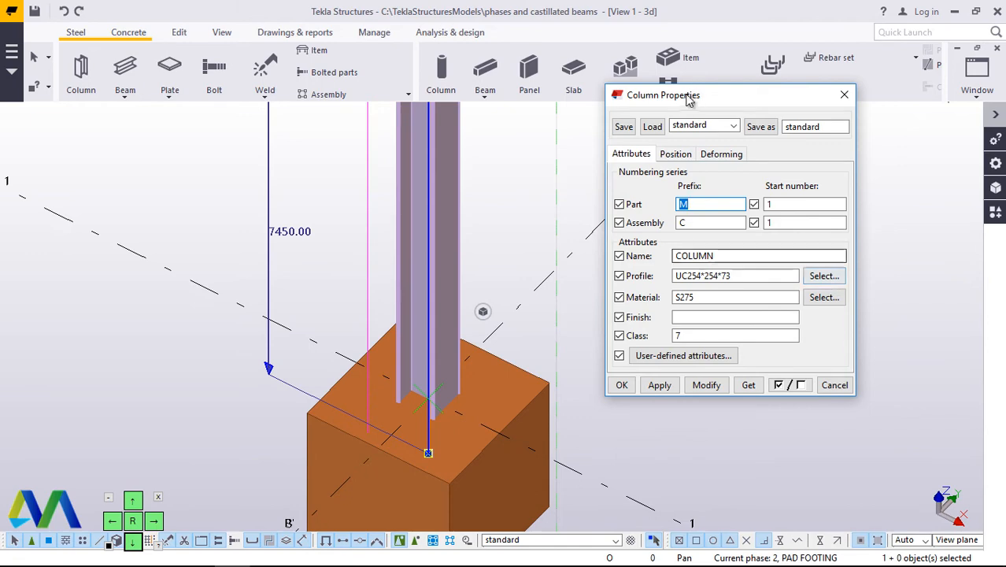
# Choose the UB457*191*98 profile from the 457's group of the UB's in the profile catalog for the column
pyautogui.click(823, 275)
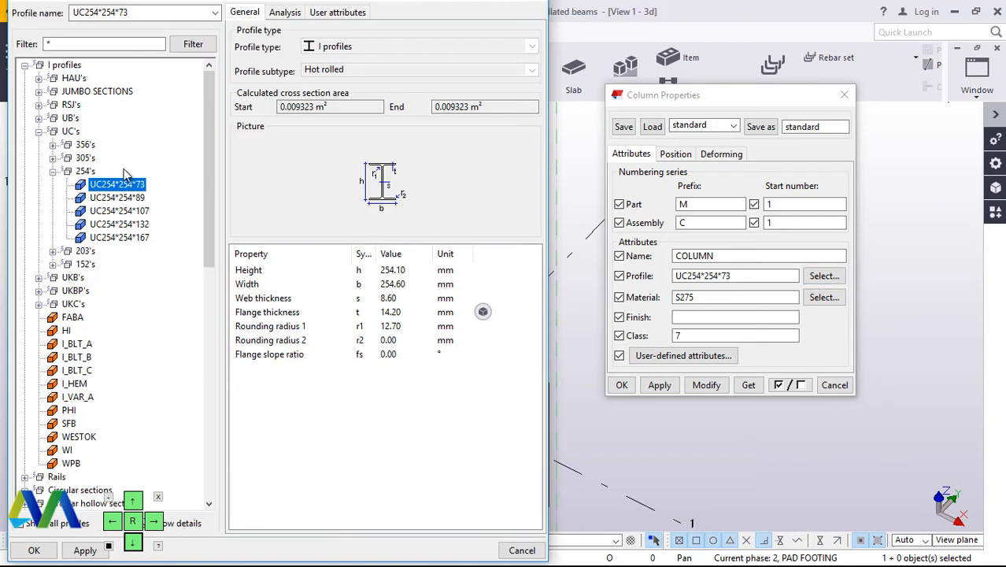
pyautogui.scroll(-1, 88, 331)
pyautogui.scroll(-1, 88, 331)
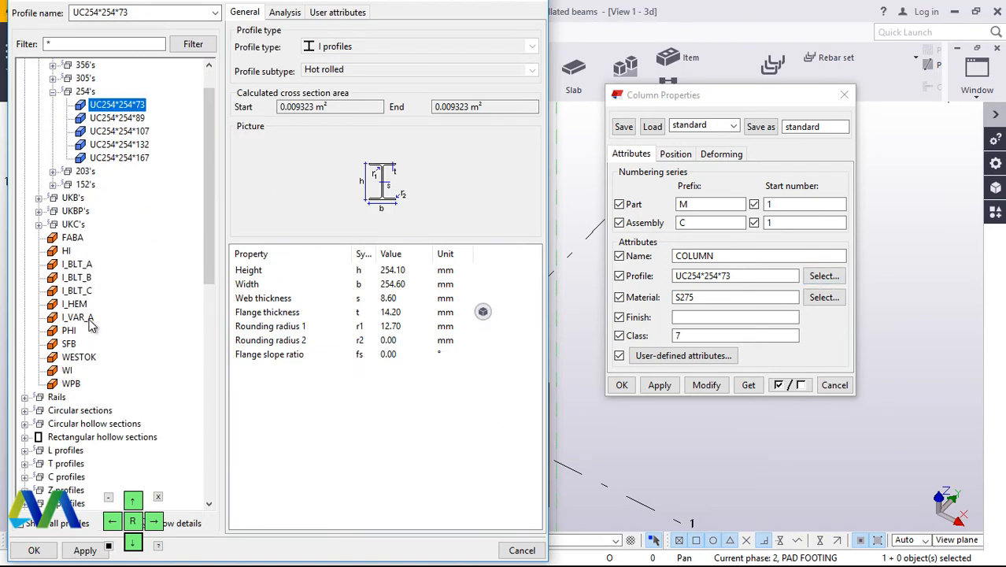
pyautogui.scroll(2, 101, 329)
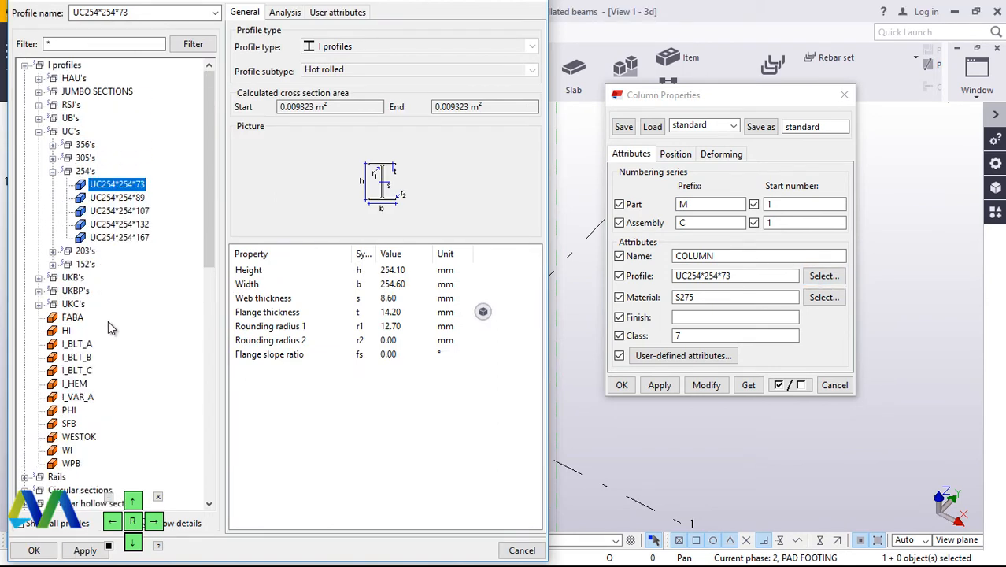
pyautogui.click(52, 131)
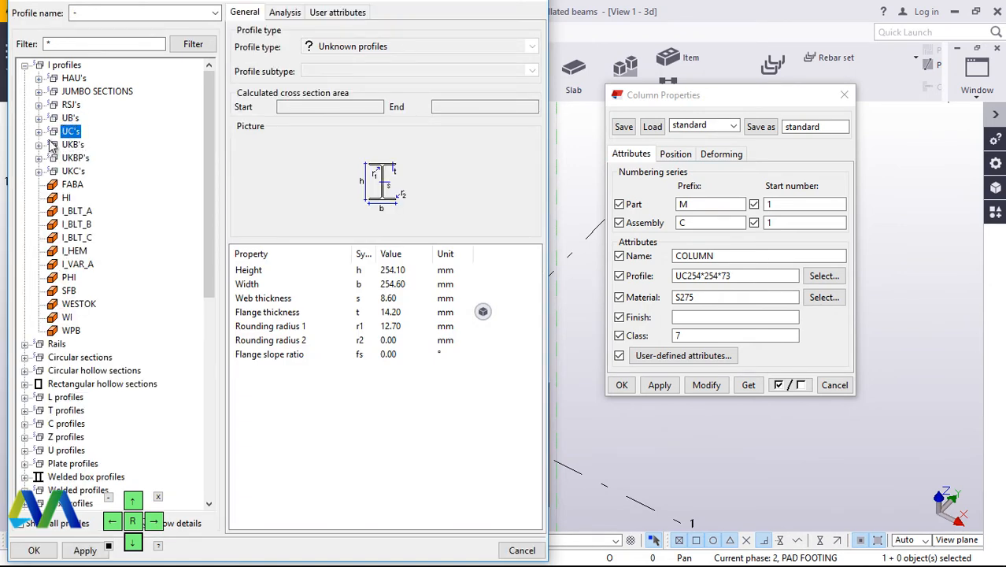
pyautogui.click(40, 133)
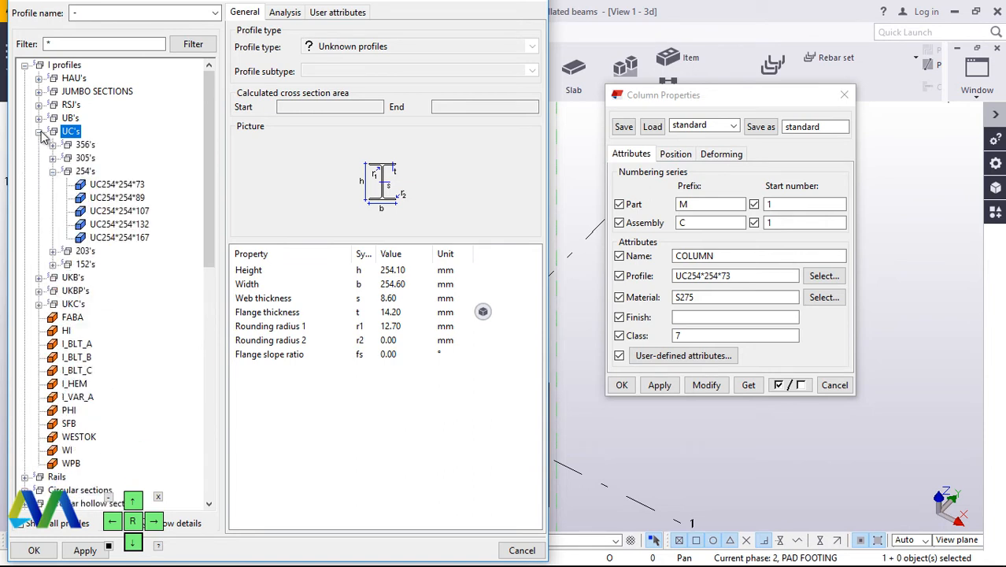
pyautogui.click(39, 132)
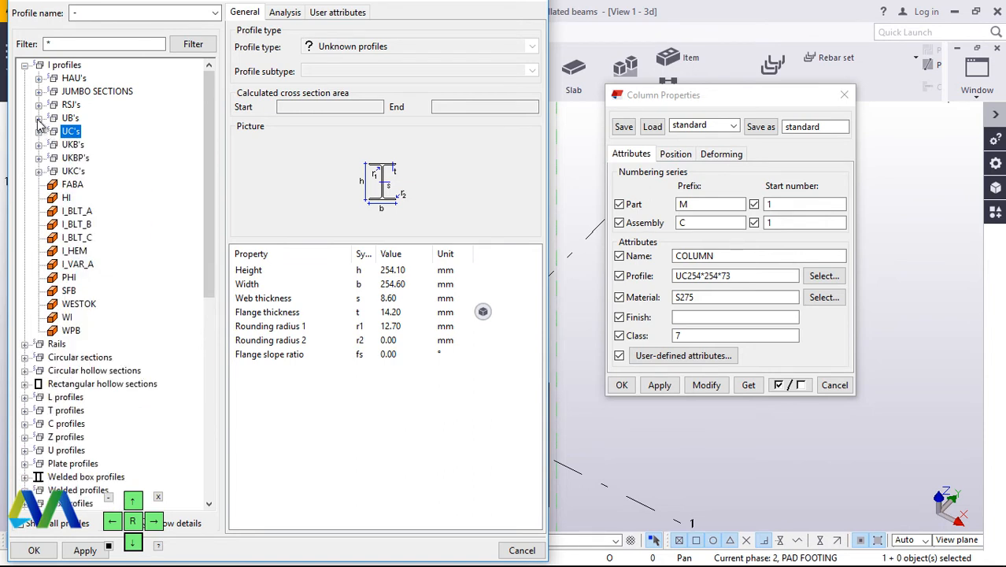
pyautogui.click(39, 118)
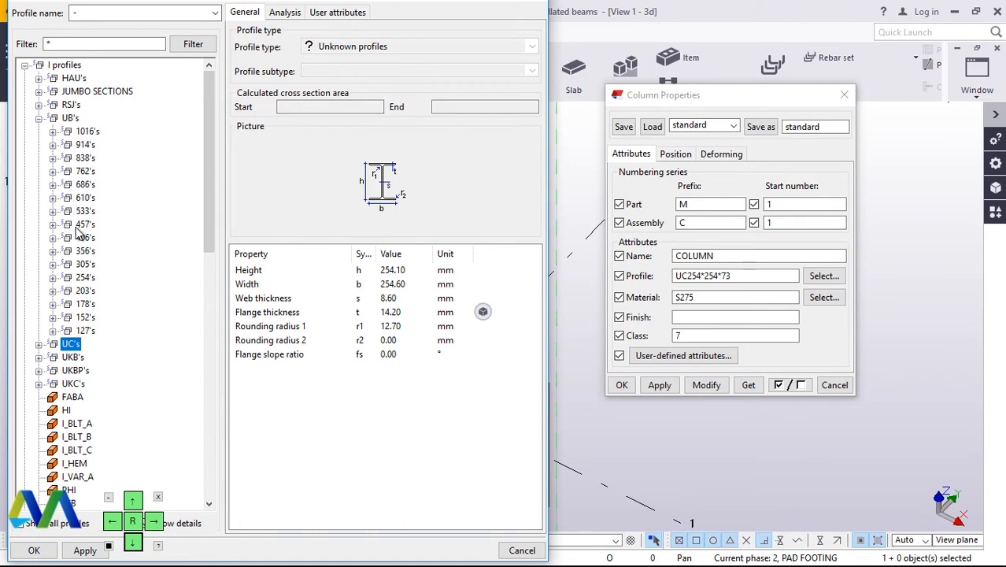
pyautogui.click(53, 224)
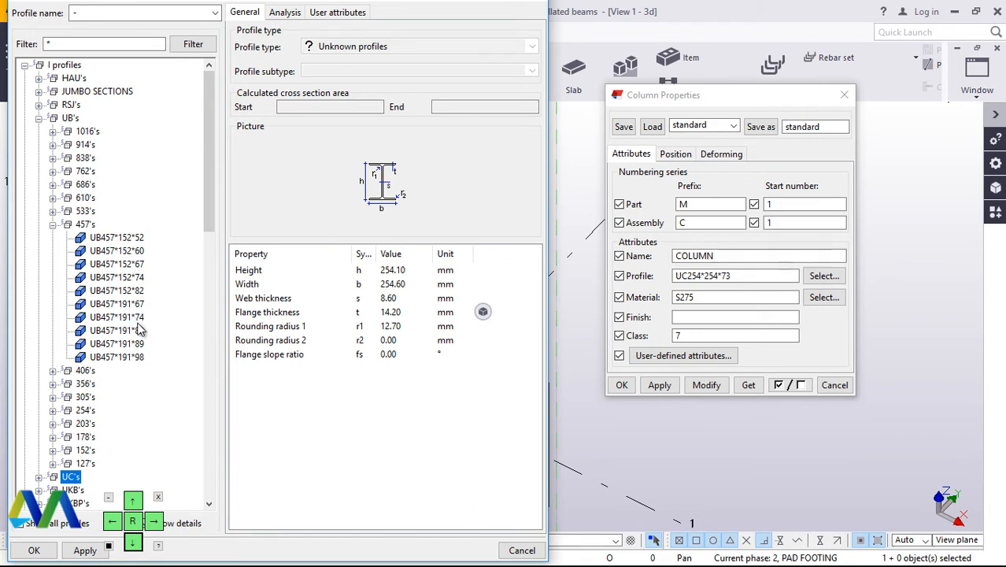
pyautogui.click(132, 358)
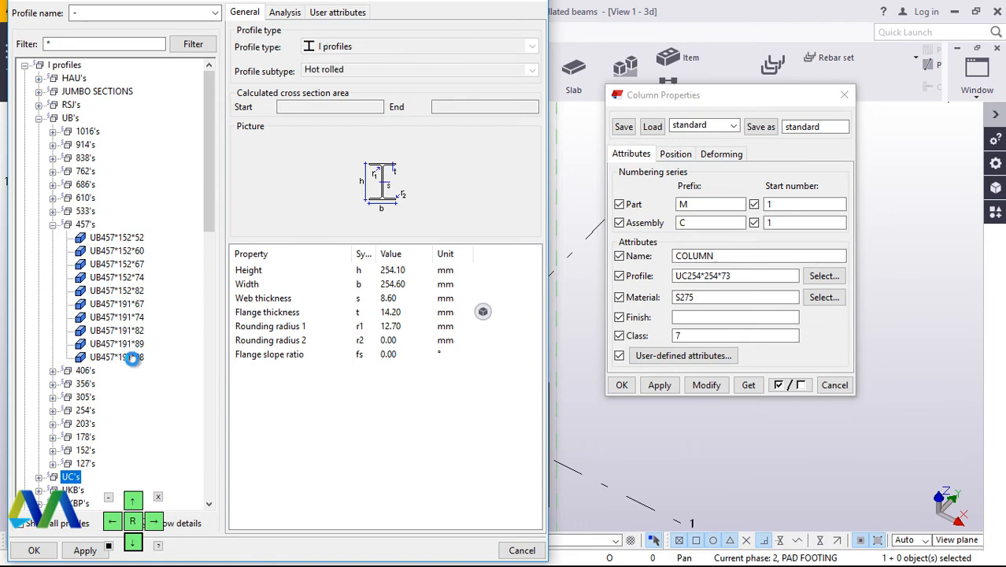
pyautogui.click(85, 551)
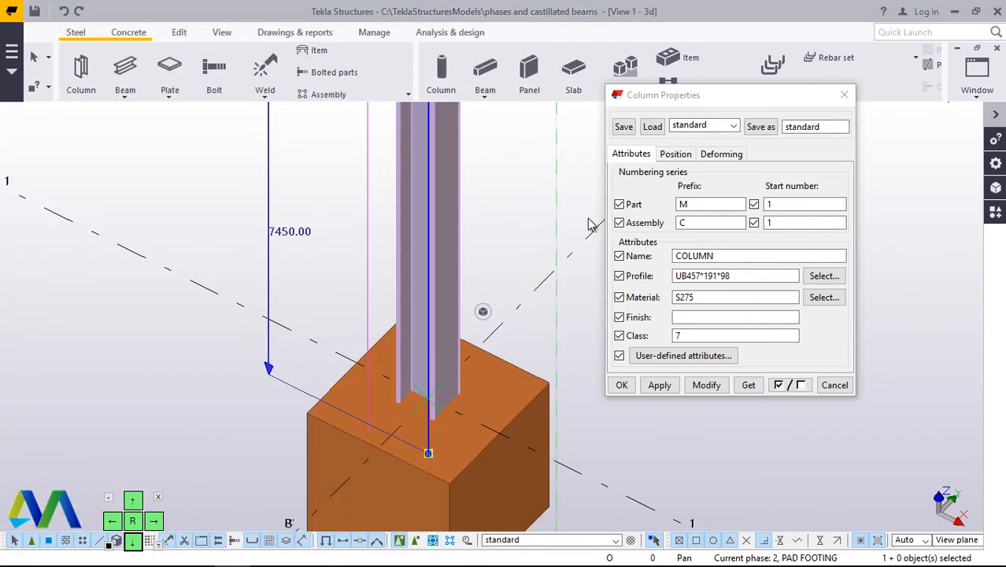
# Modify the column at B'-1 with the chosen profile and apply the column properties
pyautogui.click(707, 388)
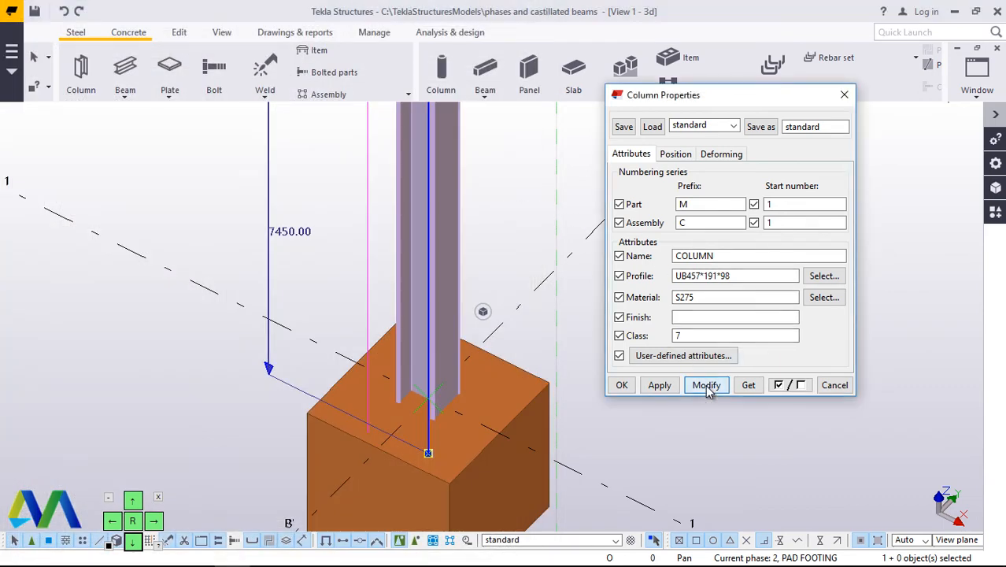
pyautogui.click(660, 388)
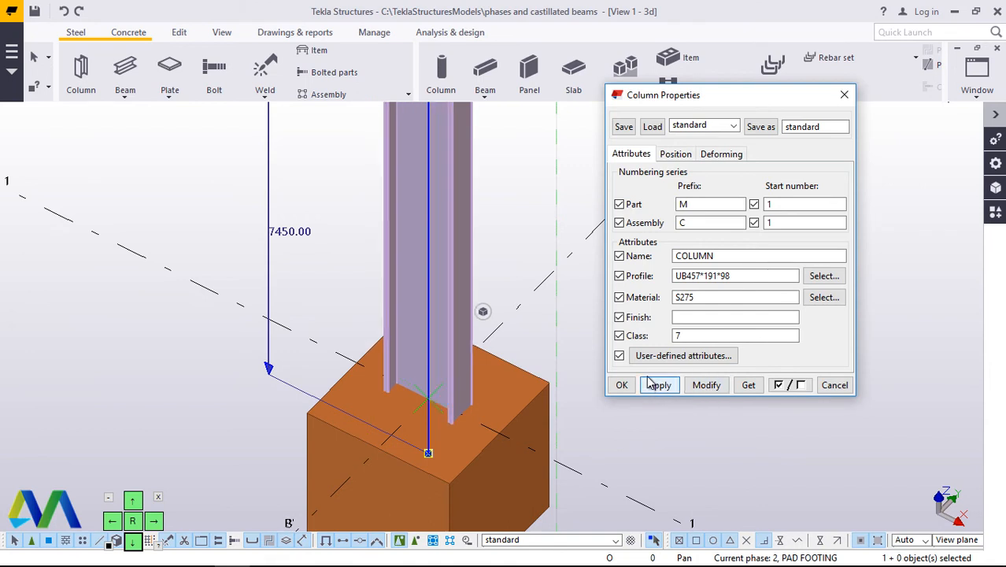
pyautogui.click(477, 402)
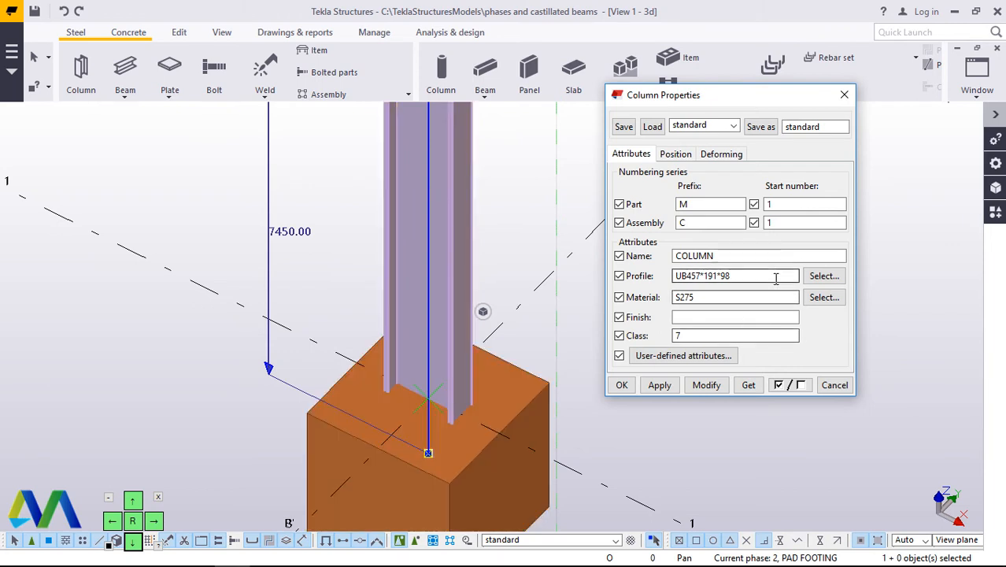
# Set the column's rotation to Back, modify it, close the column properties and deselect the column
pyautogui.click(677, 156)
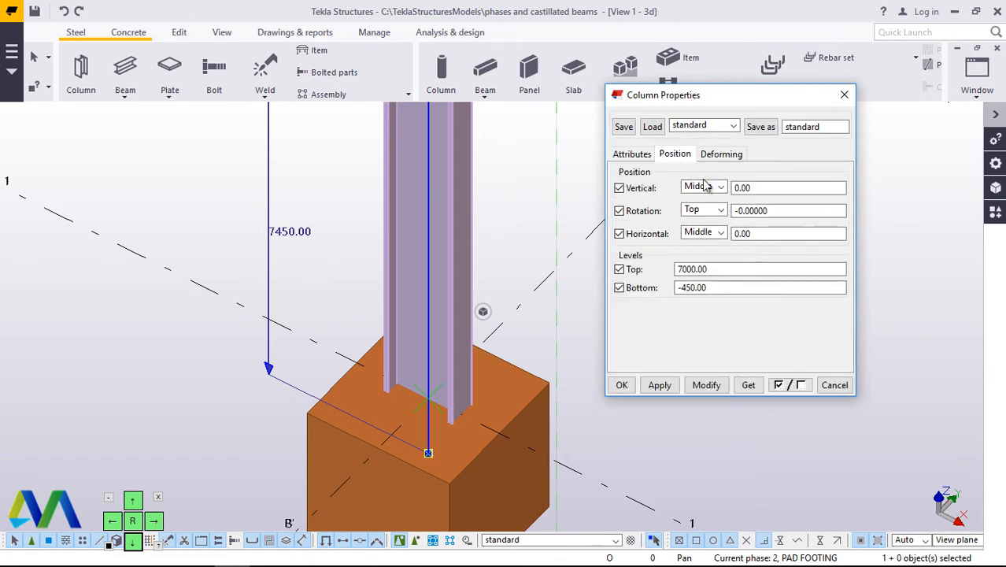
pyautogui.click(720, 211)
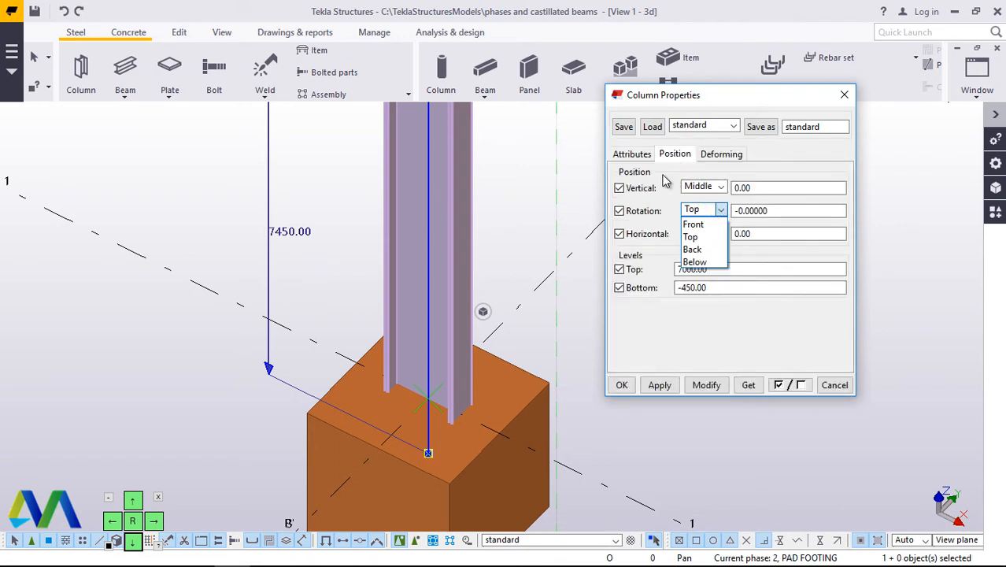
pyautogui.click(712, 250)
pyautogui.click(705, 385)
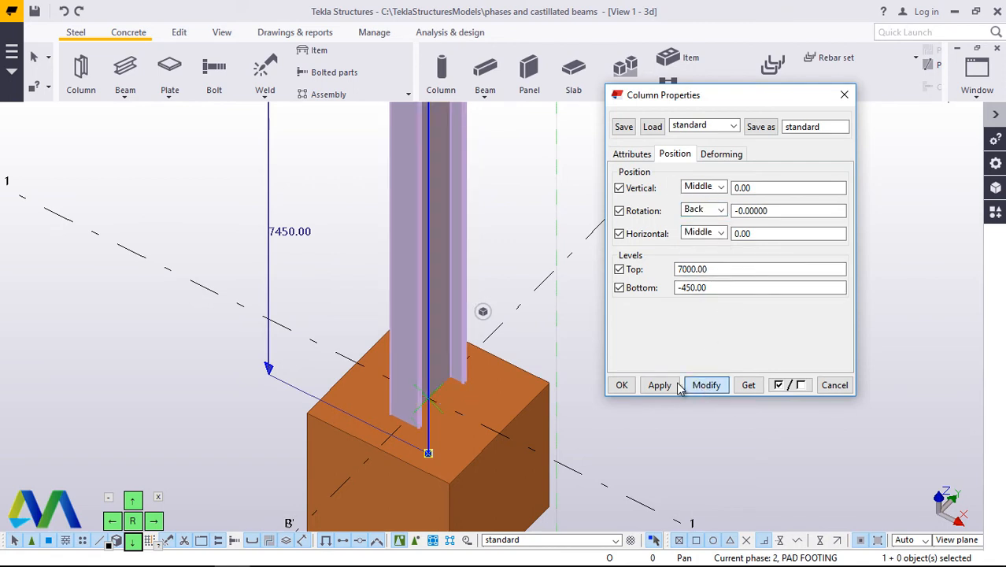
pyautogui.click(622, 385)
pyautogui.click(683, 319)
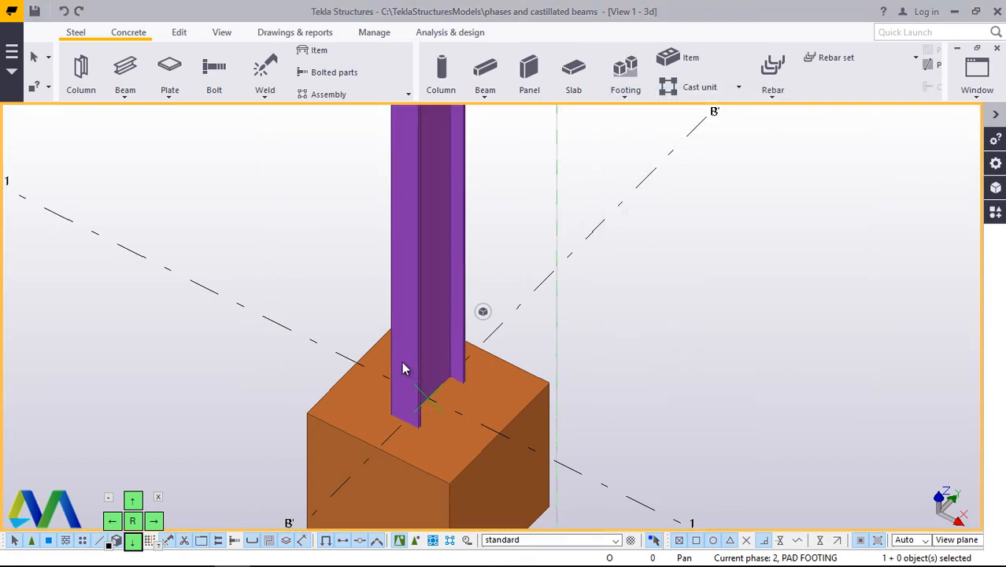
# Inspect the column's orientation and its base on the pad footing at grid intersection B'-1
pyautogui.press('End')
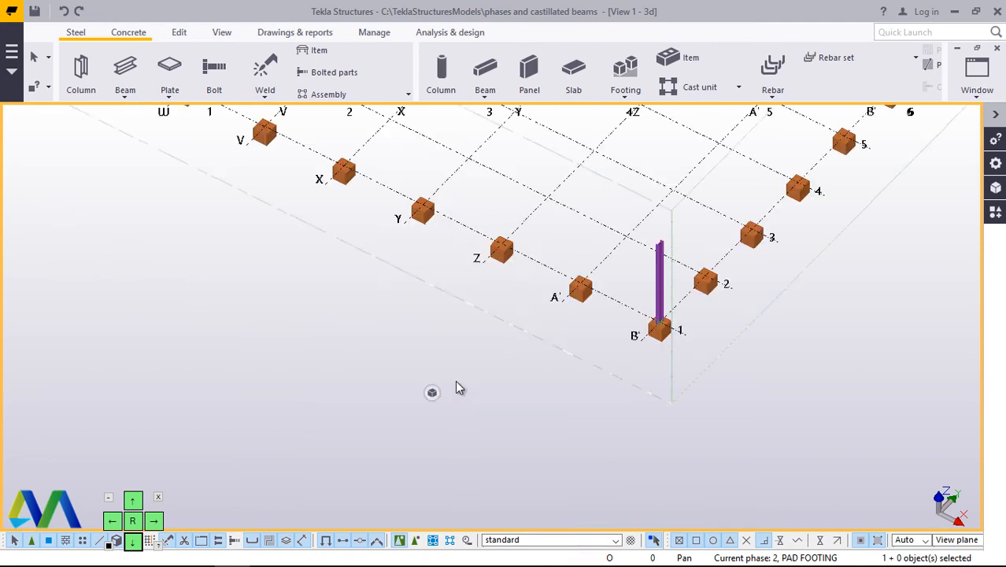
pyautogui.scroll(10, 583, 352)
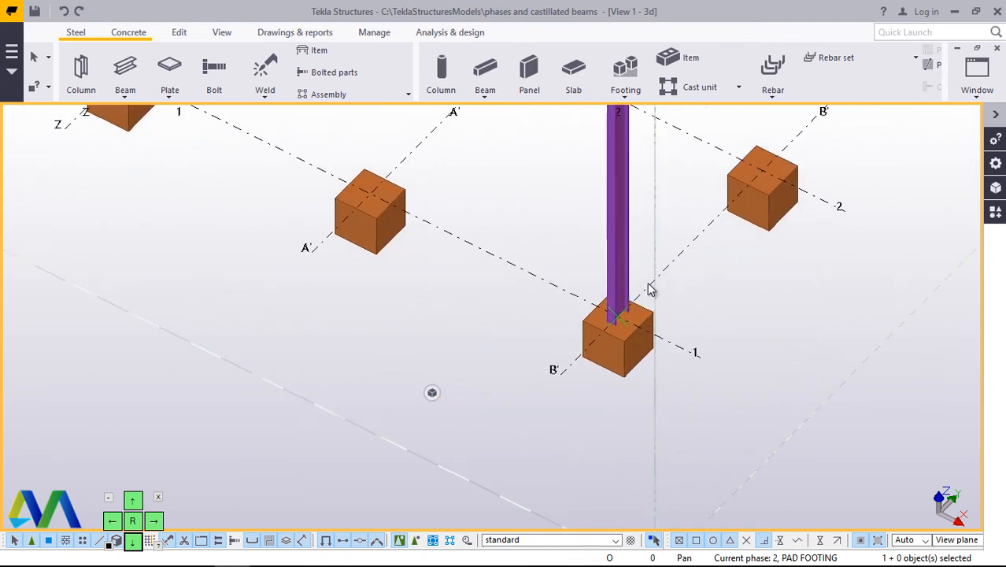
pyautogui.scroll(8, 643, 284)
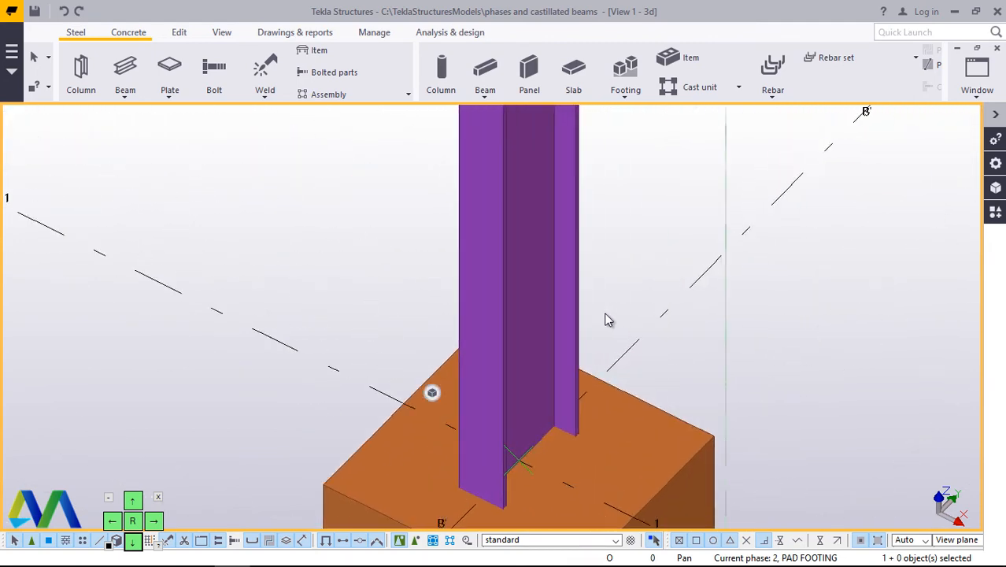
pyautogui.click(526, 324)
pyautogui.scroll(-10, 526, 319)
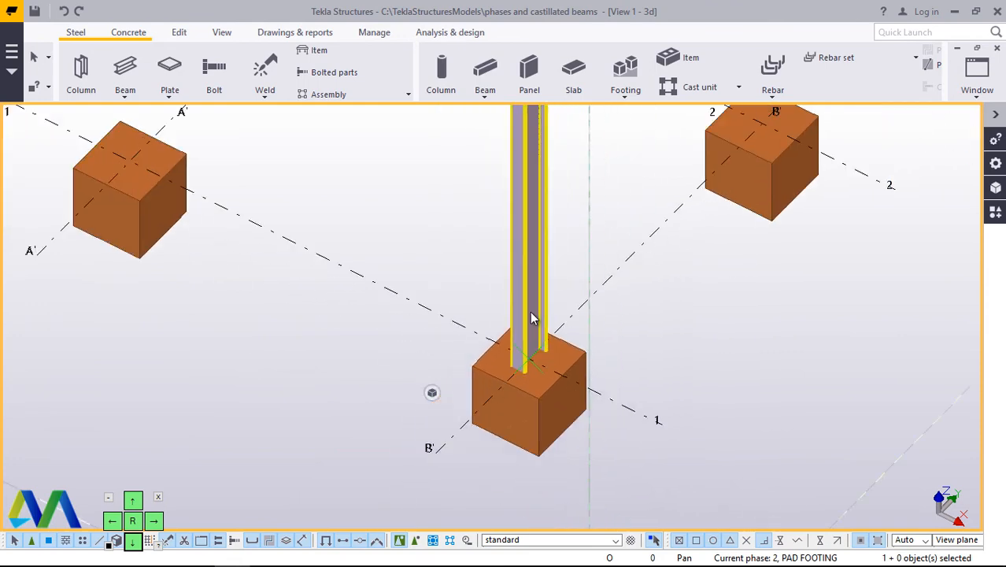
pyautogui.scroll(5, 550, 322)
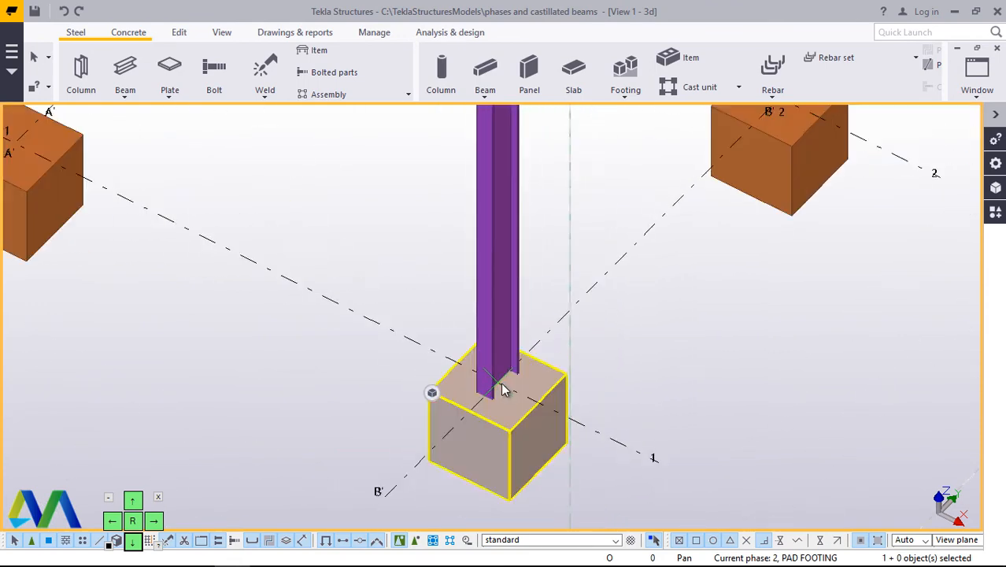
pyautogui.scroll(3, 534, 338)
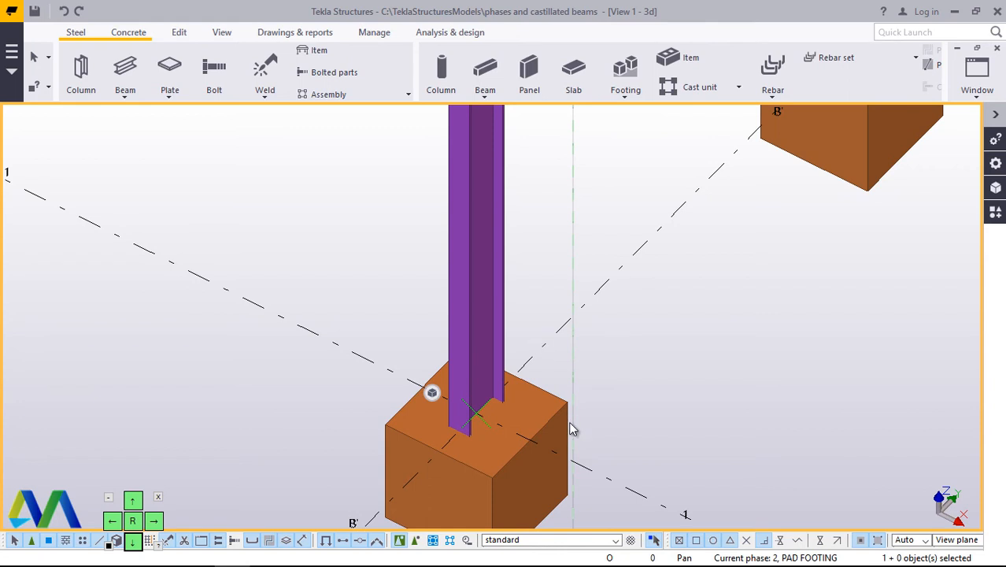
pyautogui.scroll(-4, 449, 402)
pyautogui.scroll(4, 506, 430)
pyautogui.scroll(3, 504, 423)
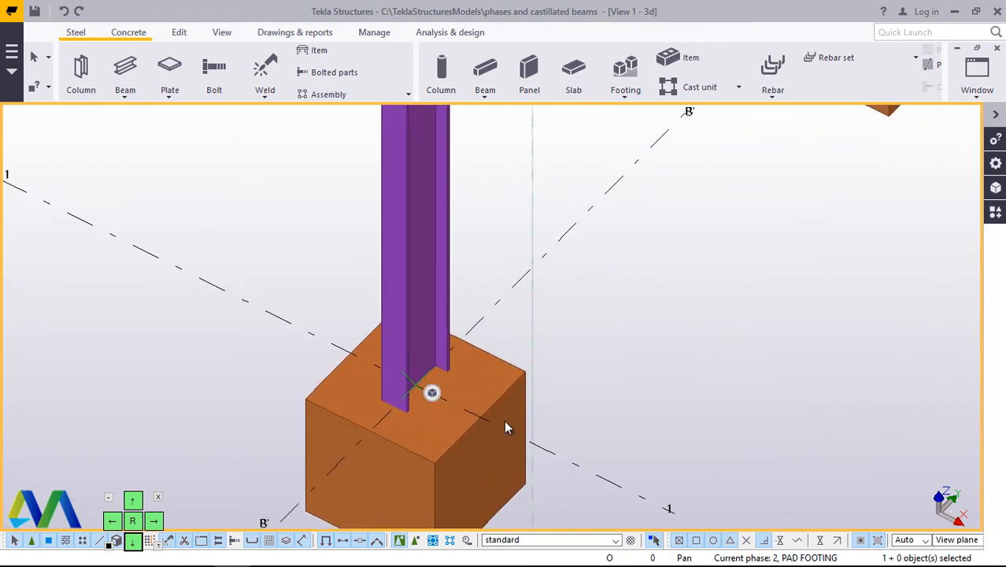
# Switch to the Grid A view and examine the pad footings along grid lines 1 to 8
pyautogui.click(978, 96)
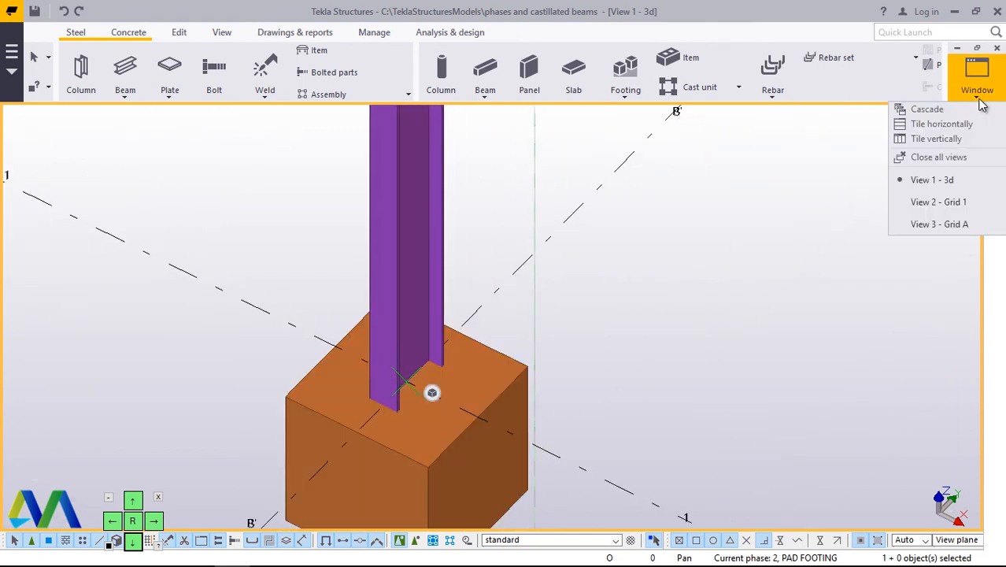
pyautogui.click(941, 227)
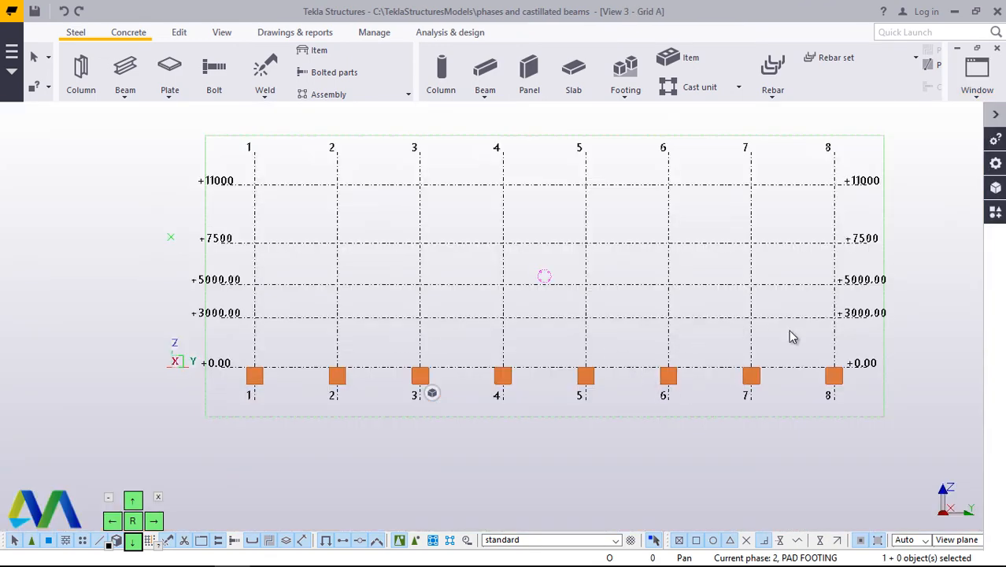
pyautogui.scroll(3, 790, 330)
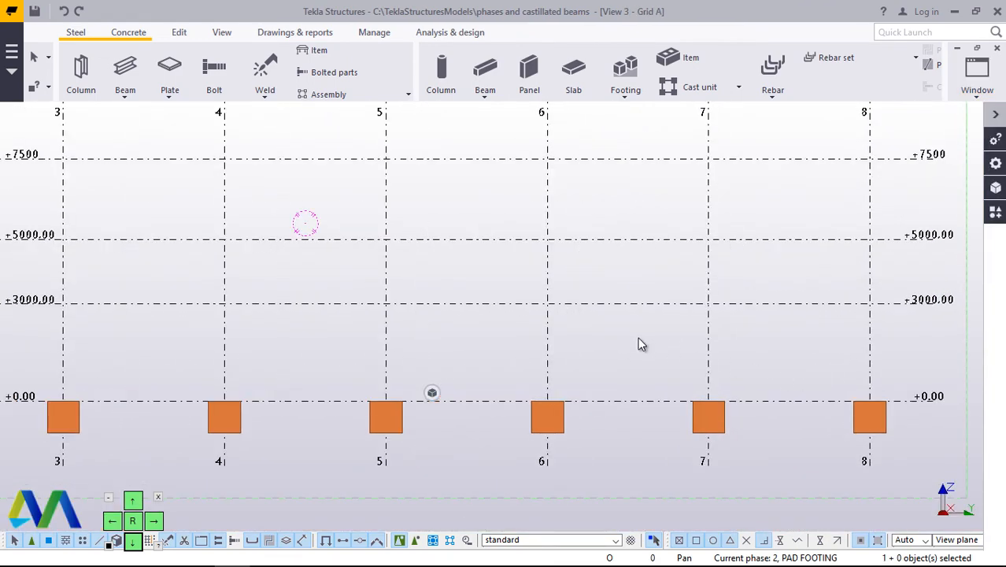
pyautogui.scroll(-3, 647, 339)
pyautogui.scroll(4, 220, 378)
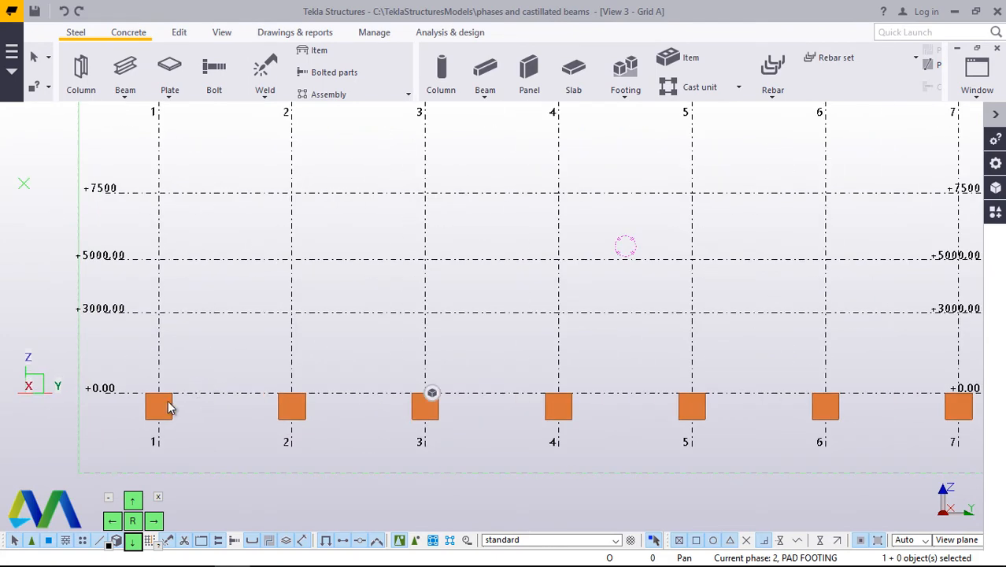
pyautogui.scroll(-1, 164, 403)
pyautogui.scroll(-1, 171, 394)
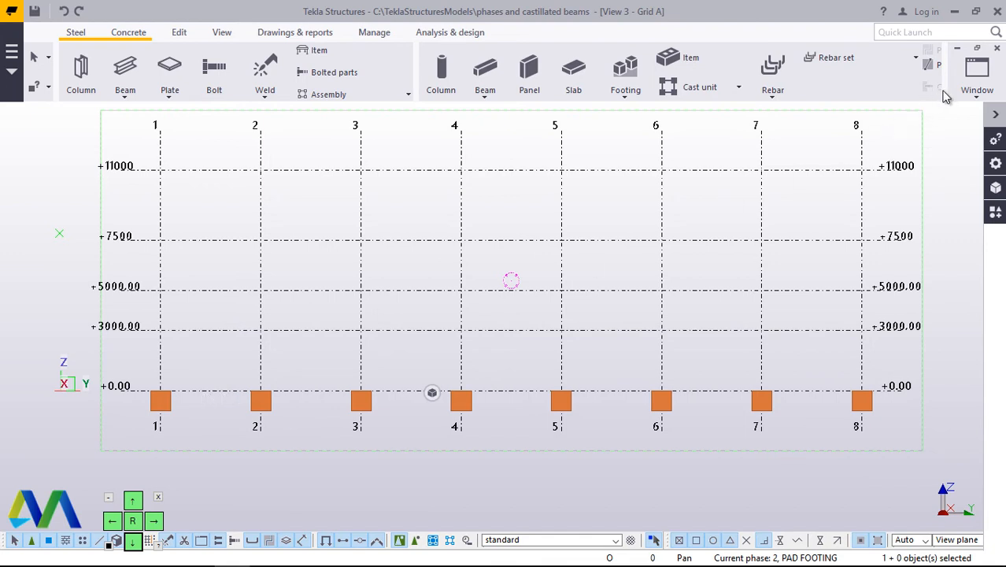
# Return to the 3d view and examine the column at grid intersection B'-1 with its neighbouring footings
pyautogui.click(979, 98)
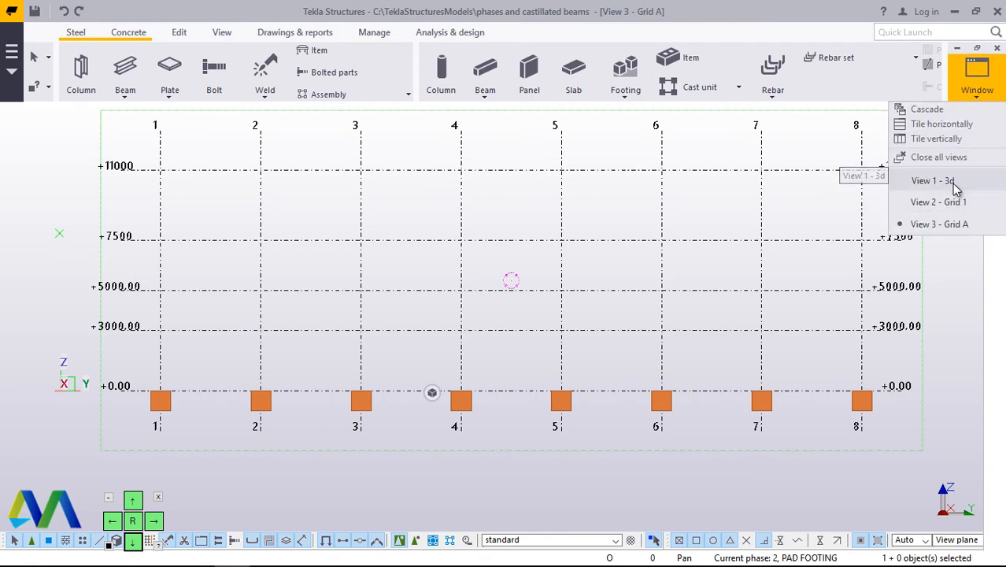
pyautogui.click(955, 181)
pyautogui.scroll(-8, 561, 338)
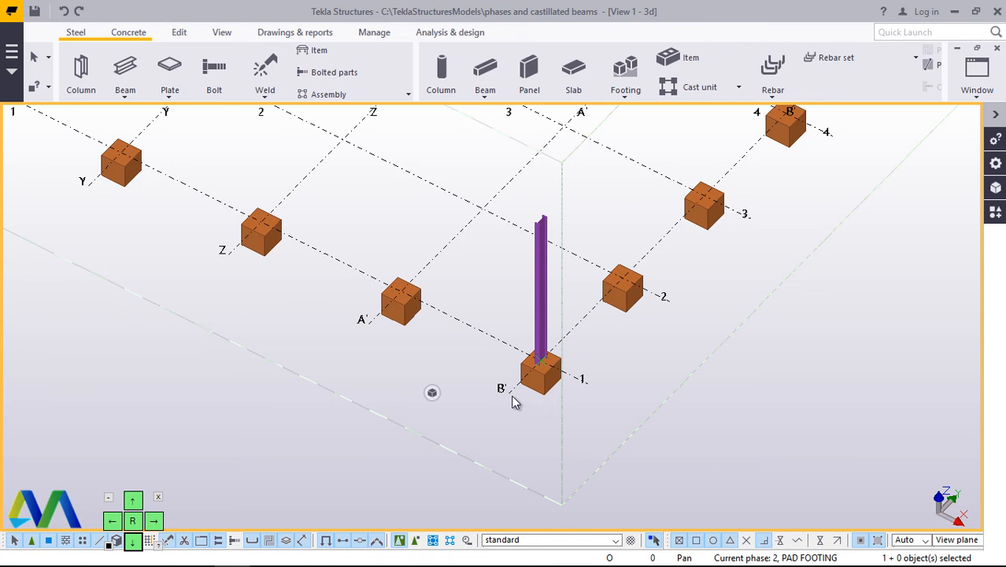
pyautogui.scroll(2, 511, 402)
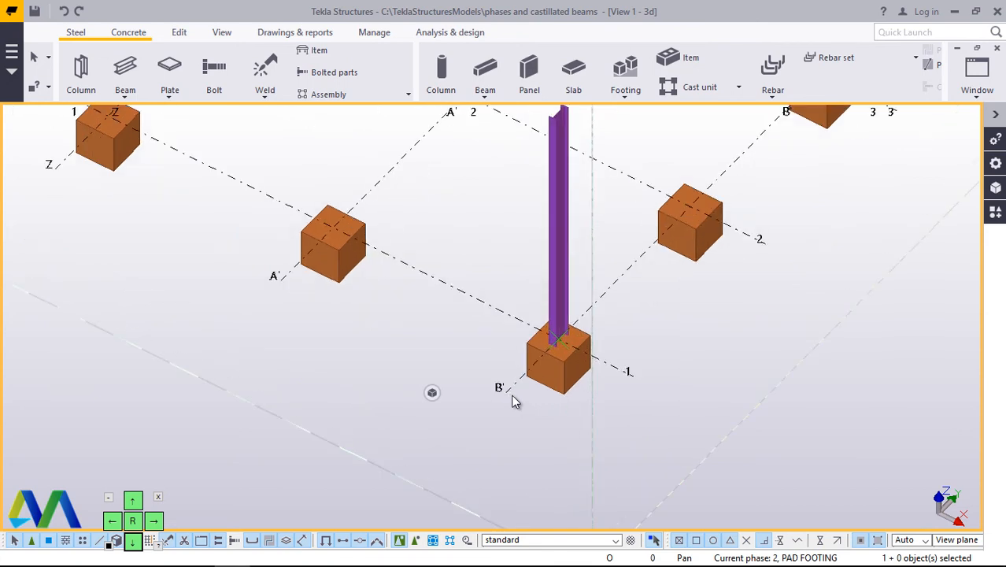
# Make the Grid B' view visible from the list of named views and close the list
pyautogui.click(558, 364)
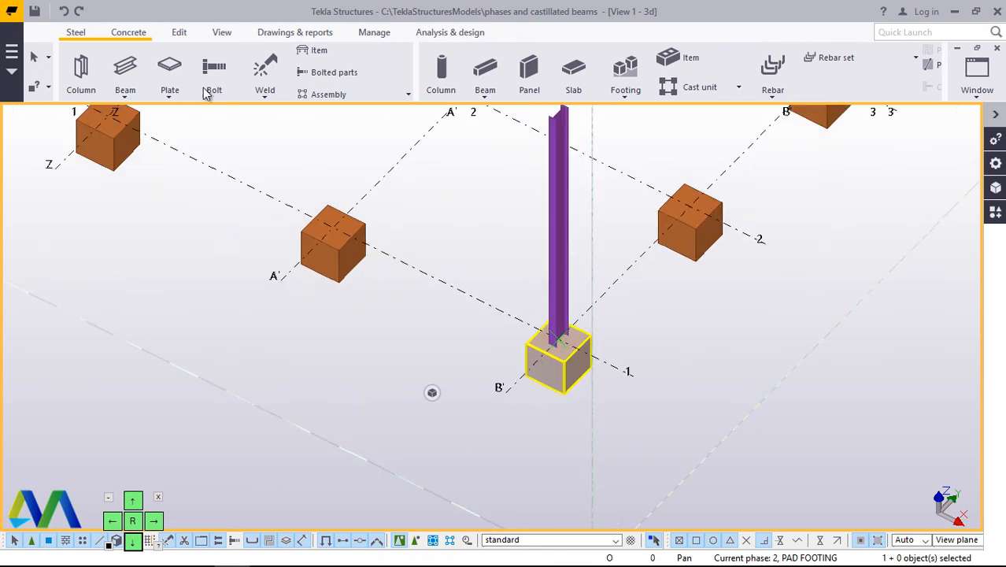
pyautogui.click(223, 36)
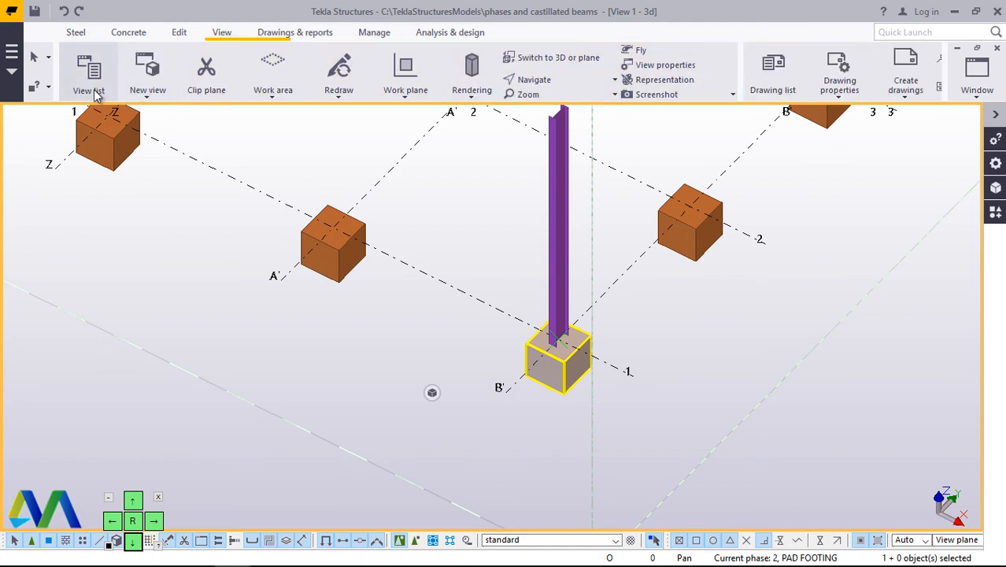
pyautogui.click(94, 91)
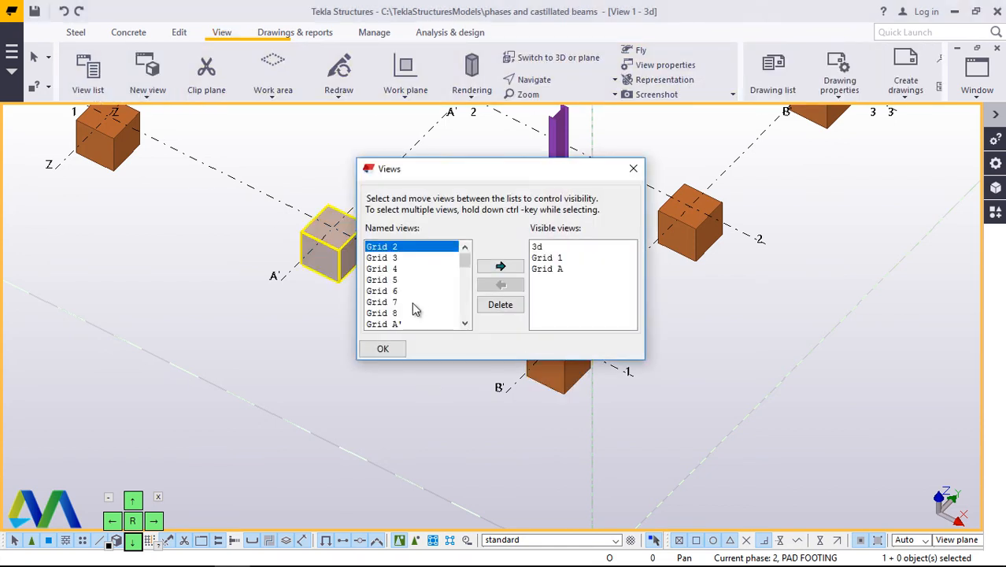
pyautogui.scroll(-1, 415, 309)
pyautogui.click(393, 314)
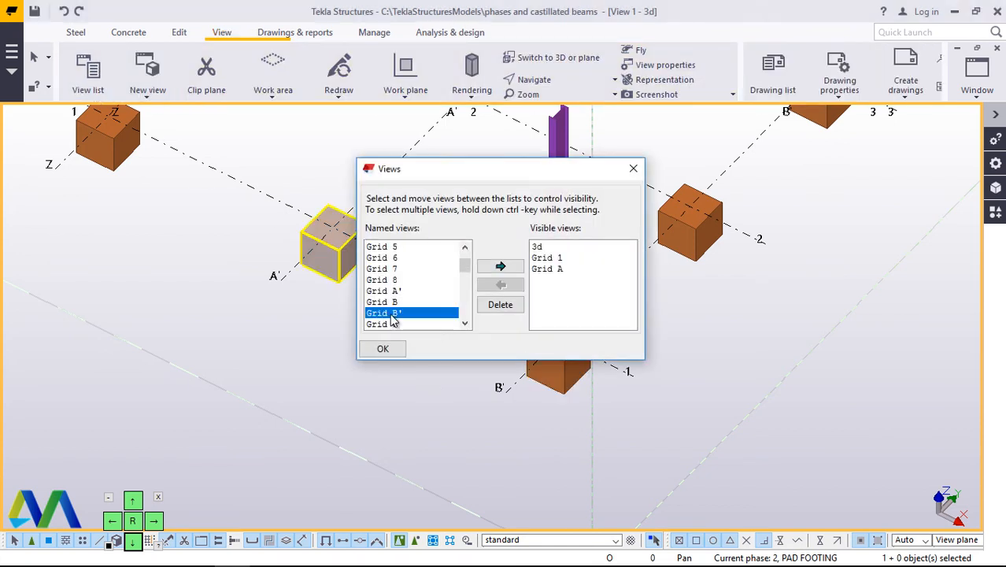
pyautogui.click(507, 266)
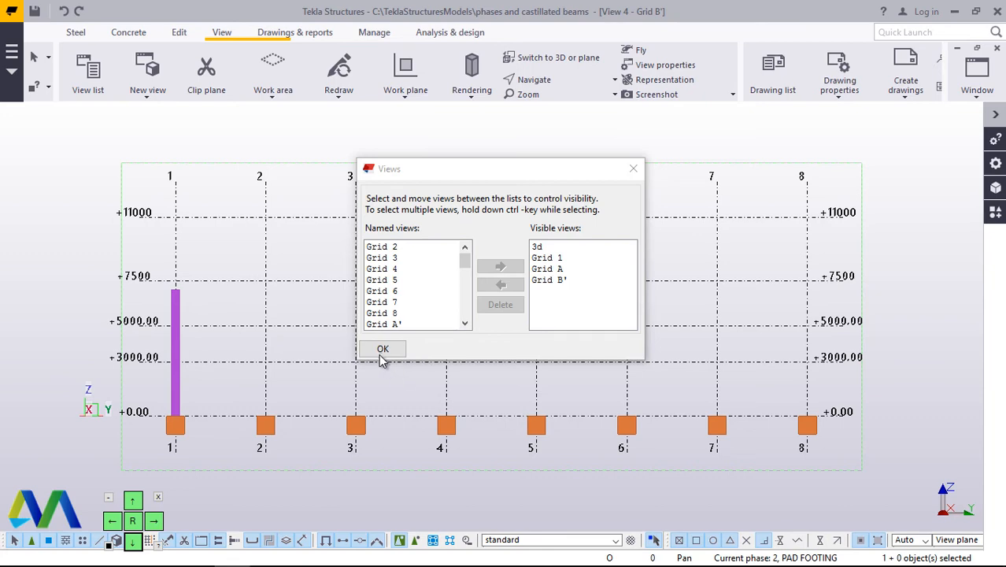
pyautogui.click(385, 348)
# Examine the top and base of the column on grid line 1 against the grid levels and its pad footing
pyautogui.scroll(4, 176, 424)
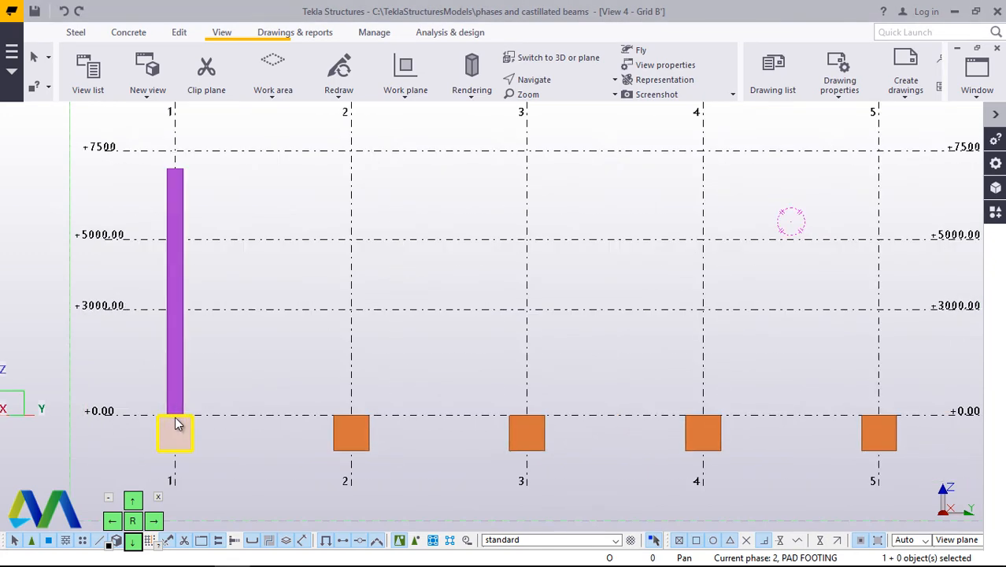
pyautogui.scroll(2, 163, 189)
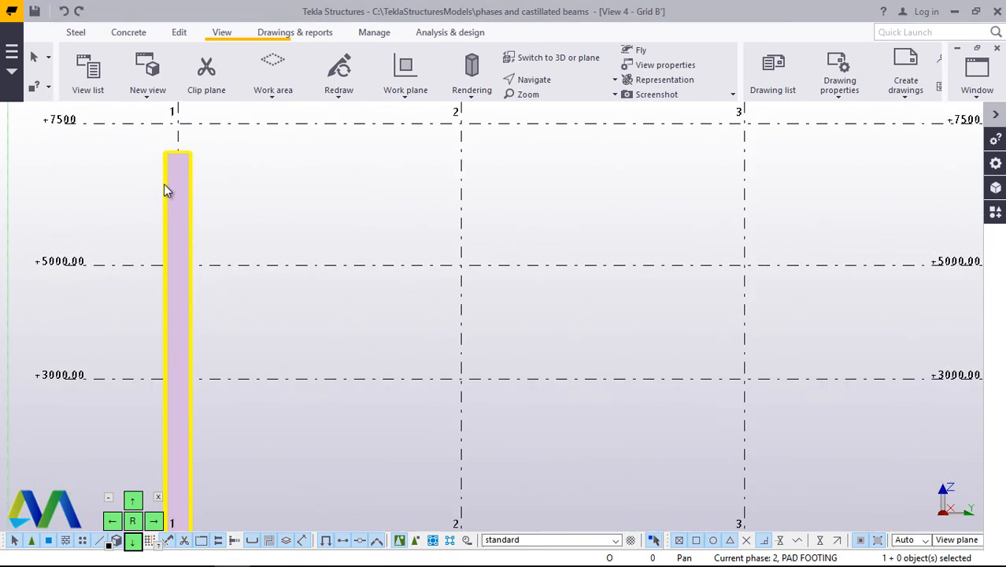
pyautogui.scroll(-2, 196, 153)
pyautogui.scroll(3, 191, 179)
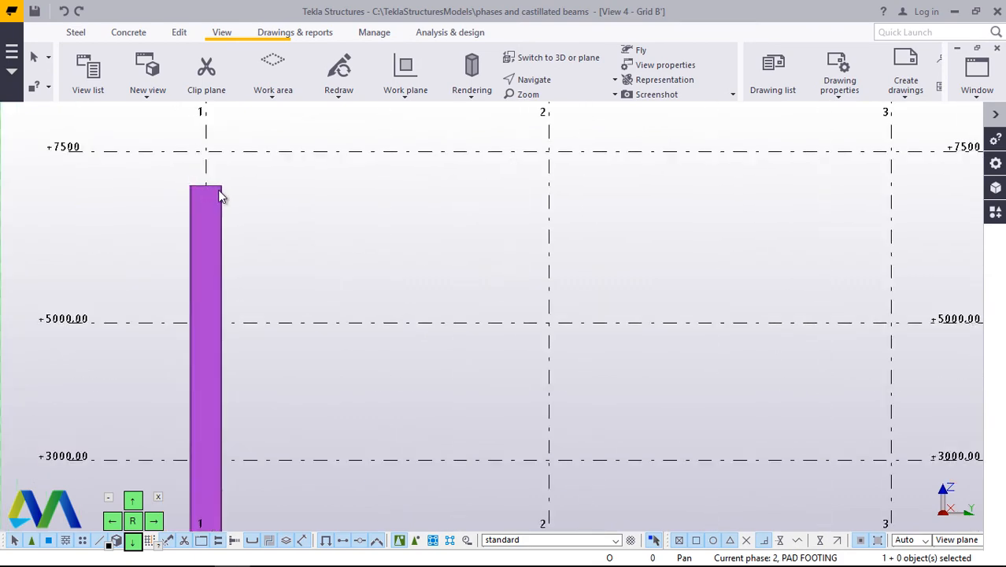
pyautogui.scroll(-3, 261, 193)
pyautogui.scroll(2, 244, 426)
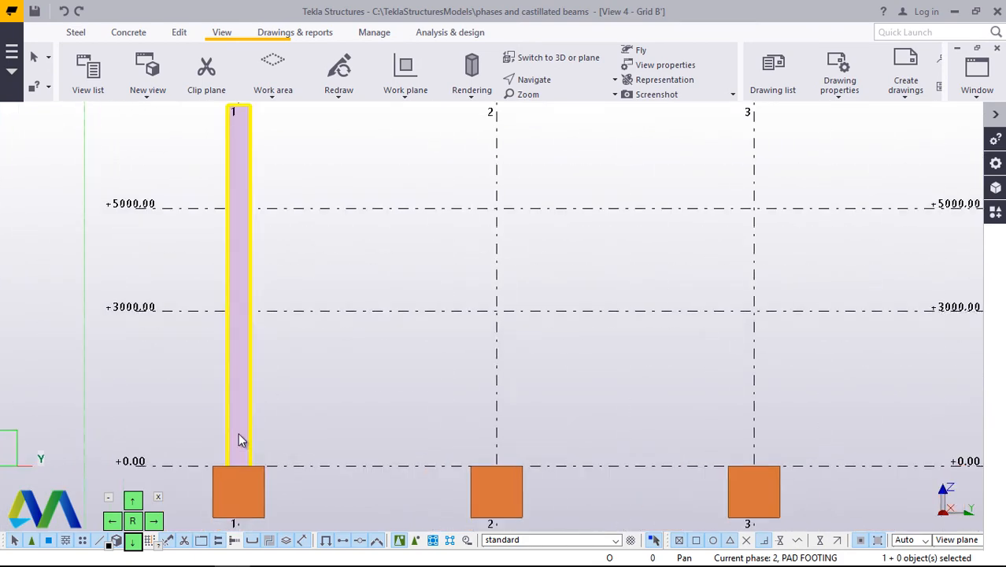
pyautogui.scroll(-3, 268, 303)
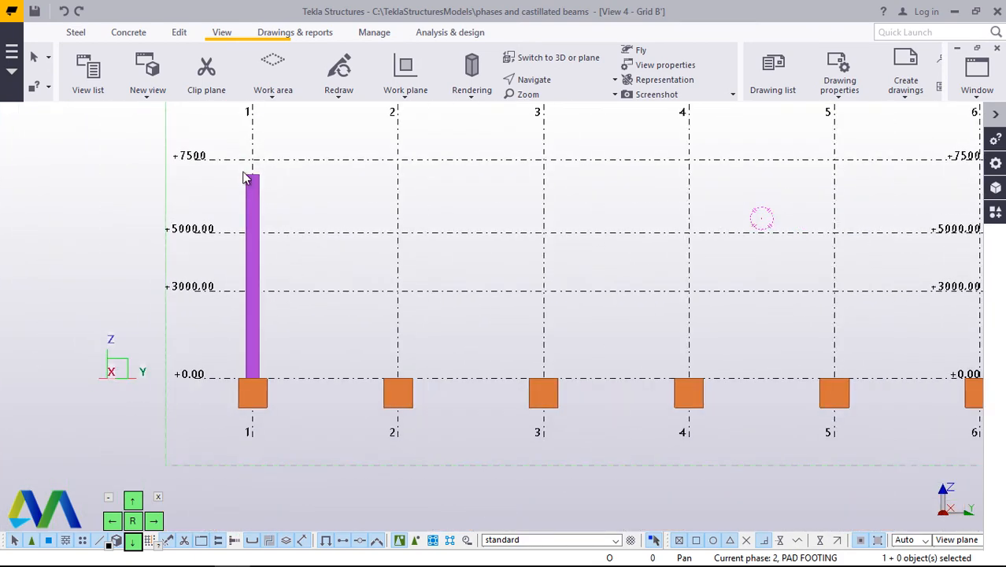
# Set the bottom level of the column on grid line 1 to 0.00 and modify it
pyautogui.scroll(3, 246, 178)
pyautogui.doubleClick(280, 207)
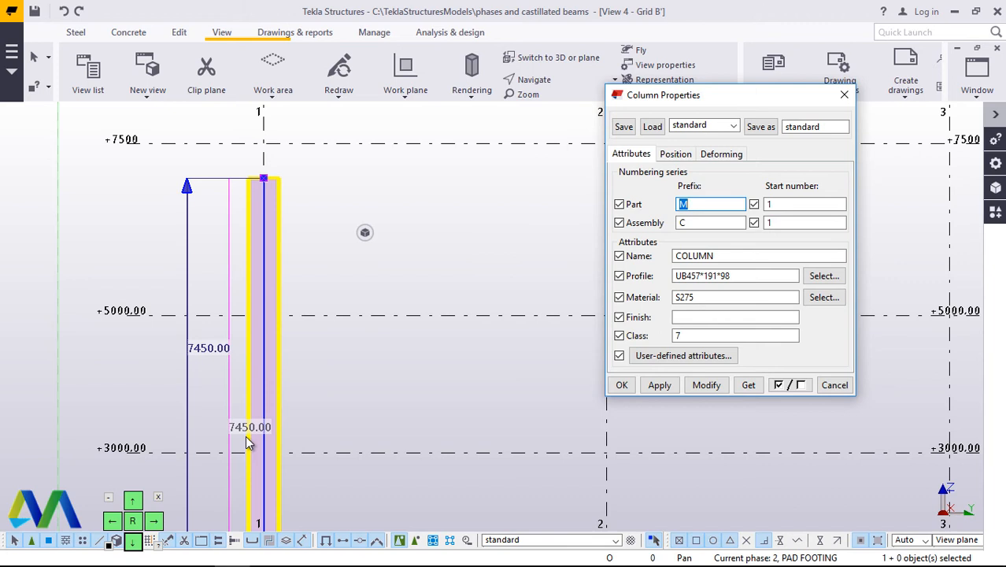
pyautogui.click(677, 154)
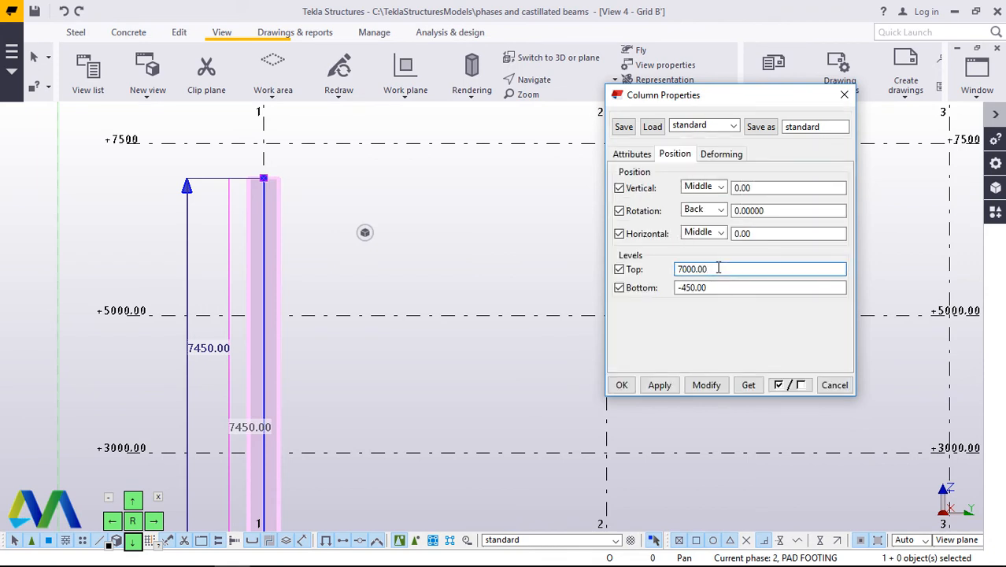
pyautogui.moveTo(709, 288); pyautogui.dragTo(679, 291)
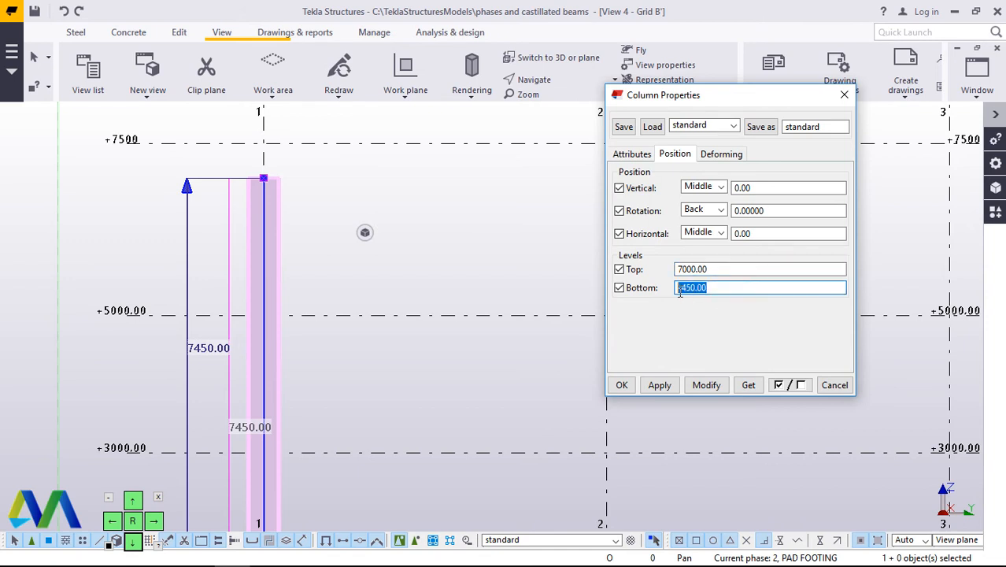
pyautogui.write('0')
pyautogui.click(708, 385)
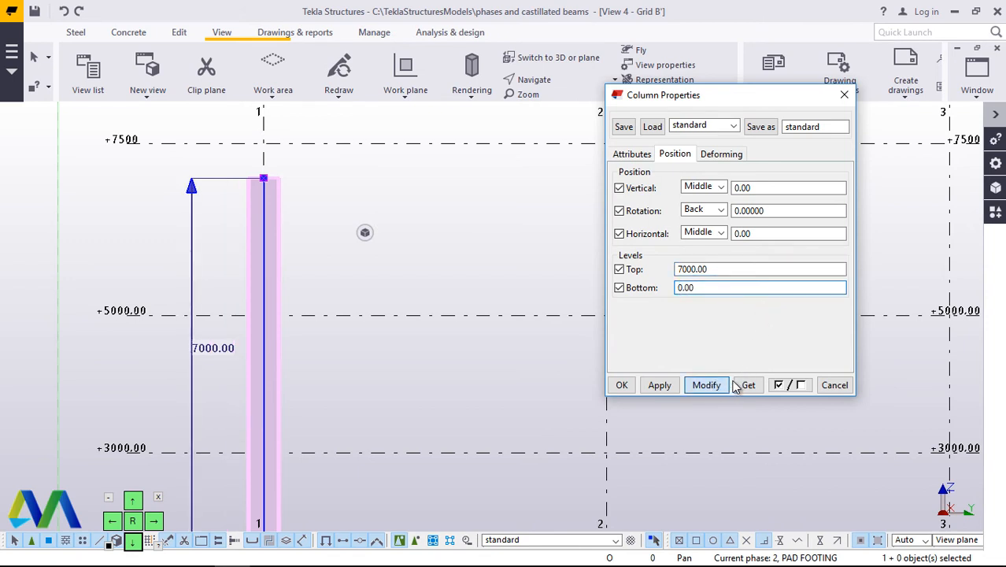
# Set the column's top level to 7500.00, modify it, close the column properties and deselect the column
pyautogui.click(719, 271)
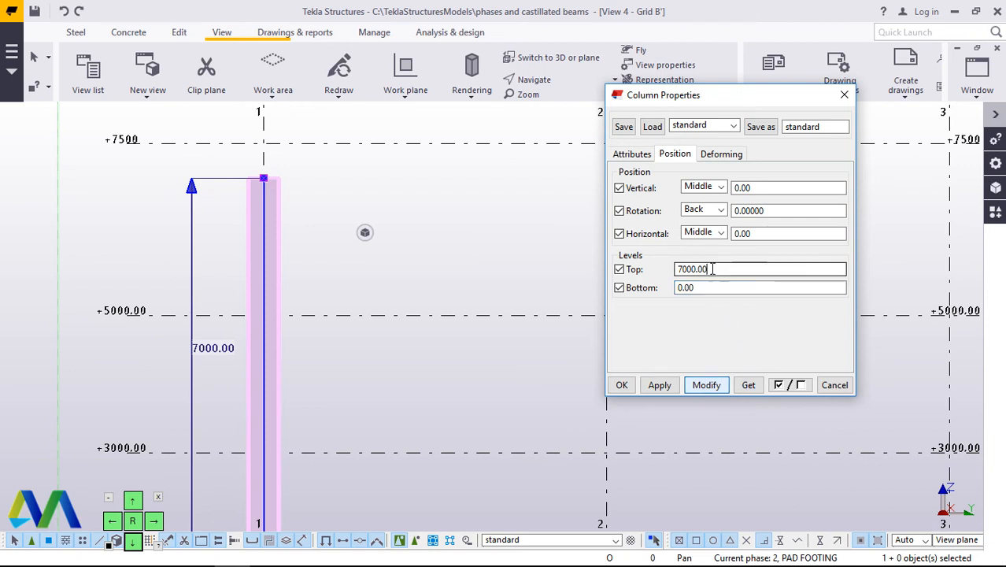
pyautogui.moveTo(711, 270); pyautogui.dragTo(676, 272)
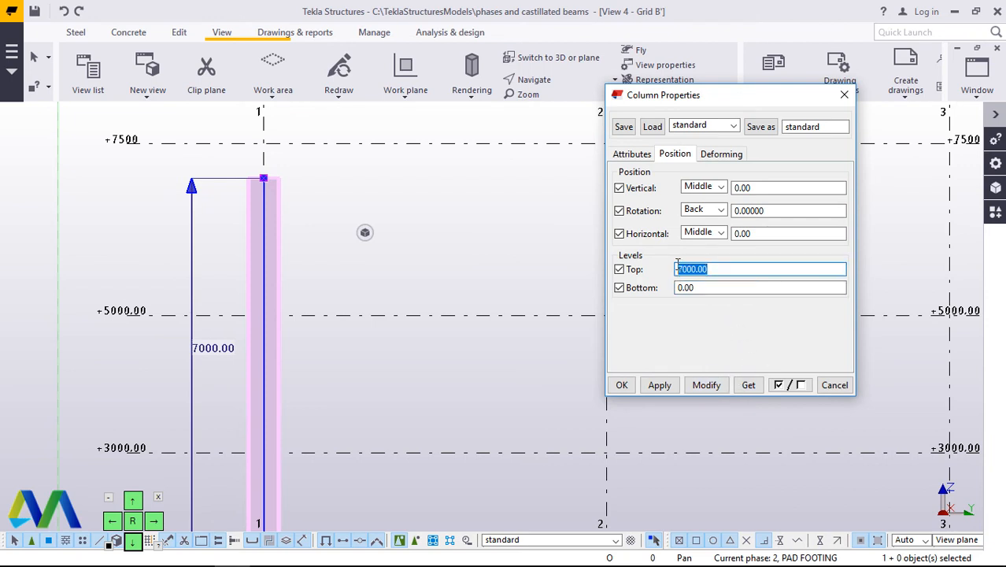
pyautogui.write('7500')
pyautogui.click(707, 384)
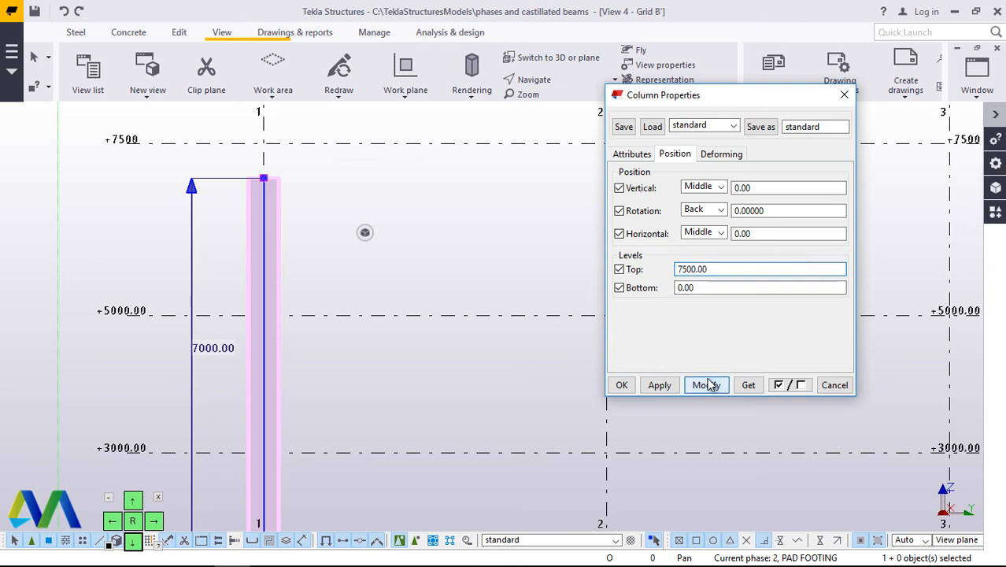
pyautogui.click(622, 385)
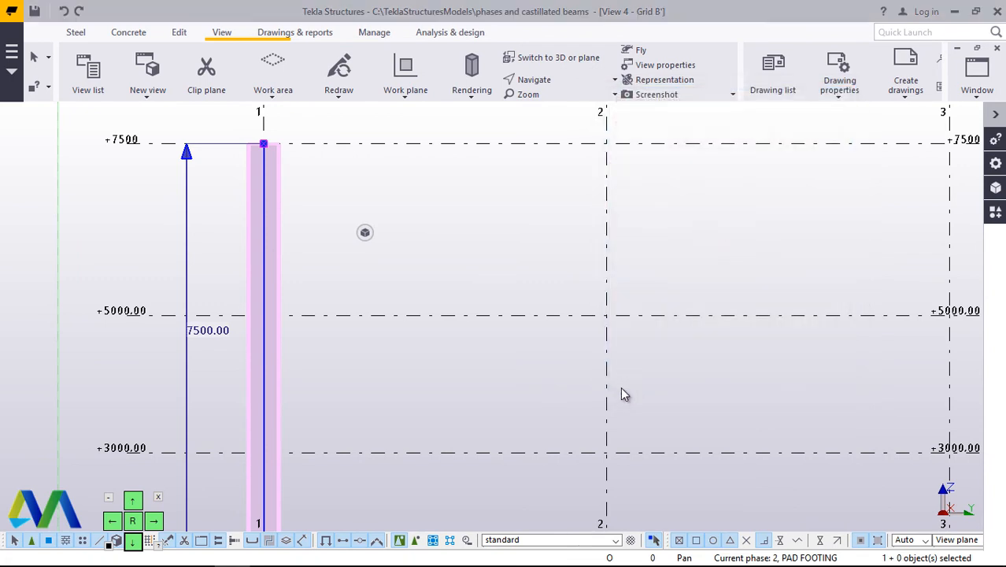
pyautogui.click(443, 379)
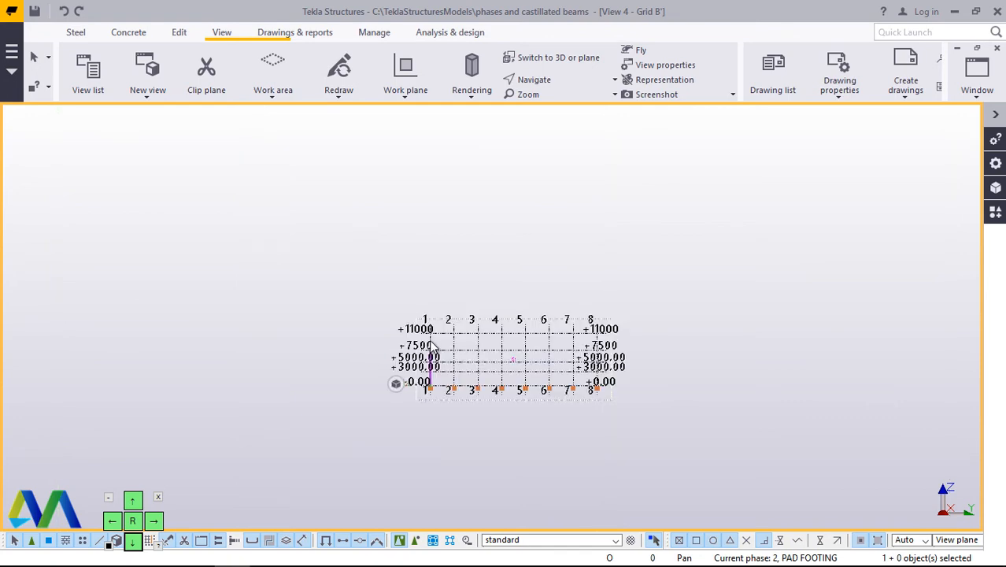
# Copy the column from grid line 1 to grid line 8 in the Grid B' view and end the copy command
pyautogui.scroll(8, 445, 394)
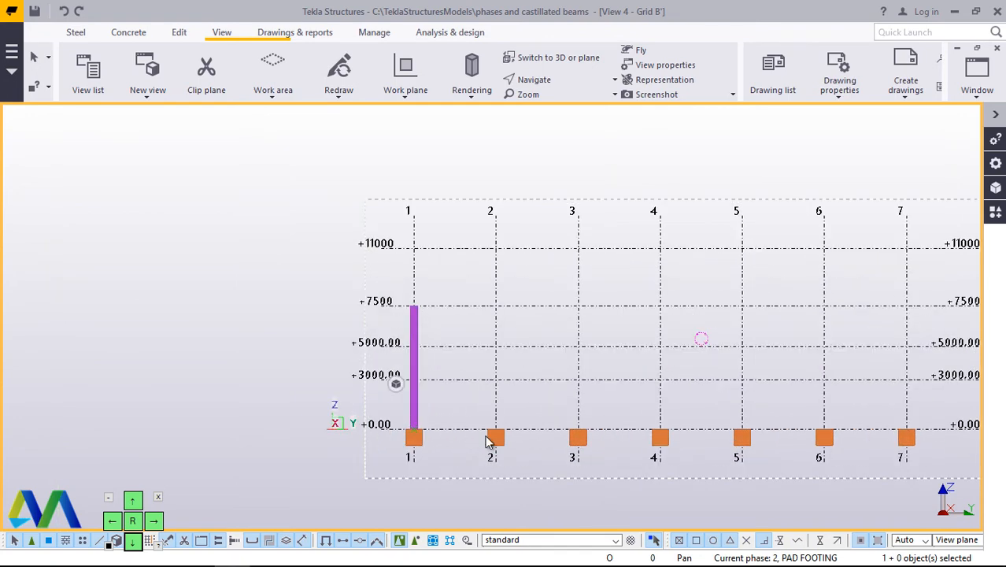
pyautogui.moveTo(500, 341); pyautogui.dragTo(403, 335, button='middle')
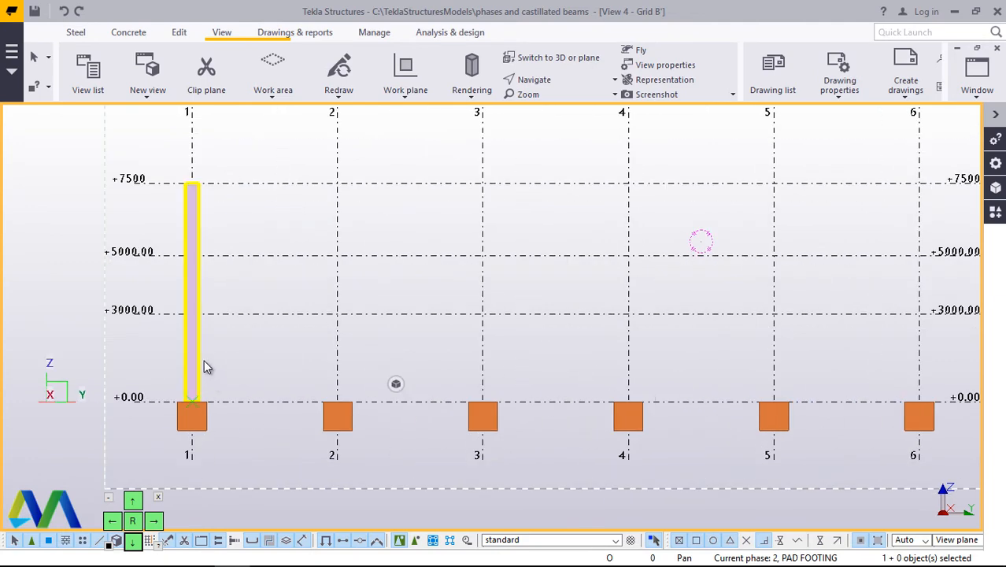
pyautogui.rightClick(269, 353)
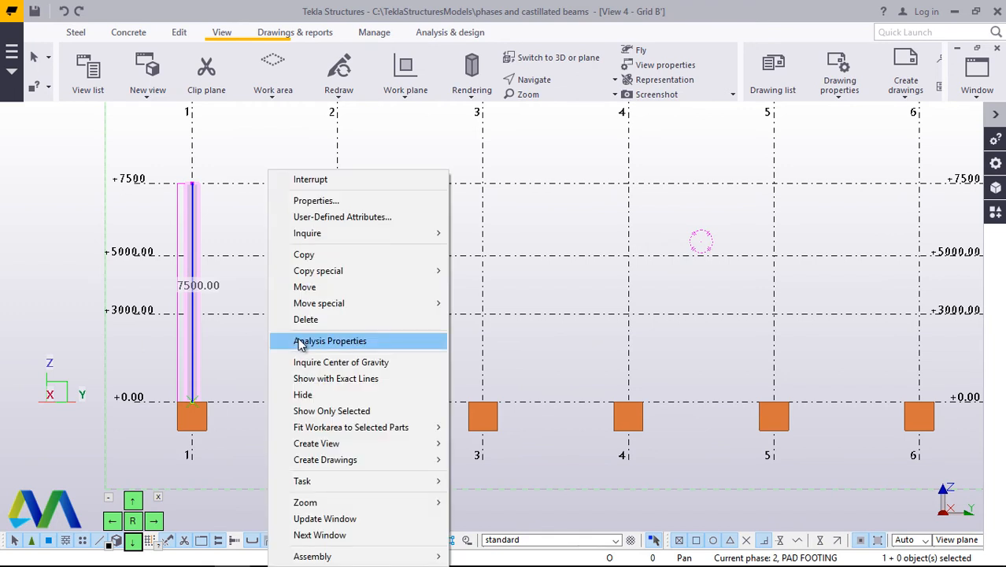
pyautogui.click(311, 256)
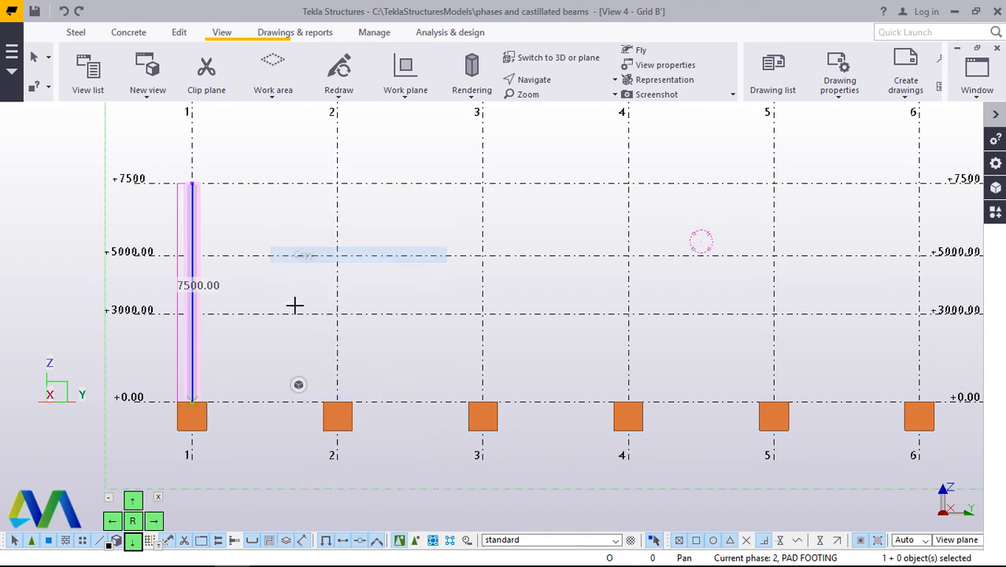
pyautogui.click(192, 460)
pyautogui.scroll(-4, 193, 337)
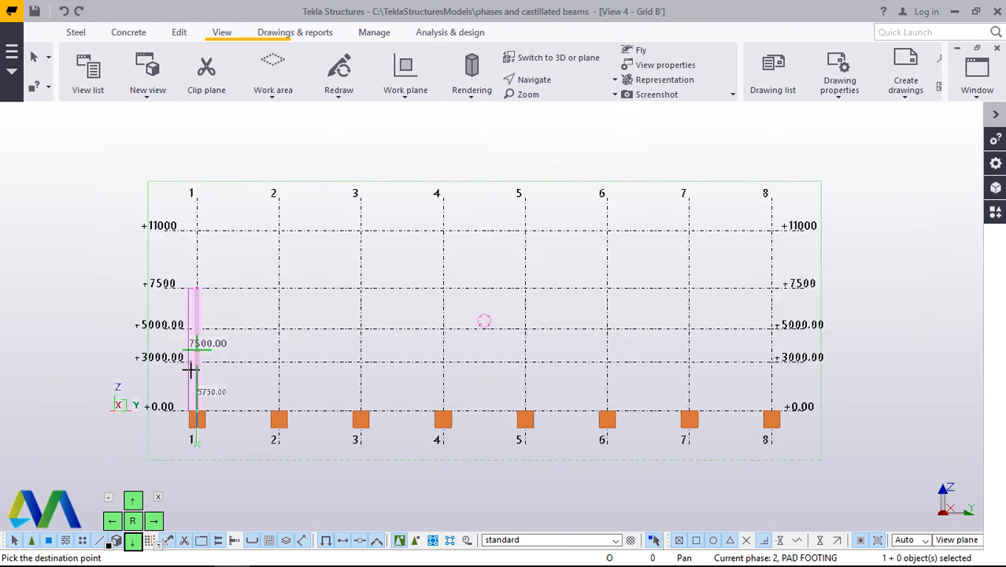
pyautogui.scroll(5, 595, 423)
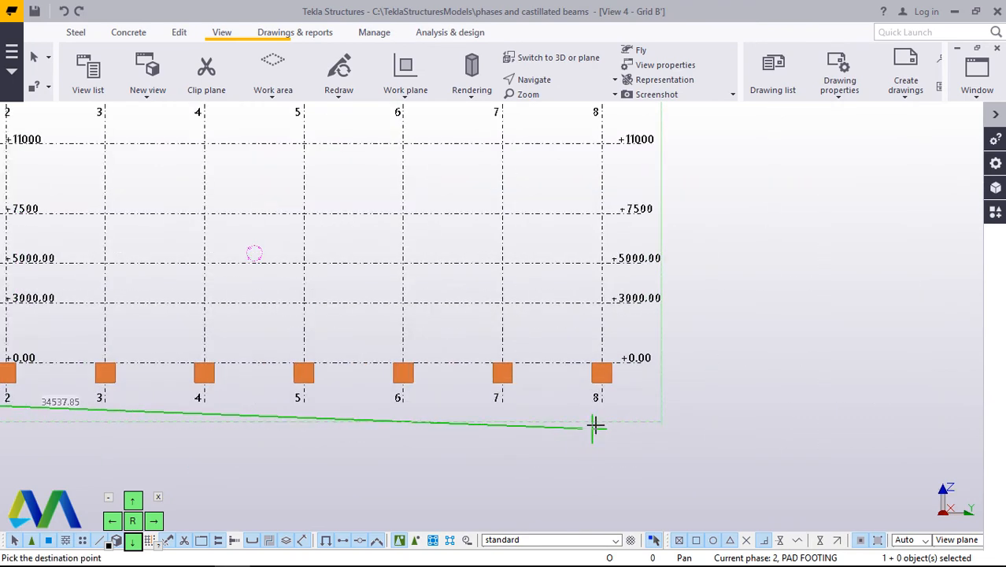
pyautogui.scroll(1, 609, 414)
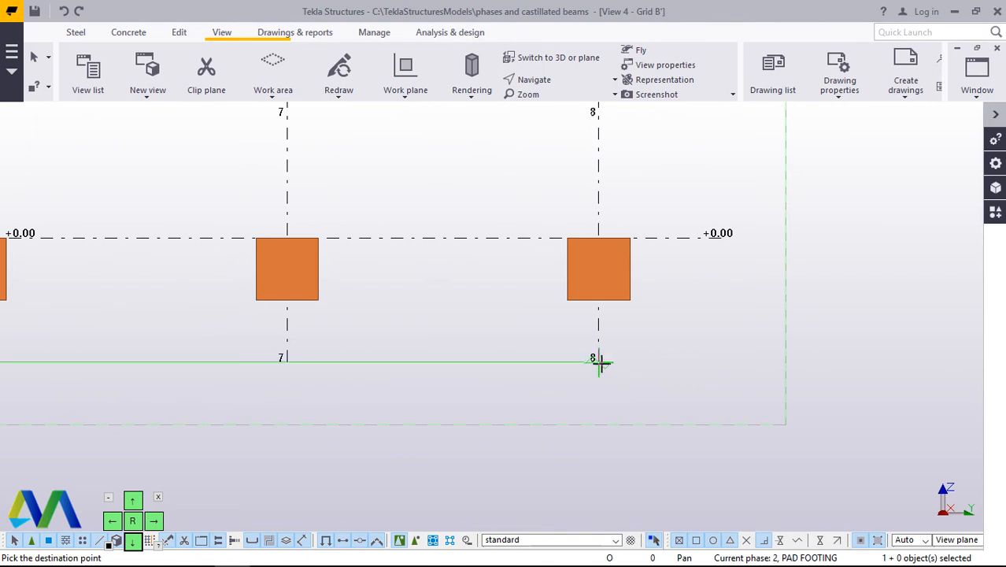
pyautogui.click(600, 360)
pyautogui.rightClick(683, 353)
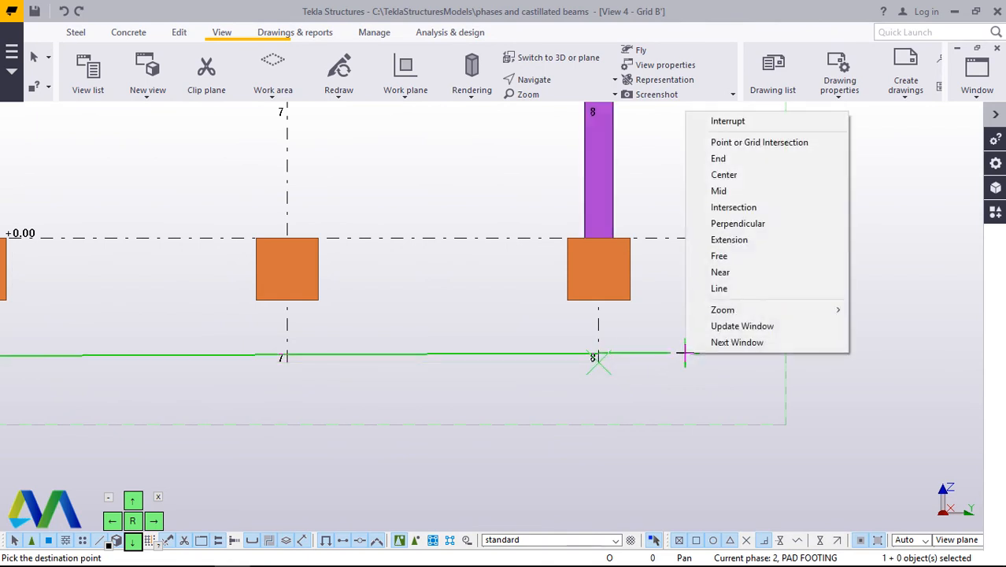
pyautogui.click(738, 123)
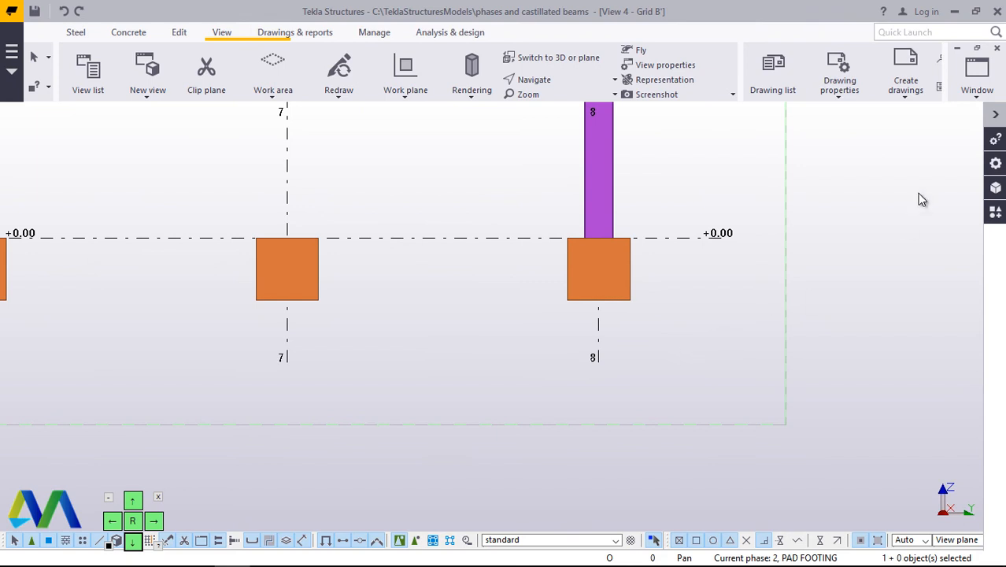
# Switch to the 3d view, deselect the column and examine the columns at grid intersections B'-1 and B'-8
pyautogui.click(978, 85)
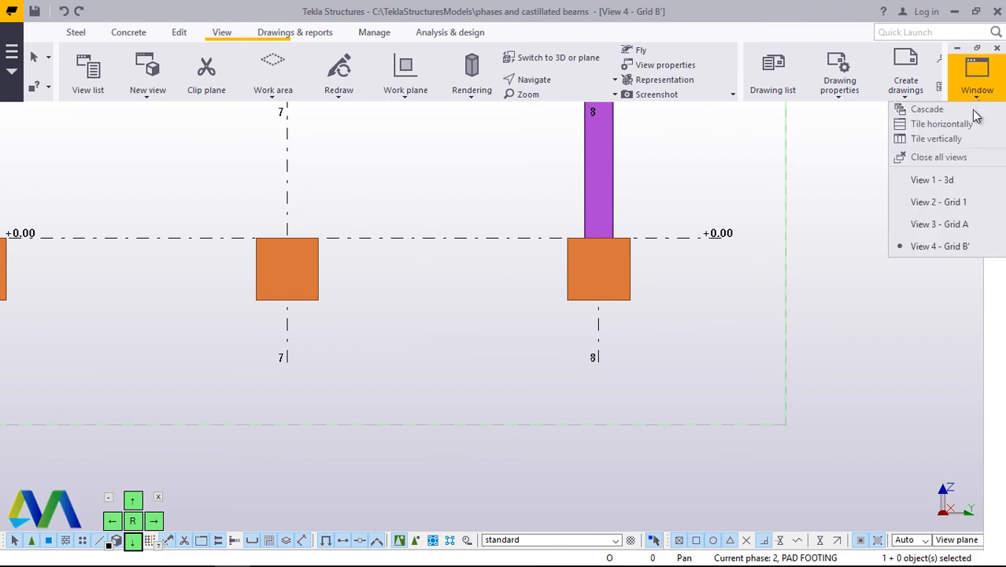
pyautogui.click(945, 180)
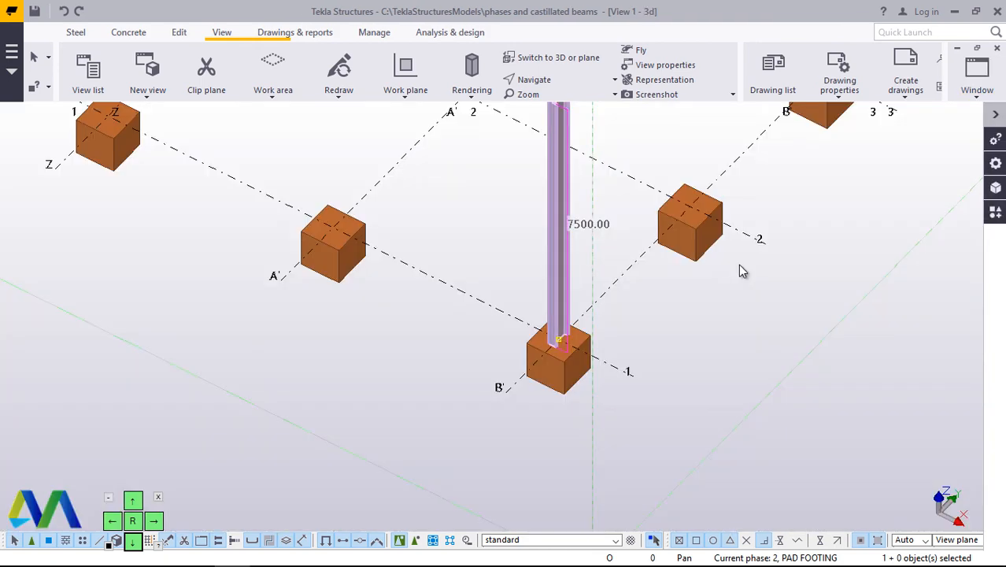
pyautogui.scroll(-10, 441, 397)
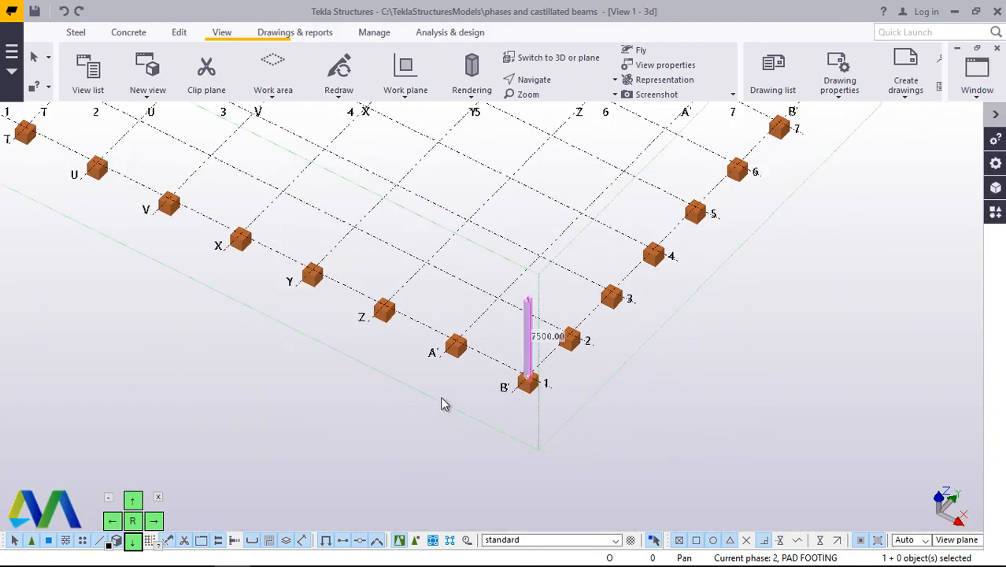
pyautogui.click(748, 366)
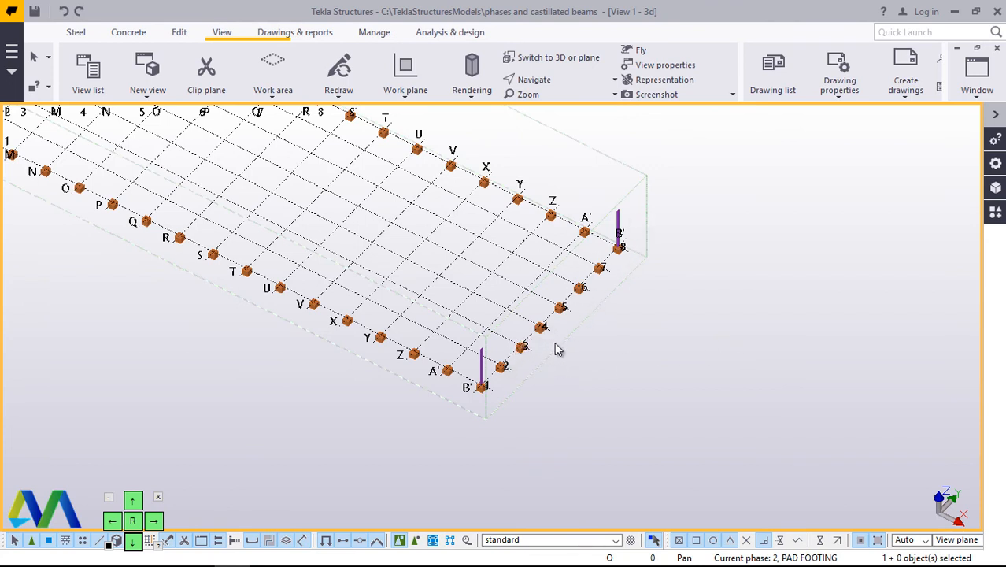
pyautogui.scroll(5, 586, 315)
pyautogui.scroll(-6, 634, 345)
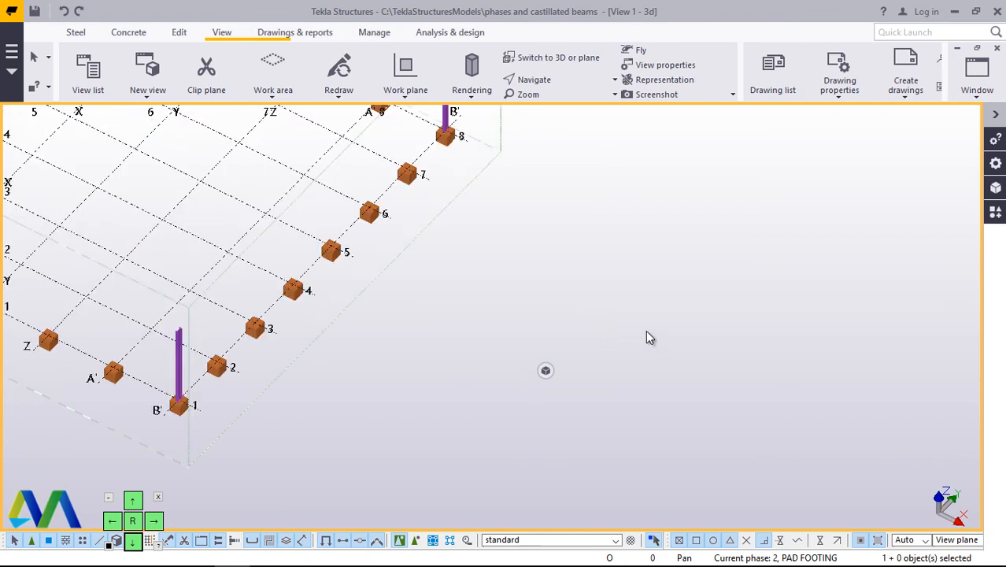
pyautogui.scroll(2, 389, 211)
pyautogui.scroll(-1, 616, 249)
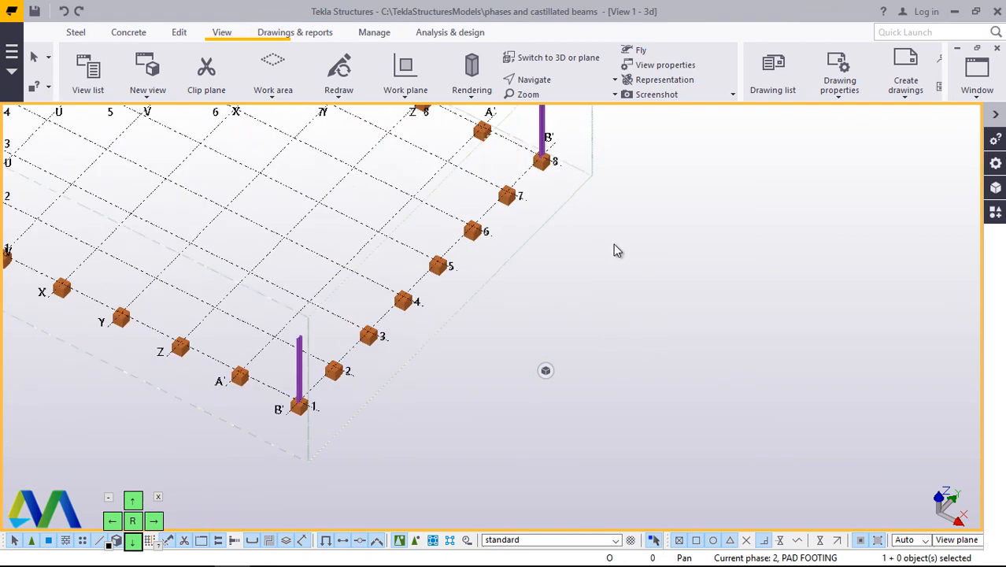
pyautogui.scroll(-2, 595, 269)
pyautogui.scroll(1, 561, 153)
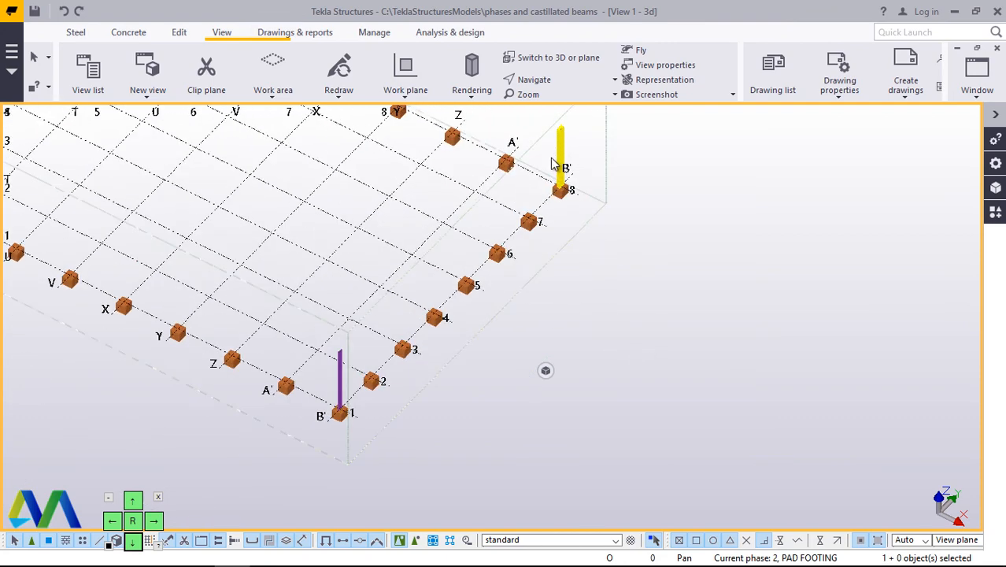
# Open the Phase Manager, add a third phase and name it COLUMNS
pyautogui.scroll(1, 560, 153)
pyautogui.scroll(1, 319, 453)
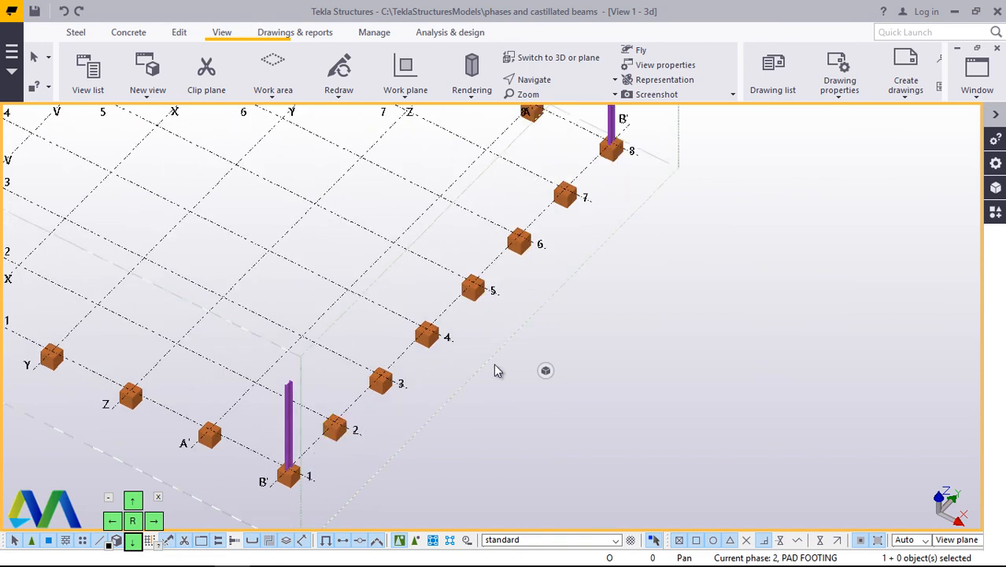
pyautogui.click(291, 38)
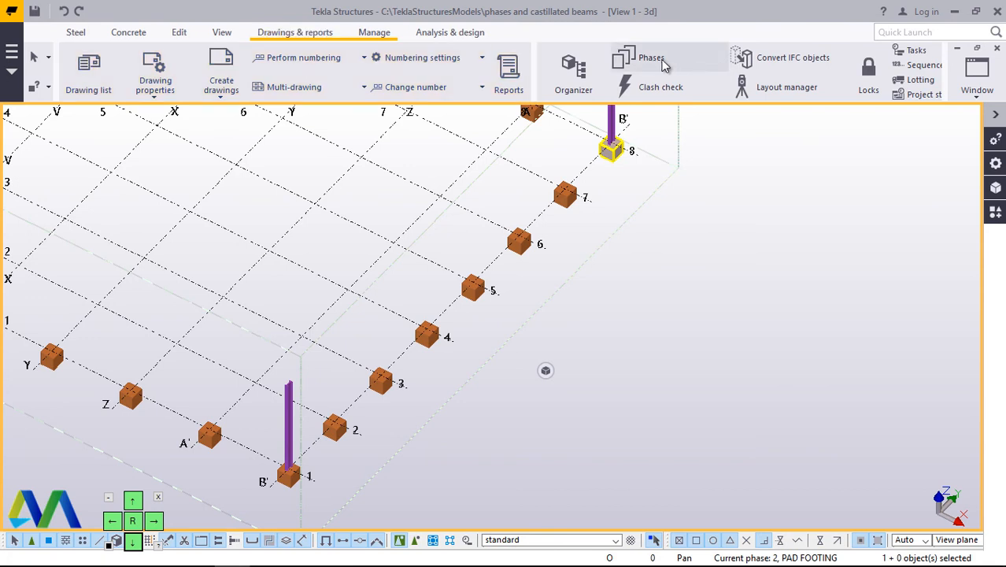
pyautogui.click(652, 59)
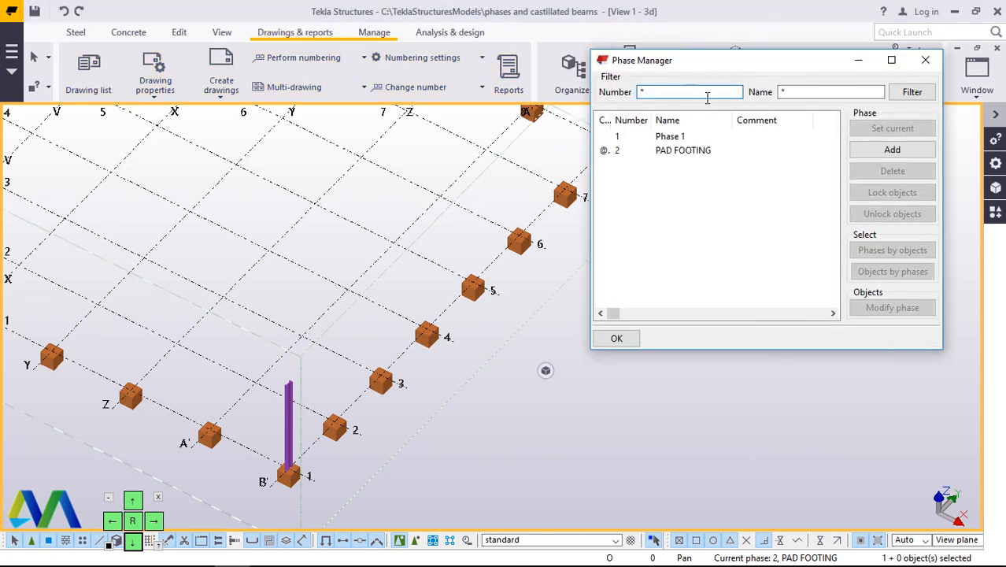
pyautogui.click(698, 151)
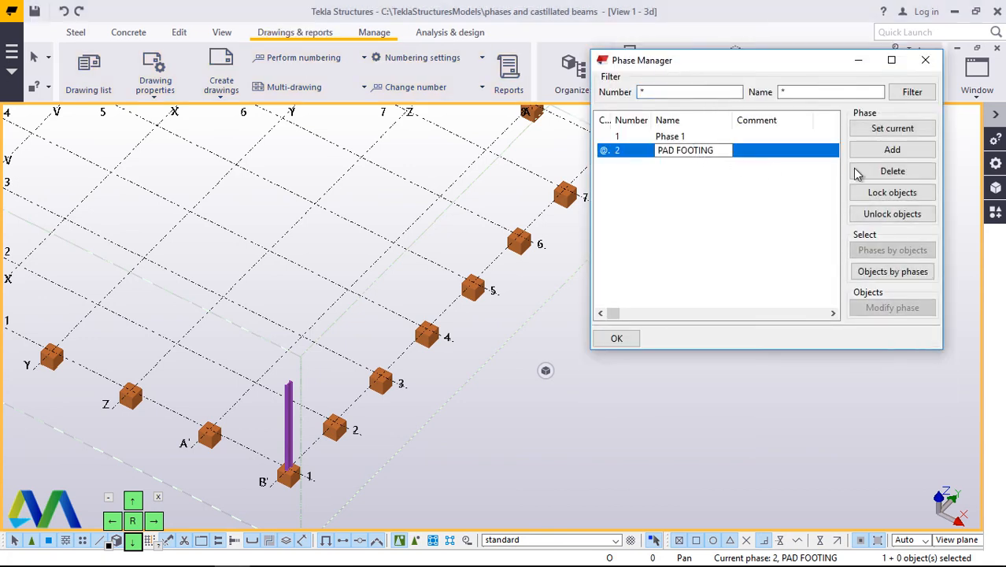
pyautogui.click(898, 151)
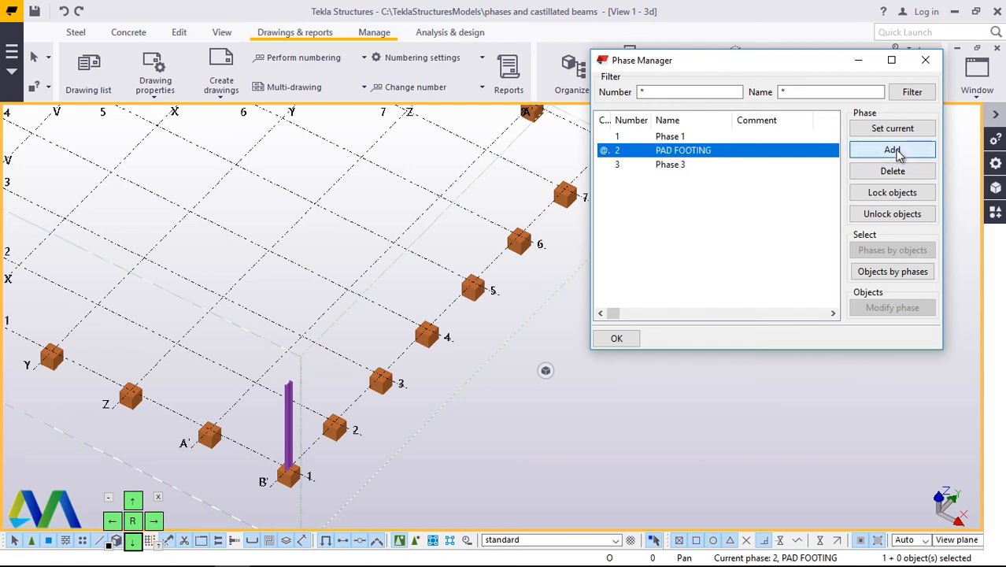
pyautogui.doubleClick(686, 167)
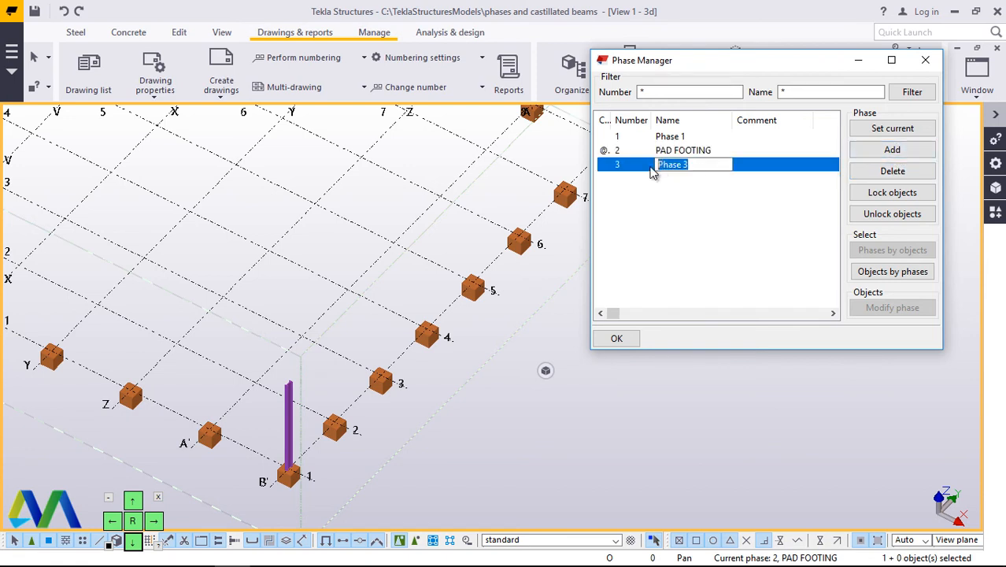
pyautogui.write('COLUMNS')
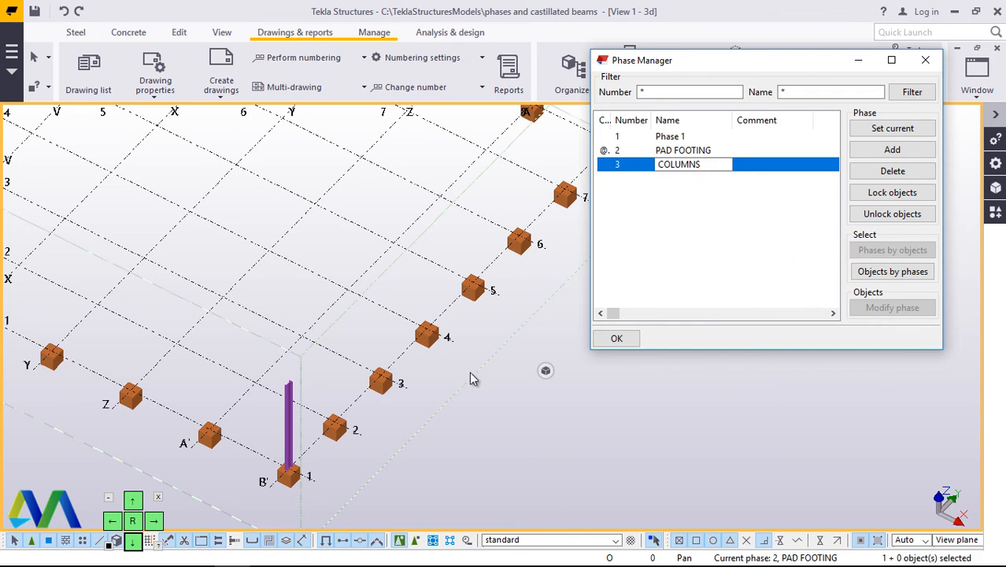
# Try to link the columns at B'-8 and B'-1 to the COLUMNS phase with Objects by phases, and close the Phase Manager
pyautogui.scroll(-1, 307, 377)
pyautogui.scroll(-1, 492, 352)
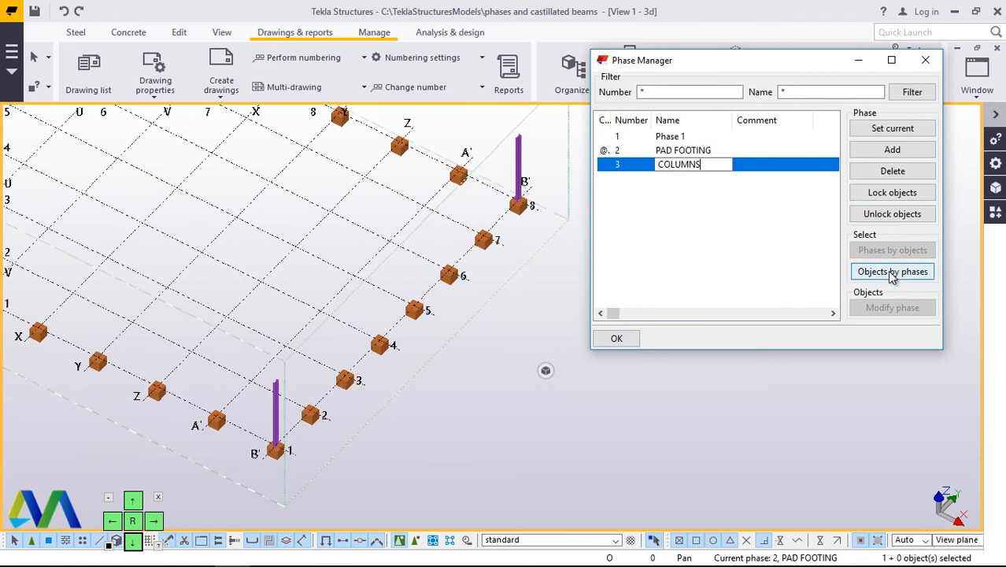
pyautogui.click(524, 163)
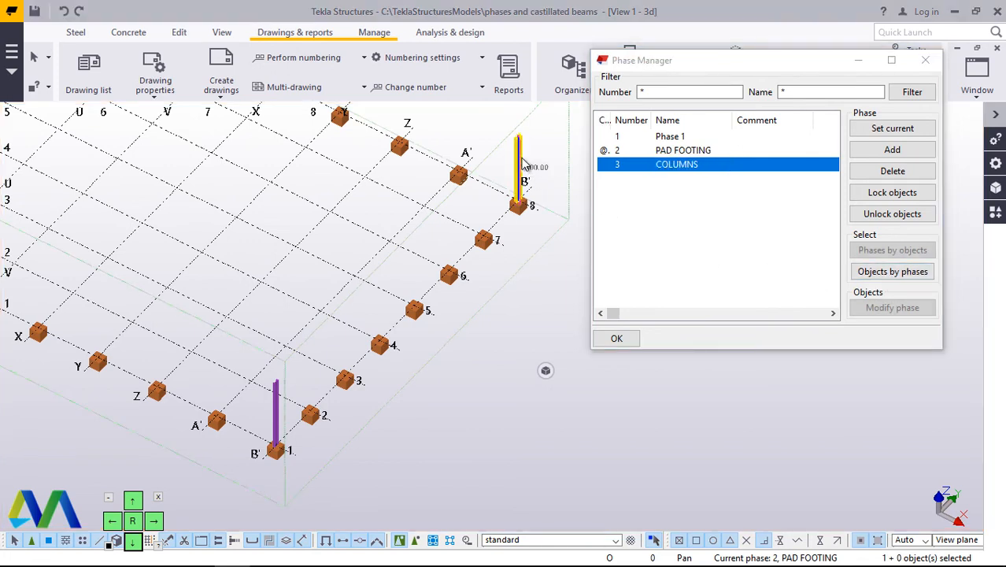
pyautogui.click(275, 411)
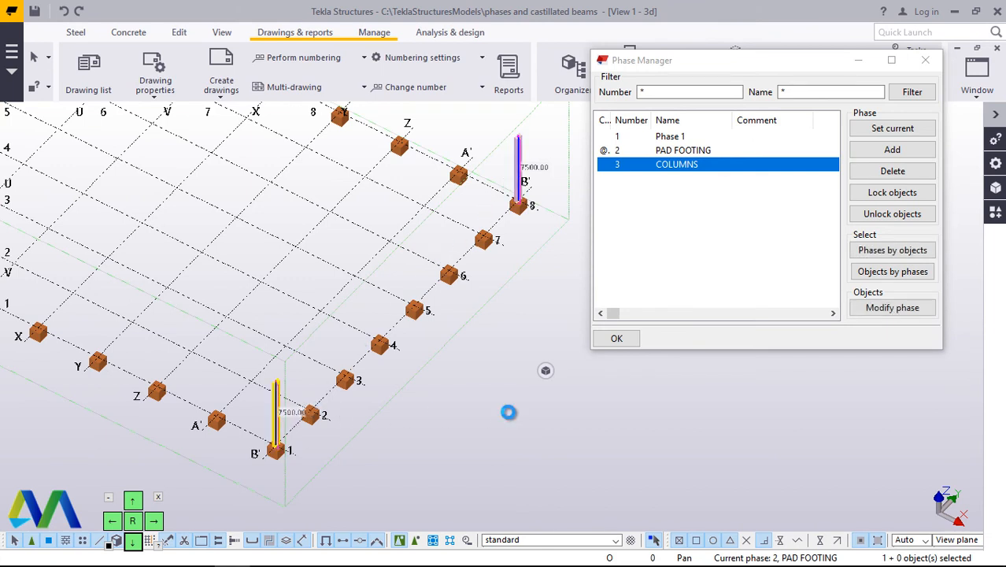
pyautogui.click(903, 272)
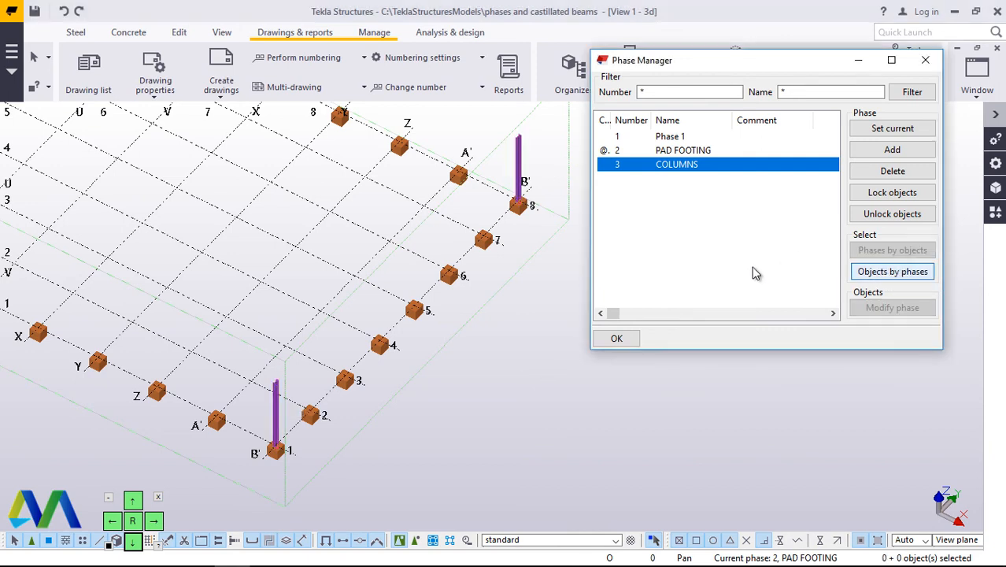
pyautogui.click(626, 342)
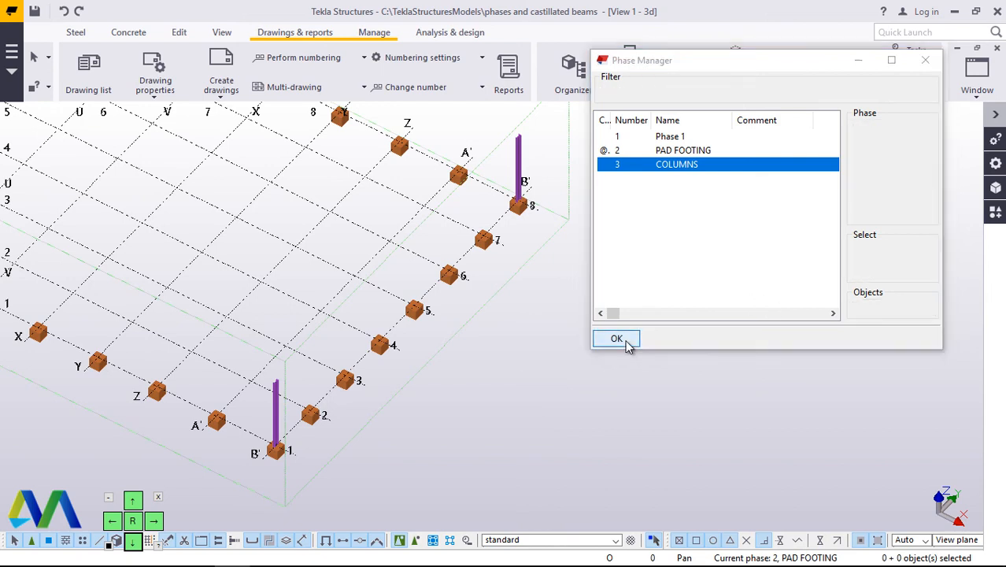
# Reopen the Phase Manager and retry Objects by phases for the COLUMNS phase with both B' columns selected, and close it
pyautogui.click(650, 63)
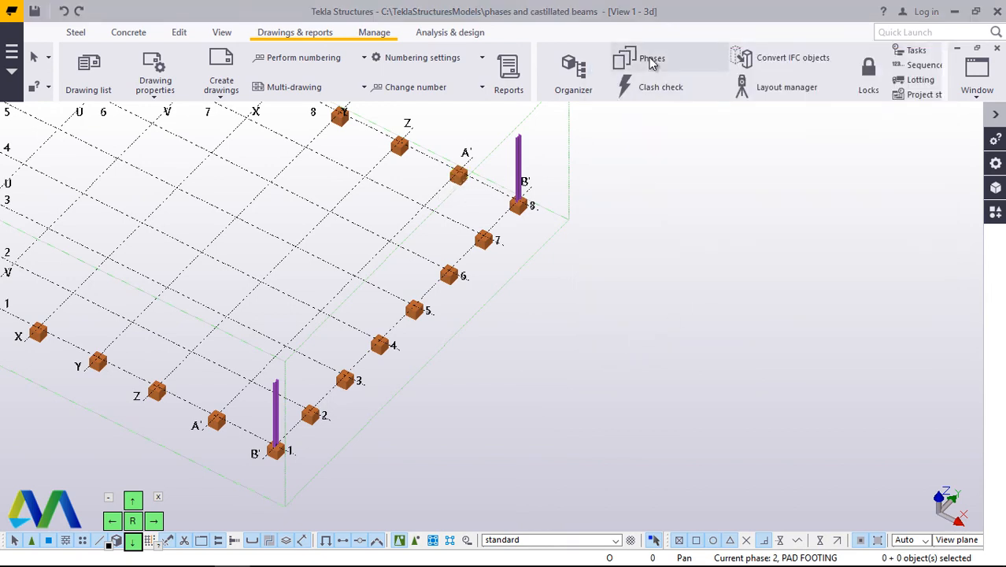
pyautogui.click(683, 165)
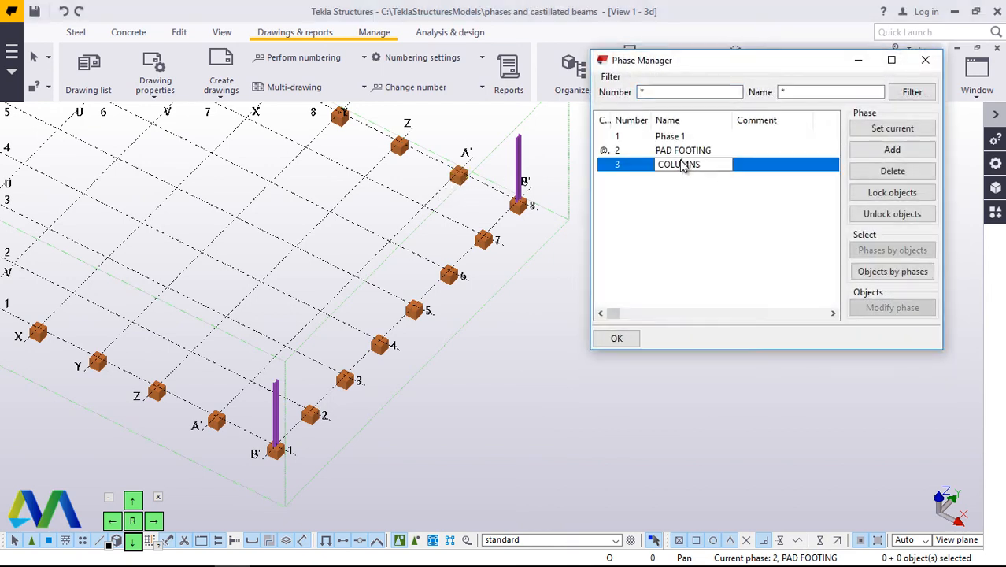
pyautogui.click(876, 272)
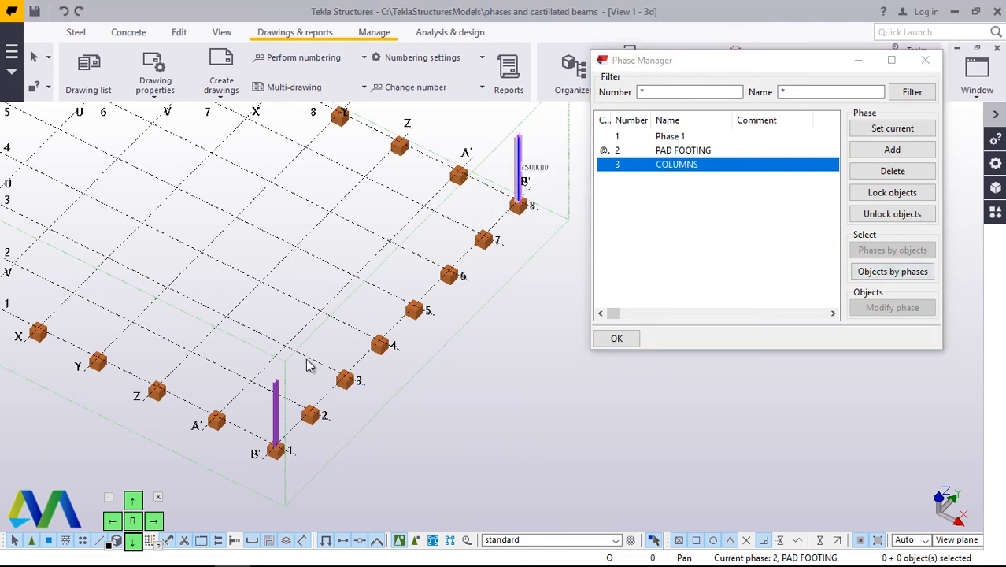
pyautogui.click(275, 419)
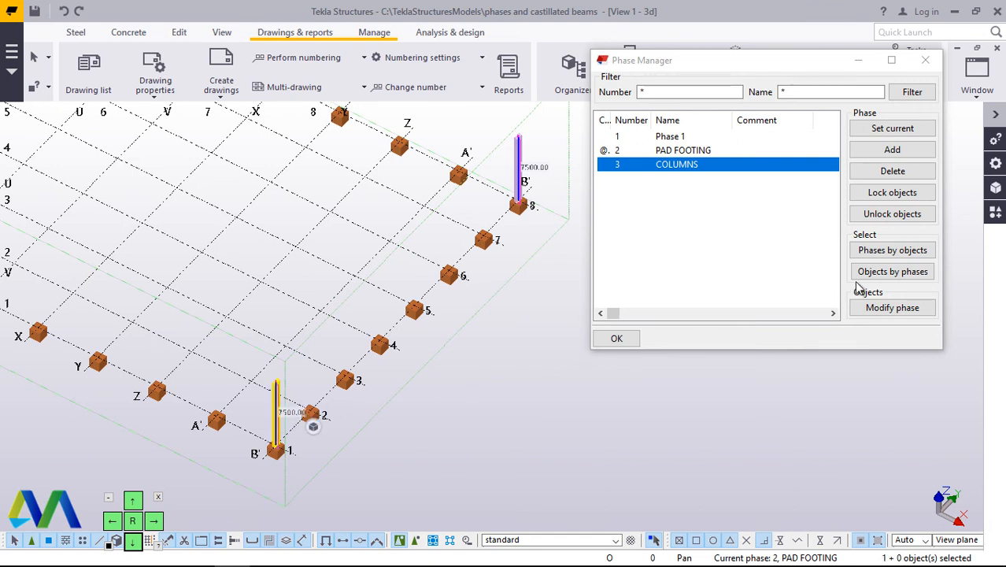
pyautogui.click(880, 276)
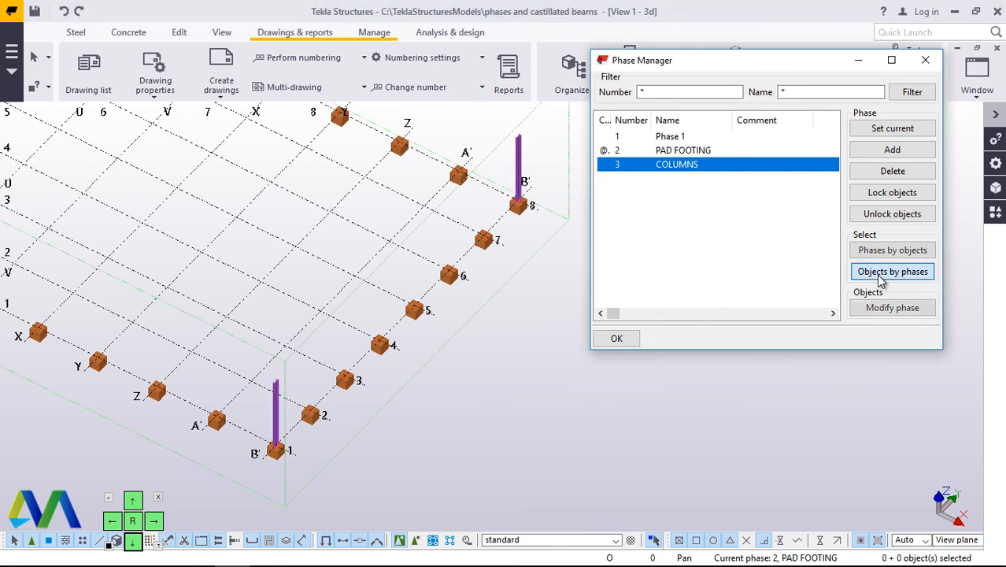
pyautogui.click(616, 340)
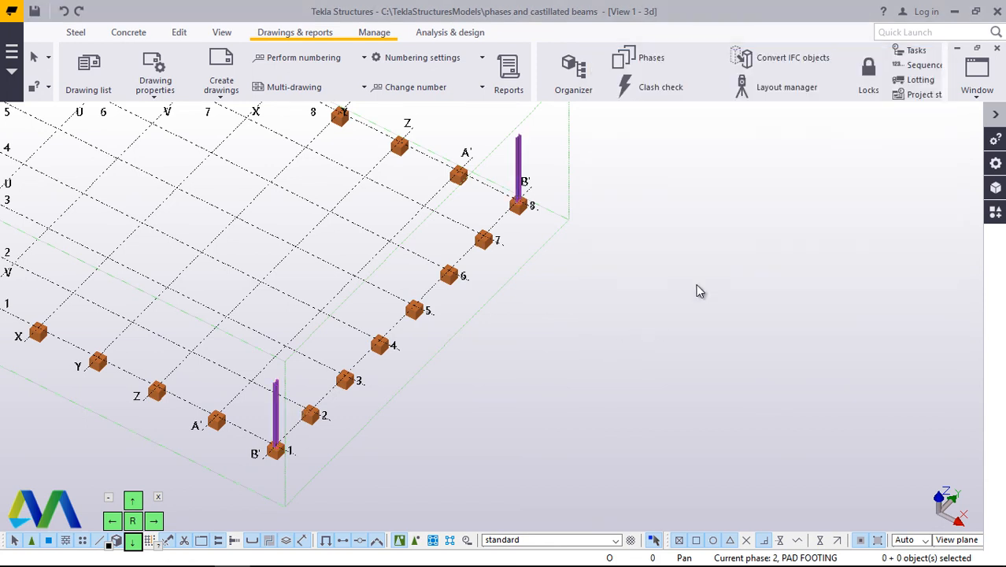
# Make COLUMNS the current phase in the Phase Manager
pyautogui.click(663, 61)
pyautogui.click(891, 250)
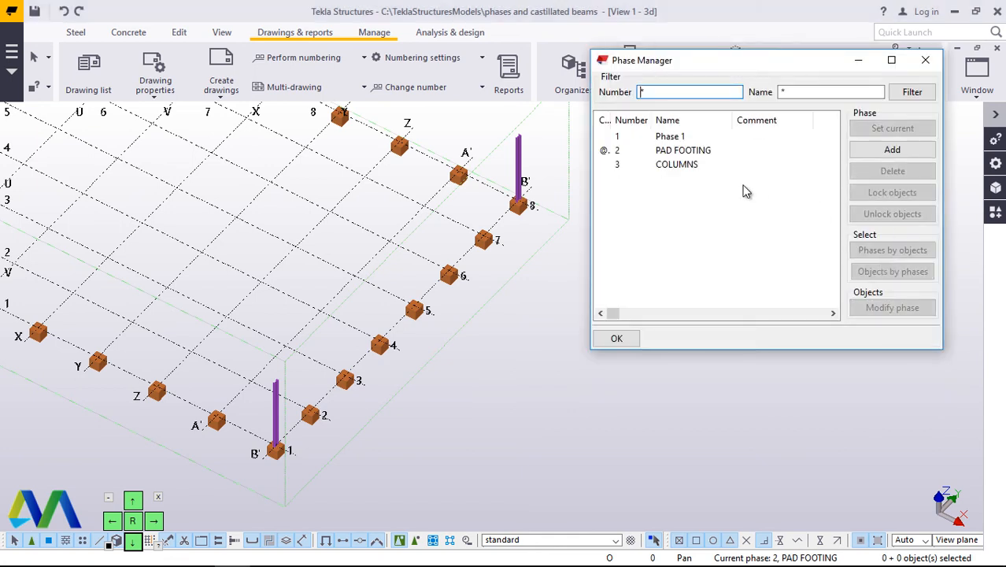
pyautogui.click(678, 165)
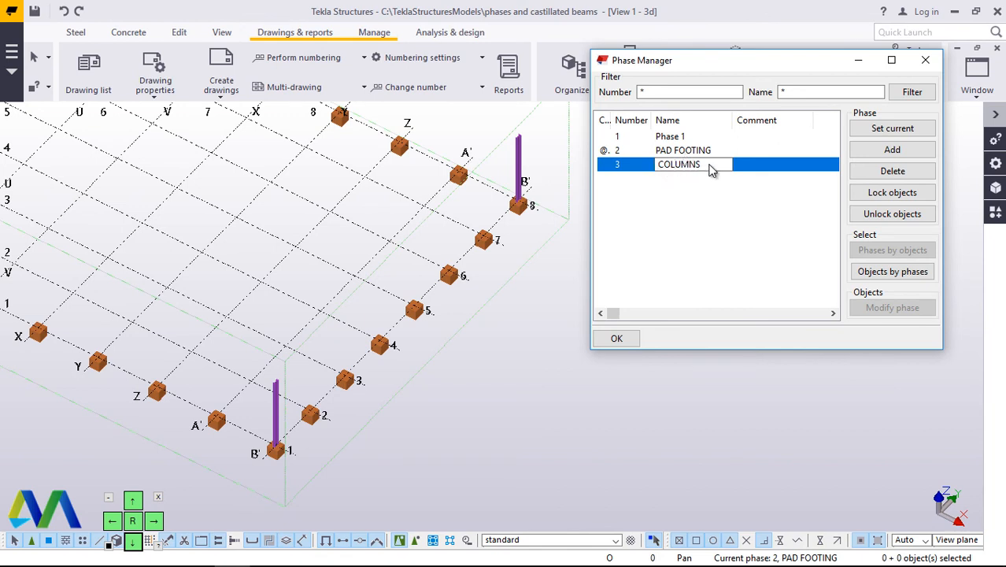
pyautogui.click(885, 132)
pyautogui.click(691, 169)
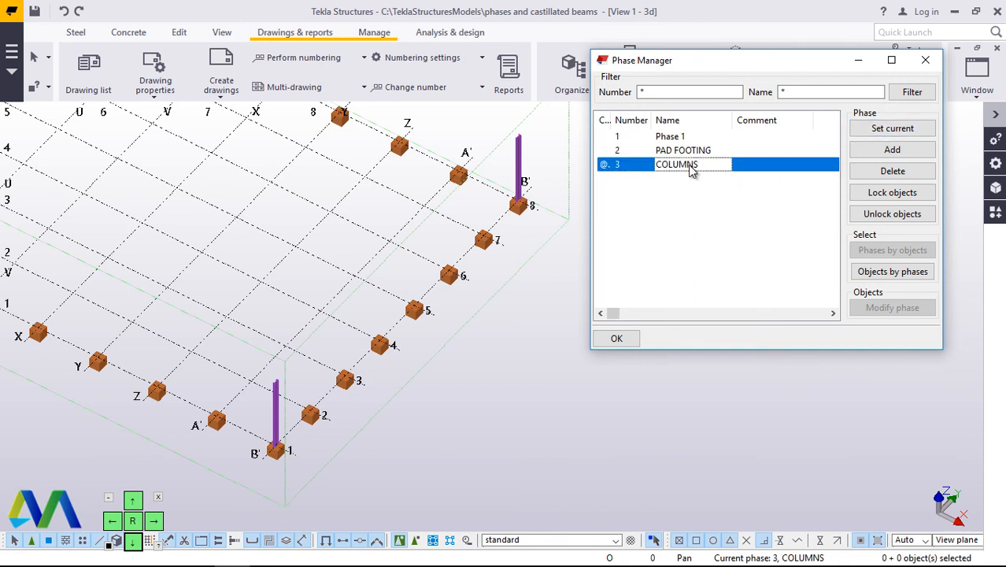
# With COLUMNS as the current phase, try Objects by phases on the two B' columns and close the Phase Manager
pyautogui.click(870, 271)
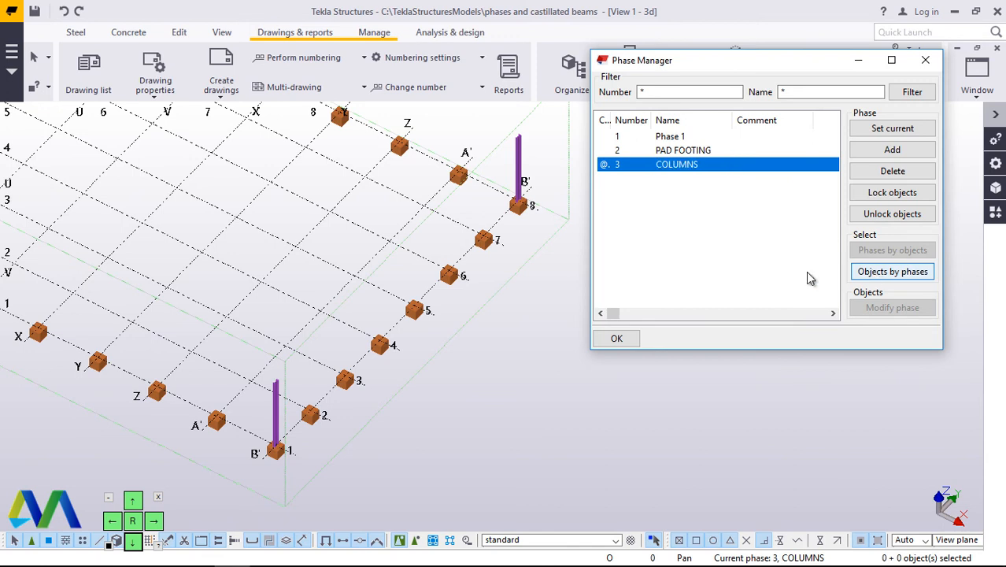
pyautogui.click(521, 165)
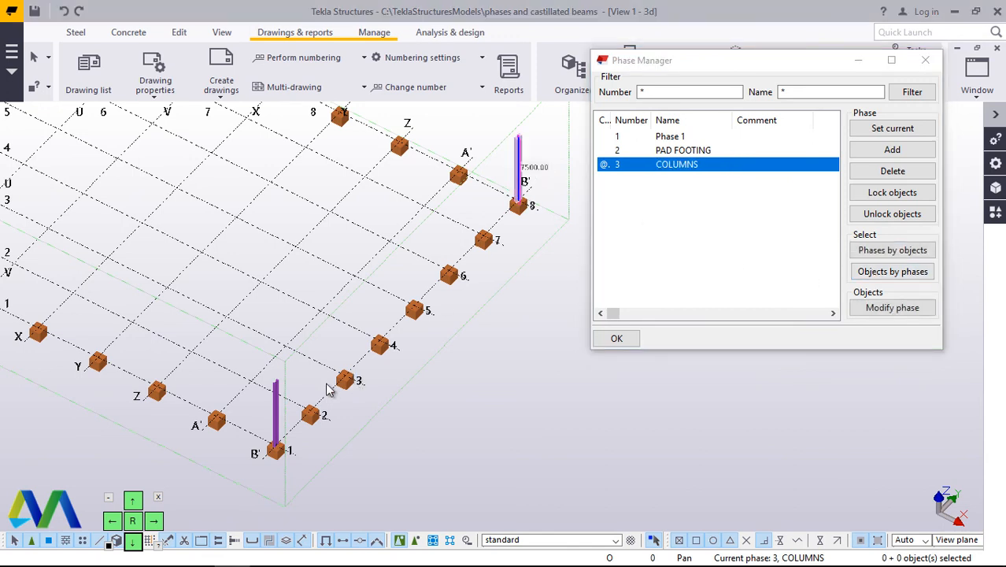
pyautogui.click(277, 416)
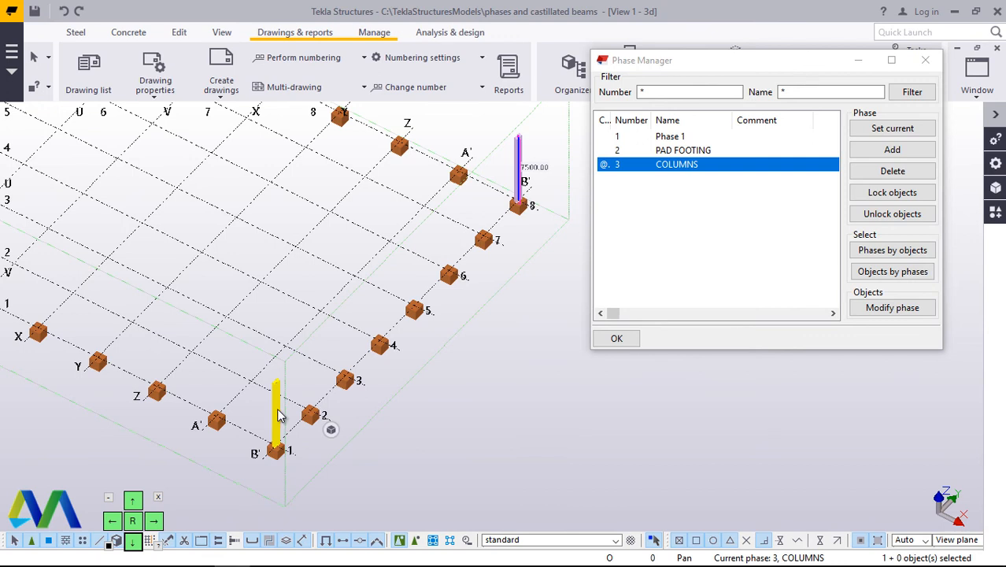
pyautogui.click(887, 274)
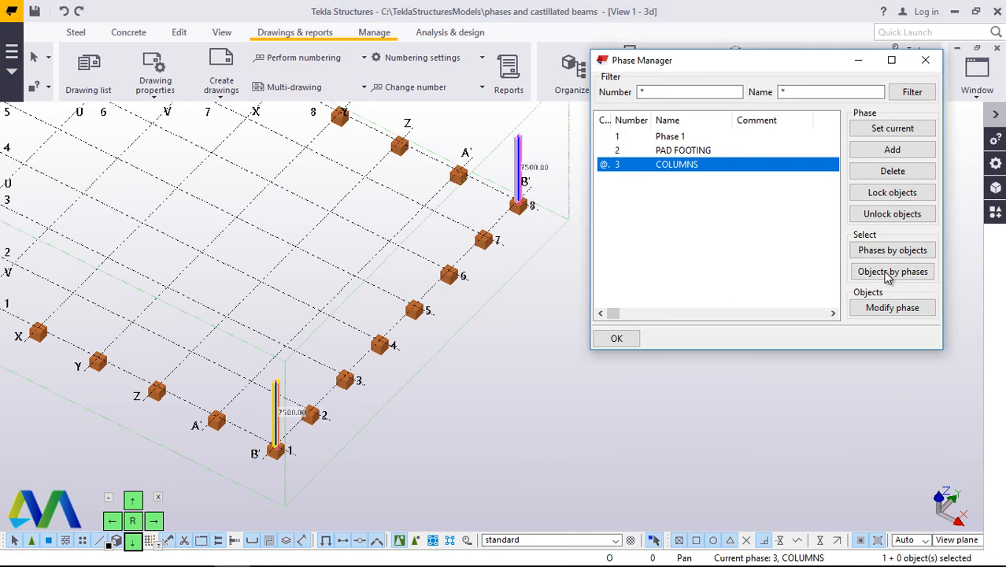
pyautogui.click(617, 339)
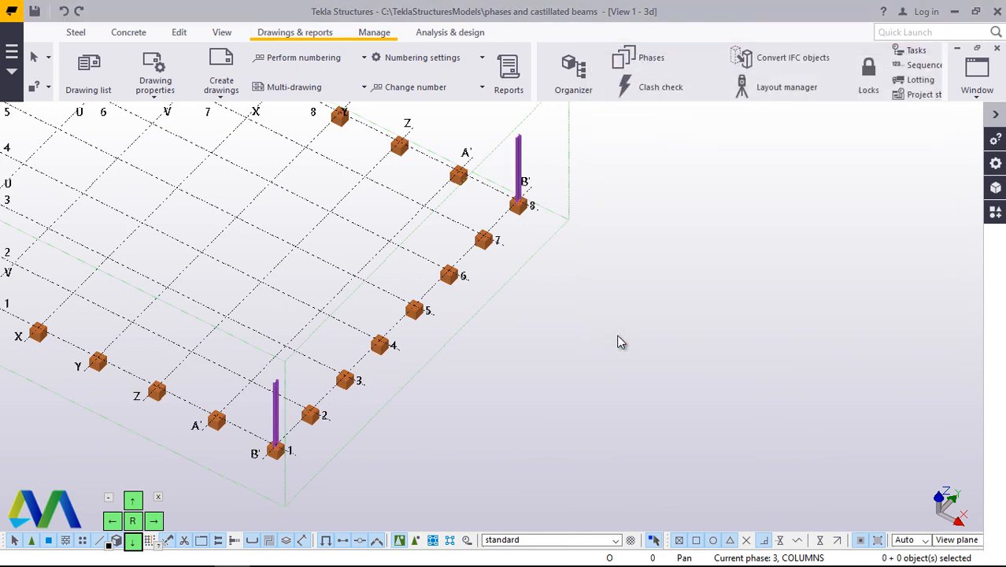
# Reopen the Phase Manager, try to select the model objects belonging to the COLUMNS phase, and clear the selection
pyautogui.click(647, 68)
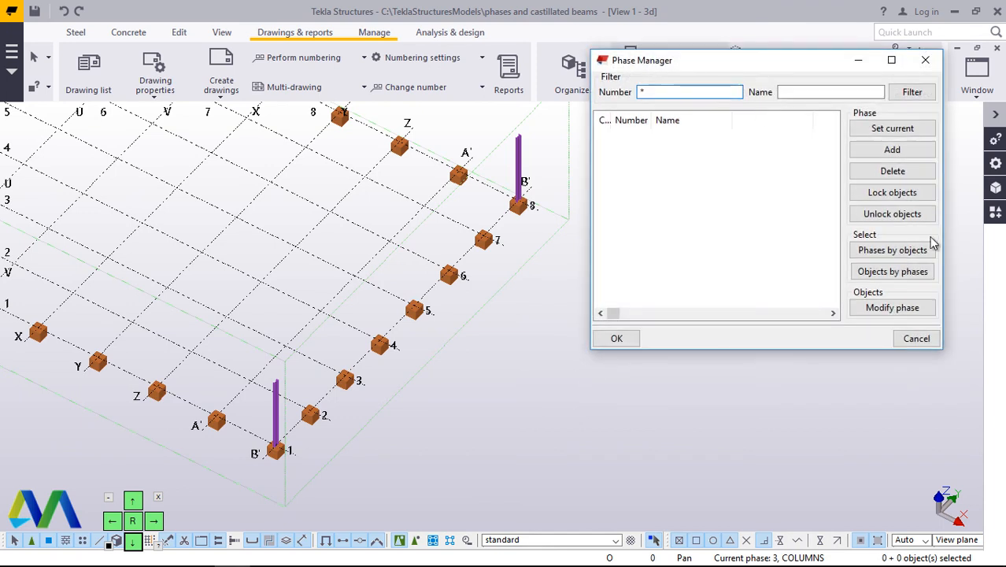
pyautogui.click(680, 165)
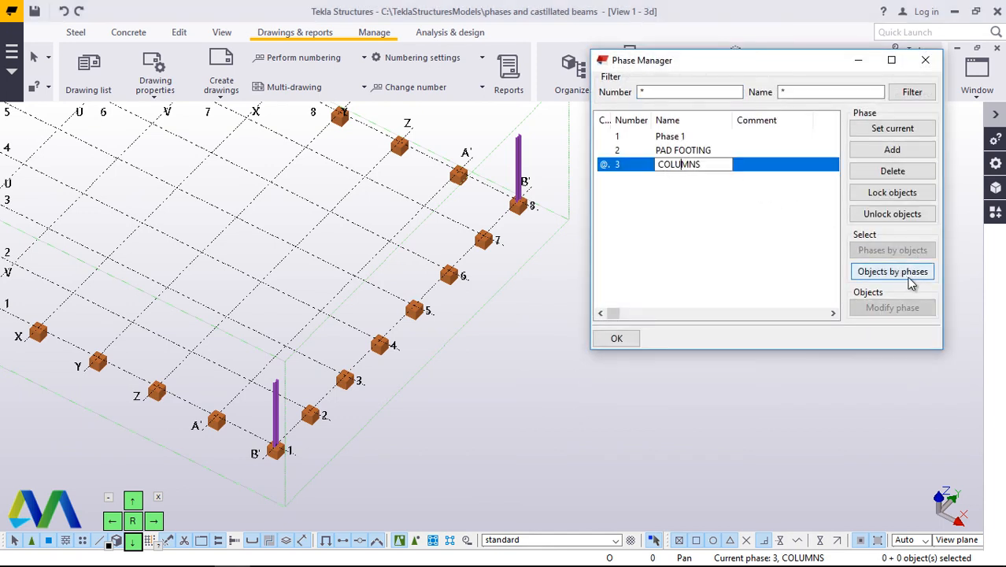
pyautogui.click(911, 276)
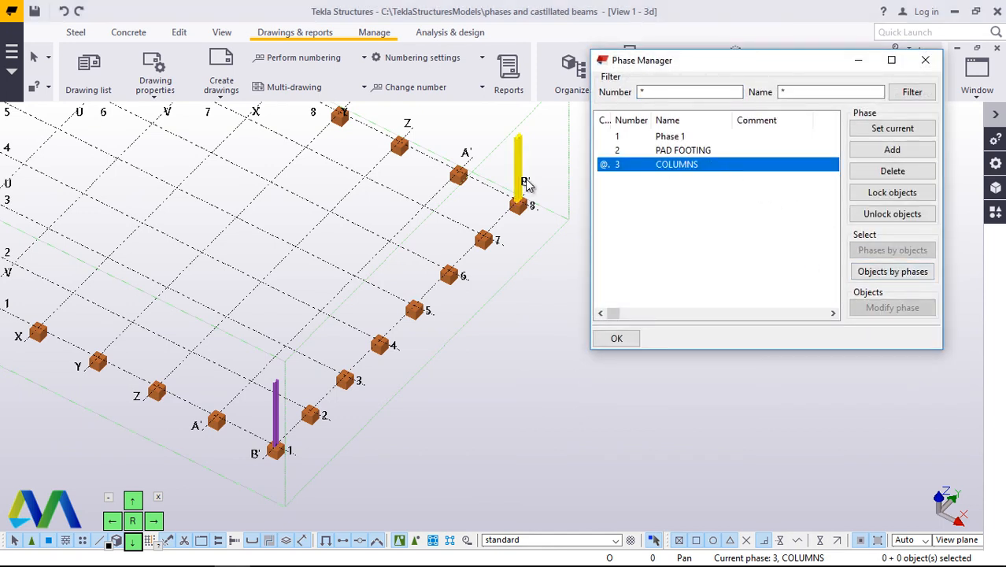
pyautogui.click(449, 368)
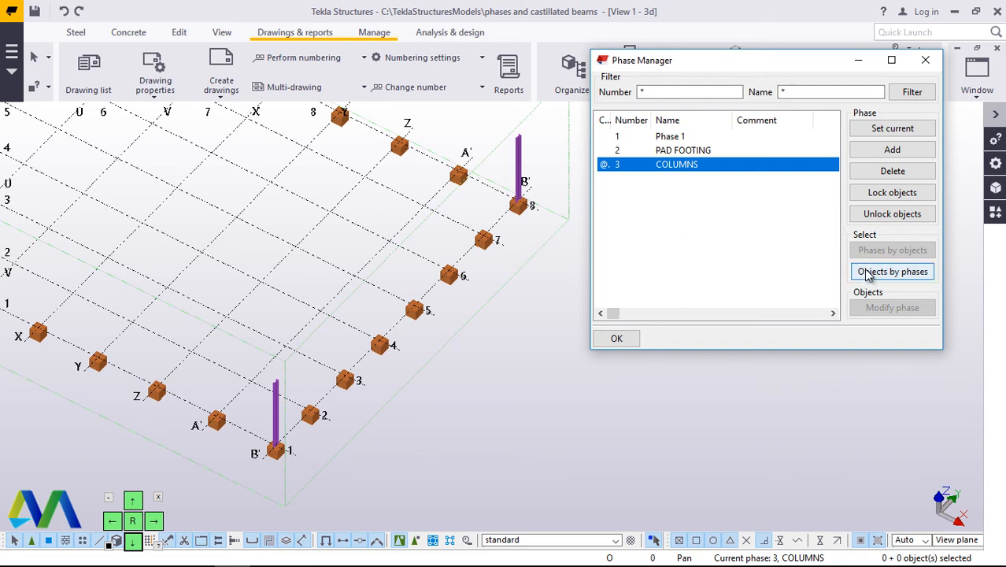
# Select the columns at B'-8 and B'-1 and try again to apply Objects by phases for the COLUMNS phase
pyautogui.click(523, 162)
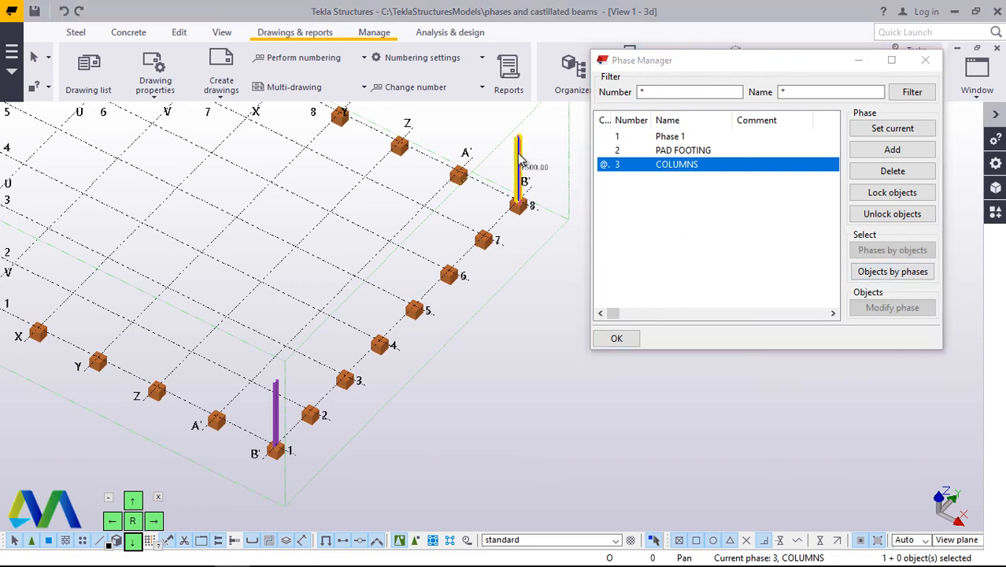
pyautogui.click(278, 417)
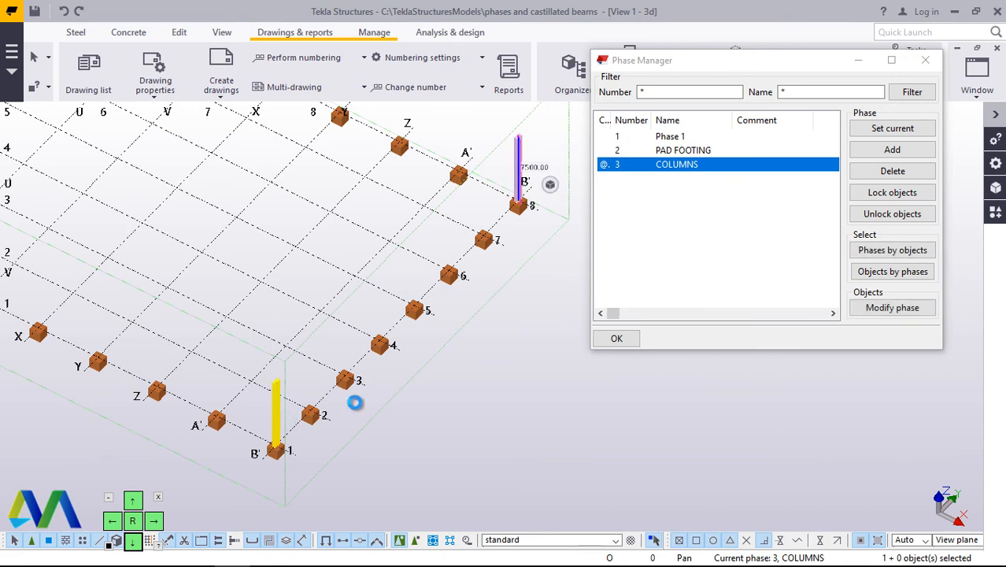
pyautogui.click(879, 272)
pyautogui.click(882, 272)
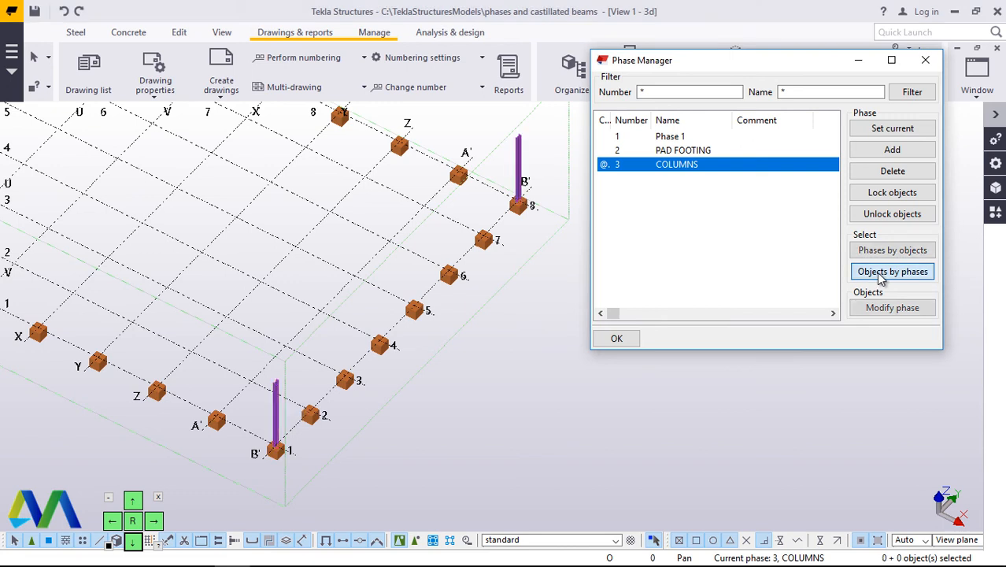
pyautogui.click(504, 197)
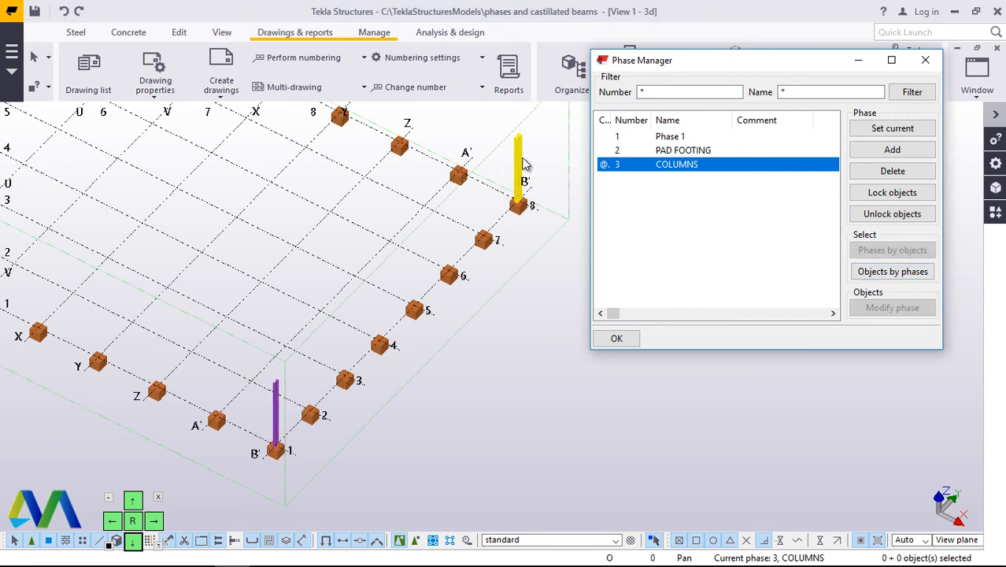
pyautogui.click(880, 275)
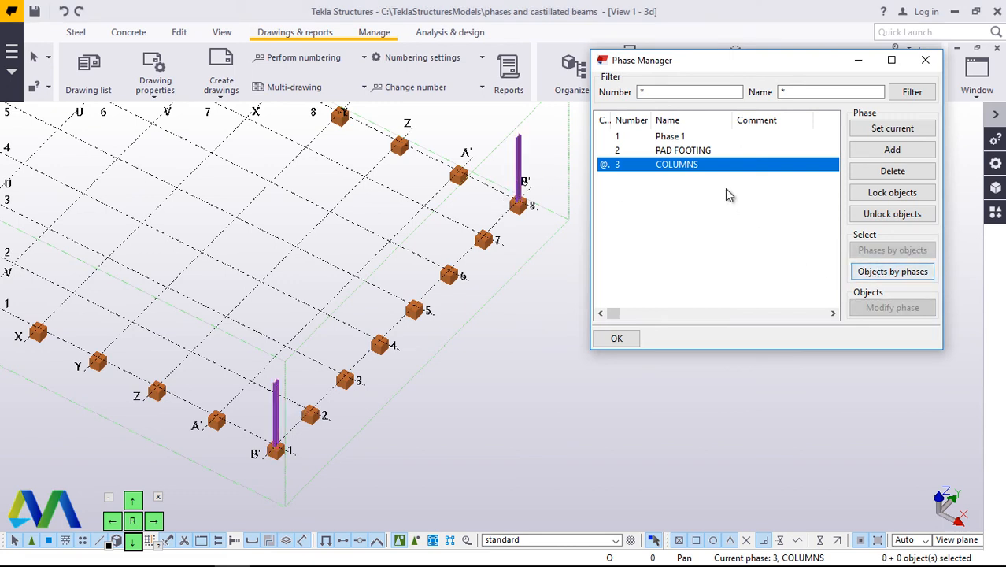
# Select the model objects belonging to the PAD FOOTING phase by phase and close the Phase Manager
pyautogui.click(687, 151)
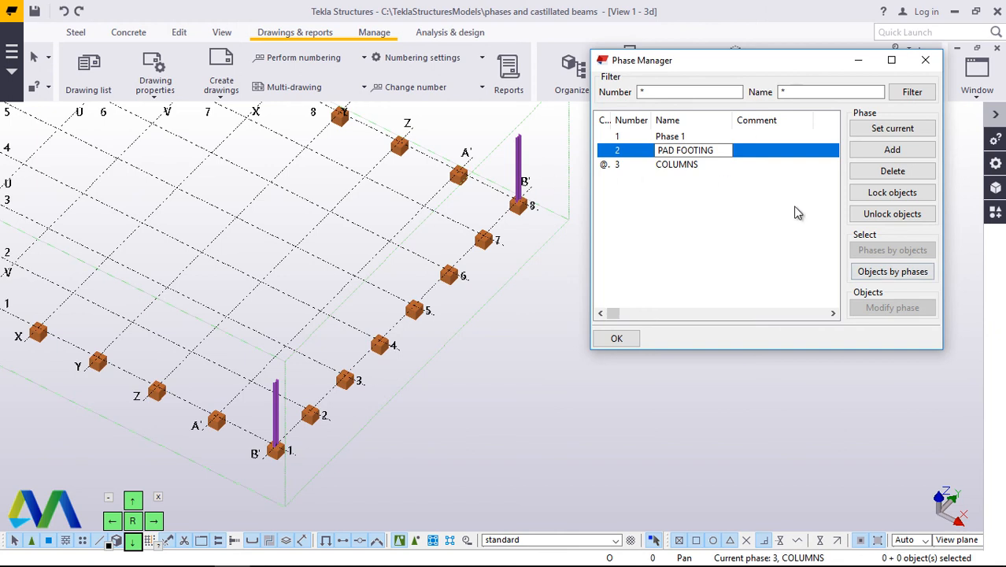
pyautogui.click(886, 273)
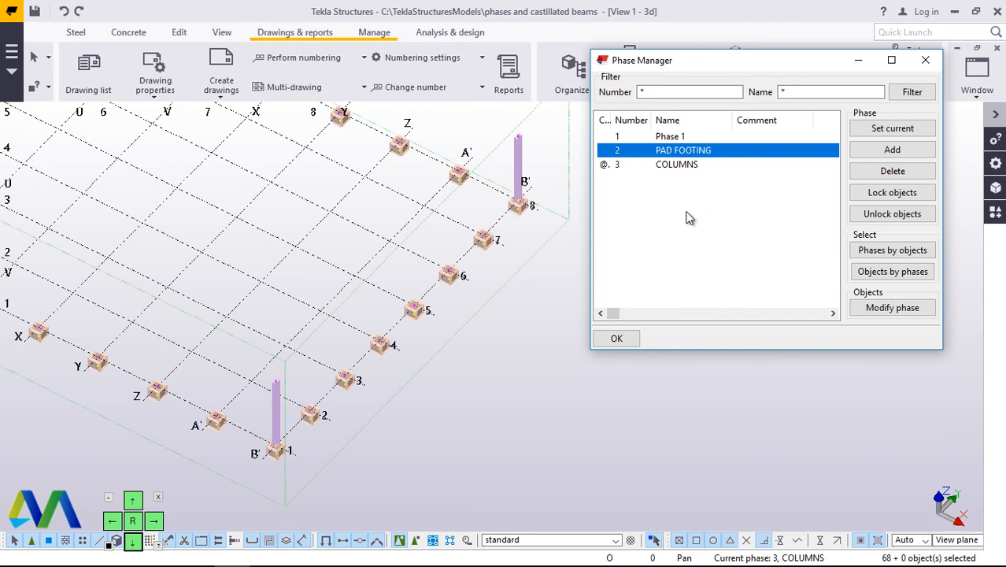
pyautogui.click(622, 340)
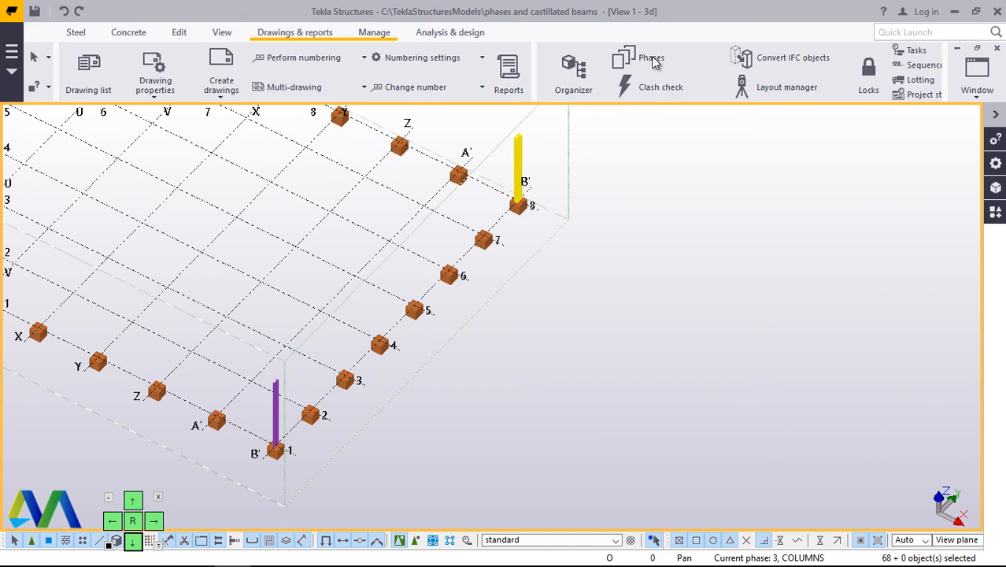
# Reopen the Phase Manager and try to select the model objects belonging to the COLUMNS phase
pyautogui.click(651, 56)
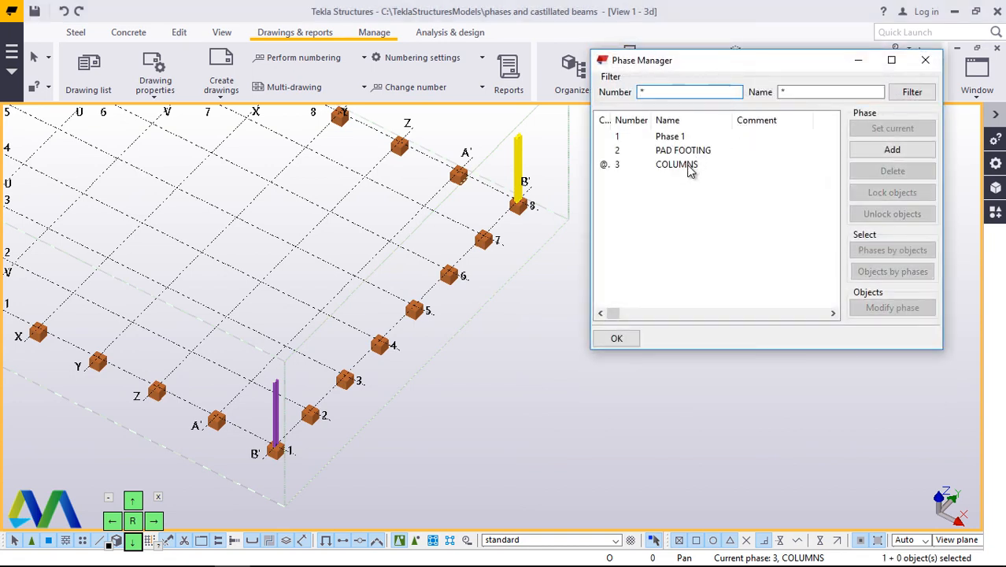
pyautogui.click(689, 167)
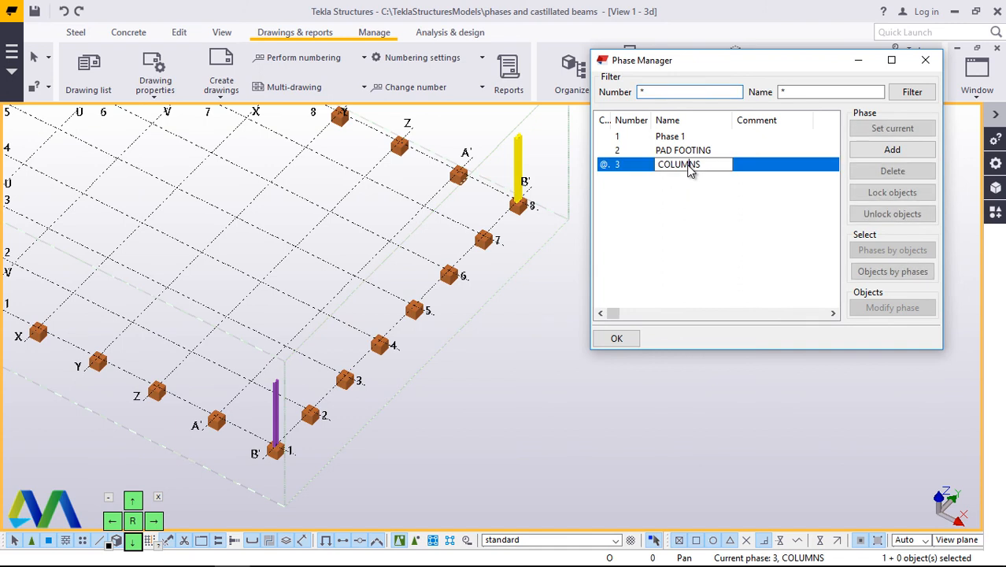
pyautogui.click(900, 275)
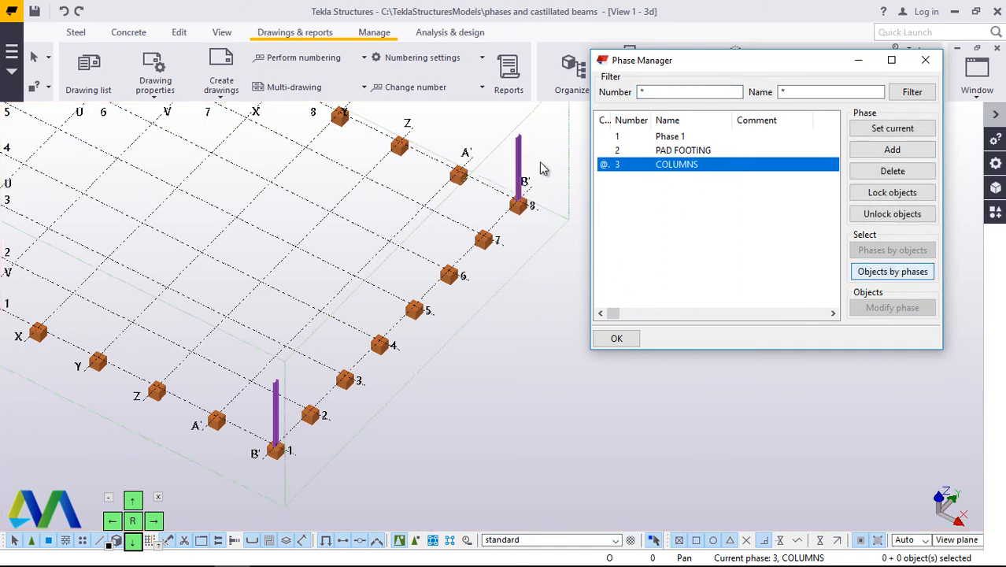
# Assign the columns at B'-8 and B'-1 to the COLUMNS phase with Modify phase, close the Phase Manager and clear the selection
pyautogui.click(519, 152)
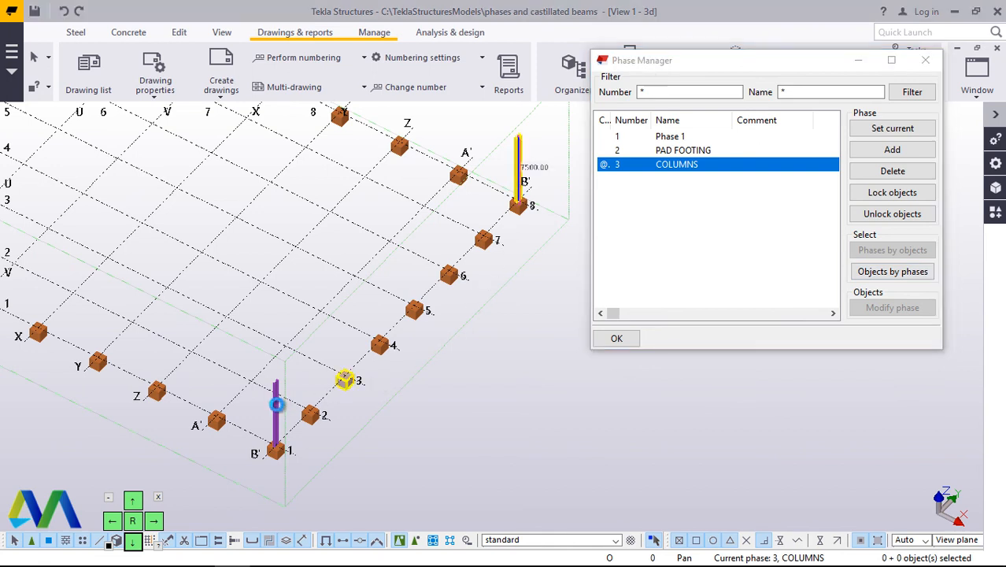
pyautogui.click(275, 404)
pyautogui.keyDown('ctrl'); pyautogui.click(276, 409); pyautogui.keyUp('ctrl')
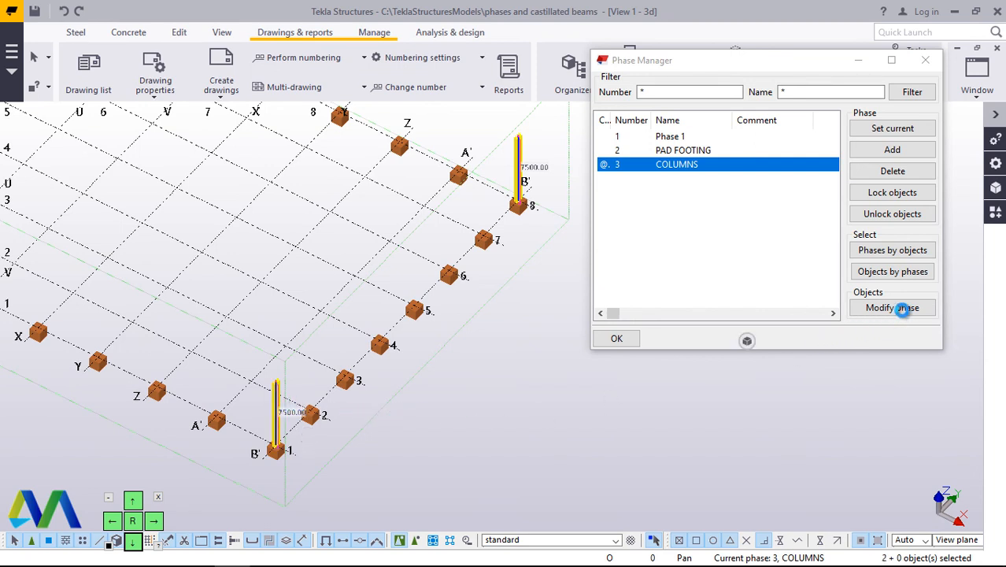
pyautogui.click(903, 309)
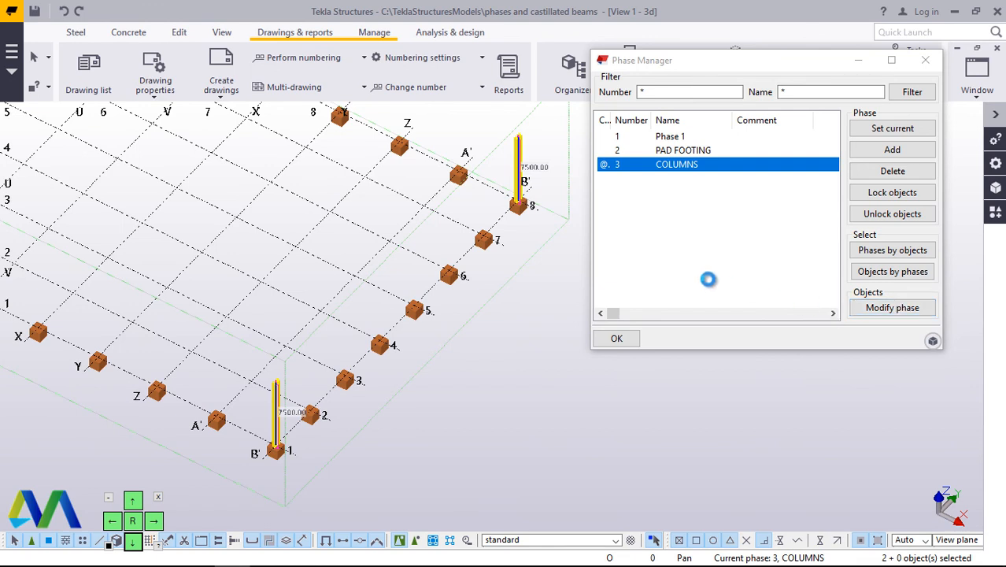
pyautogui.click(887, 311)
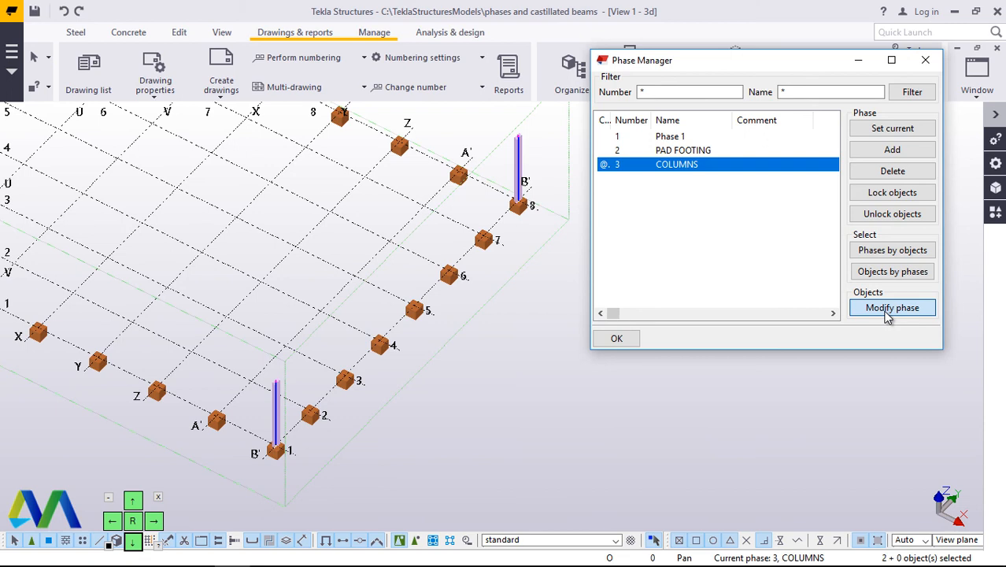
pyautogui.click(626, 341)
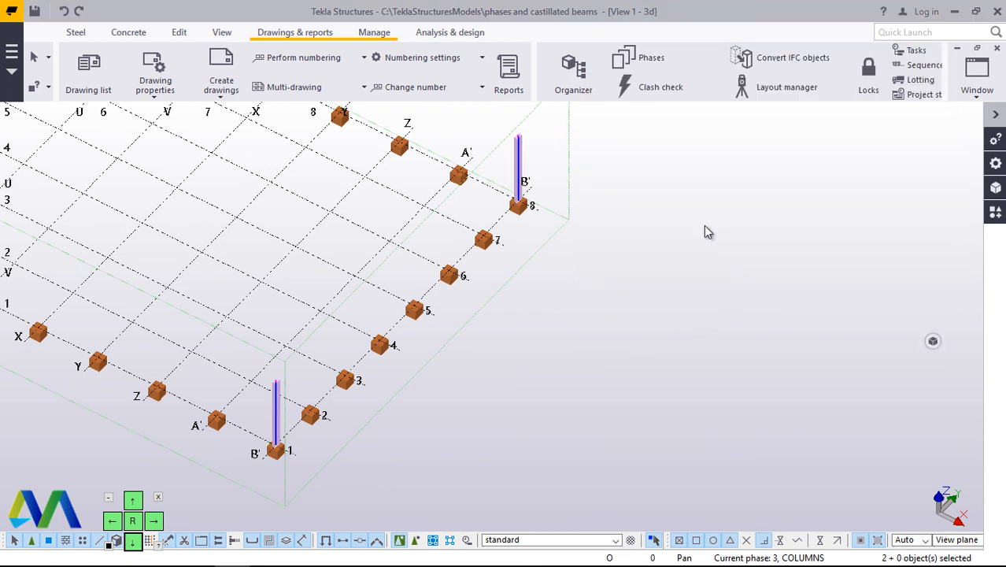
pyautogui.click(704, 232)
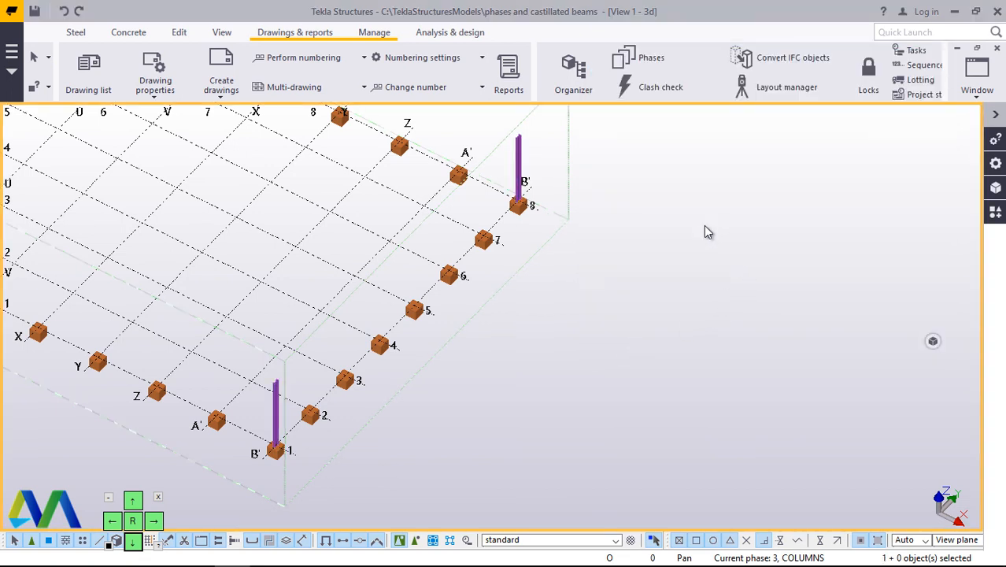
# Select the two columns through the COLUMNS phase using Objects by phases and close the Phase Manager
pyautogui.click(654, 58)
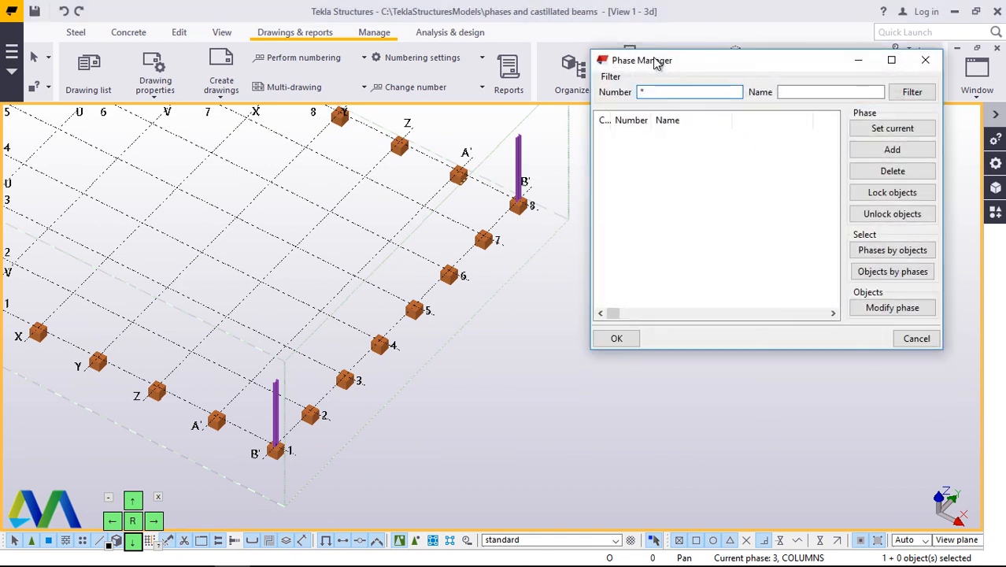
pyautogui.click(685, 165)
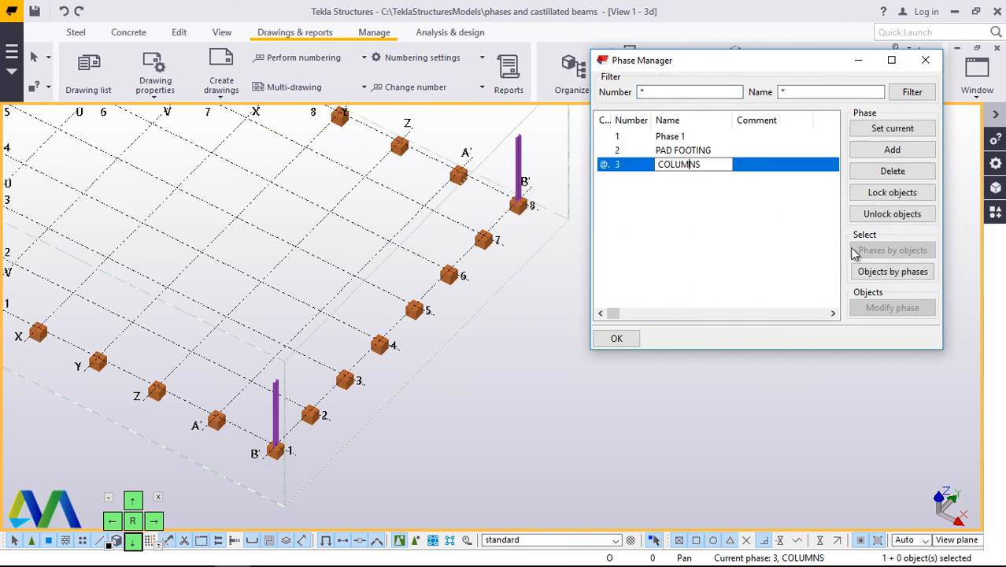
pyautogui.click(881, 277)
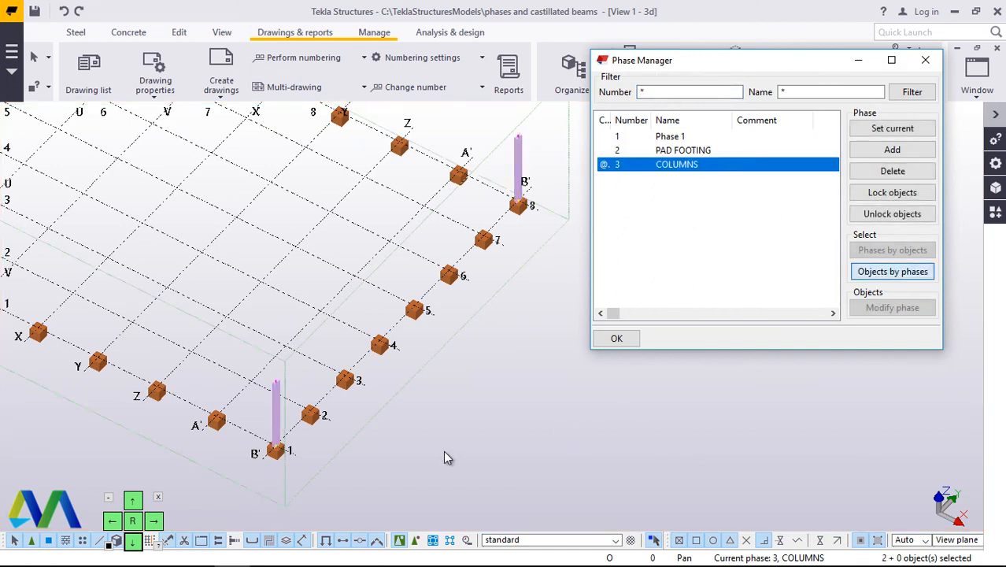
pyautogui.click(690, 164)
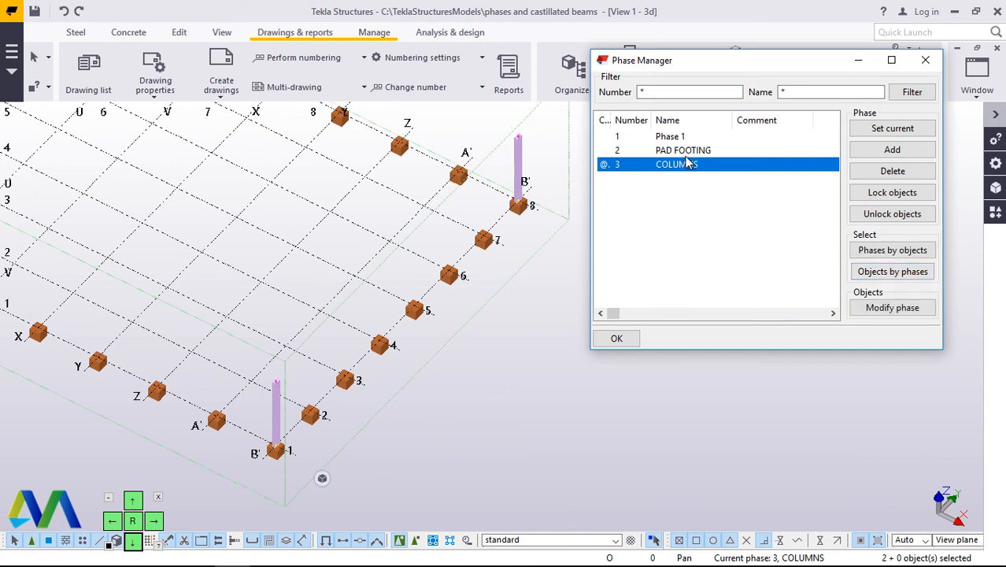
pyautogui.click(618, 338)
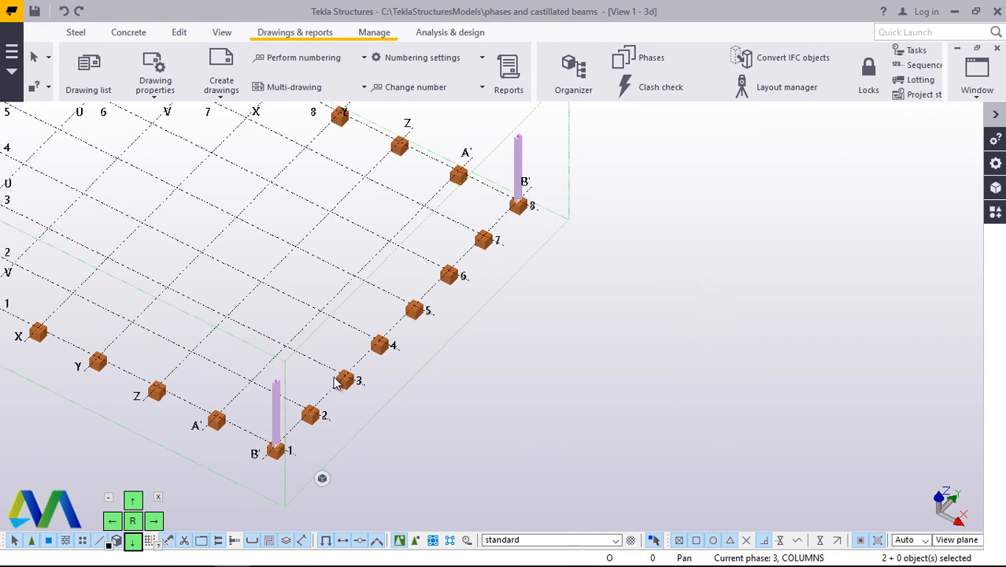
# Copy the two selected B' columns linearly with dX -6000, dY 0 and 24 copies, and end the copy command
pyautogui.rightClick(666, 166)
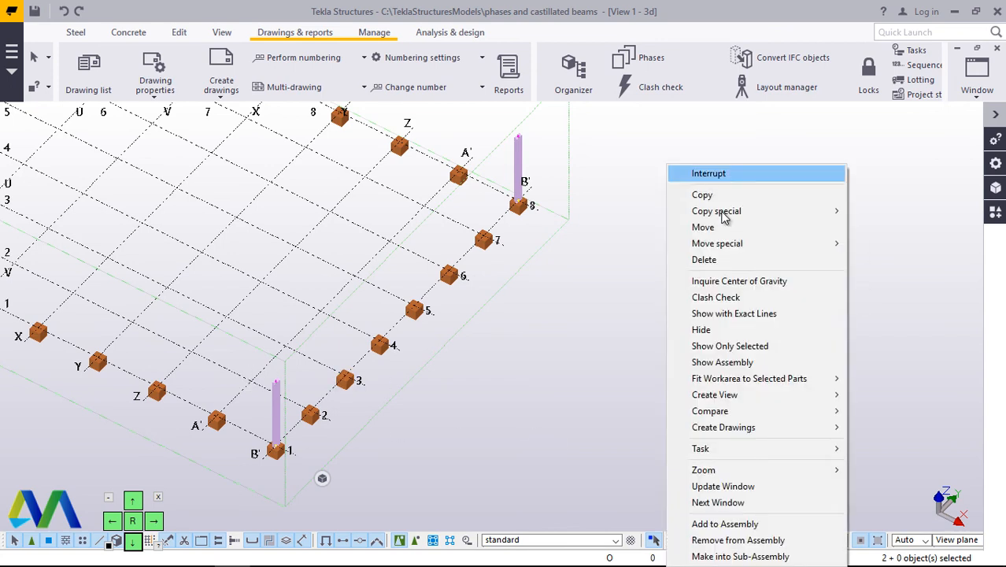
pyautogui.moveTo(742, 213)
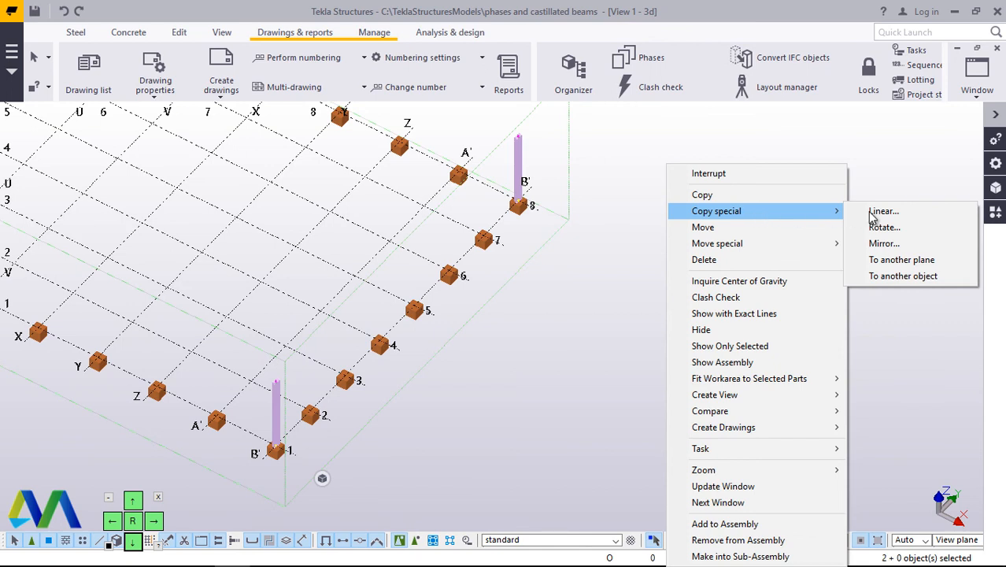
pyautogui.click(873, 211)
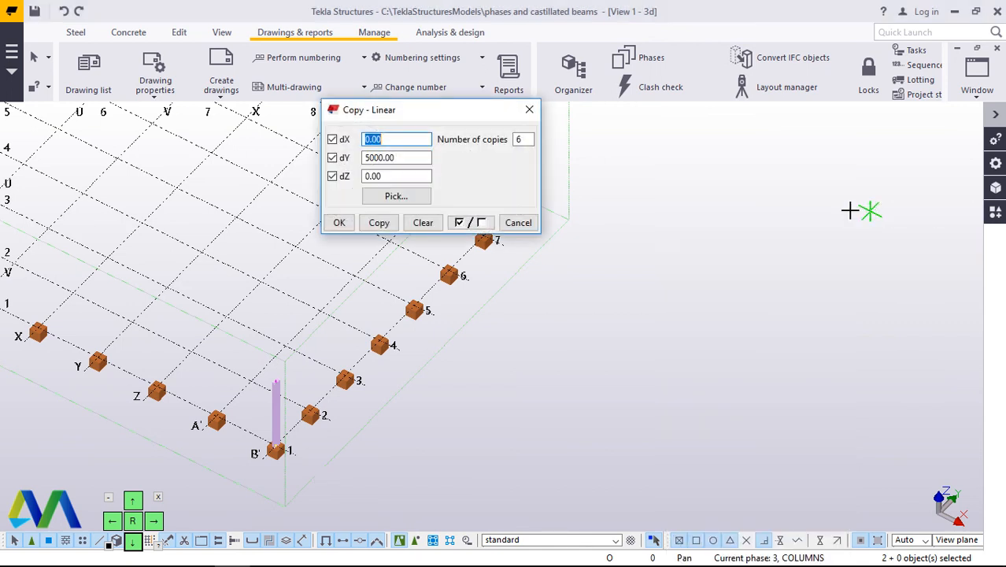
pyautogui.doubleClick(389, 159)
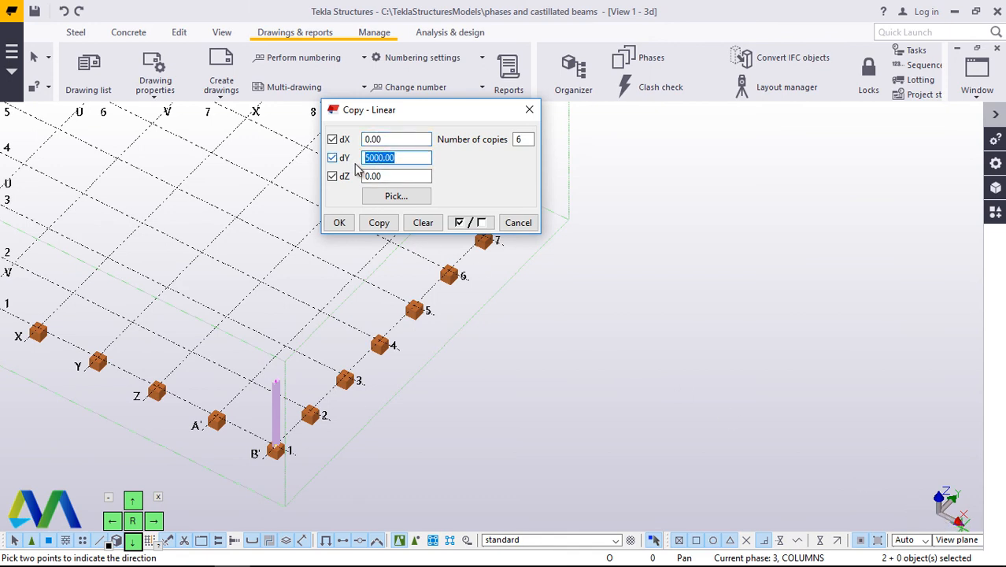
pyautogui.write('0')
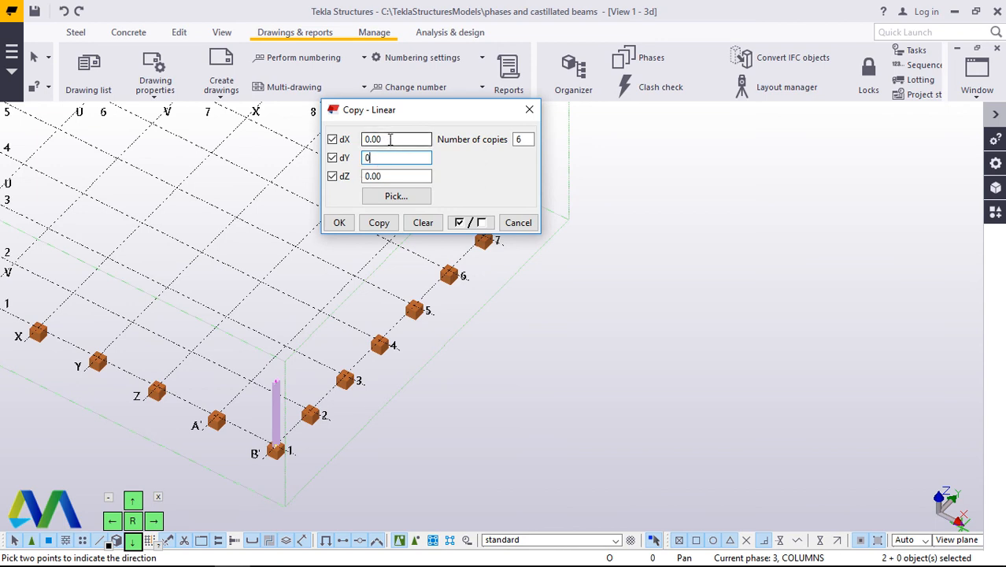
pyautogui.doubleClick(390, 140)
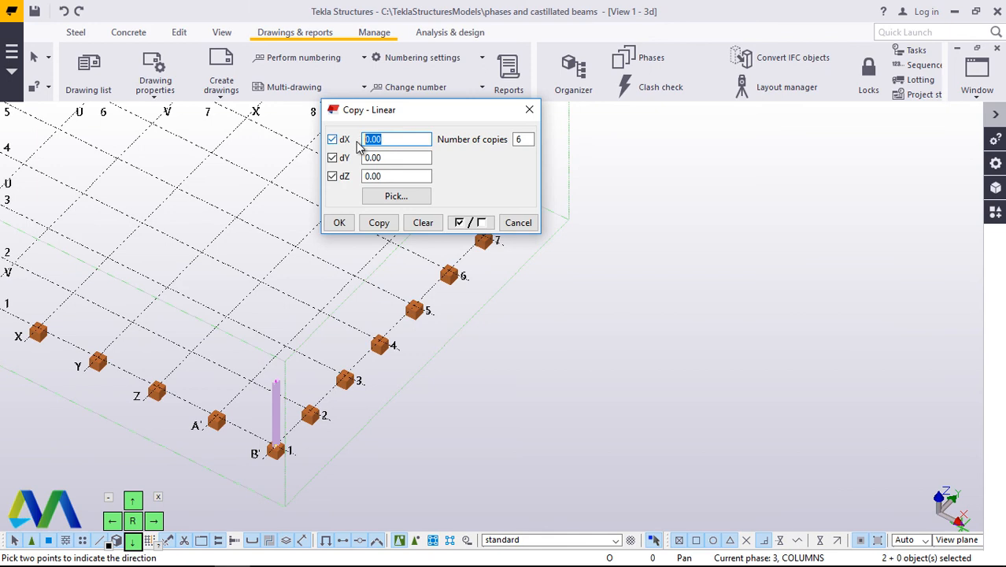
pyautogui.write('6000')
pyautogui.doubleClick(519, 138)
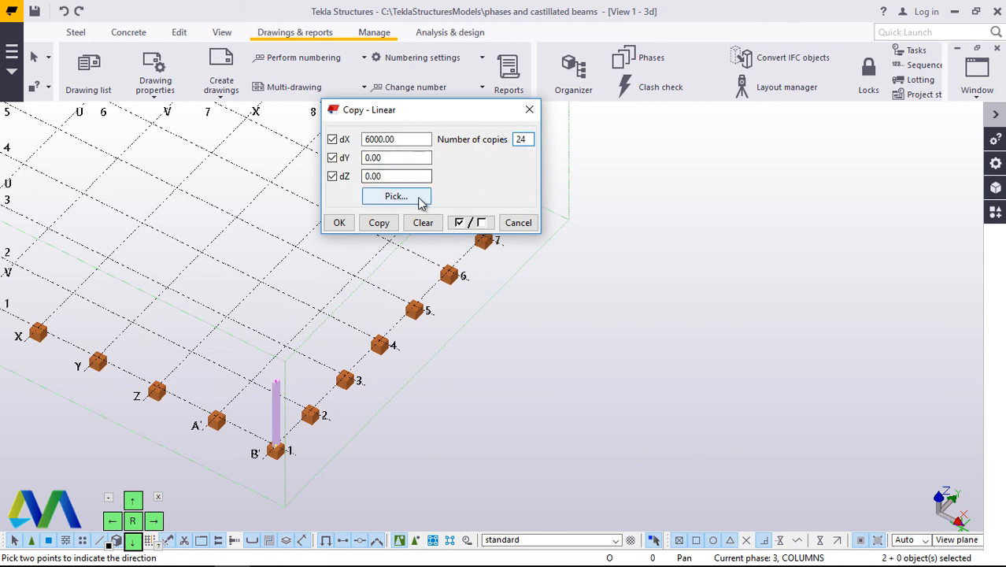
pyautogui.click(366, 139)
pyautogui.write('-')
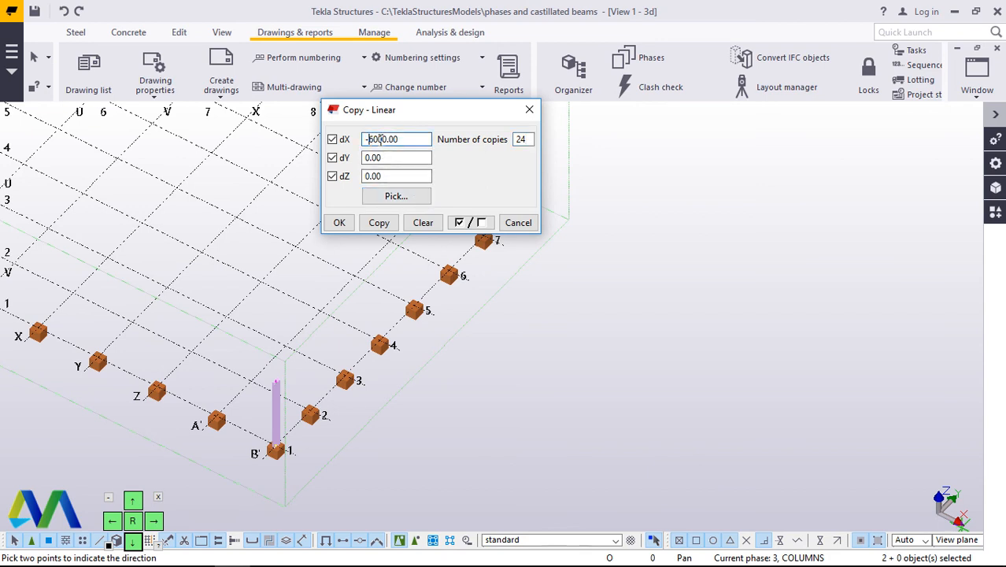
pyautogui.click(379, 222)
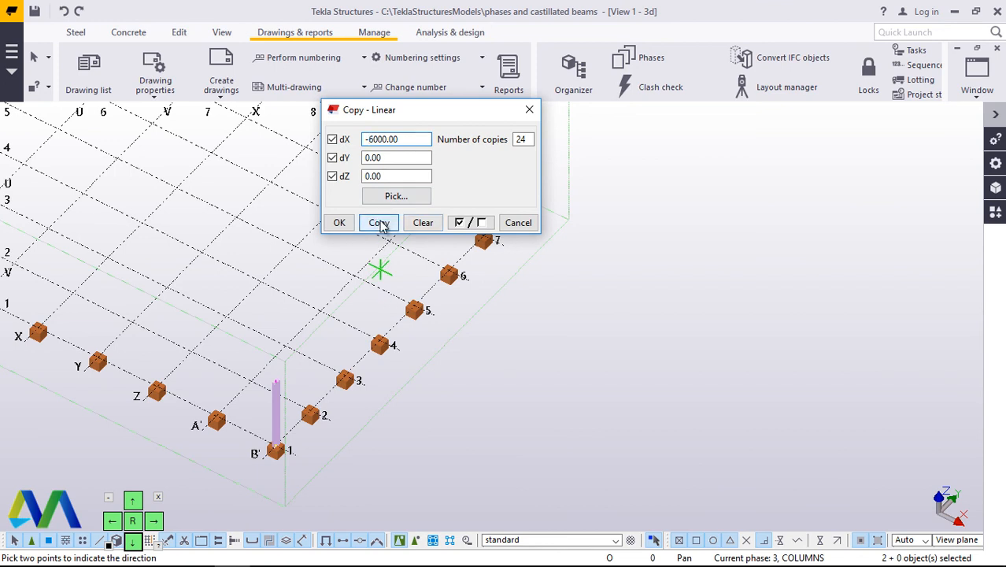
pyautogui.click(339, 224)
pyautogui.rightClick(728, 189)
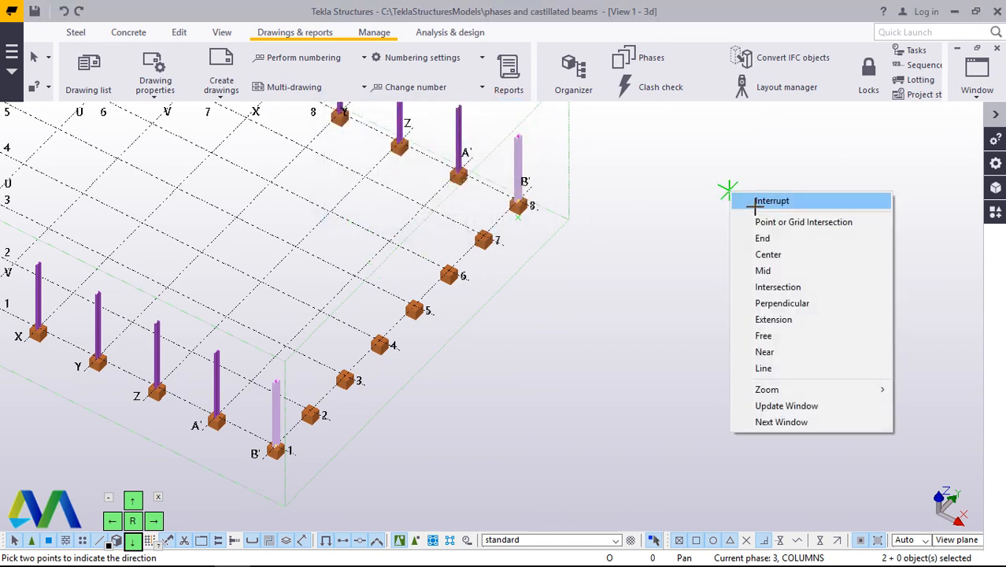
pyautogui.press('Escape')
# Examine the copied columns along grid lines 1 and 8 and how they sit on the pad footings
pyautogui.scroll(-5, 693, 472)
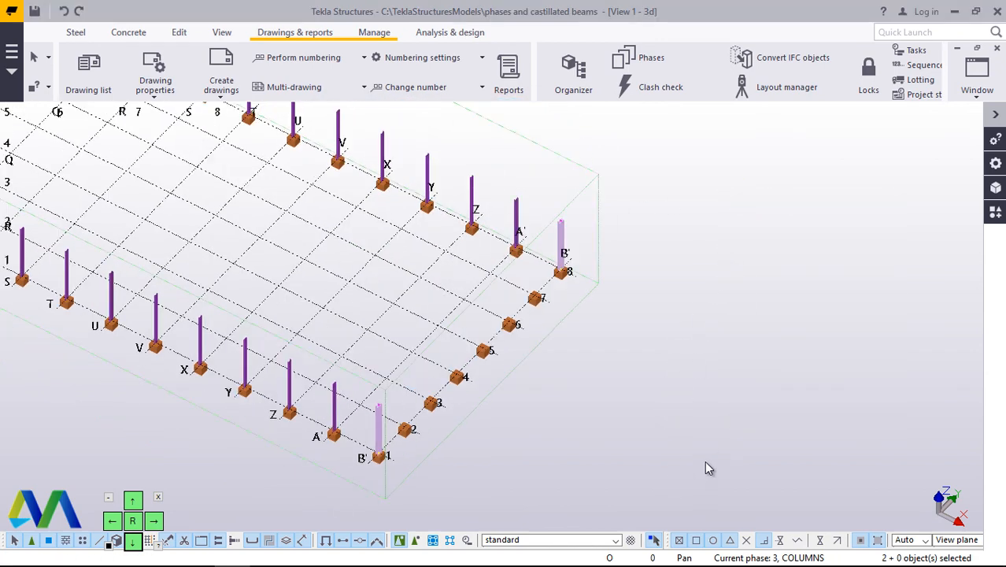
pyautogui.scroll(-2, 713, 422)
pyautogui.scroll(5, 172, 175)
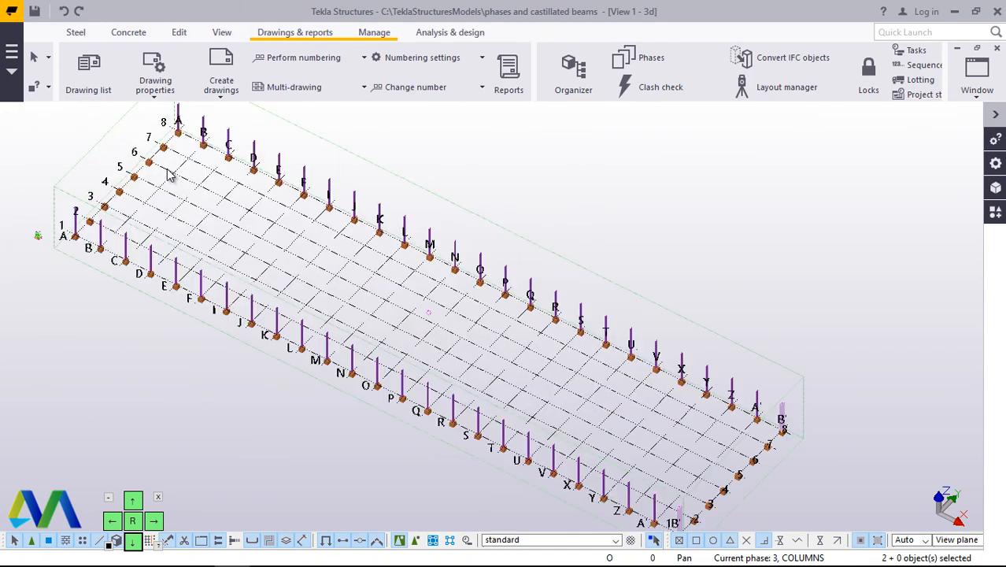
pyautogui.scroll(4, 268, 140)
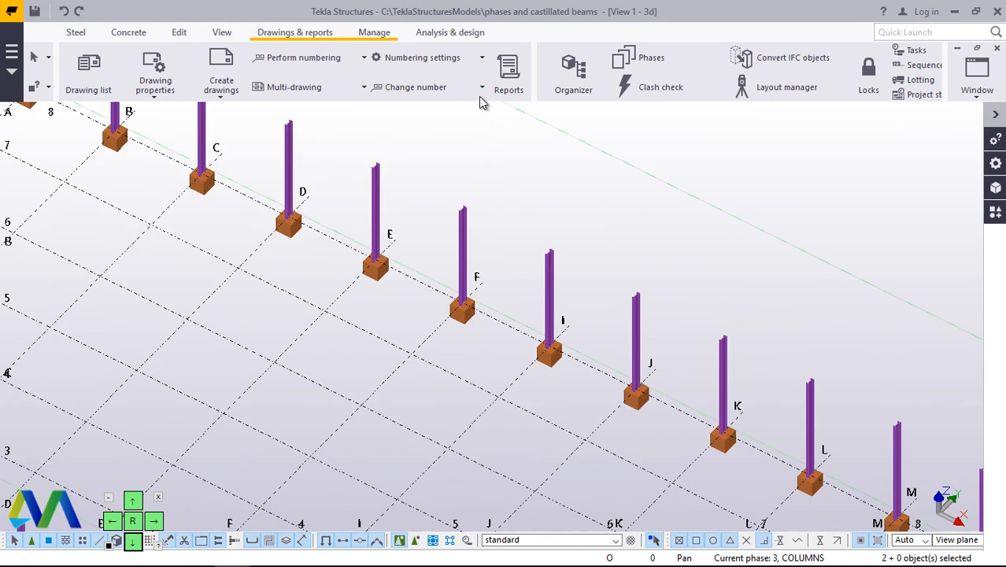
pyautogui.click(221, 32)
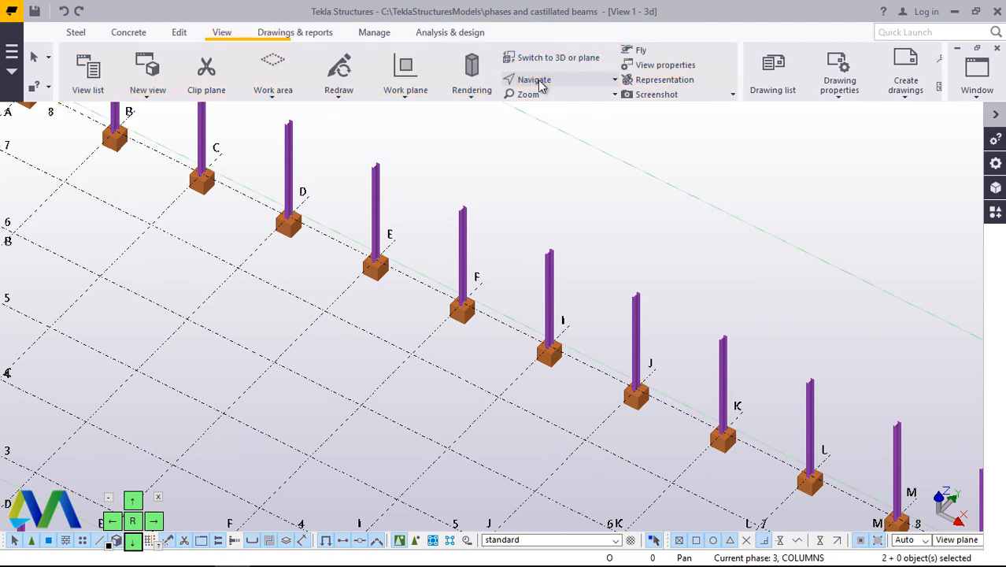
pyautogui.scroll(-8, 203, 166)
pyautogui.scroll(6, 130, 204)
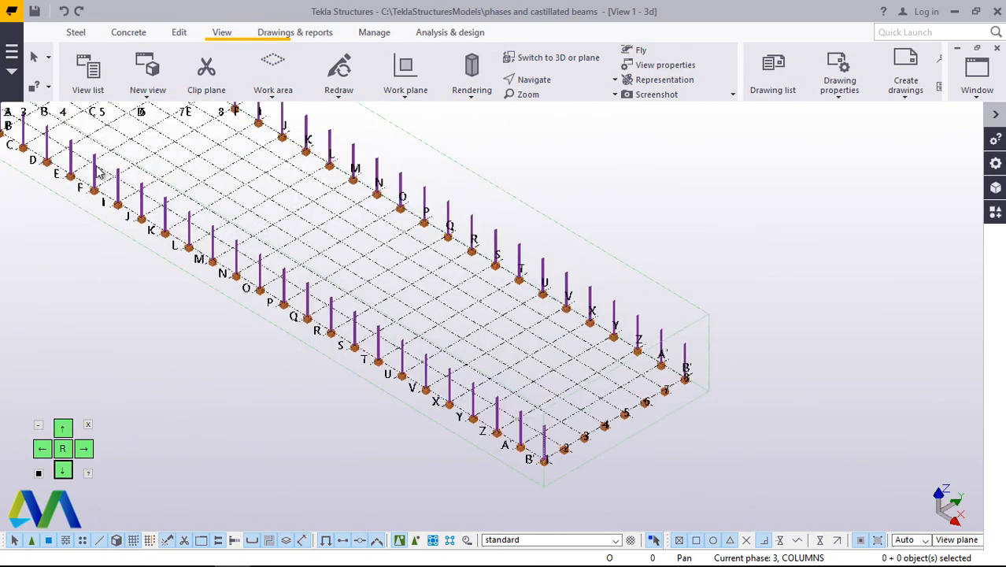
pyautogui.scroll(8, 127, 206)
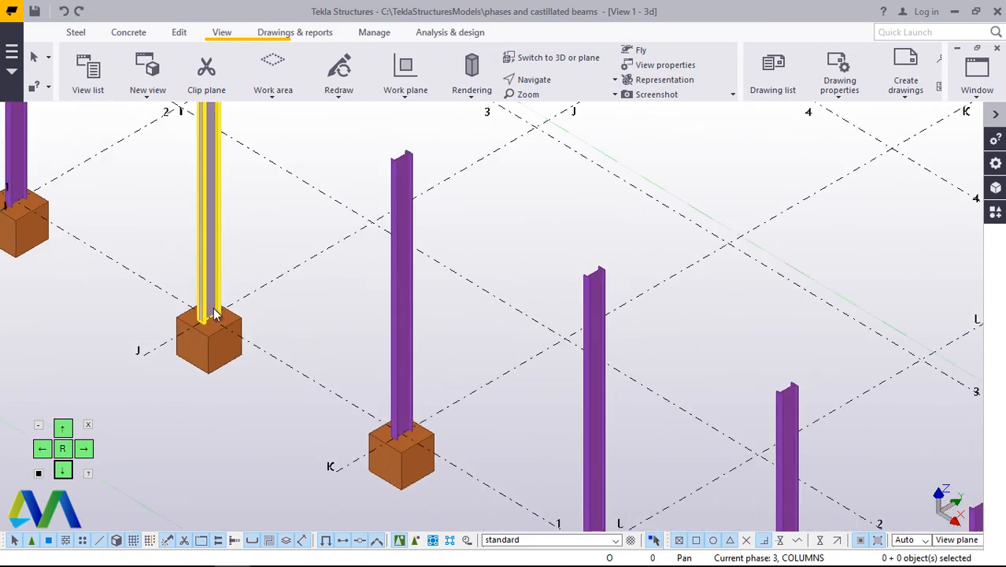
pyautogui.scroll(2, 218, 323)
pyautogui.scroll(-8, 225, 319)
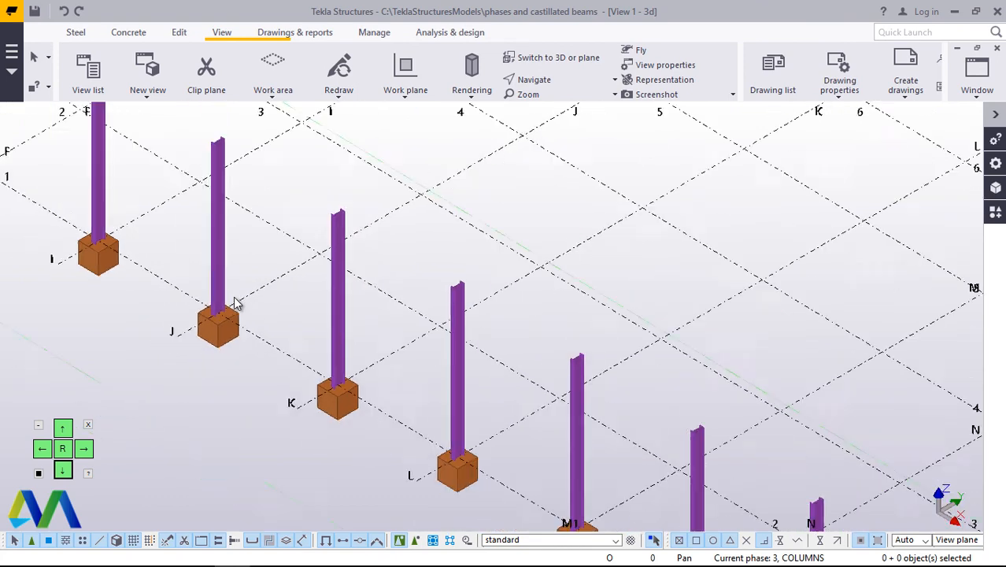
pyautogui.scroll(4, 496, 441)
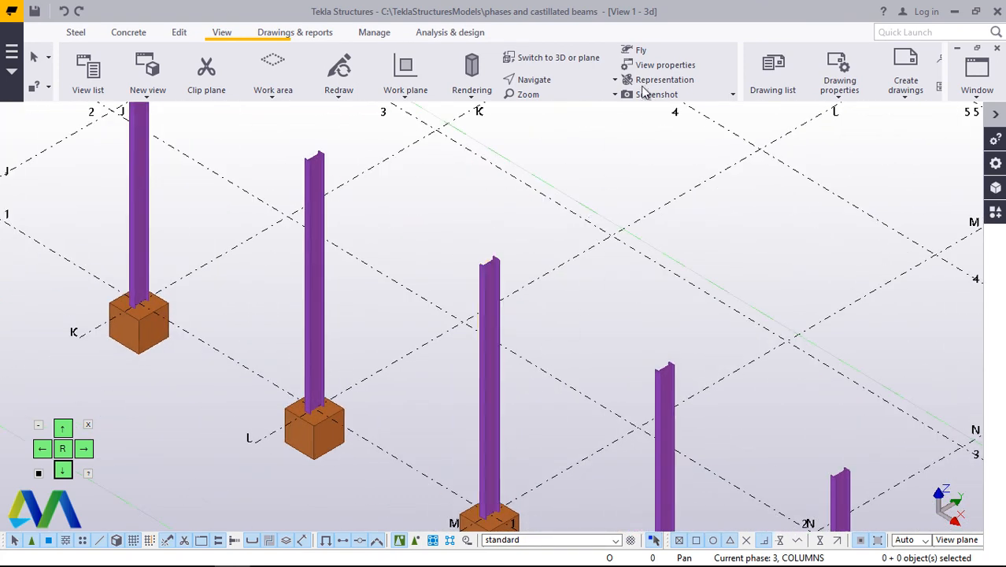
# Check phase membership in the Phase Manager by selecting the COLUMNS objects and the PAD FOOTING objects in turn with Objects by phases
pyautogui.click(286, 34)
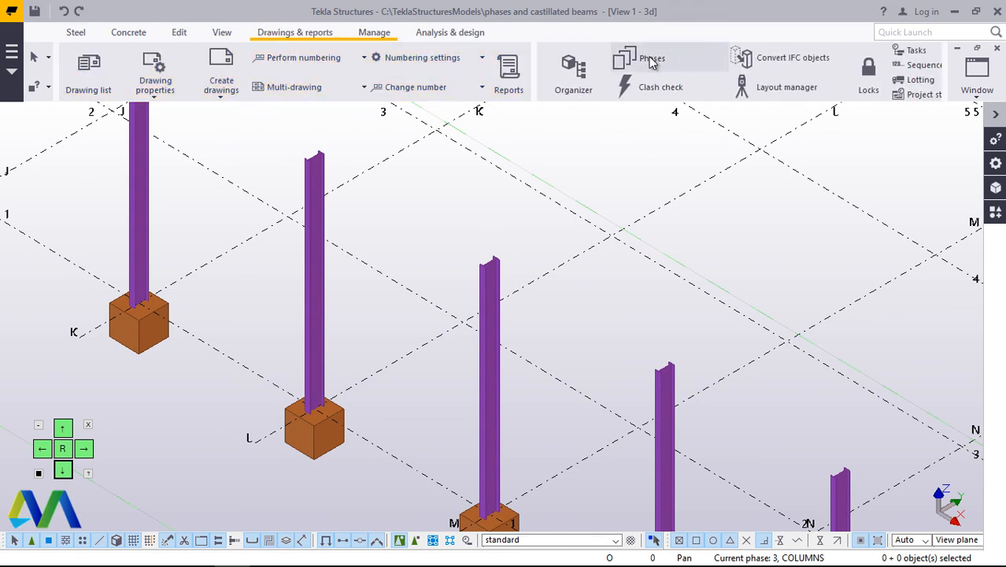
pyautogui.click(650, 60)
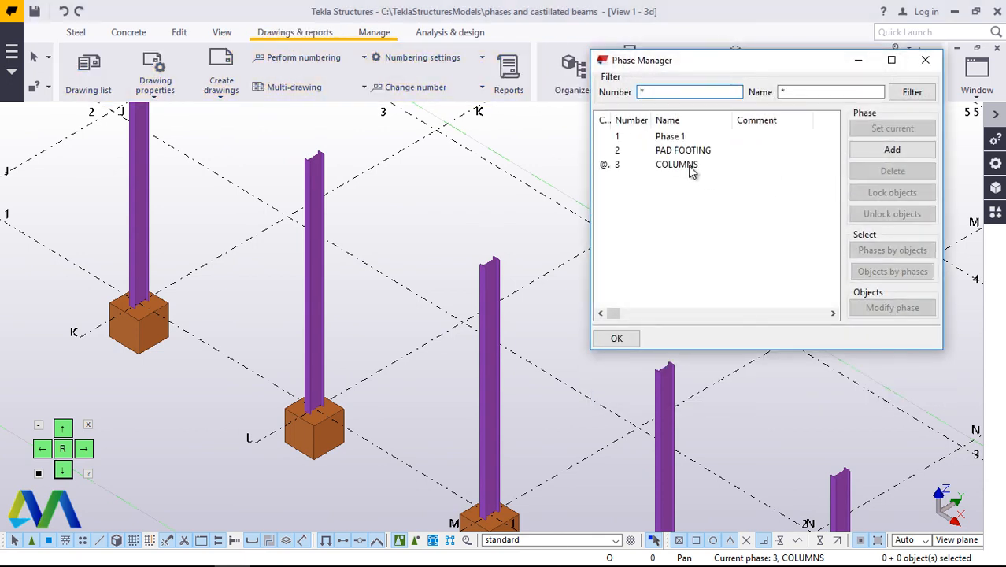
pyautogui.click(689, 169)
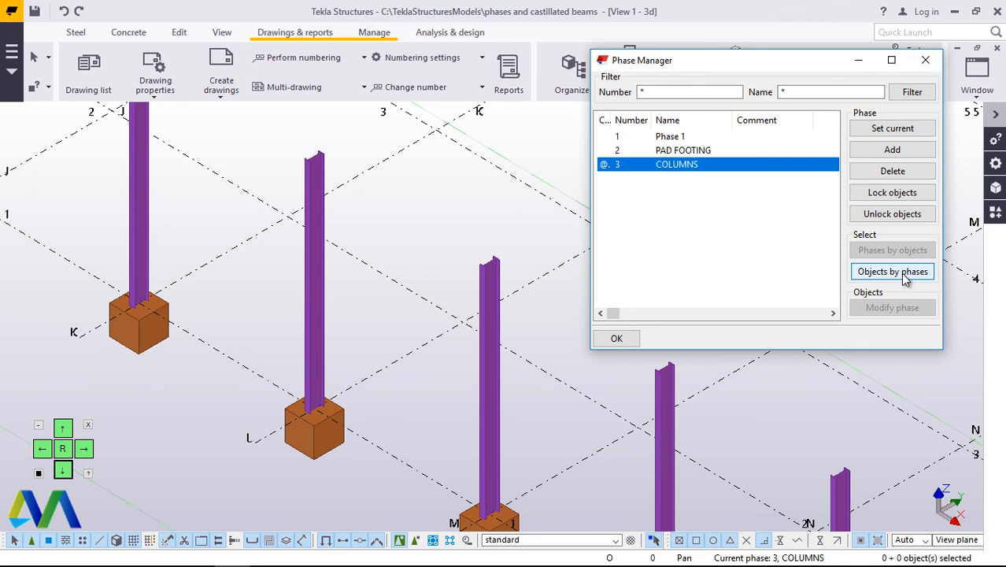
pyautogui.click(889, 271)
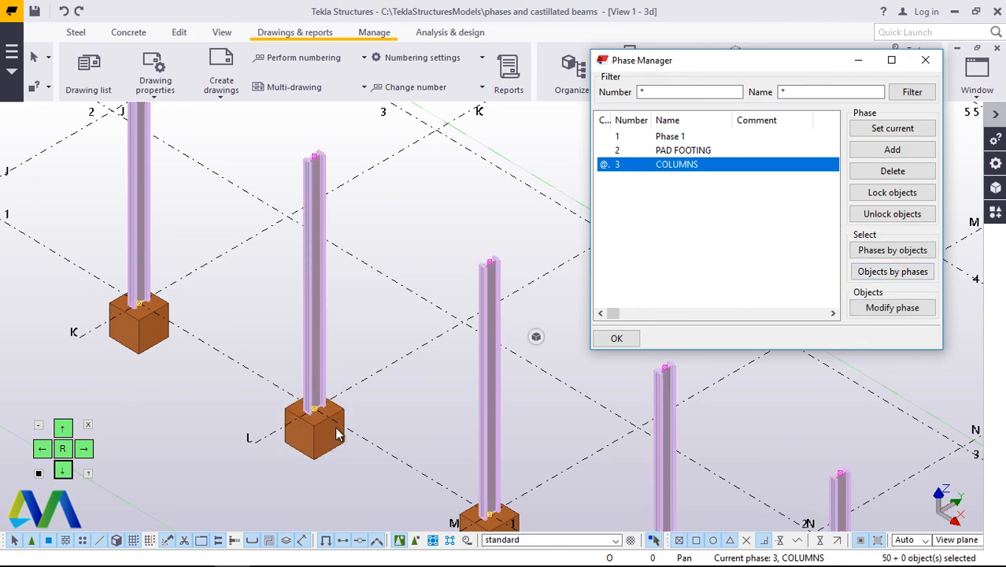
pyautogui.click(678, 149)
pyautogui.click(882, 273)
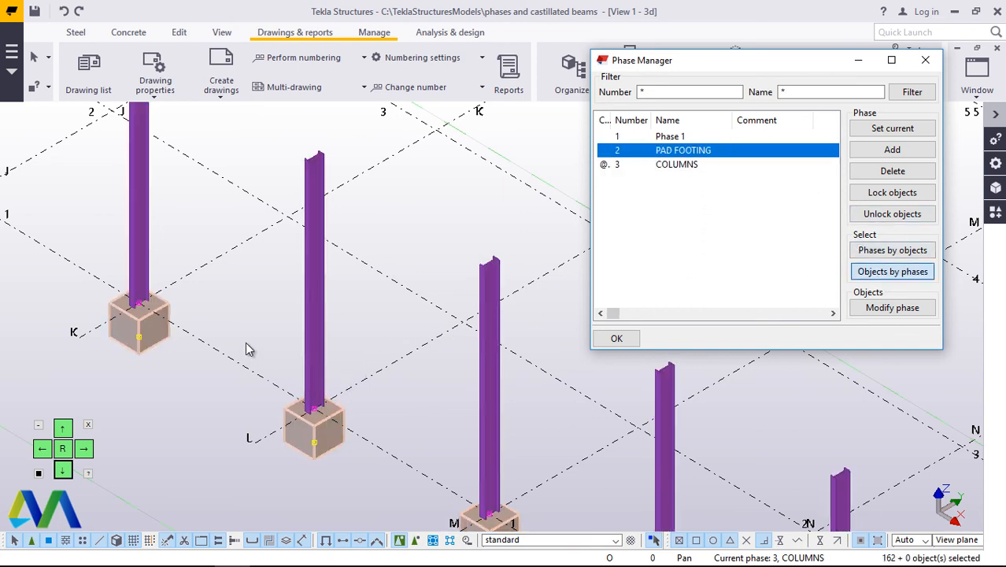
# Examine the selected pad footings around the whole grid perimeter, including the corner at B'-1 and the row along grid line B'
pyautogui.scroll(-3, 245, 347)
pyautogui.scroll(-5, 228, 337)
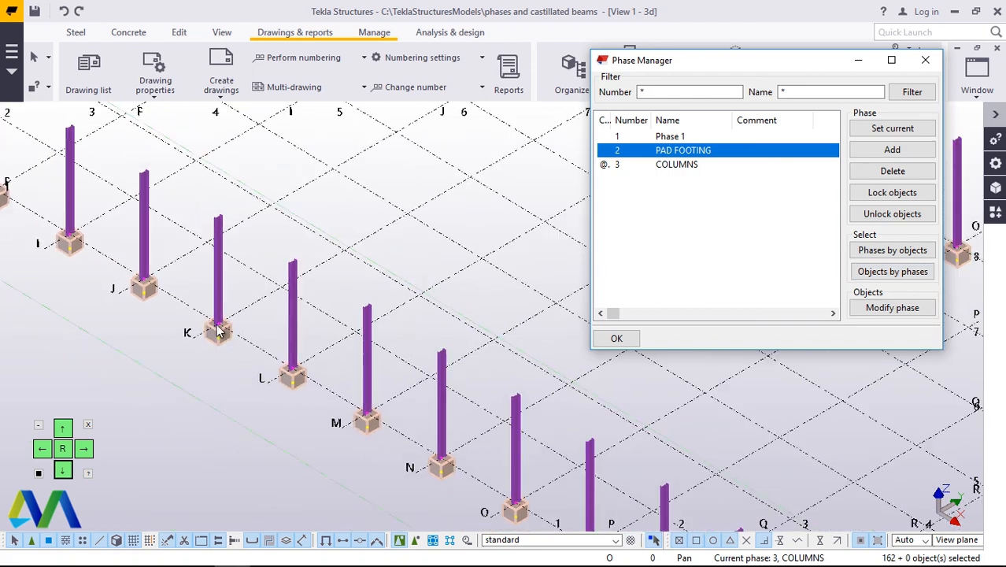
pyautogui.scroll(-4, 209, 327)
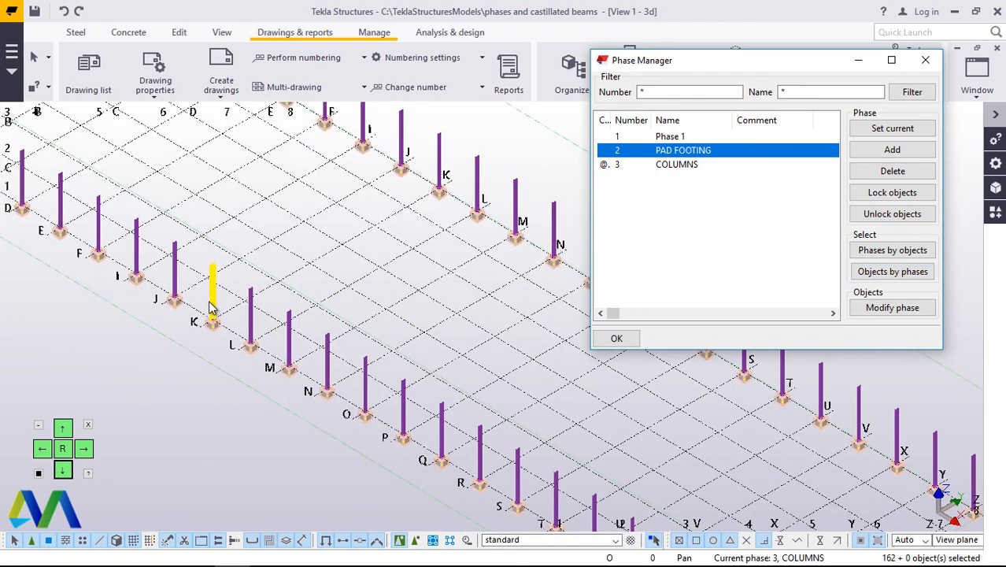
pyautogui.scroll(-1, 209, 301)
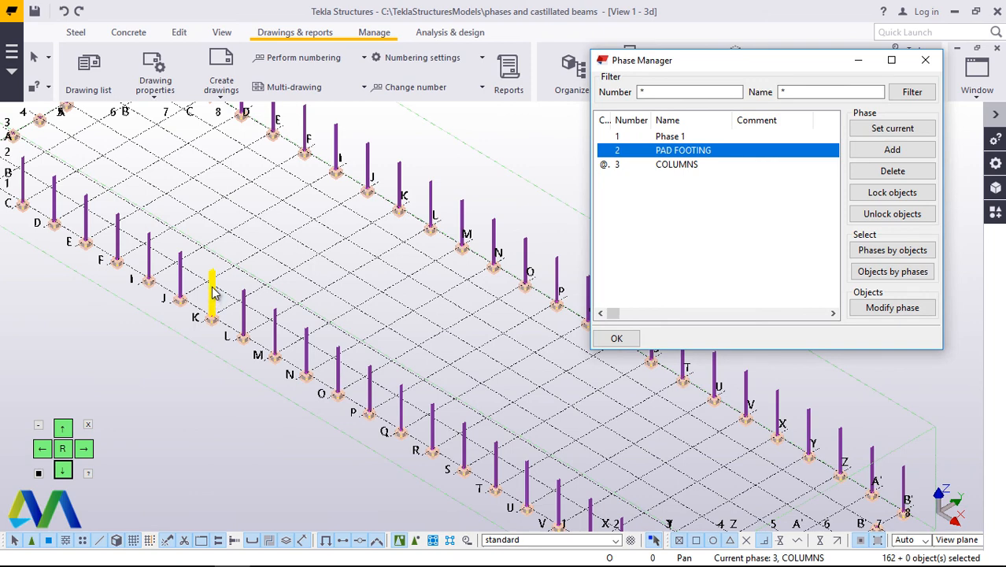
pyautogui.scroll(-3, 211, 298)
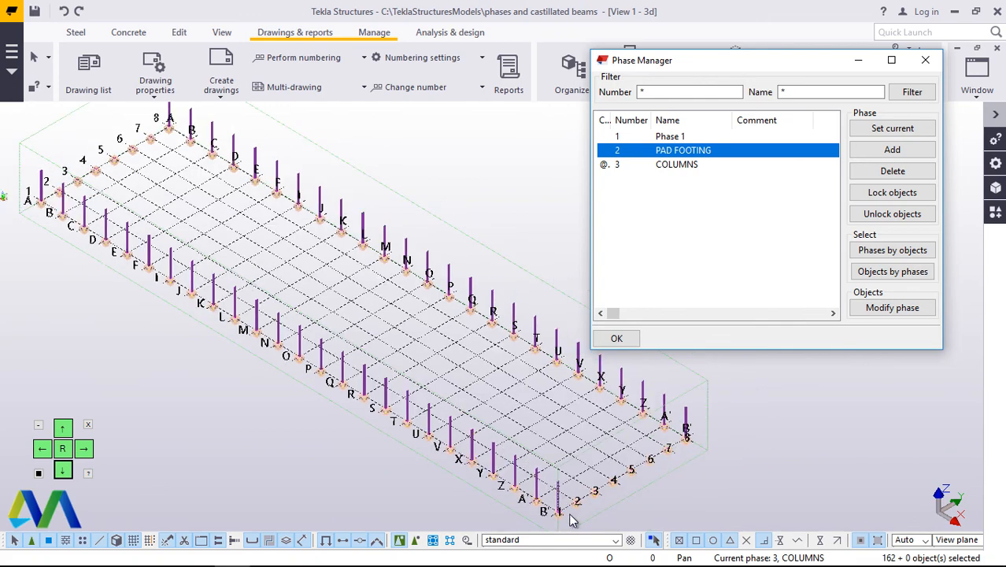
pyautogui.scroll(4, 573, 521)
pyautogui.scroll(-3, 370, 402)
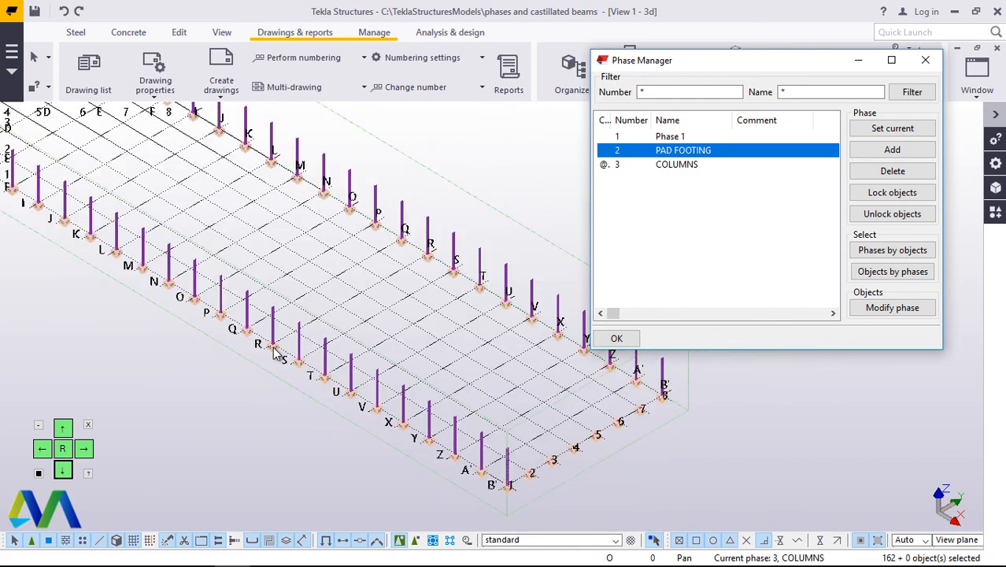
pyautogui.scroll(4, 508, 482)
pyautogui.scroll(1, 511, 483)
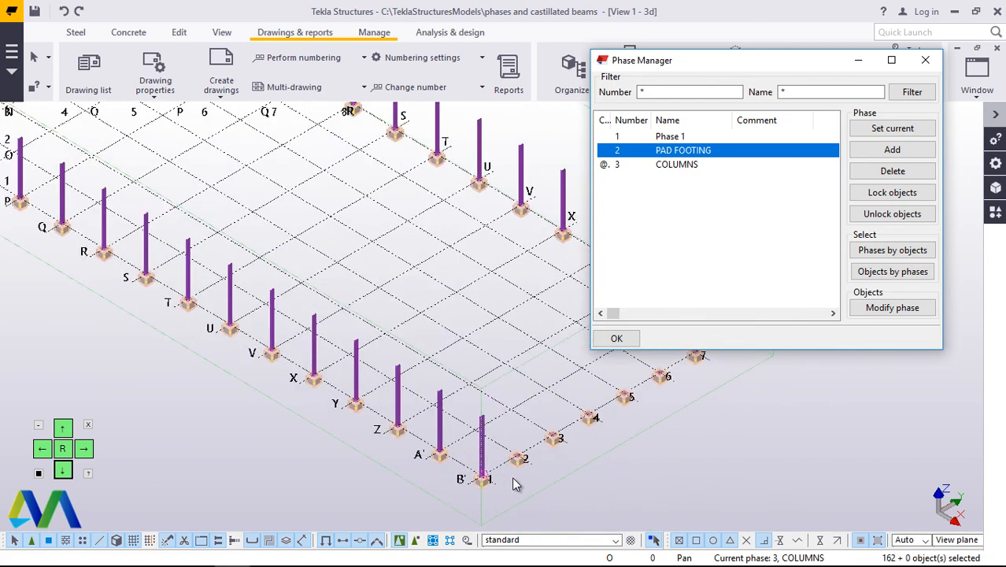